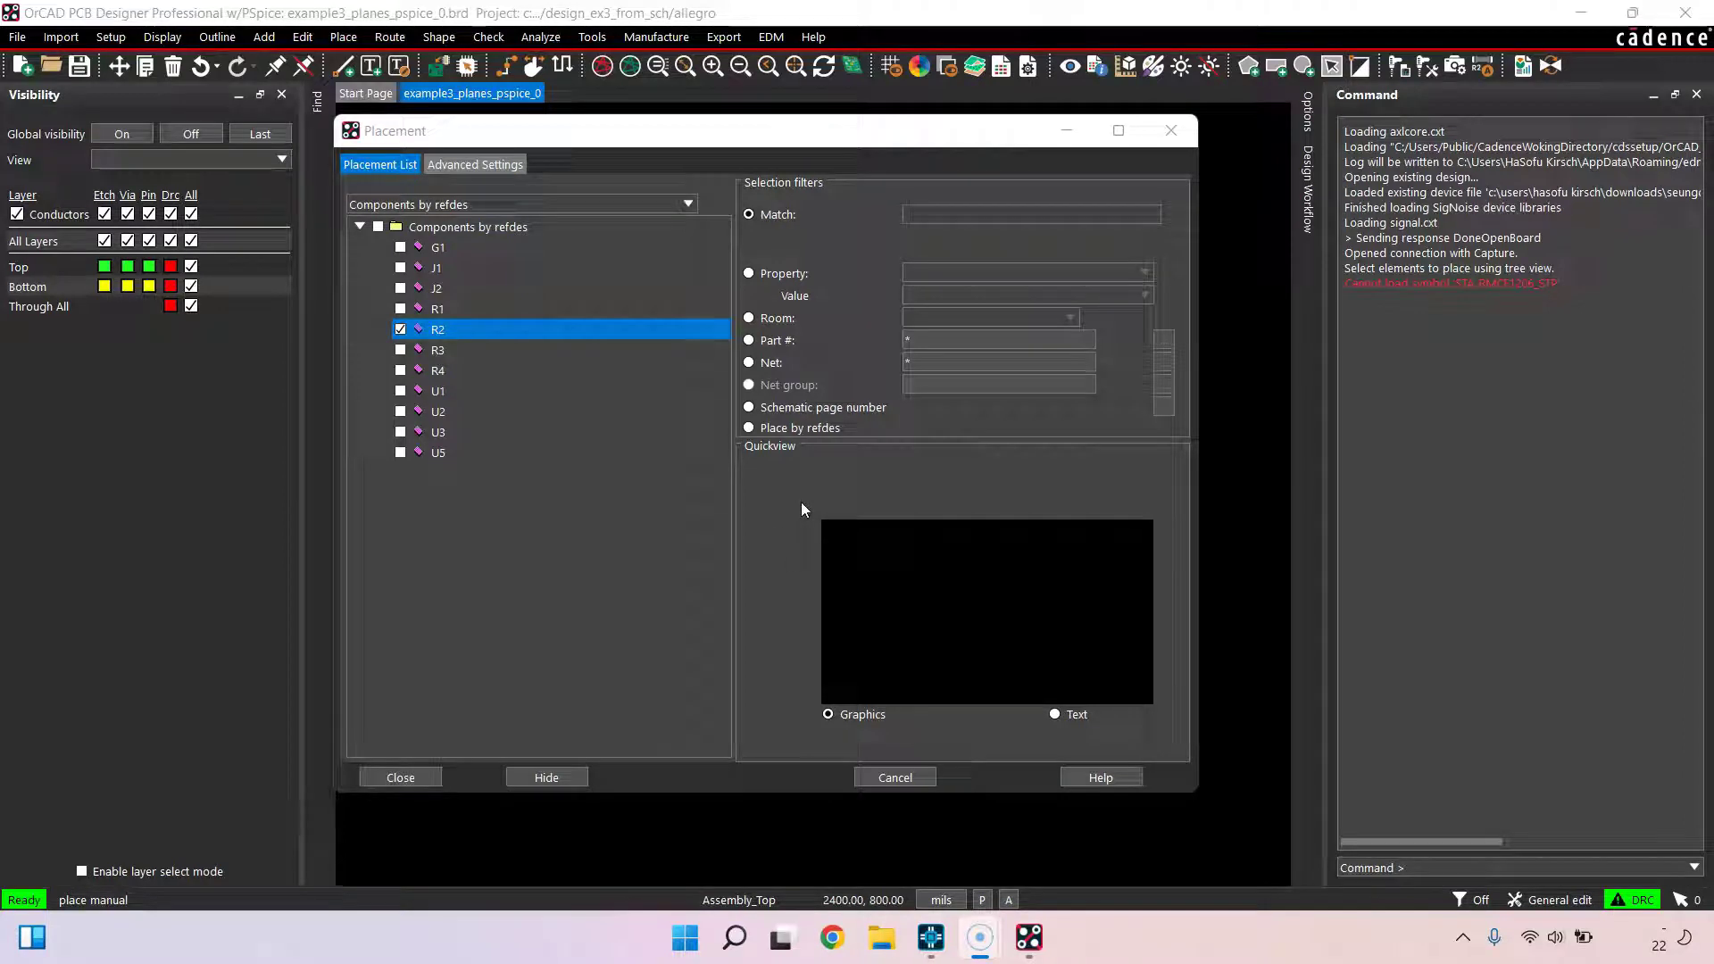
Untick R2 in the Placement list's Components by refdes, then tick it again
click(400, 329)
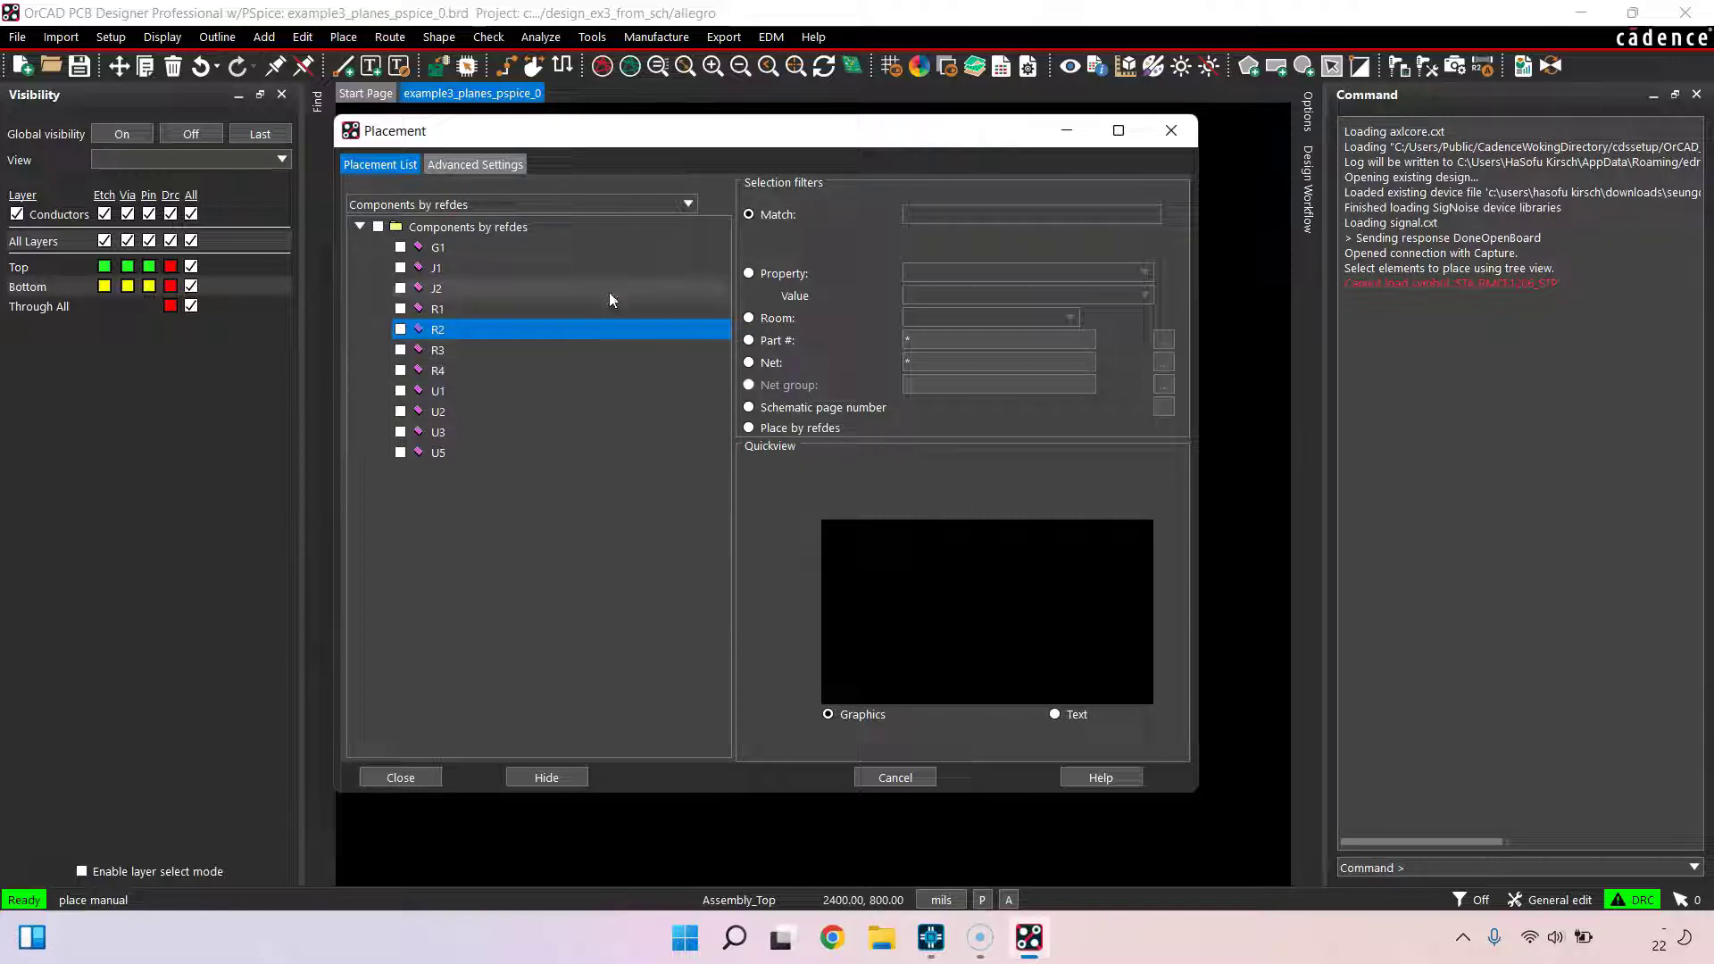
click(401, 331)
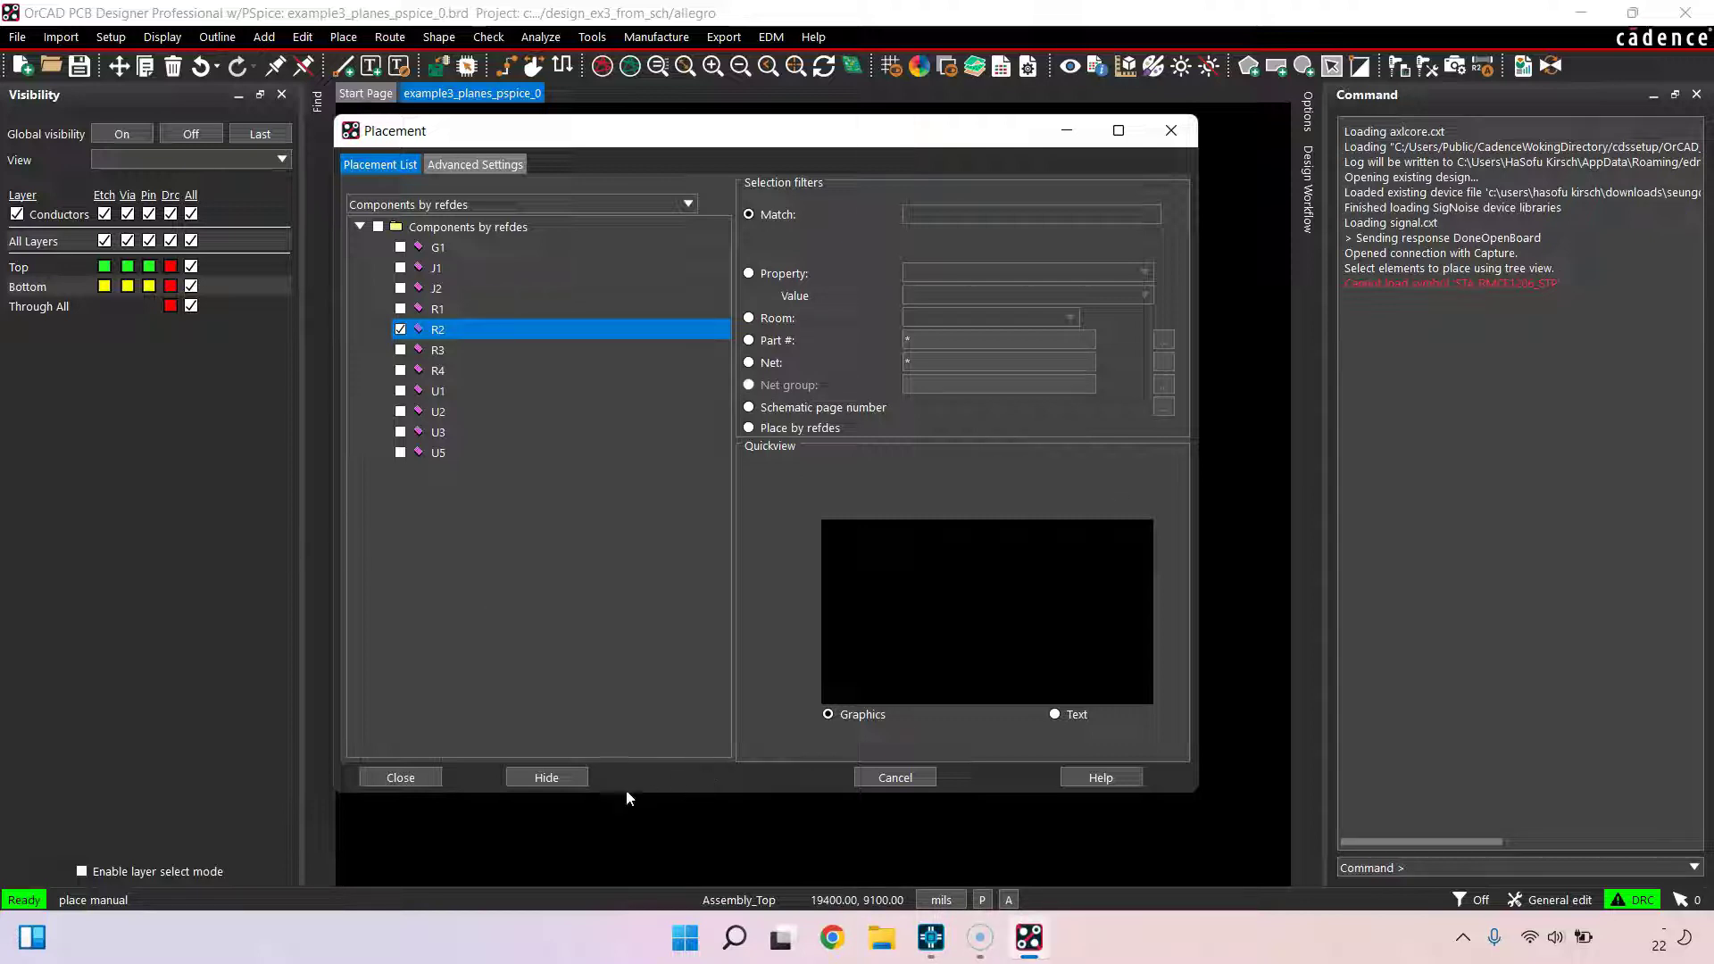
Cancel placement and open User Preferences at Paths › Library
click(896, 779)
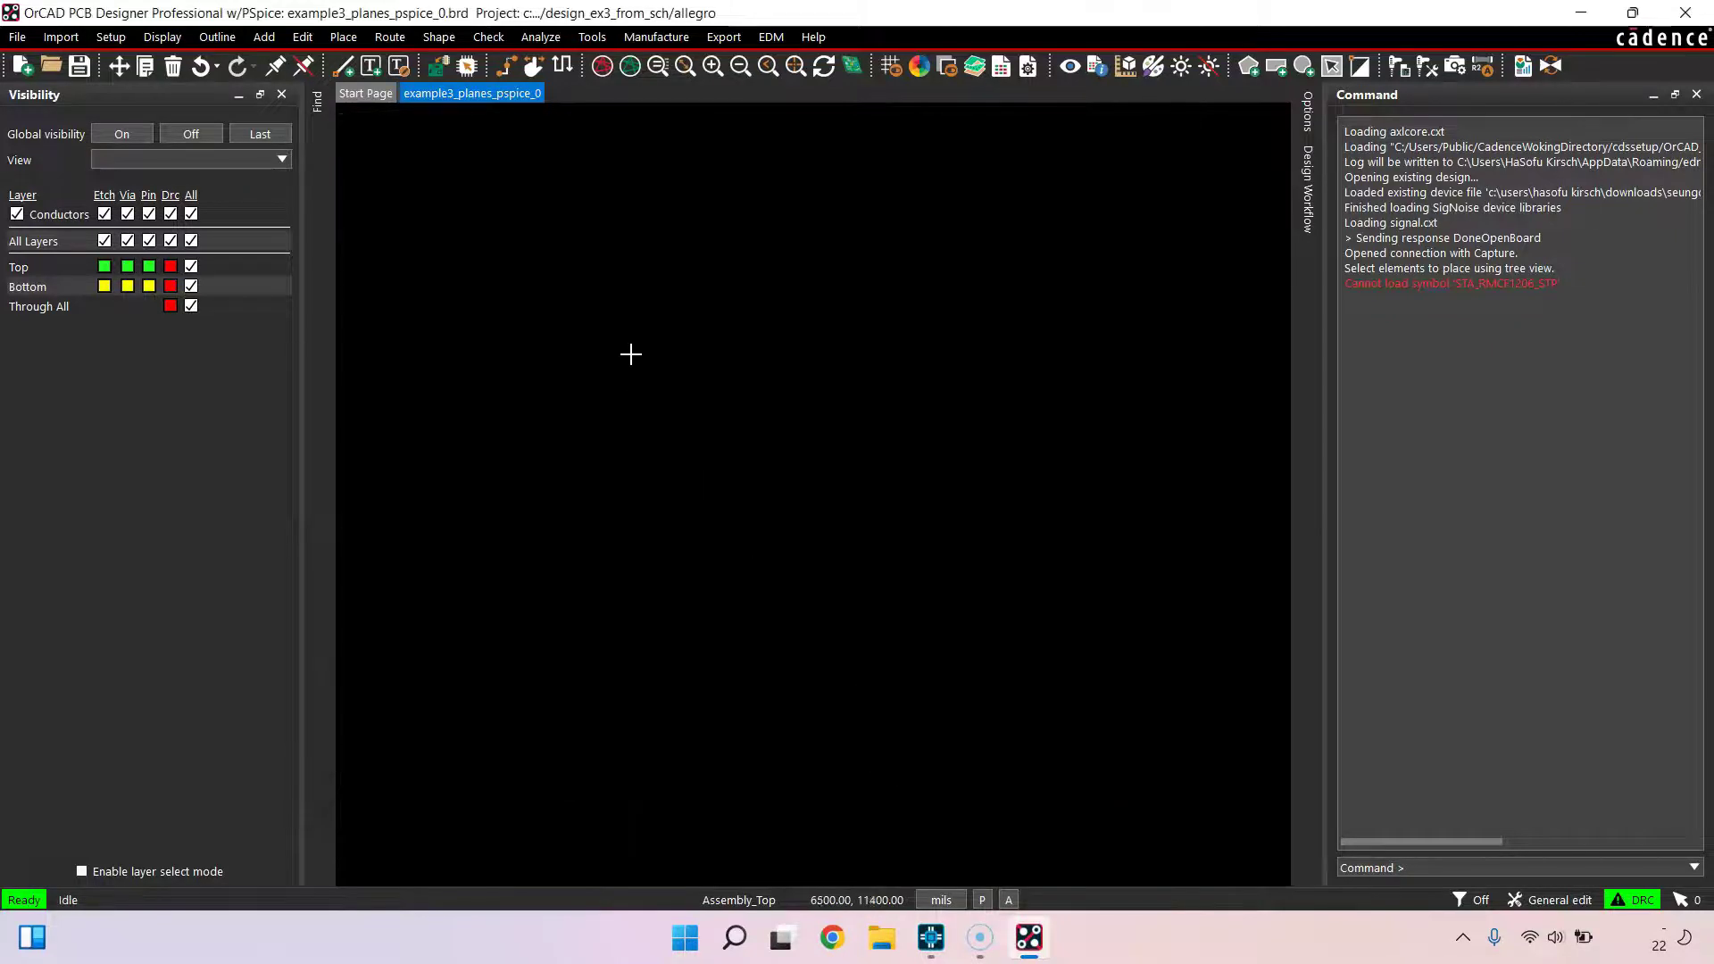
click(541, 198)
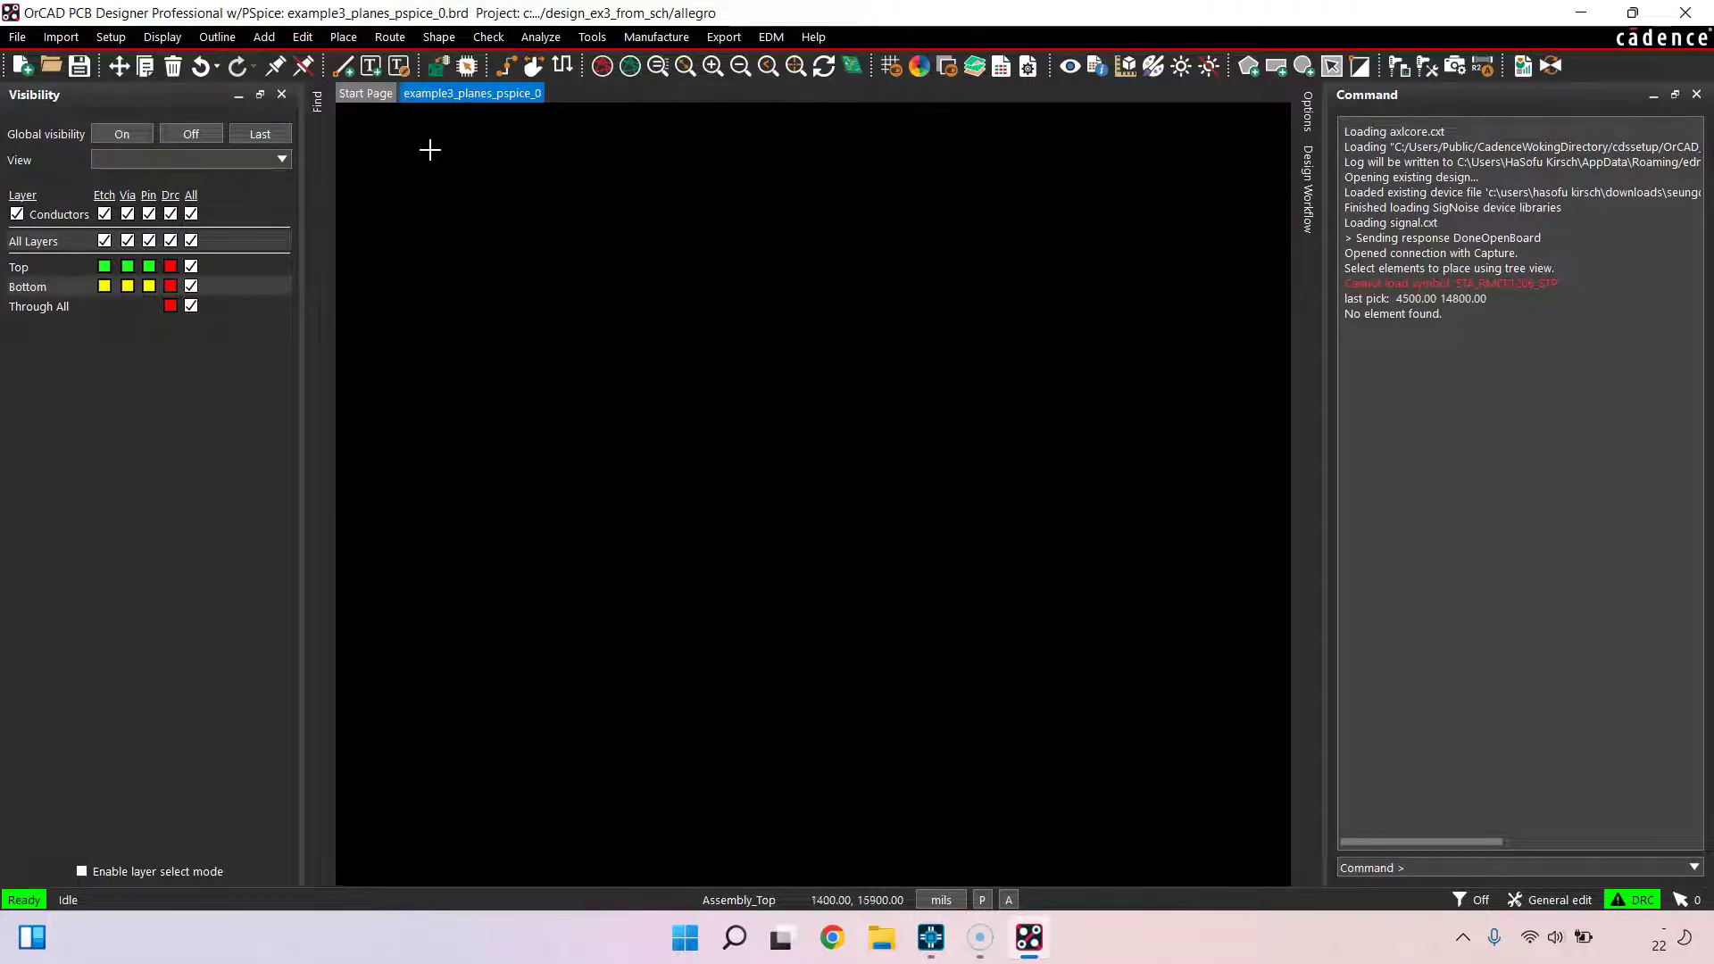
click(113, 37)
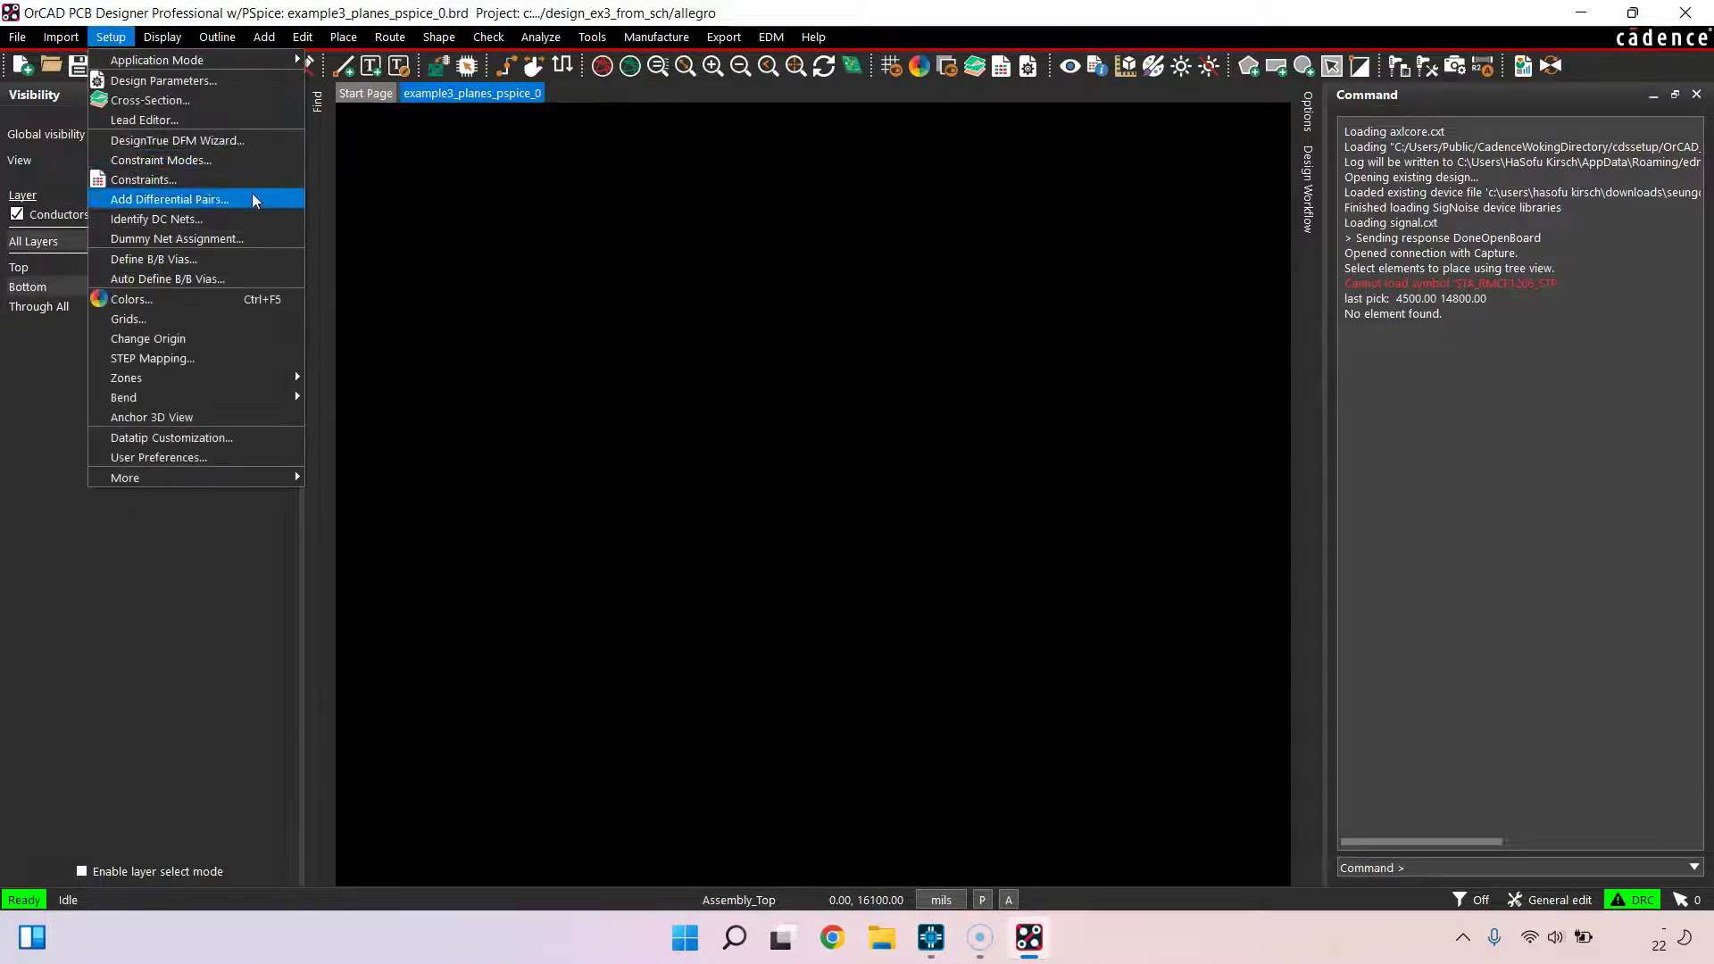
click(215, 458)
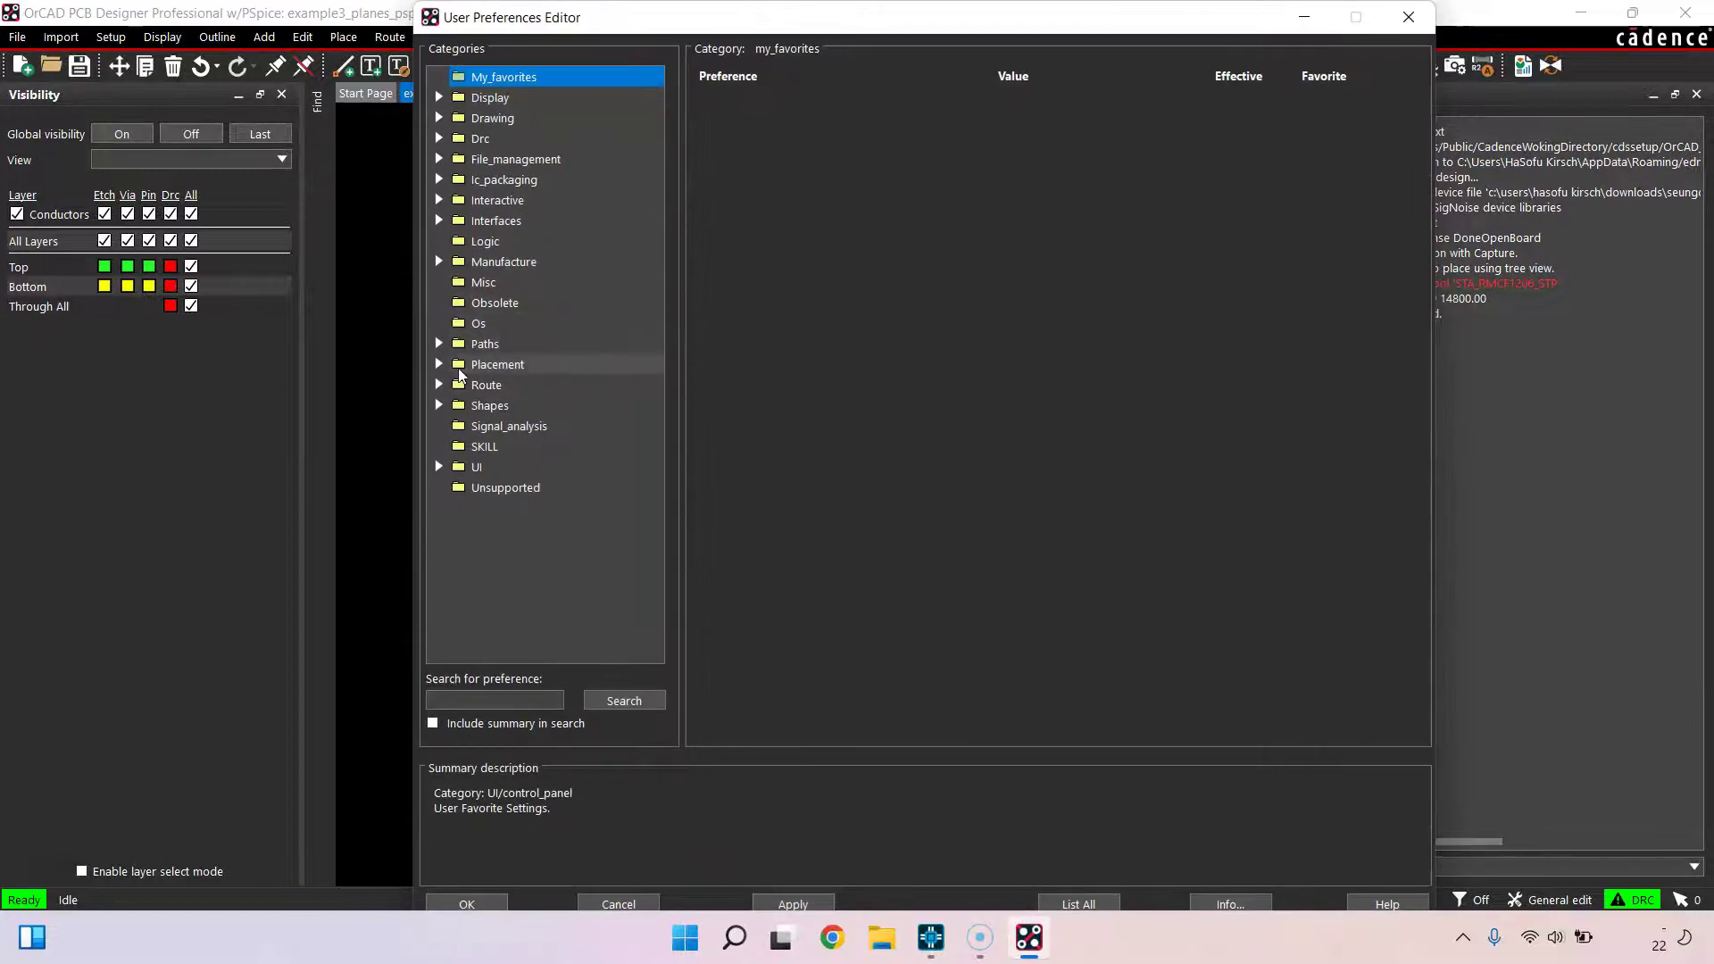
double_click(487, 344)
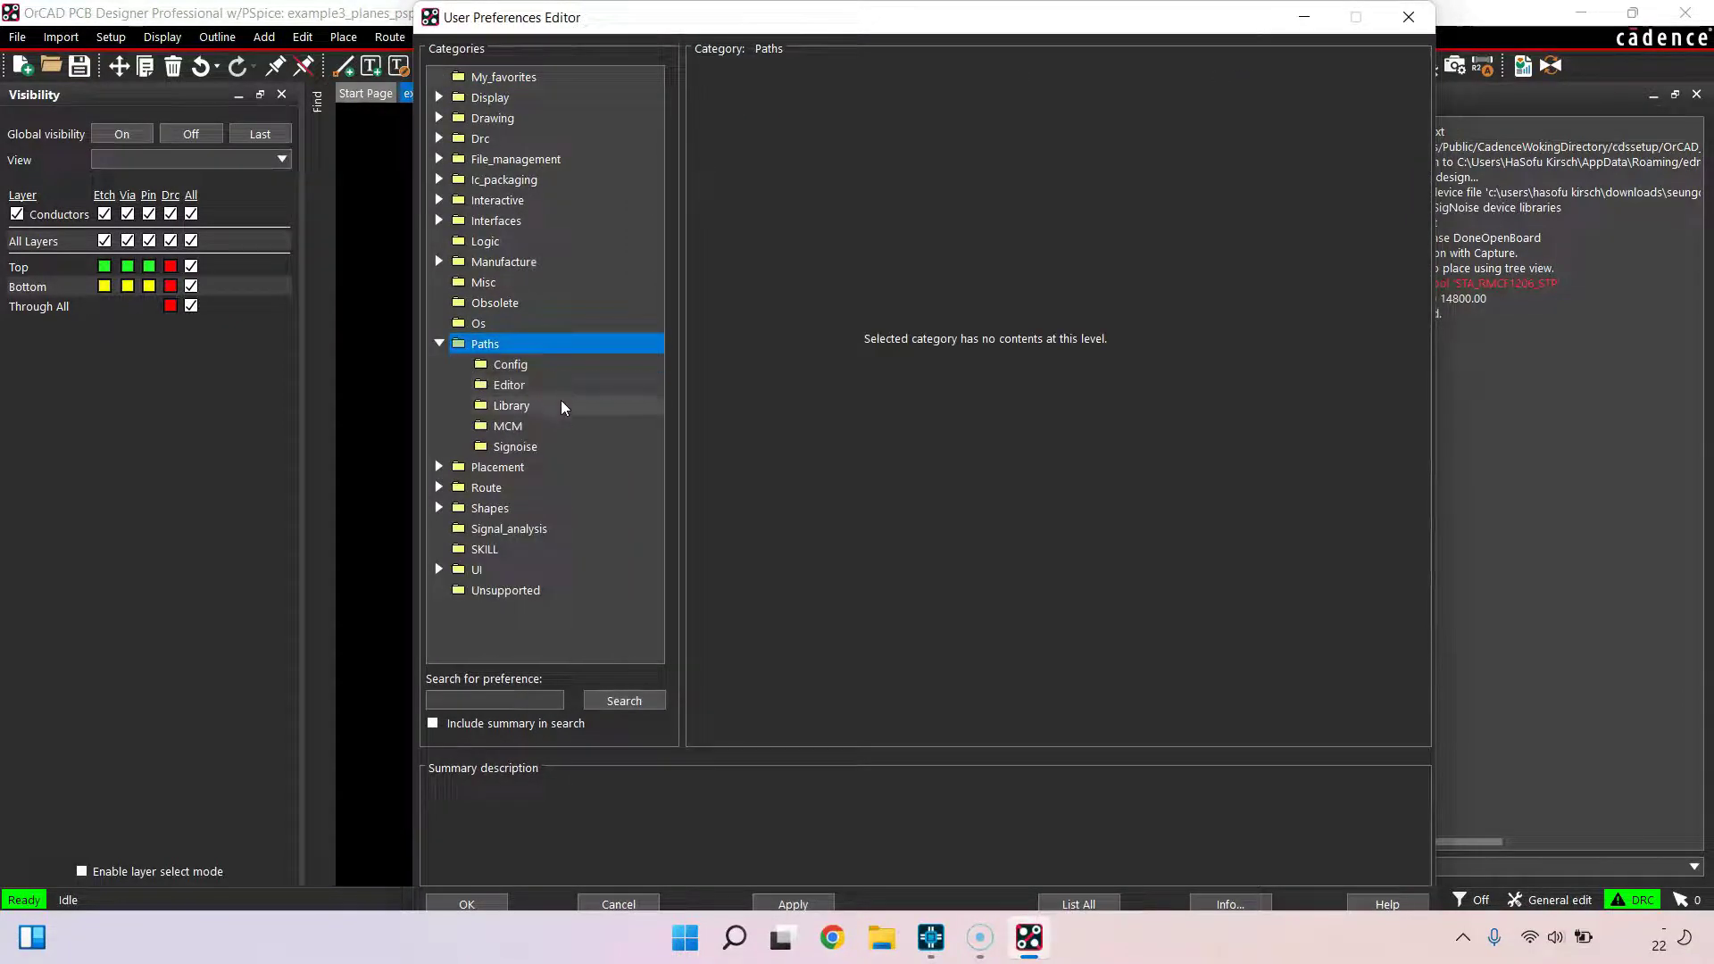
click(511, 405)
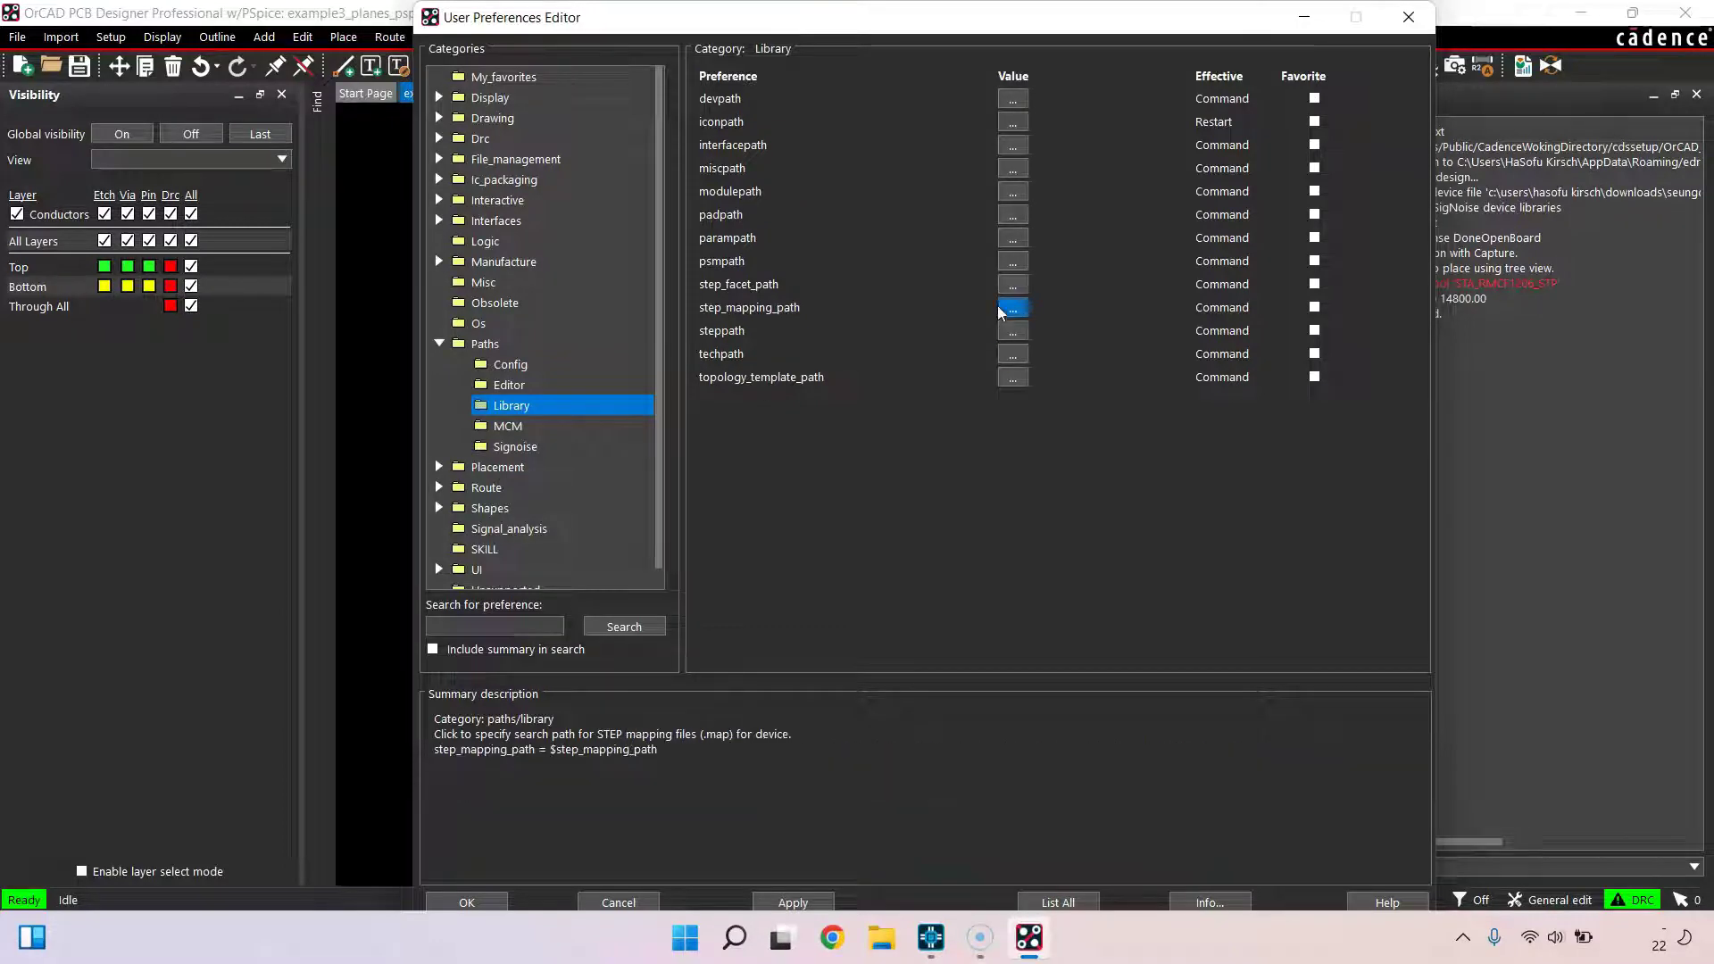
click(1019, 264)
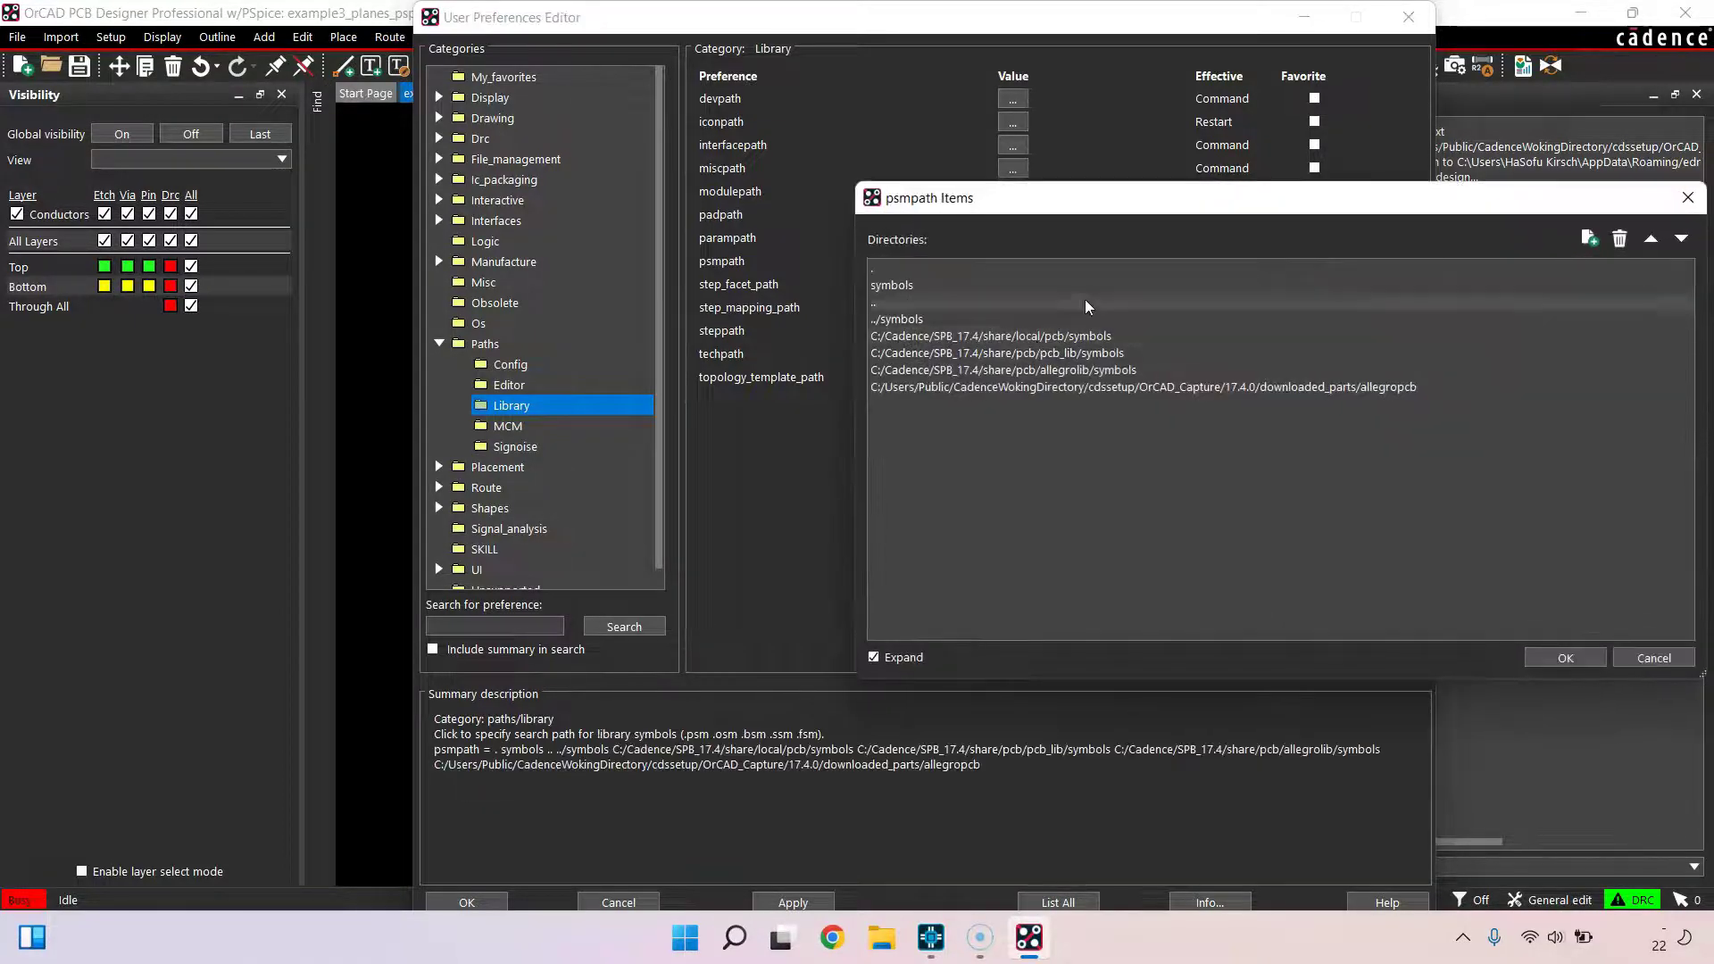
drag(1129, 208, 780, 202)
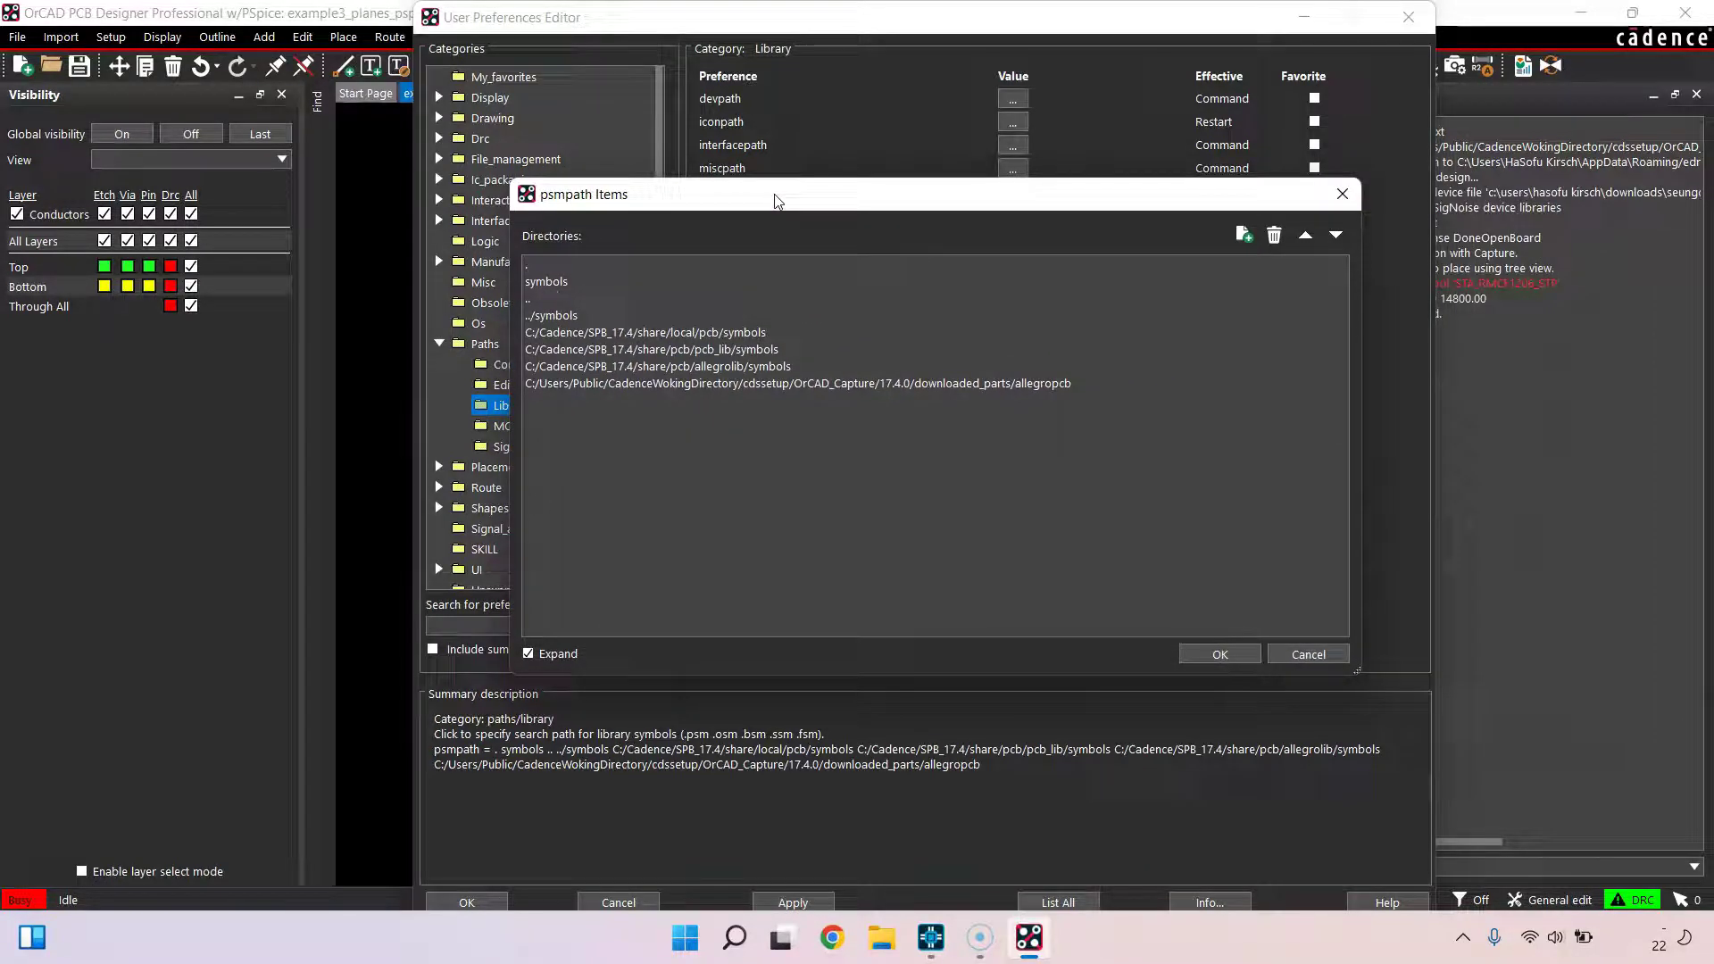
click(564, 266)
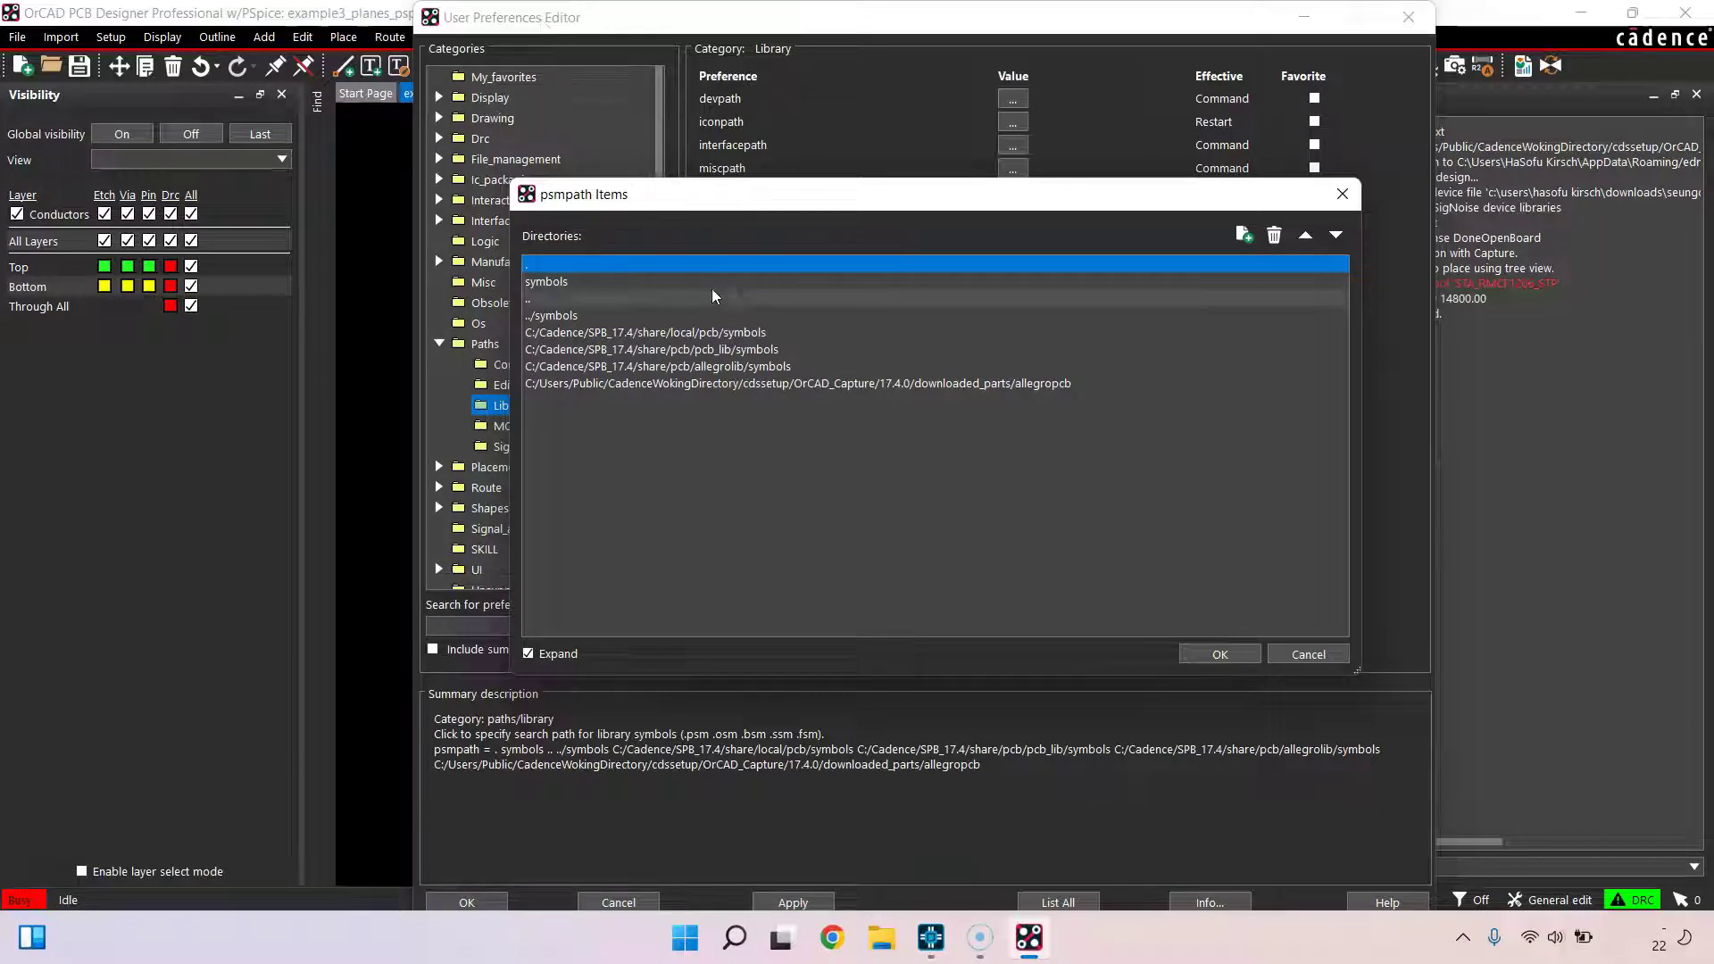
click(574, 284)
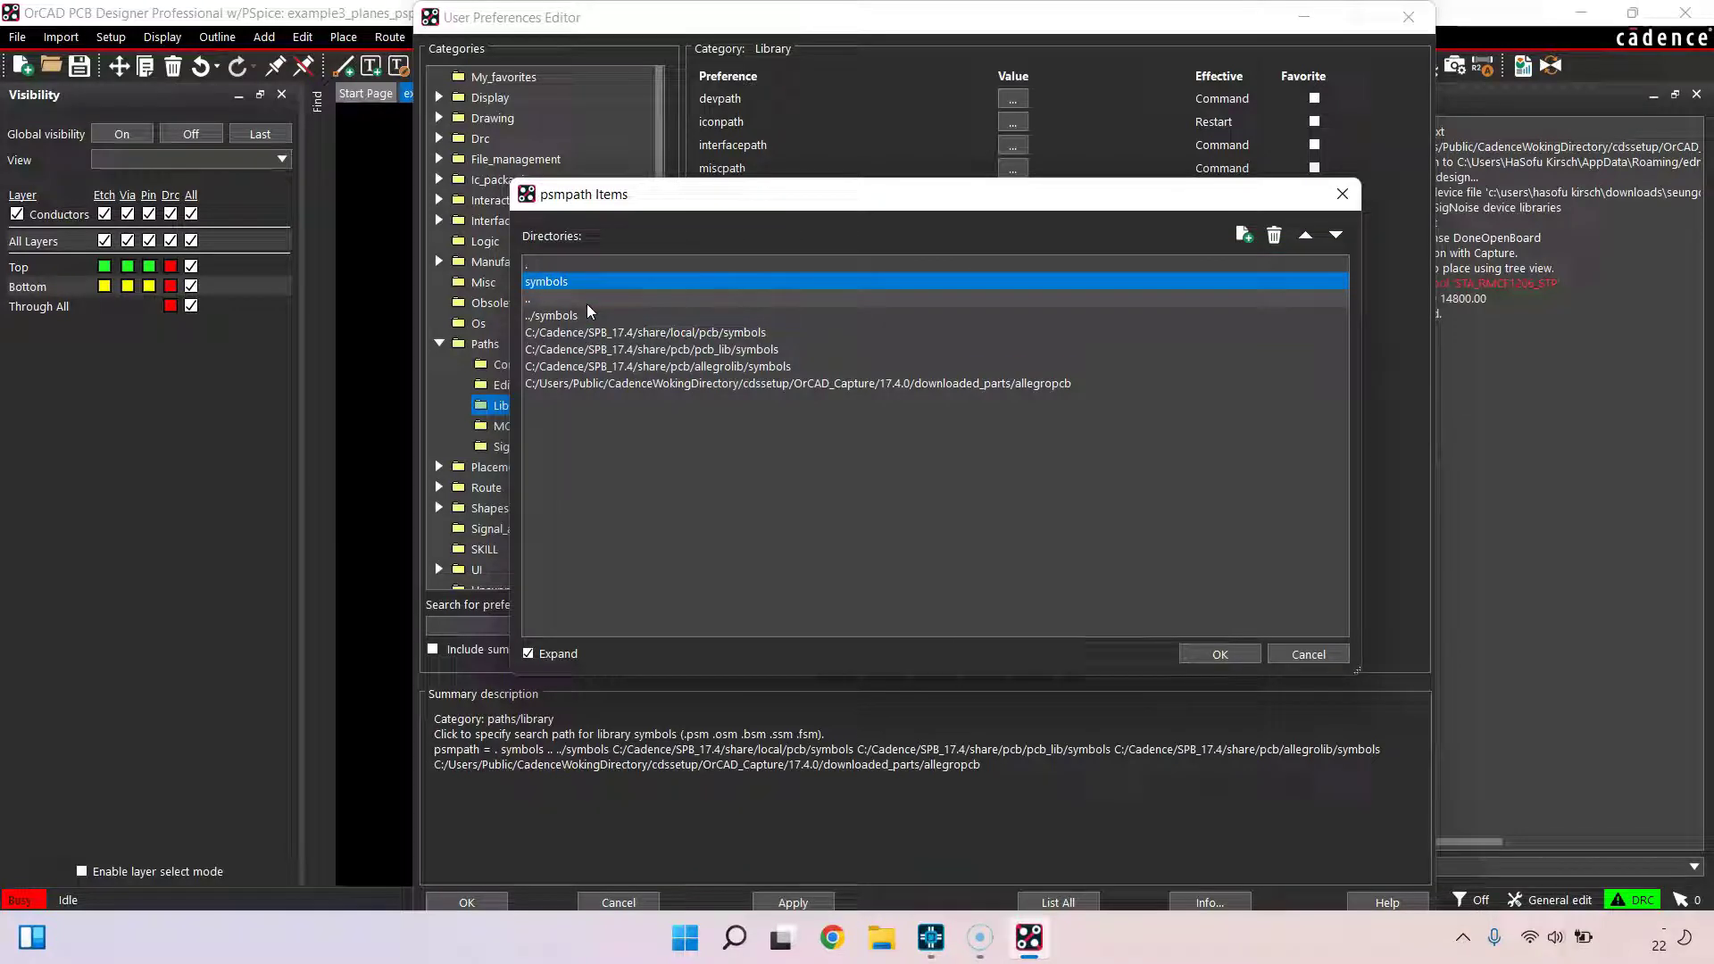
click(616, 317)
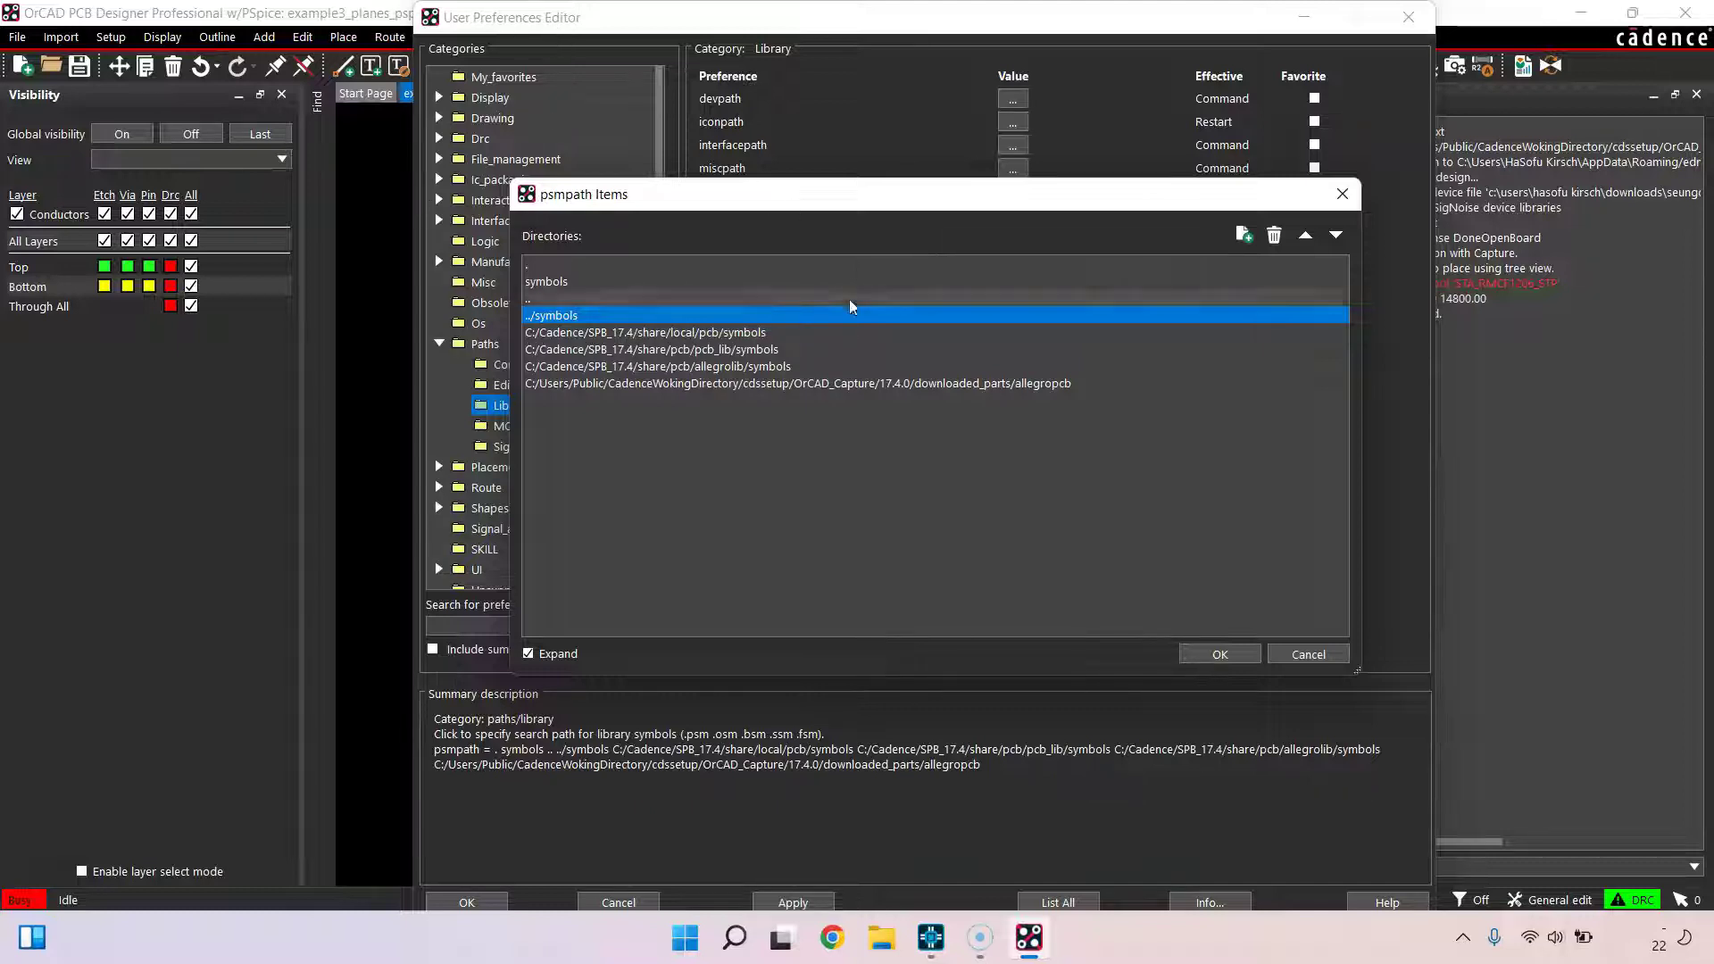
click(814, 334)
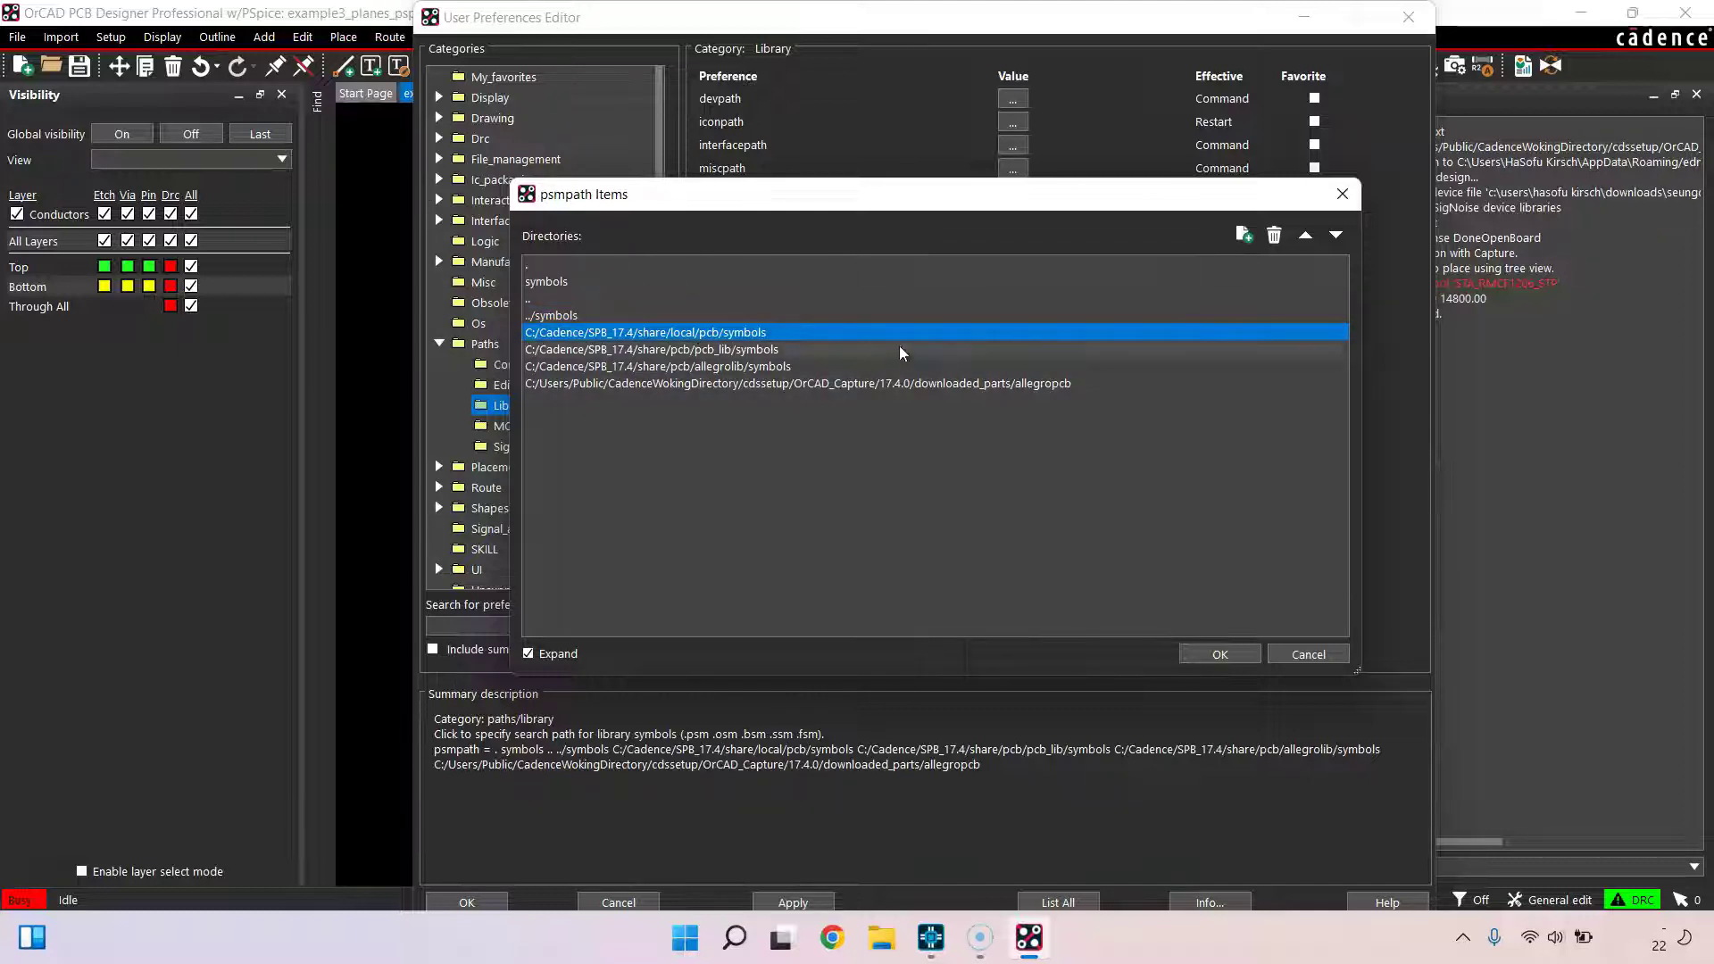
Reposition the pcb_lib symbols folder window and scroll down to the smr footprint files
click(1271, 373)
key(Down)
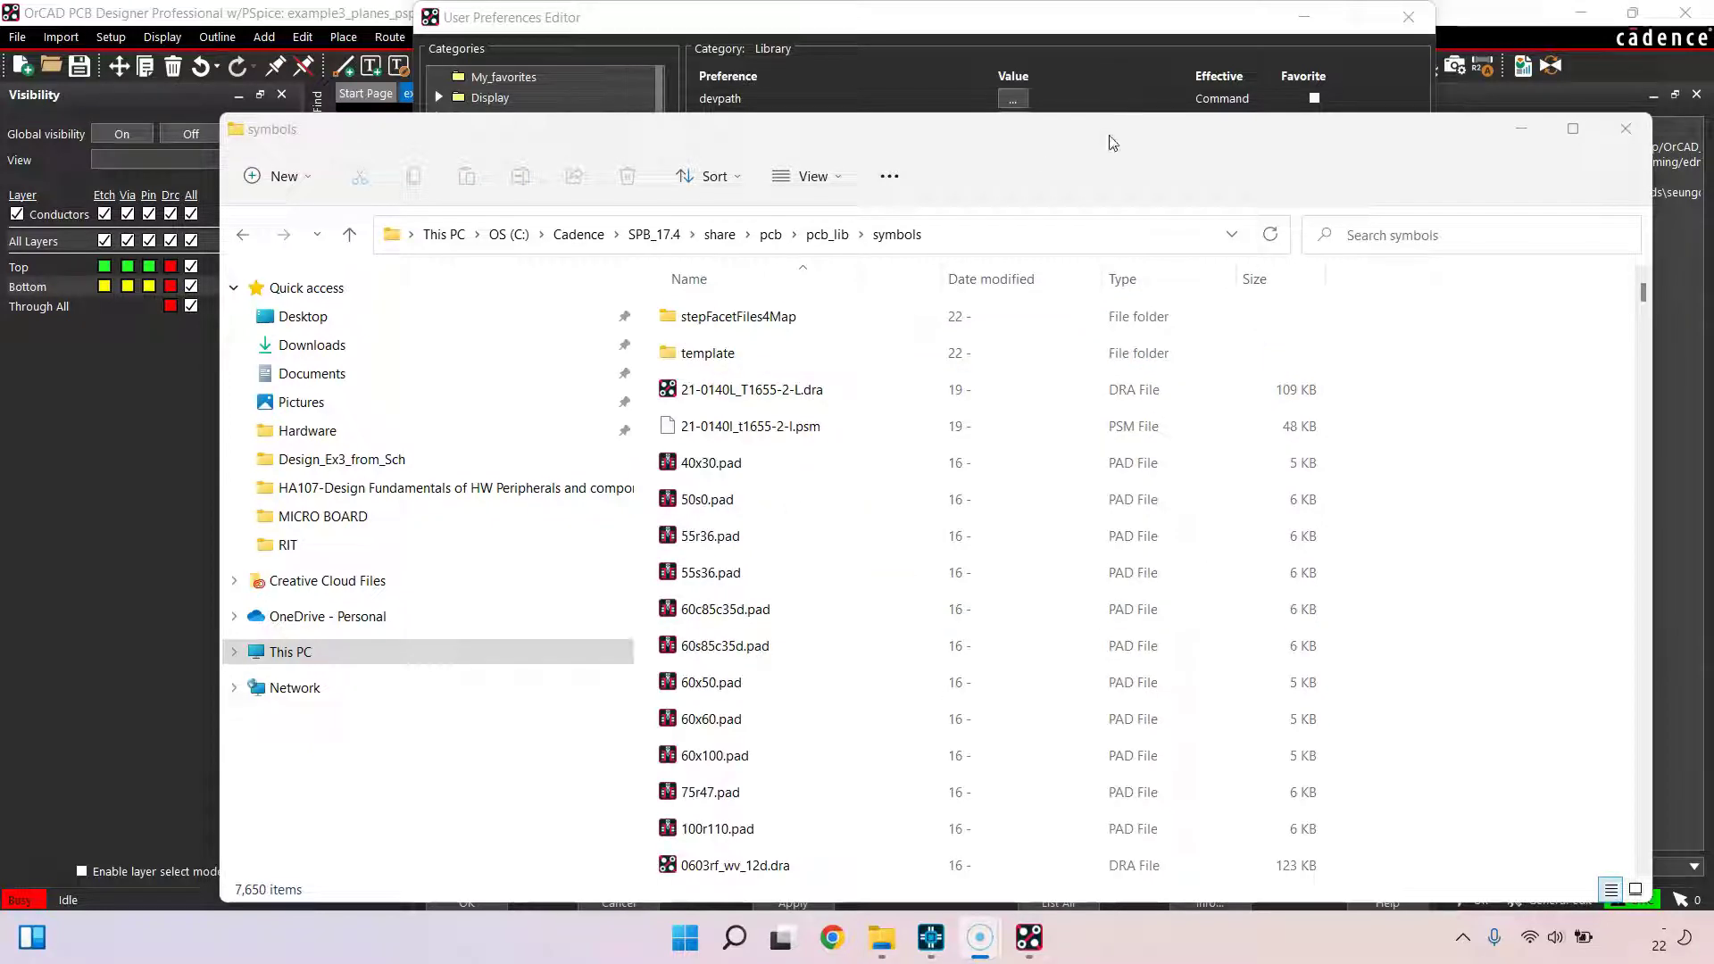
drag(1111, 142, 1096, 88)
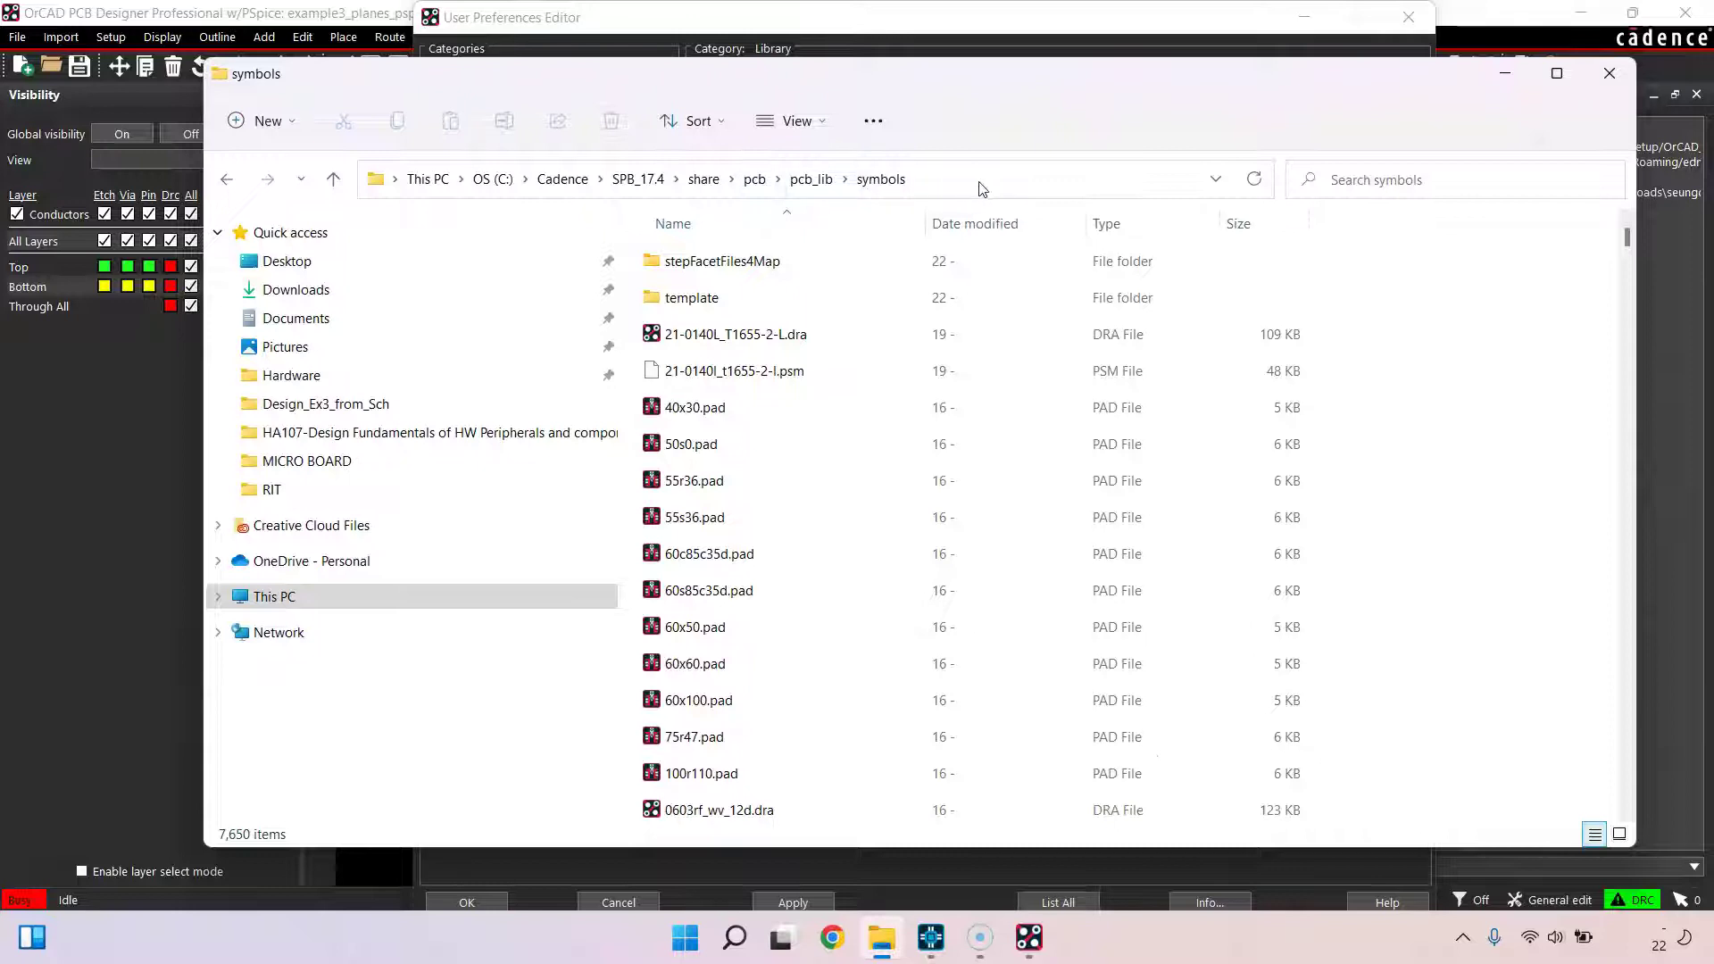
drag(944, 66, 1023, 616)
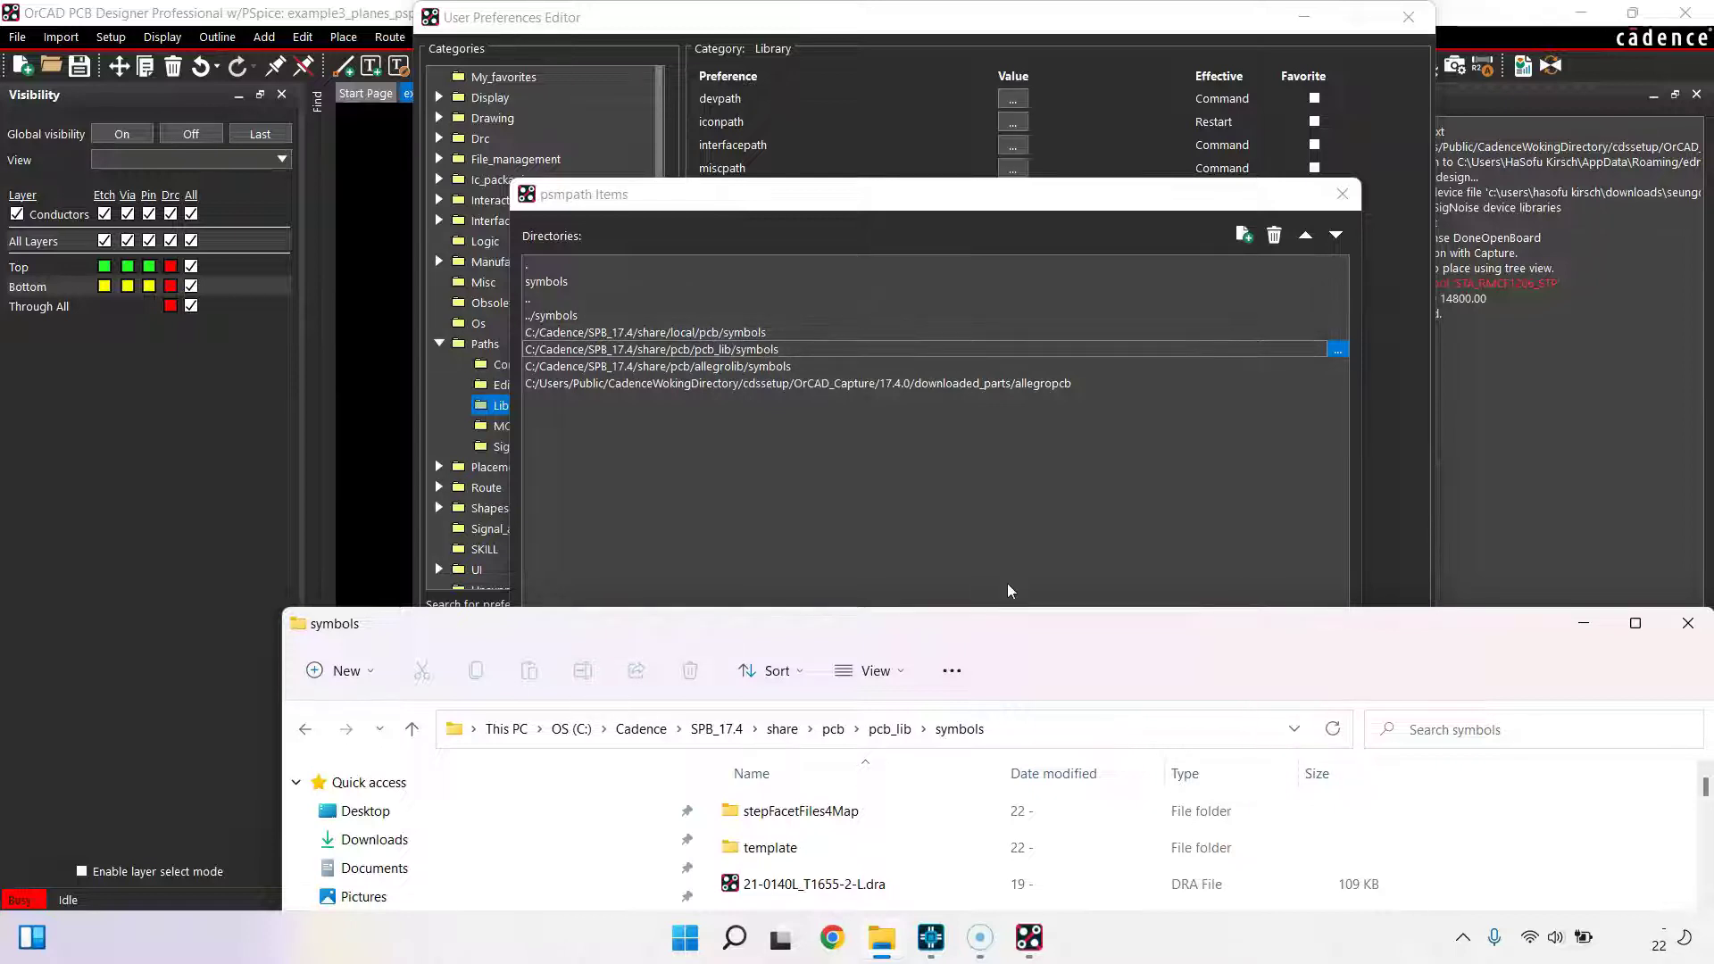
drag(1066, 629, 987, 107)
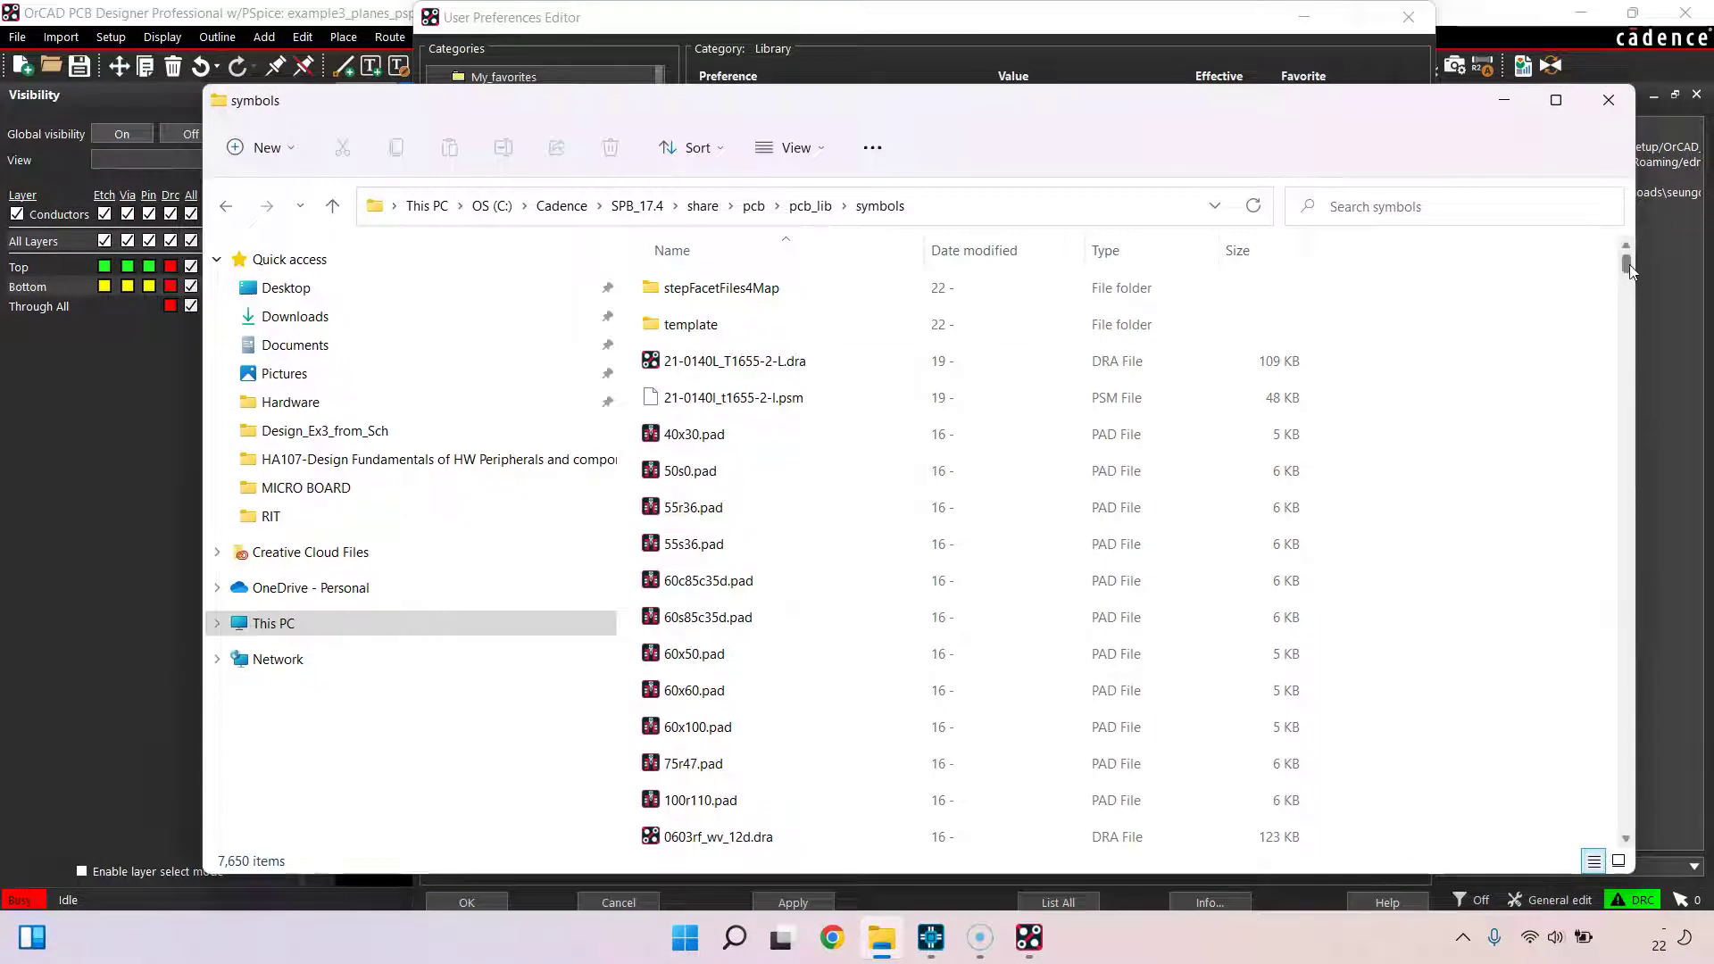
drag(1630, 264, 1630, 456)
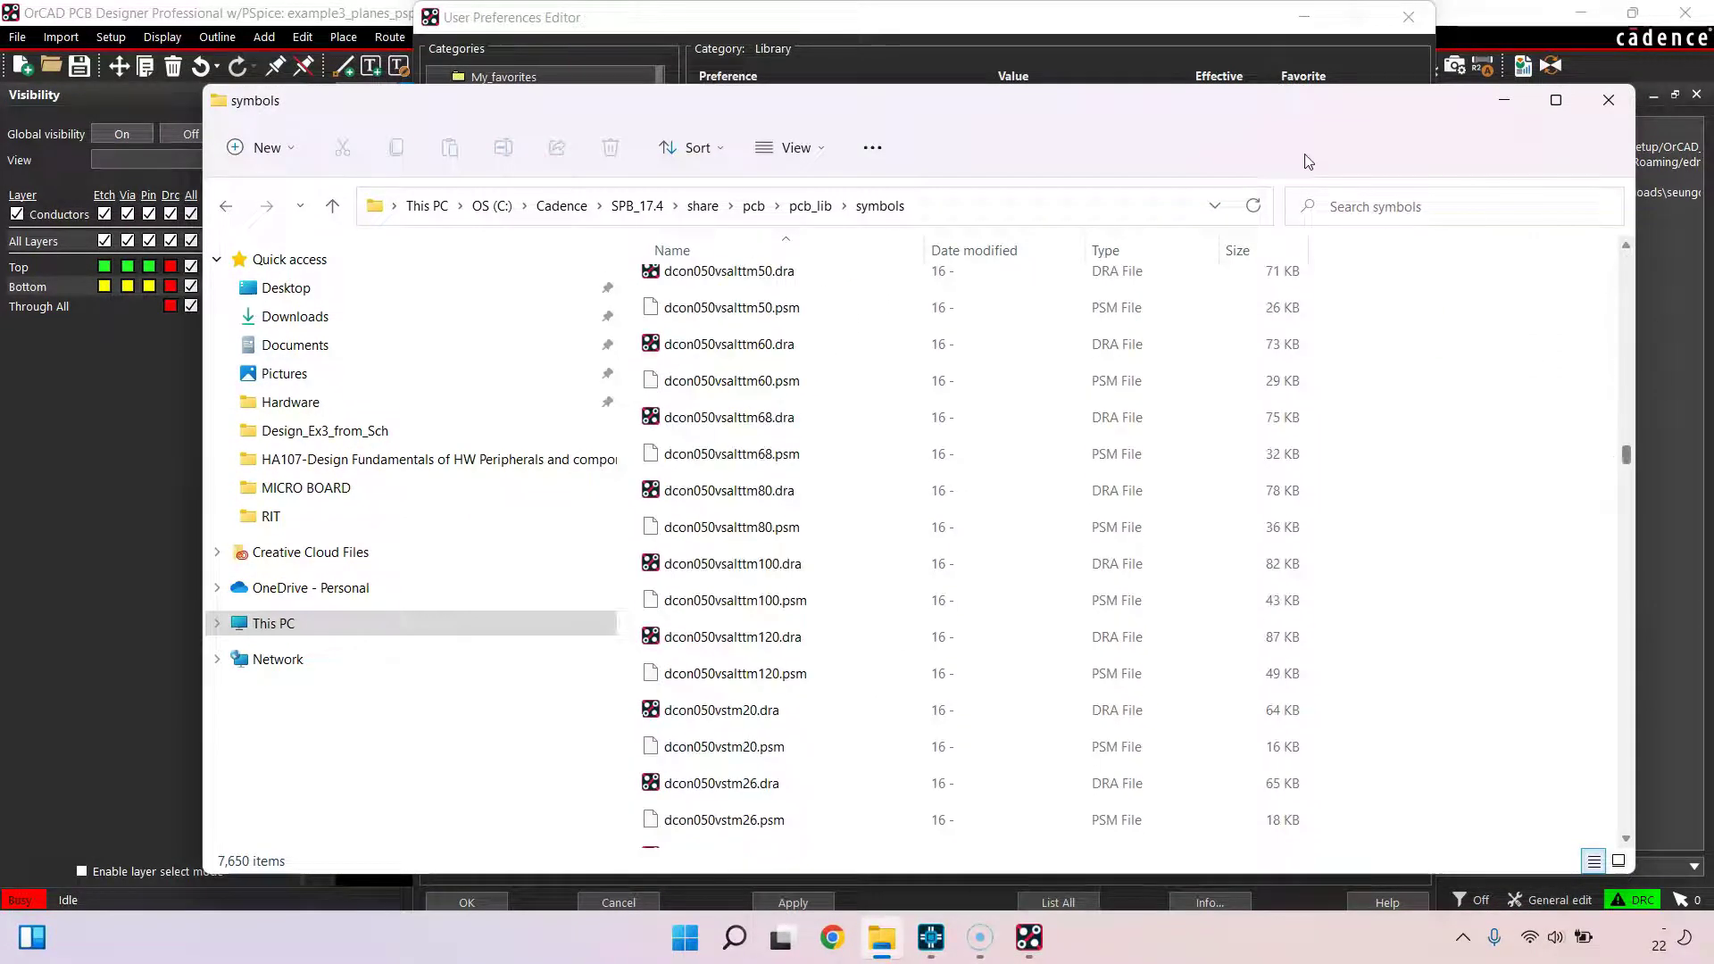
drag(1364, 120, 1289, 108)
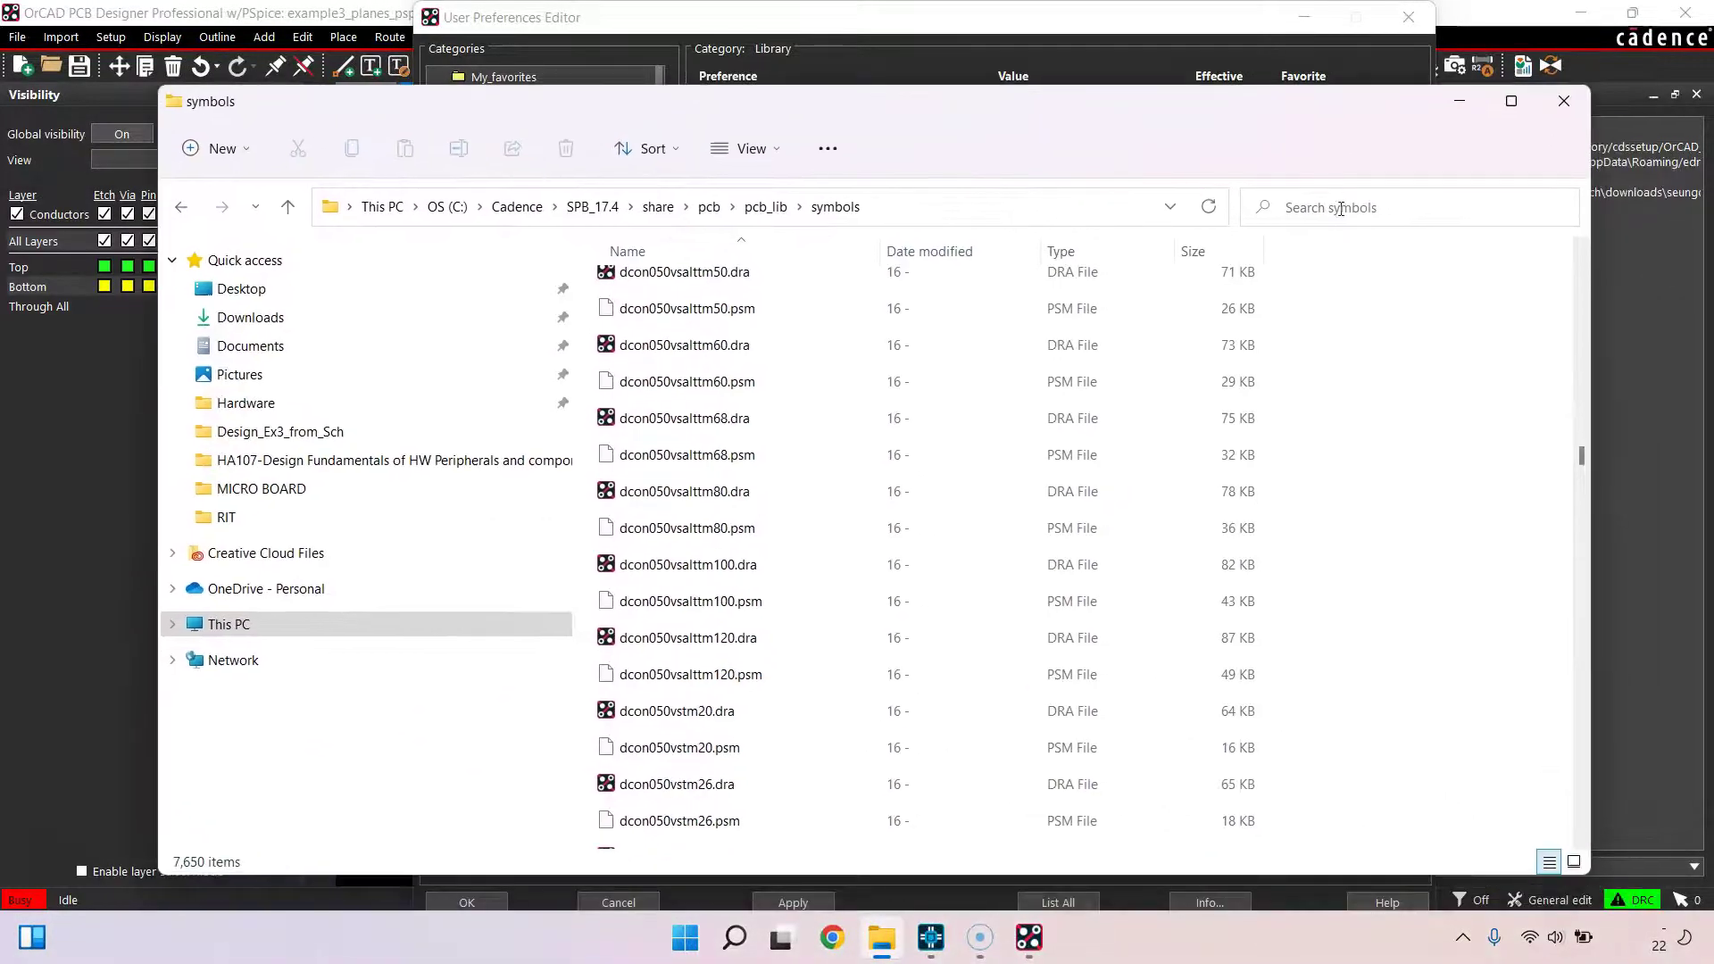
drag(1580, 448, 1580, 701)
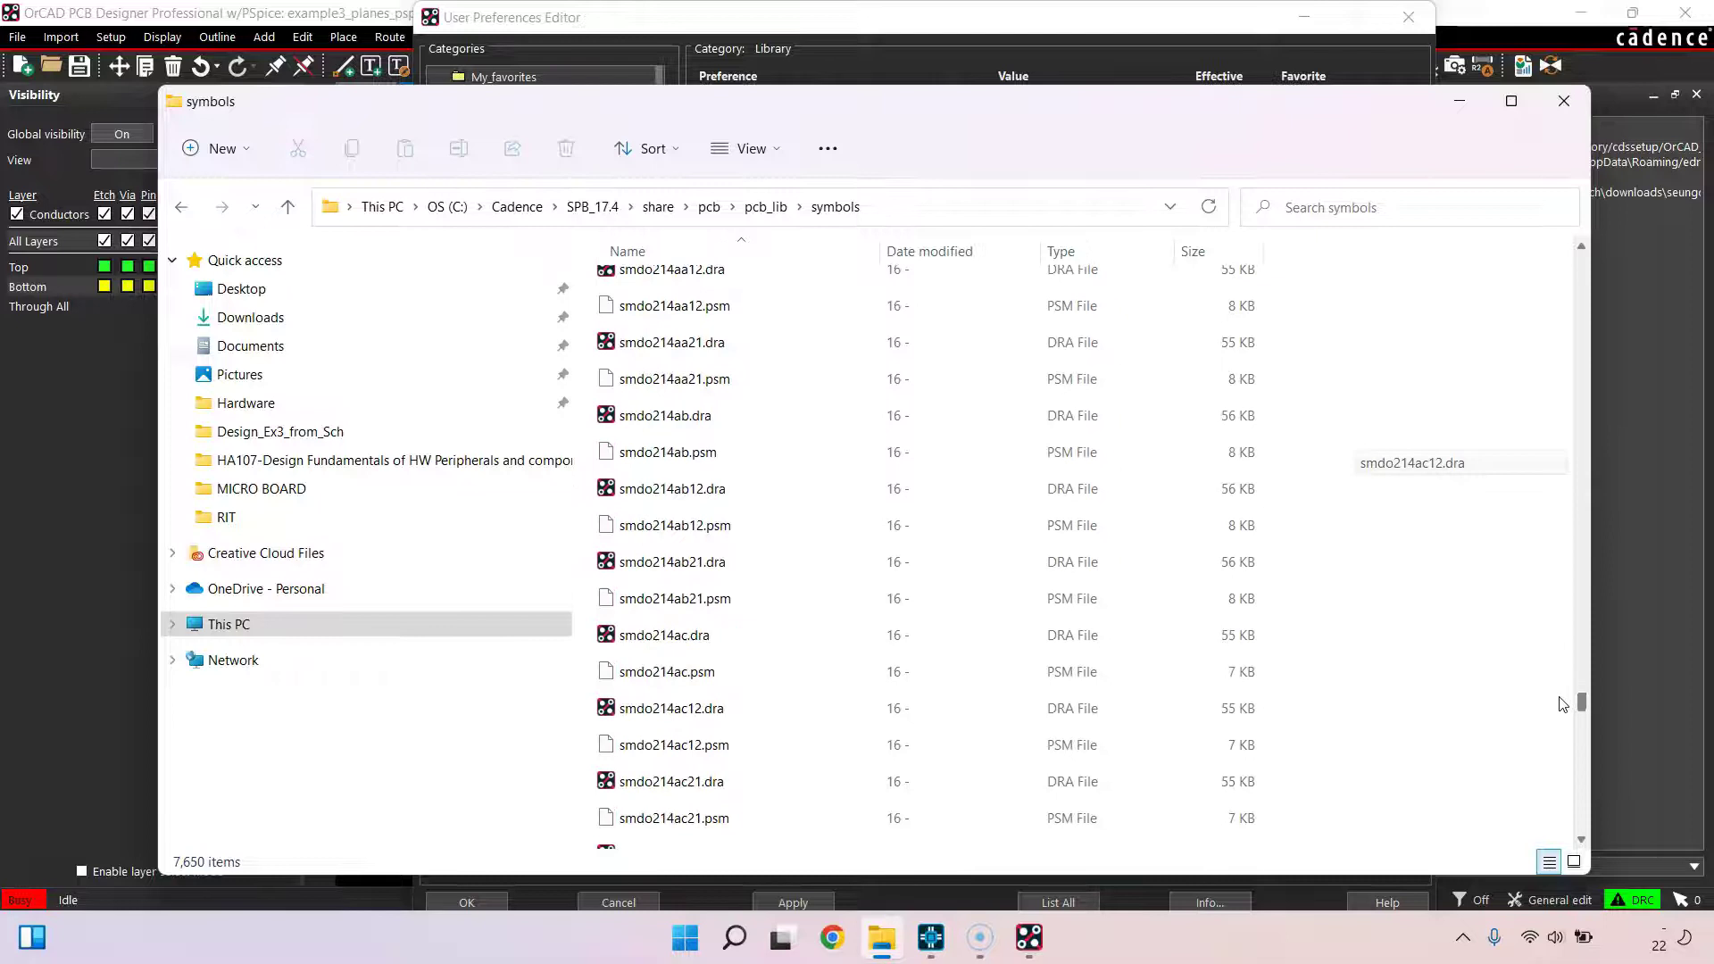
scroll(926, 571, down, 1)
scroll(926, 568, down, 3)
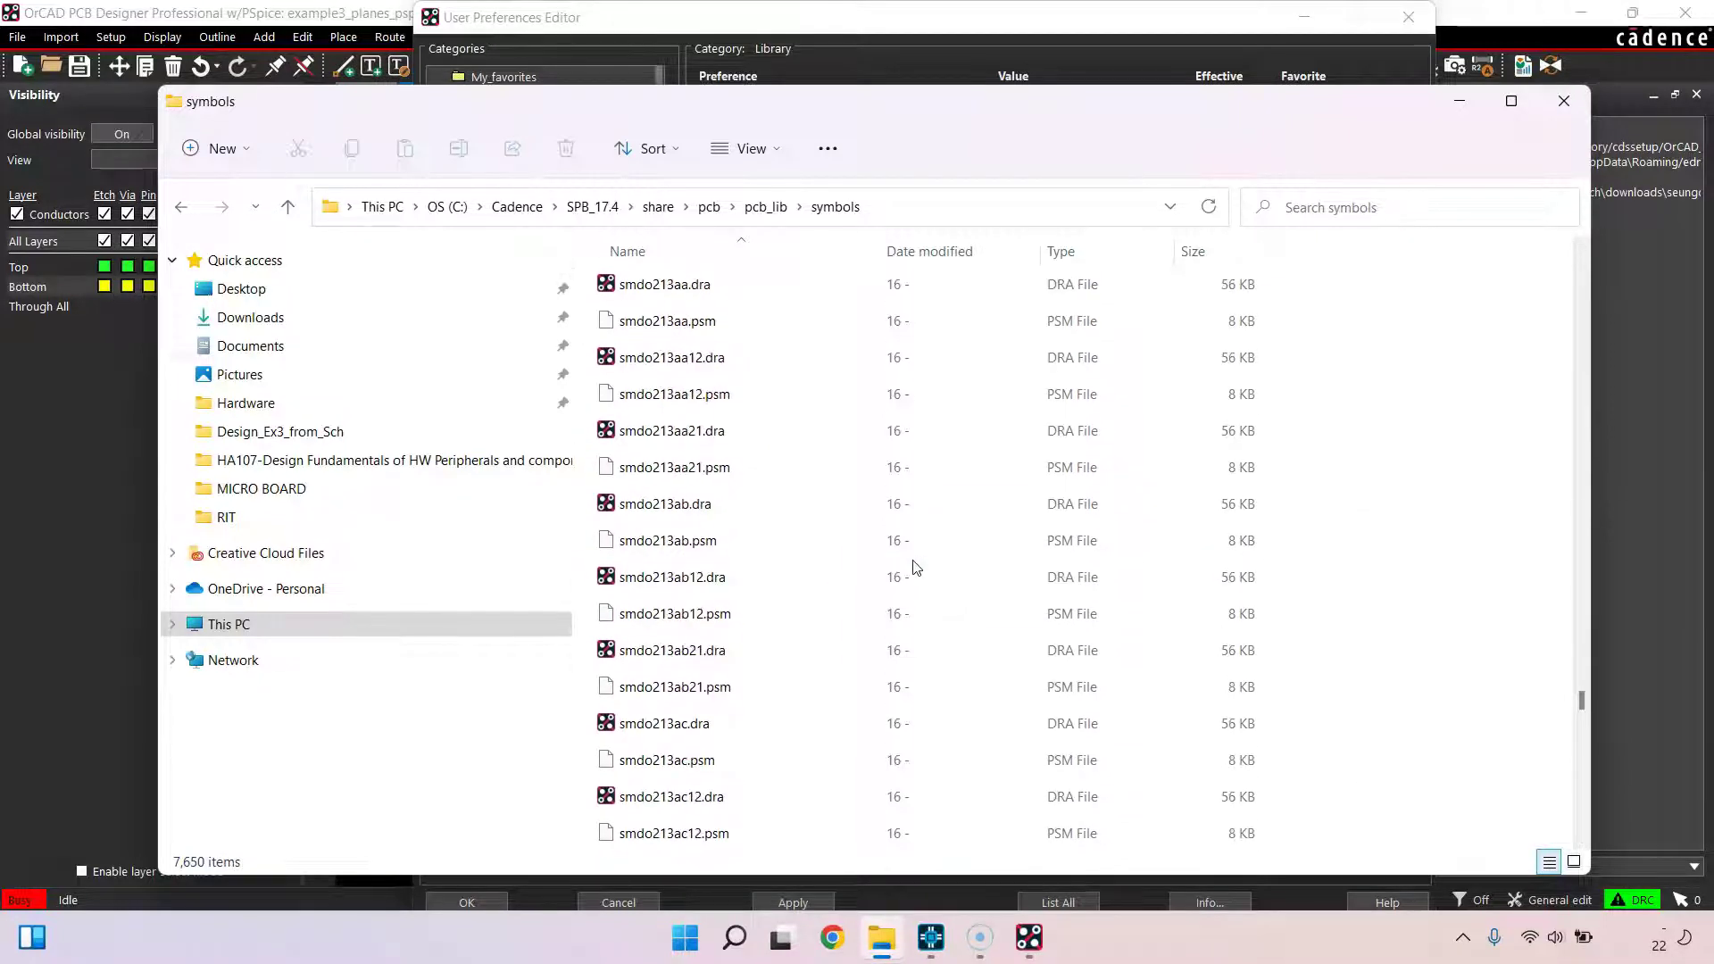
scroll(895, 609, down, 10)
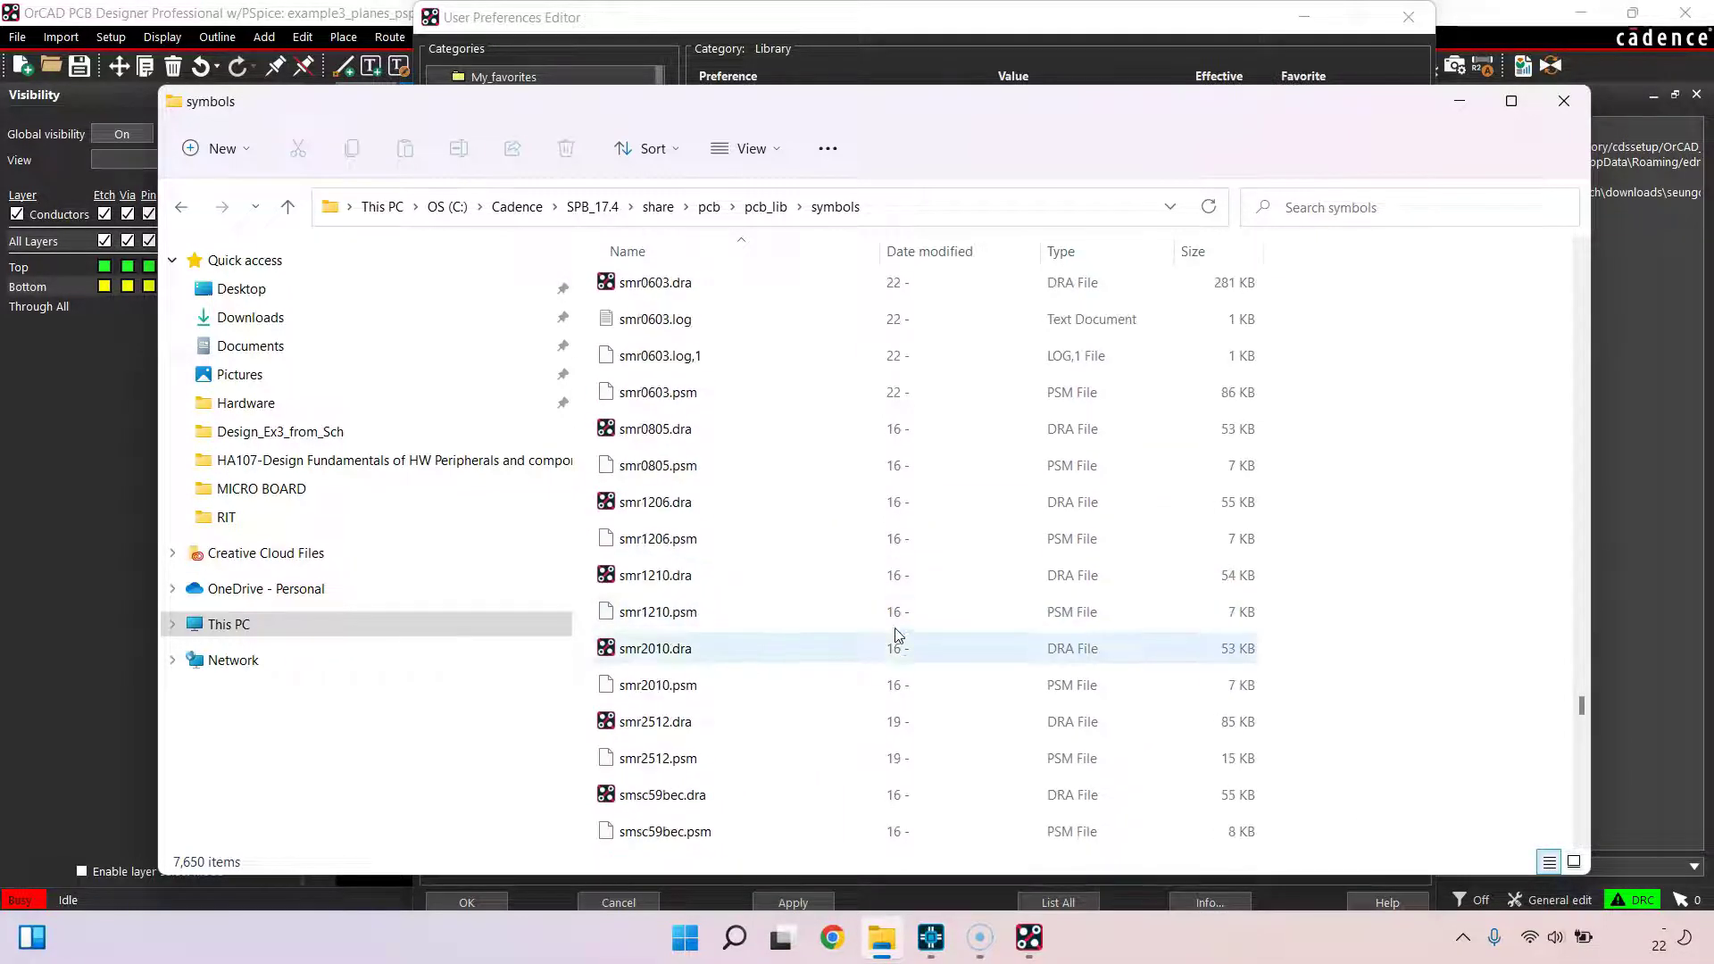
Select smr1206.dra and smr1206.psm, cancel the rename, and return to OrCAD Capture
click(765, 502)
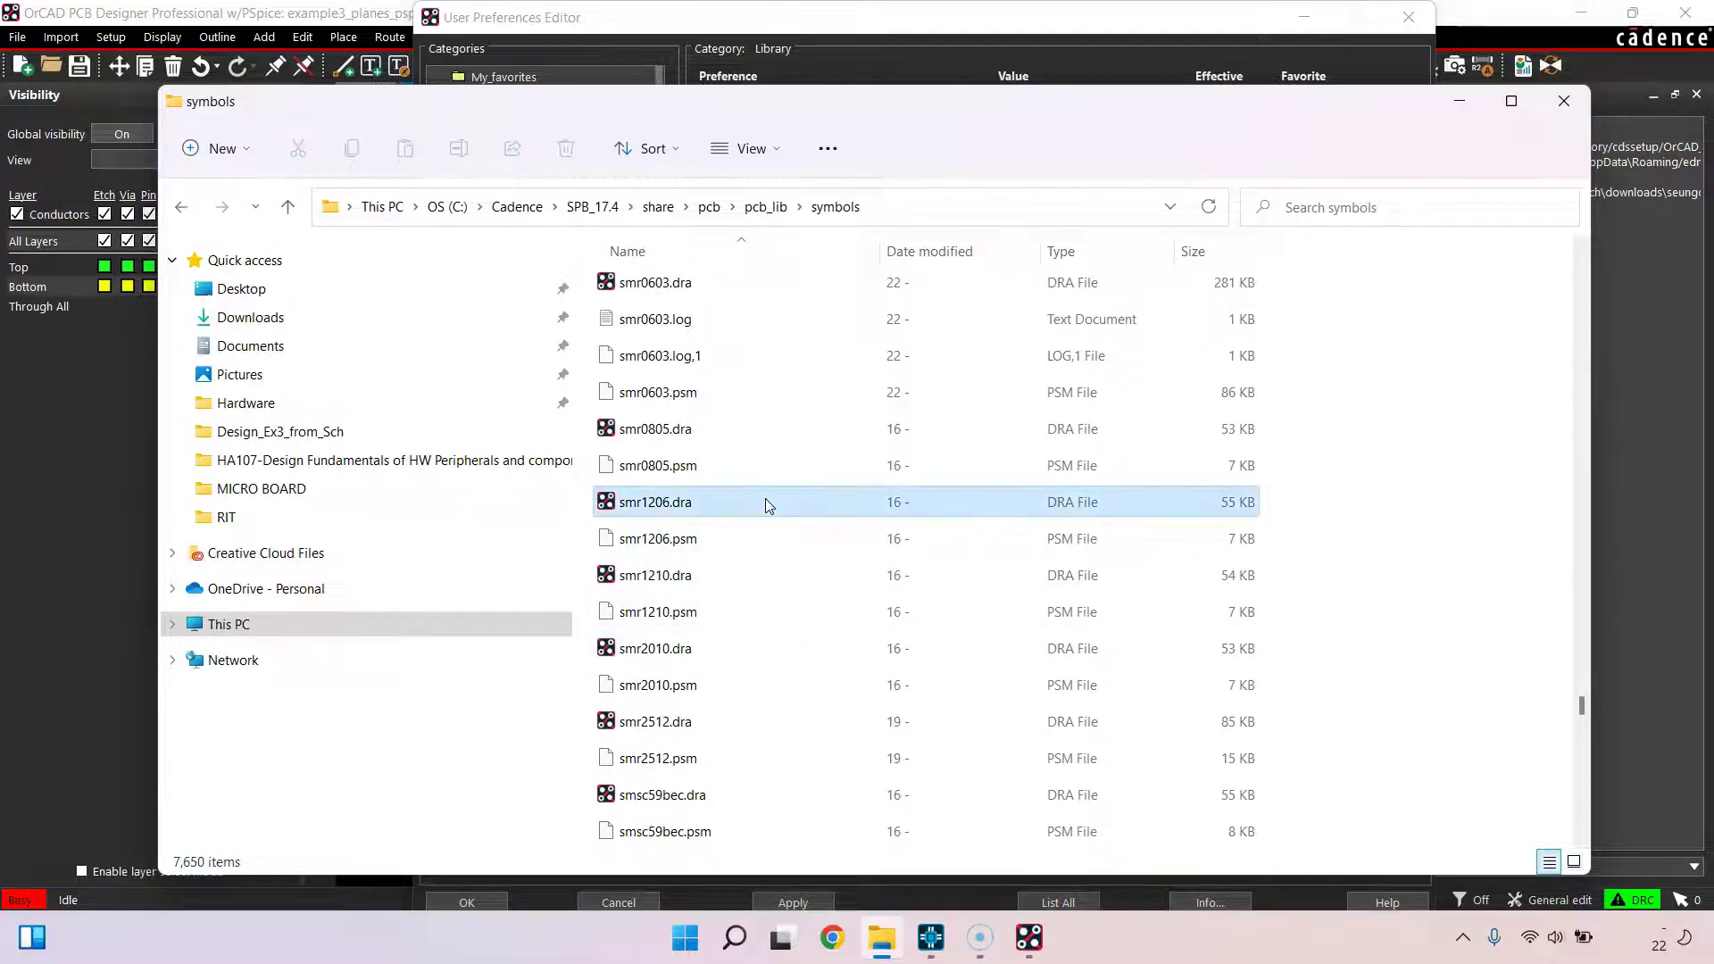
click(647, 540)
click(646, 541)
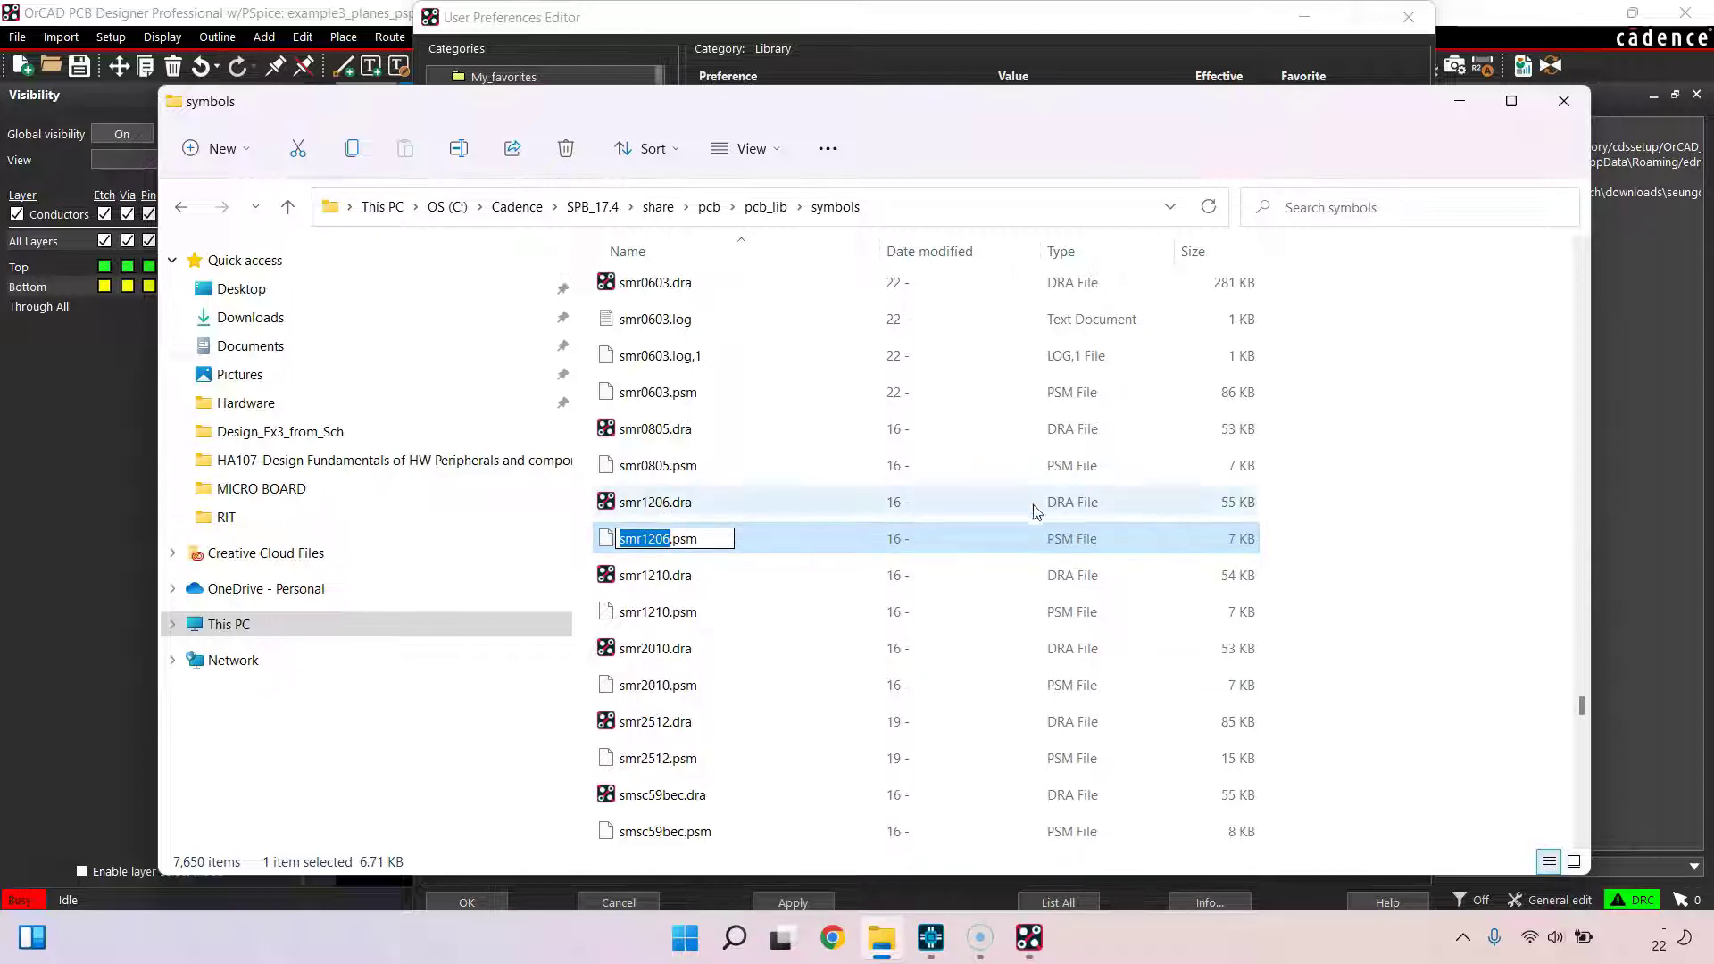
click(1397, 517)
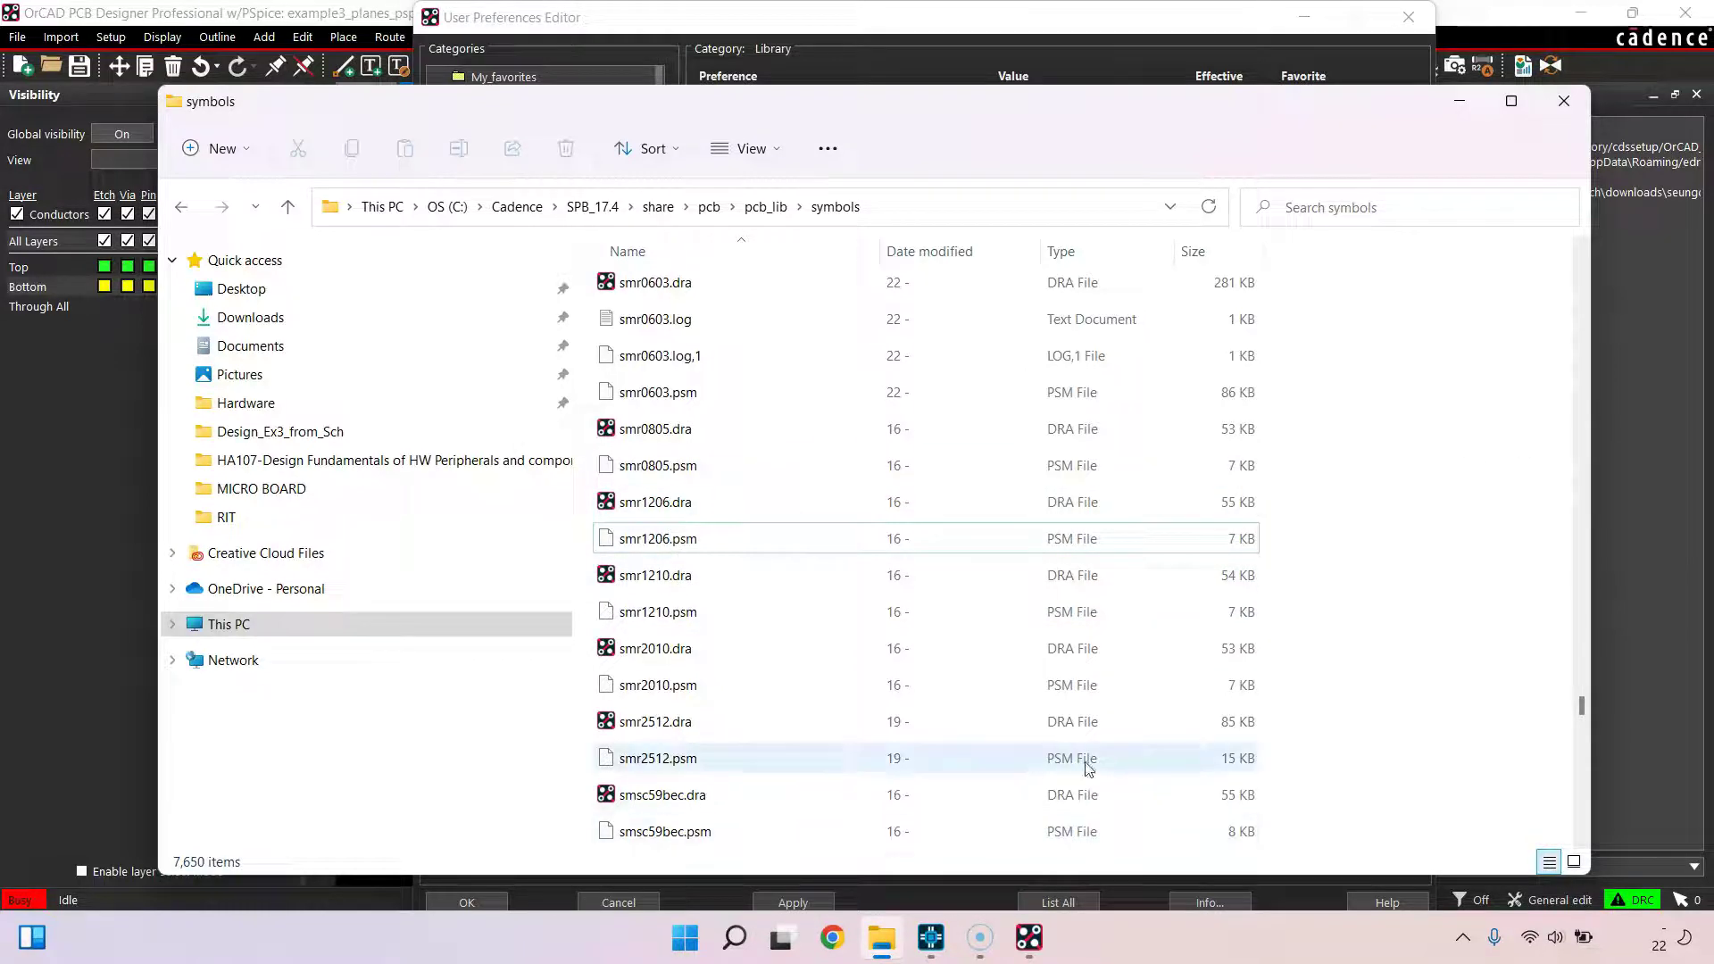
click(931, 938)
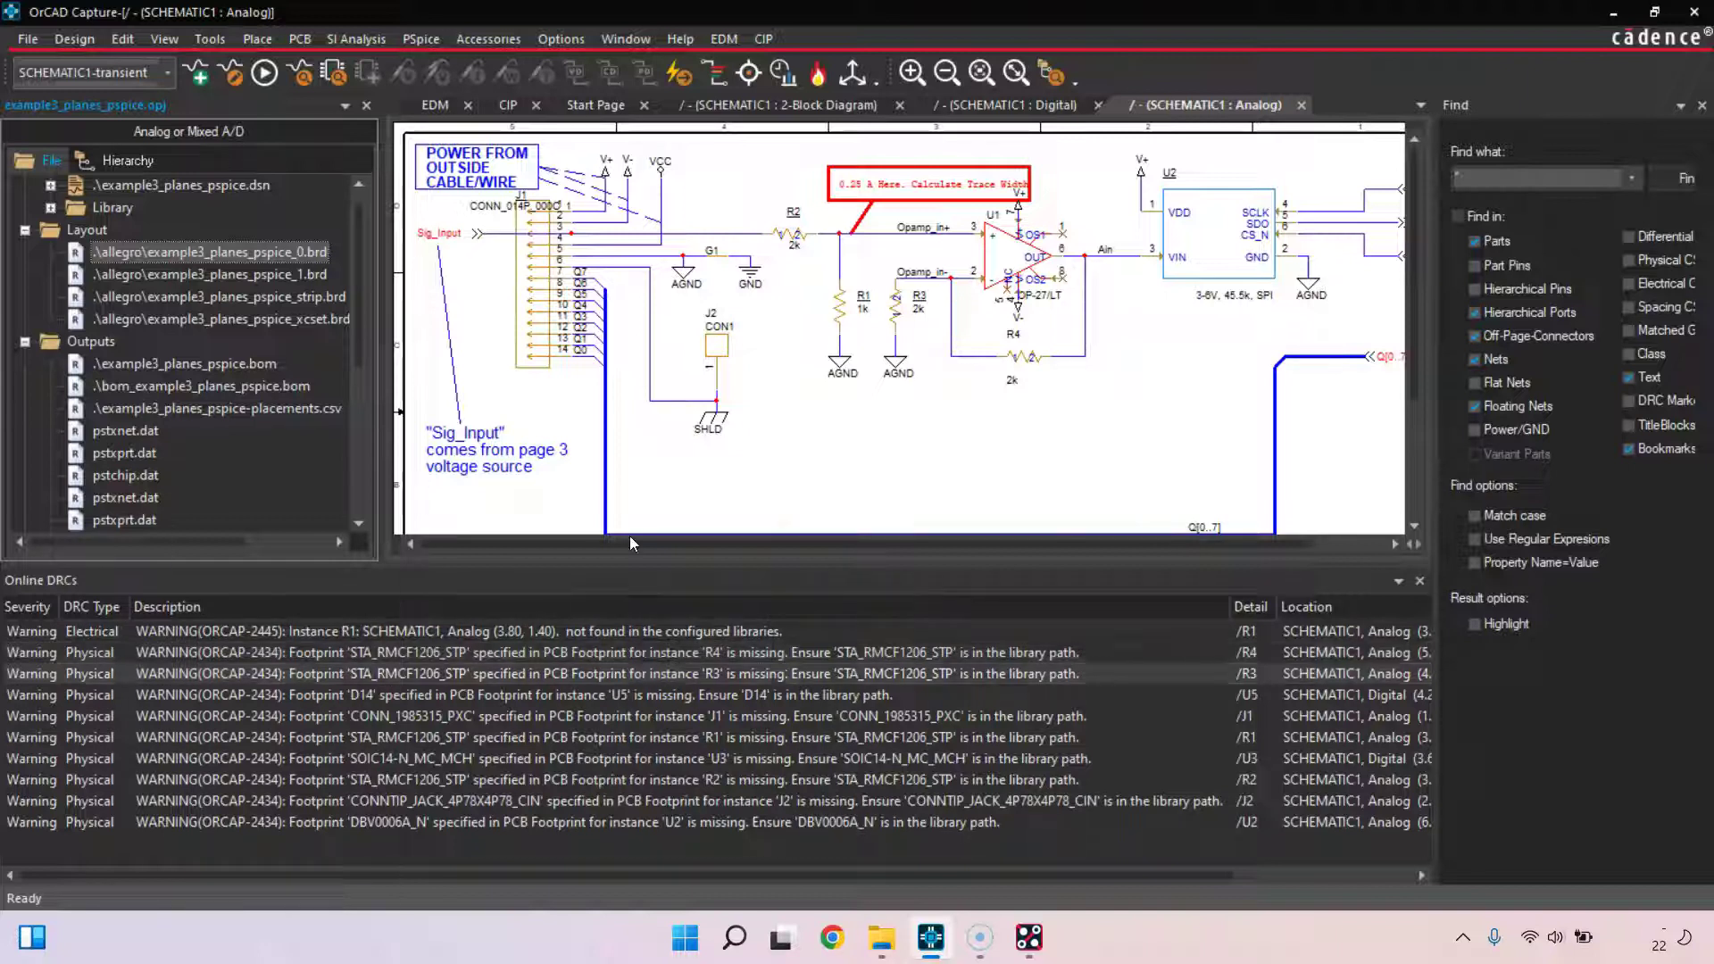
Select R3 from its missing-footprint warning and open its properties
click(786, 672)
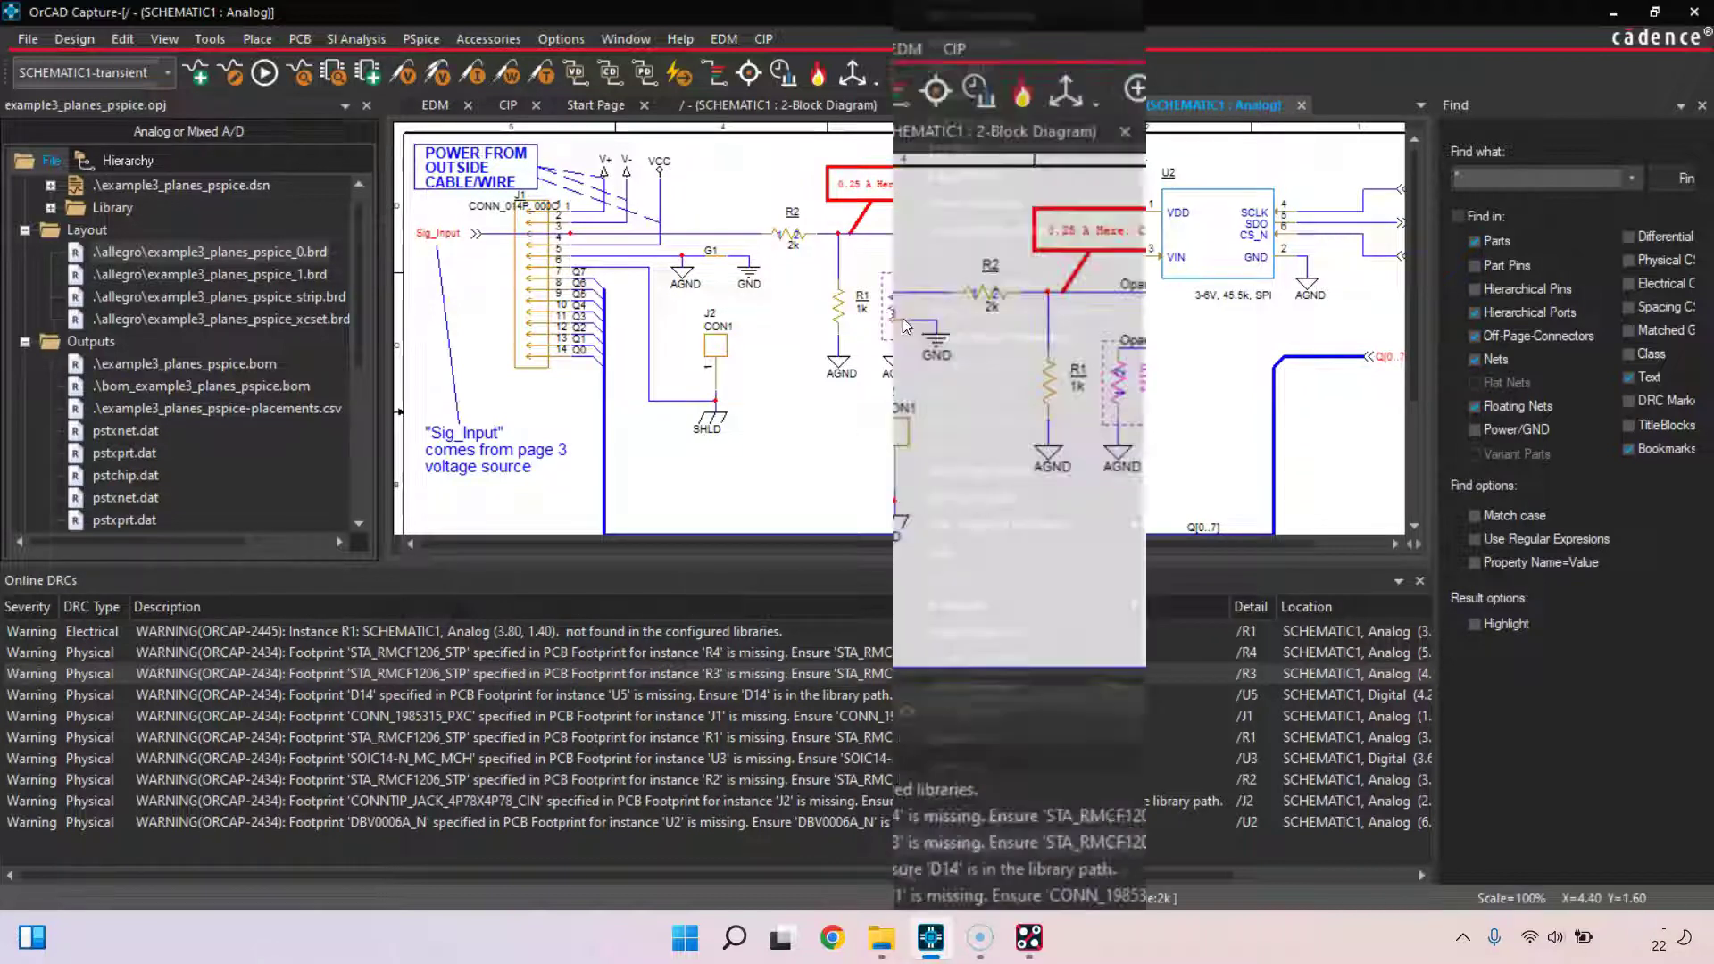
click(1023, 127)
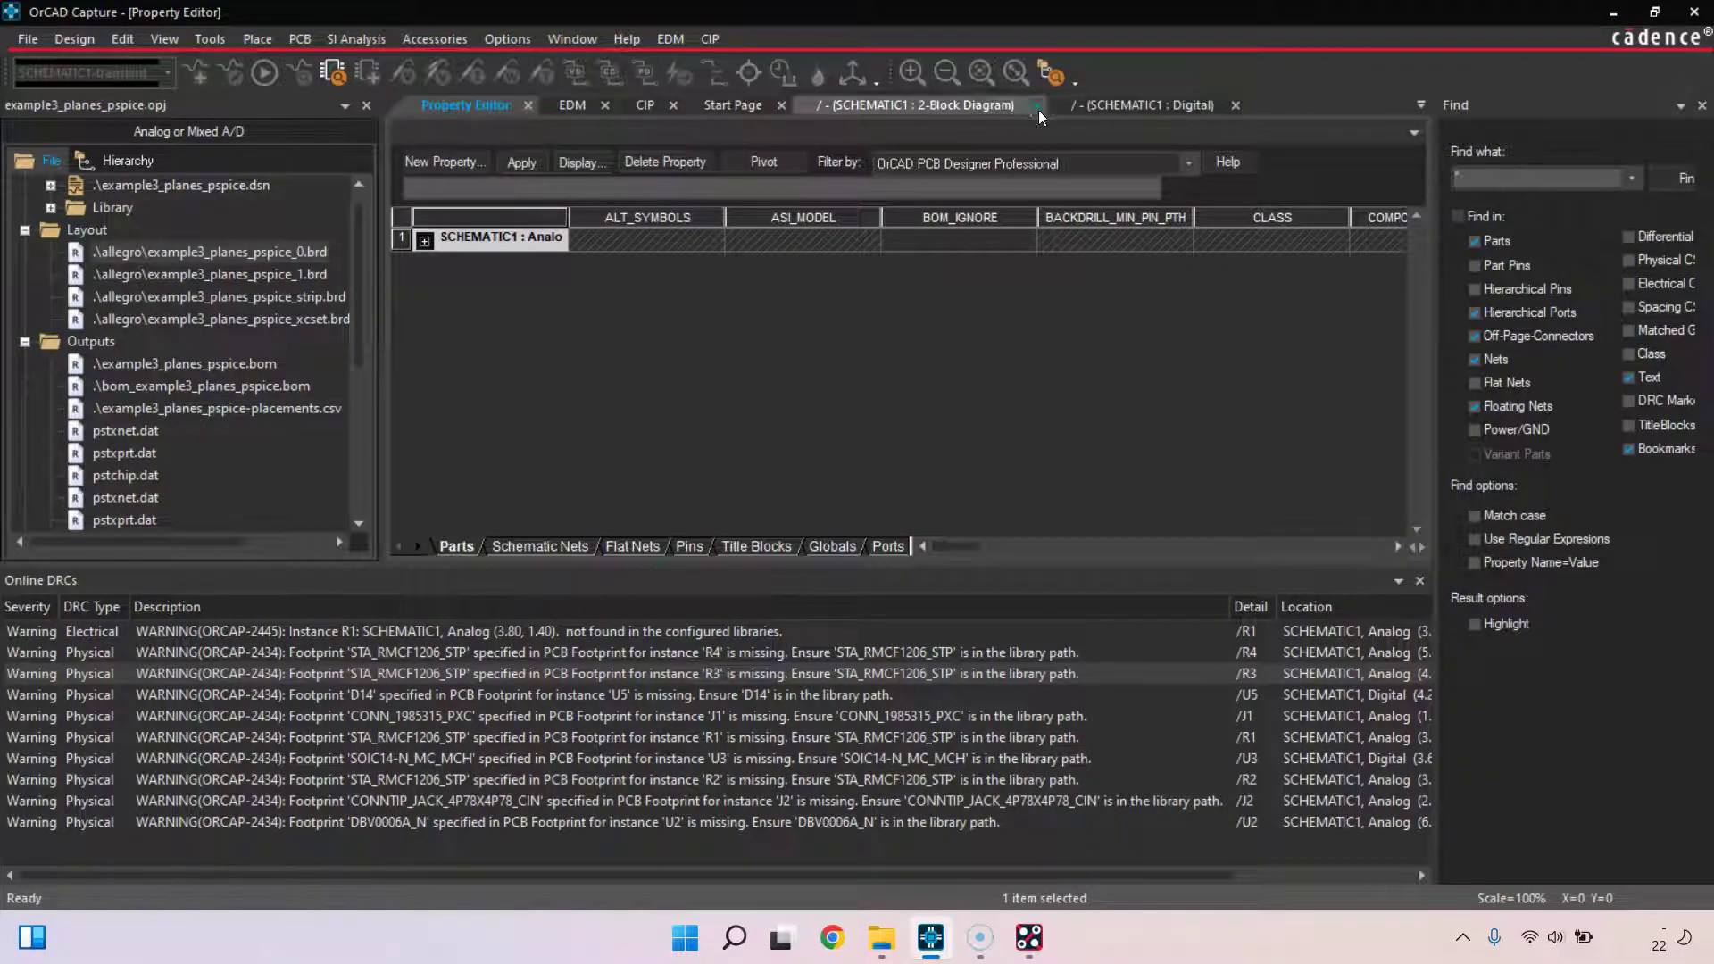
Set R3's PCB Footprint to smr1206 and confirm applying it to the design
click(1152, 166)
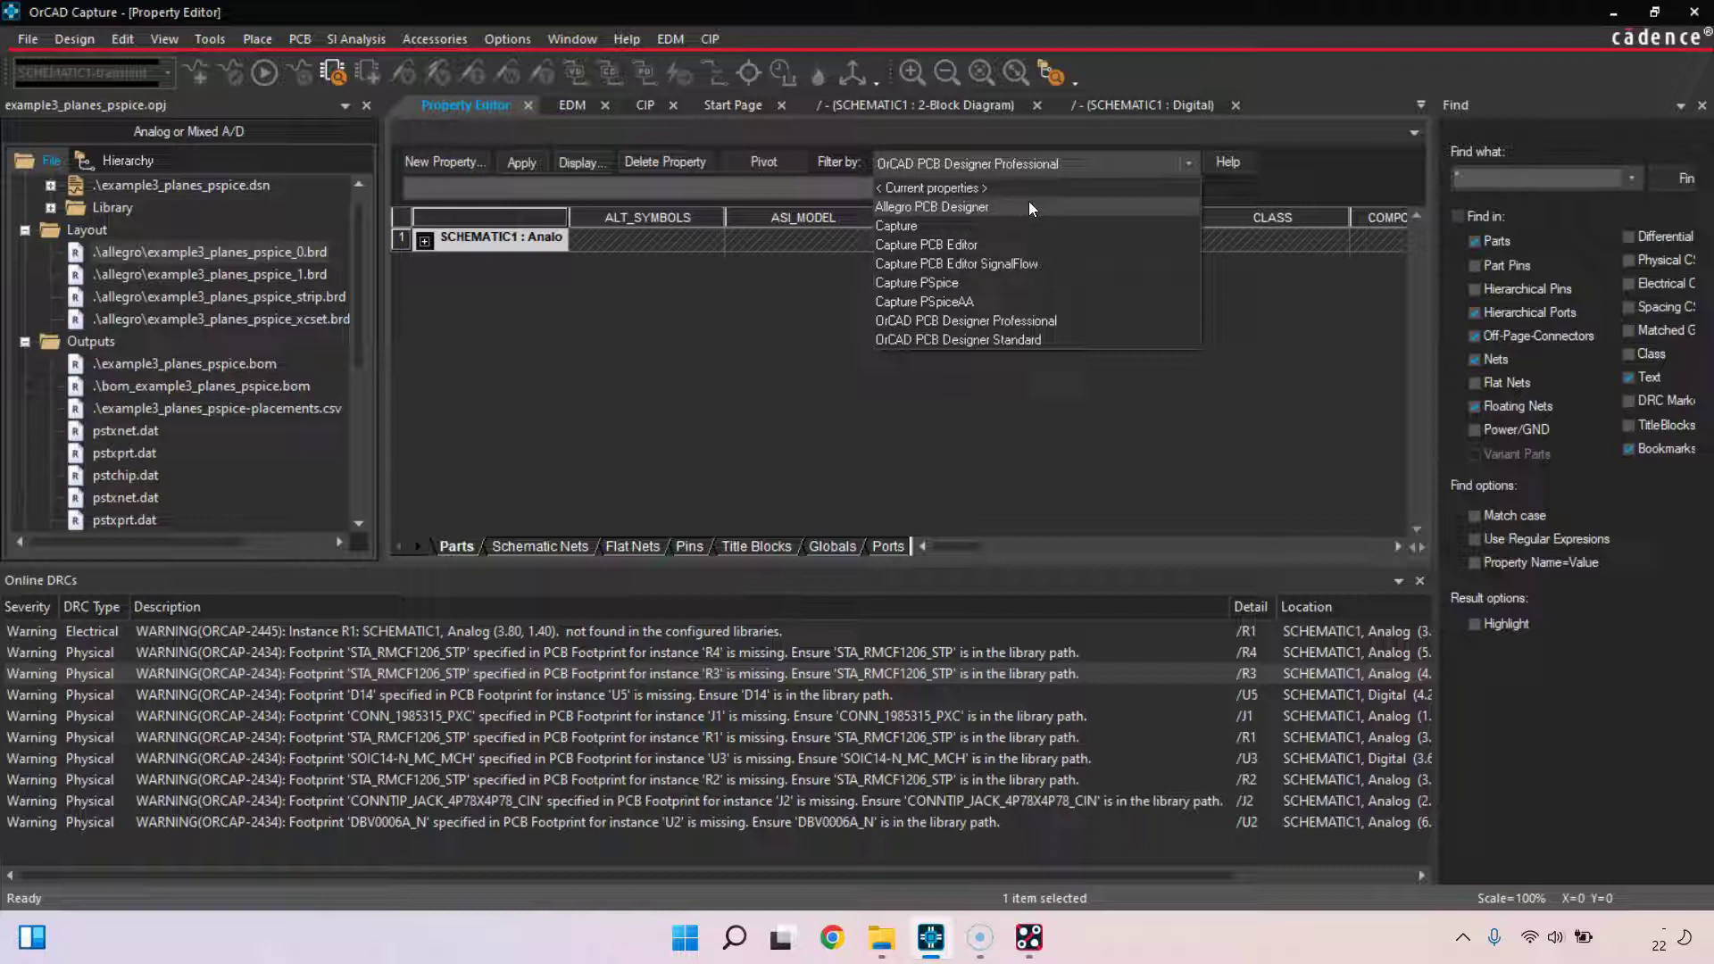
click(993, 154)
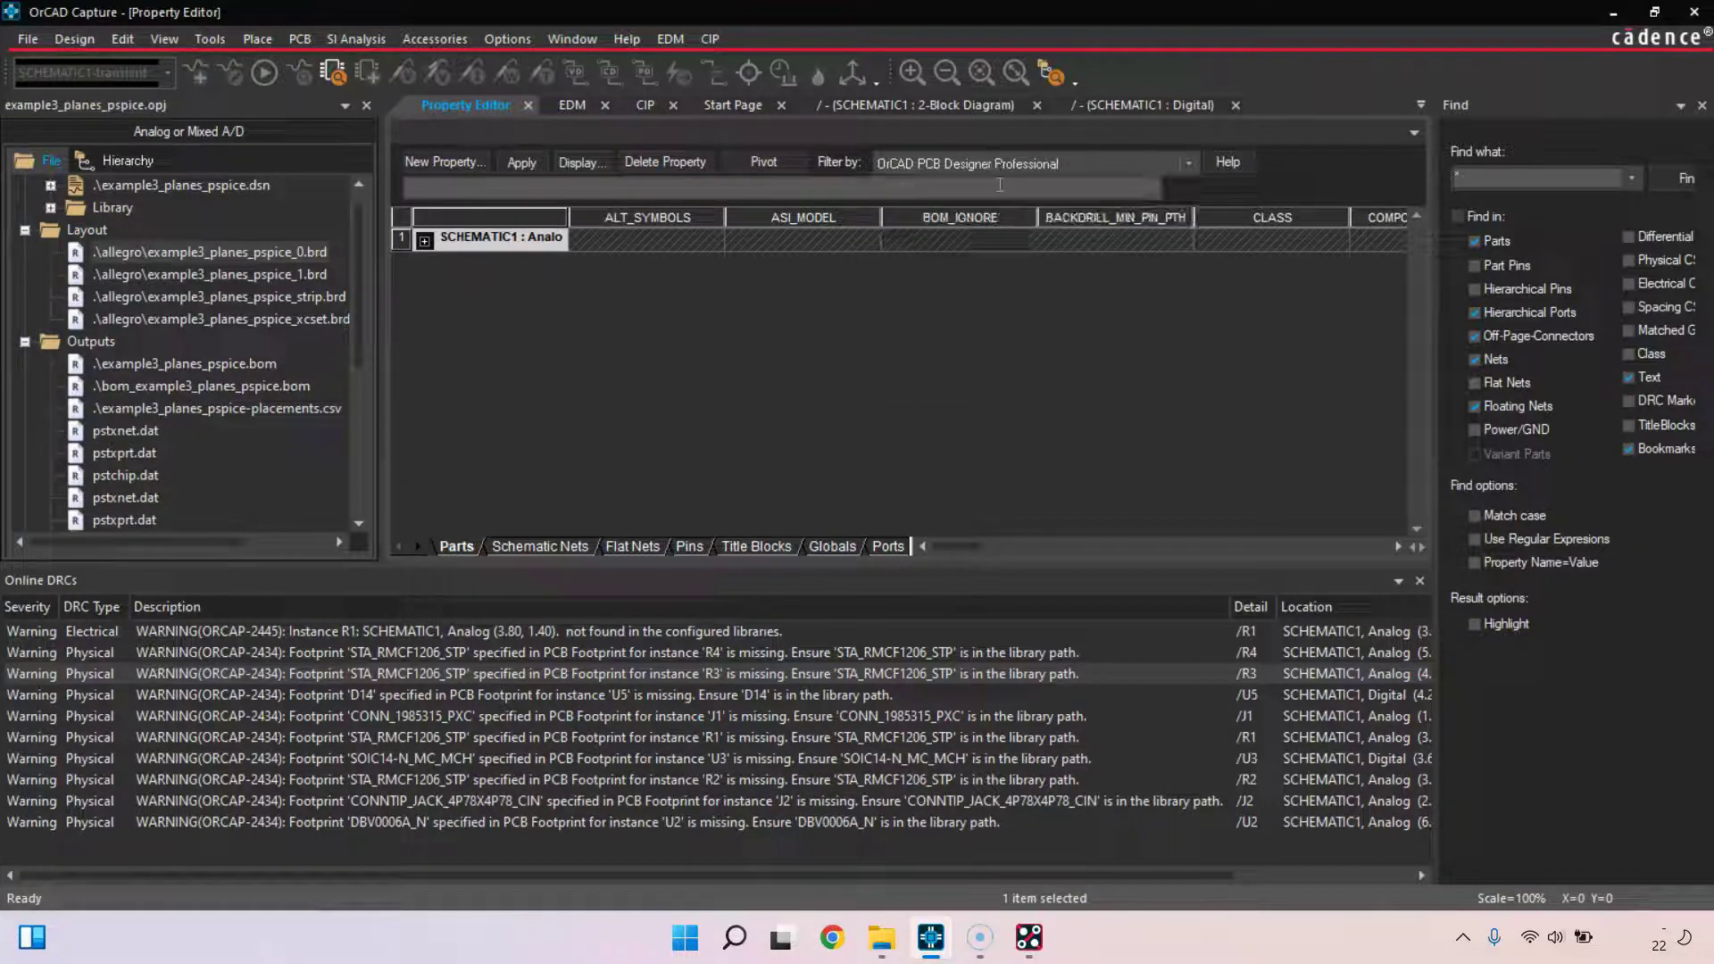
drag(966, 543, 1241, 569)
click(876, 244)
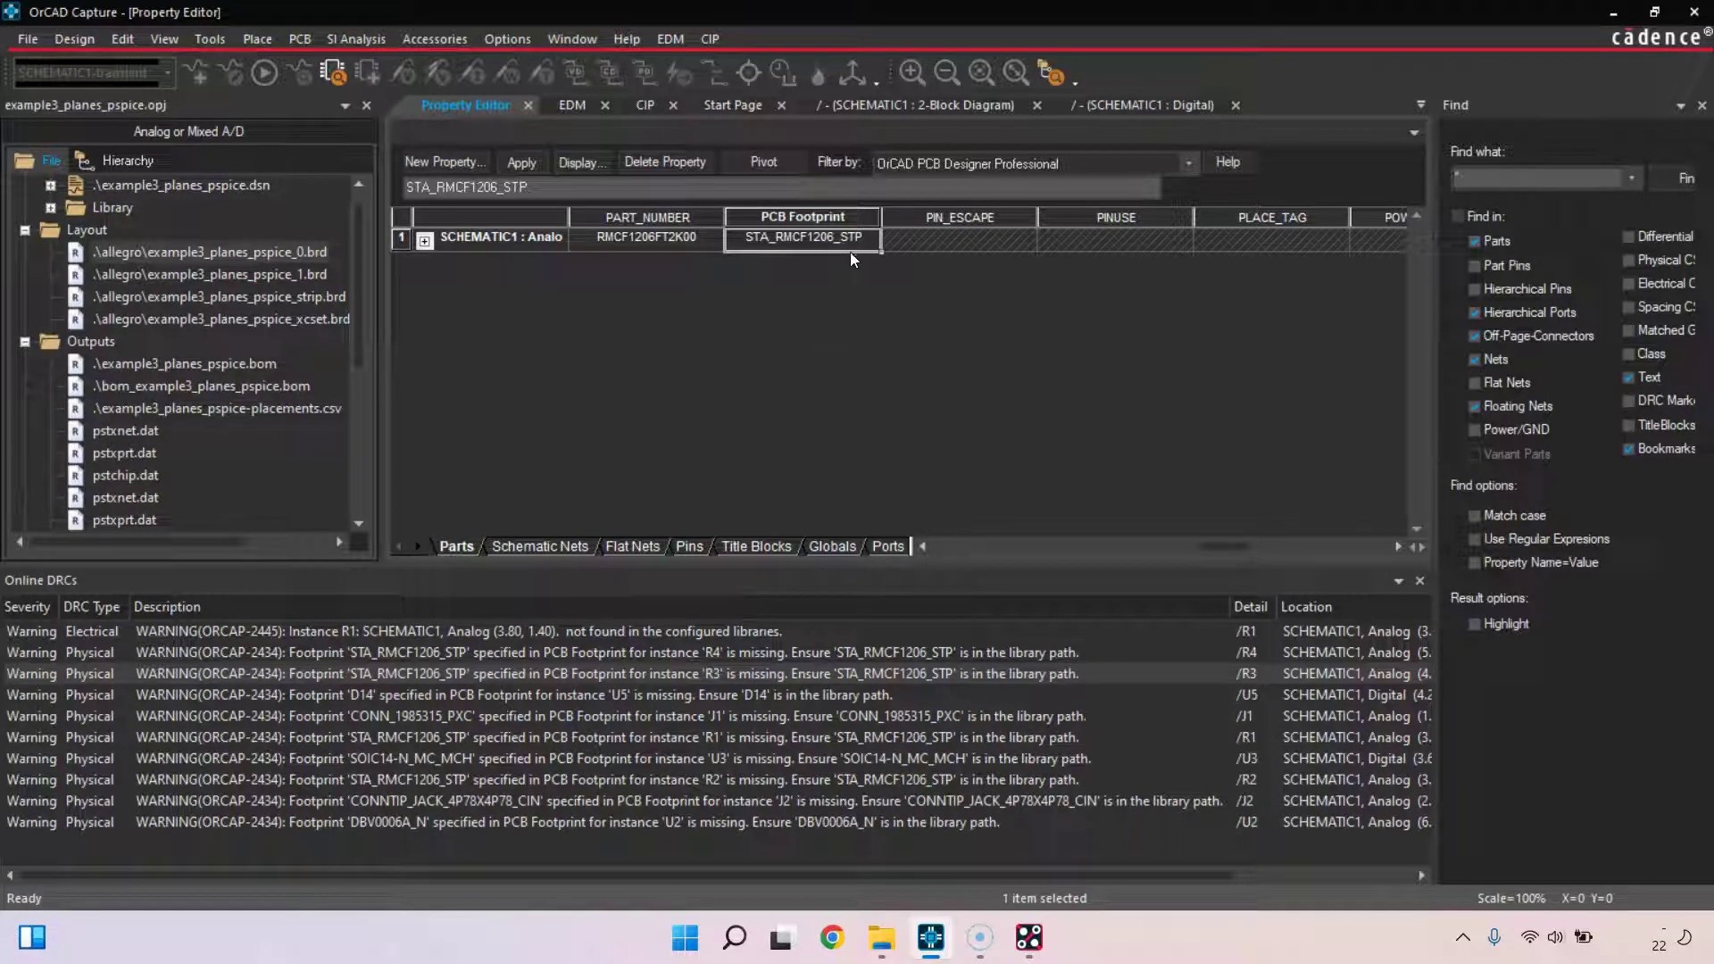
text(smr1206)
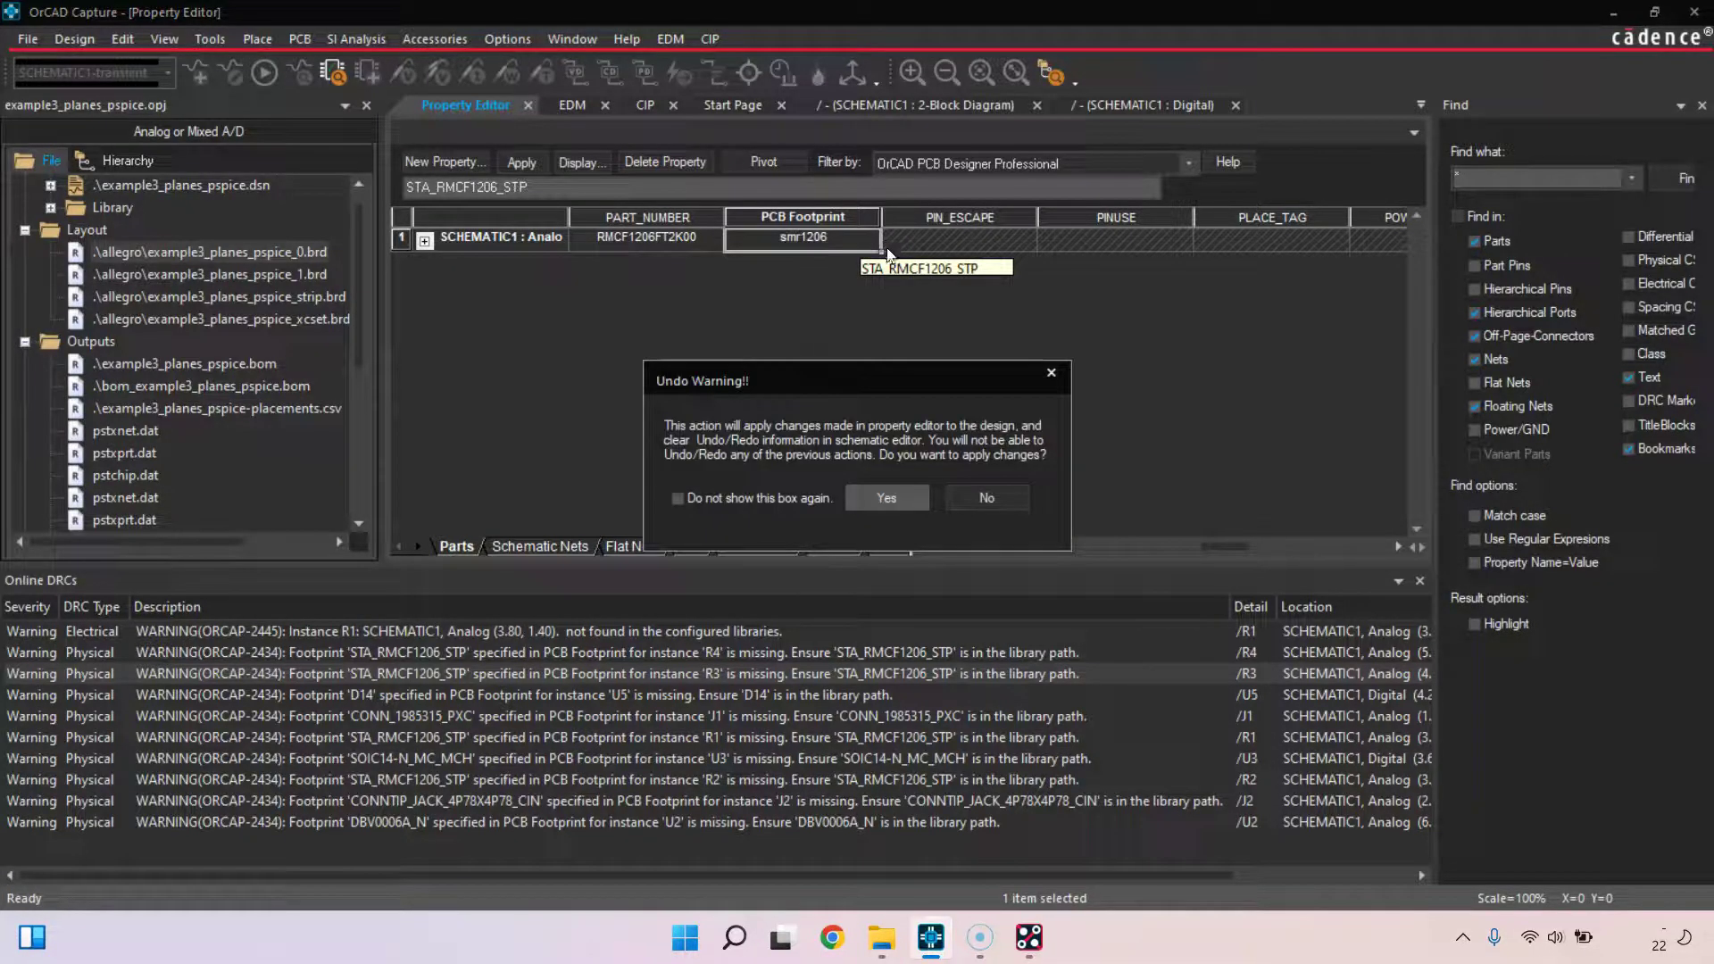
click(894, 498)
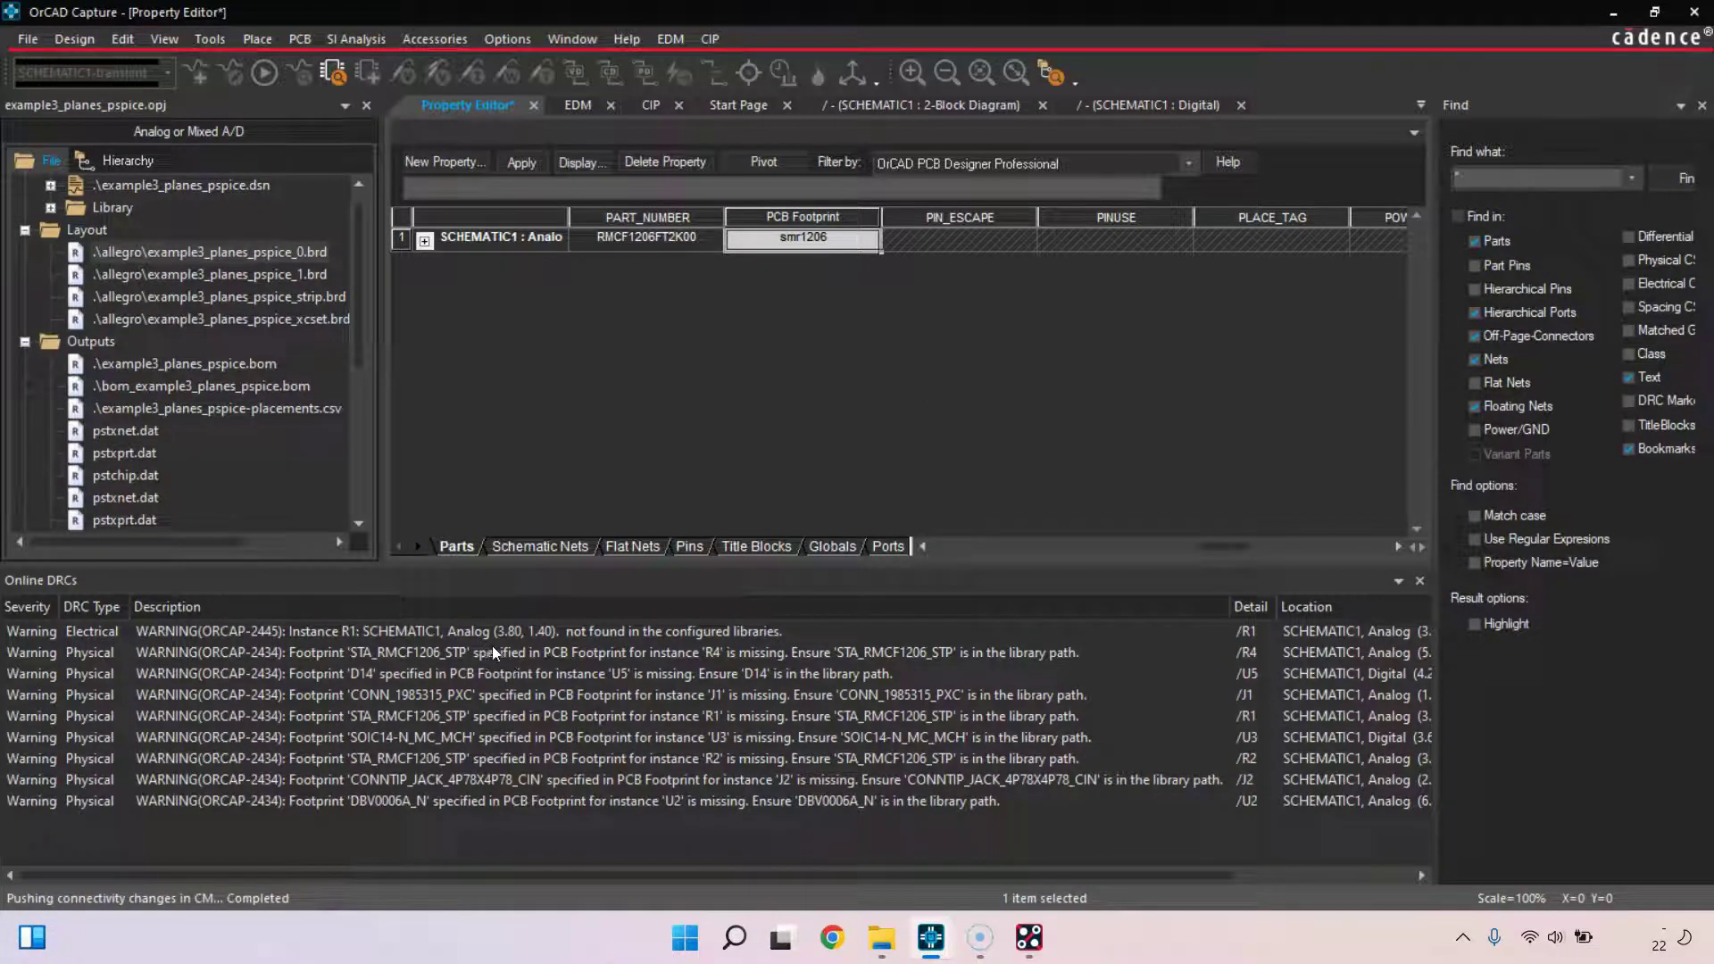
Locate R4 from its DRC warning and open its properties
click(545, 662)
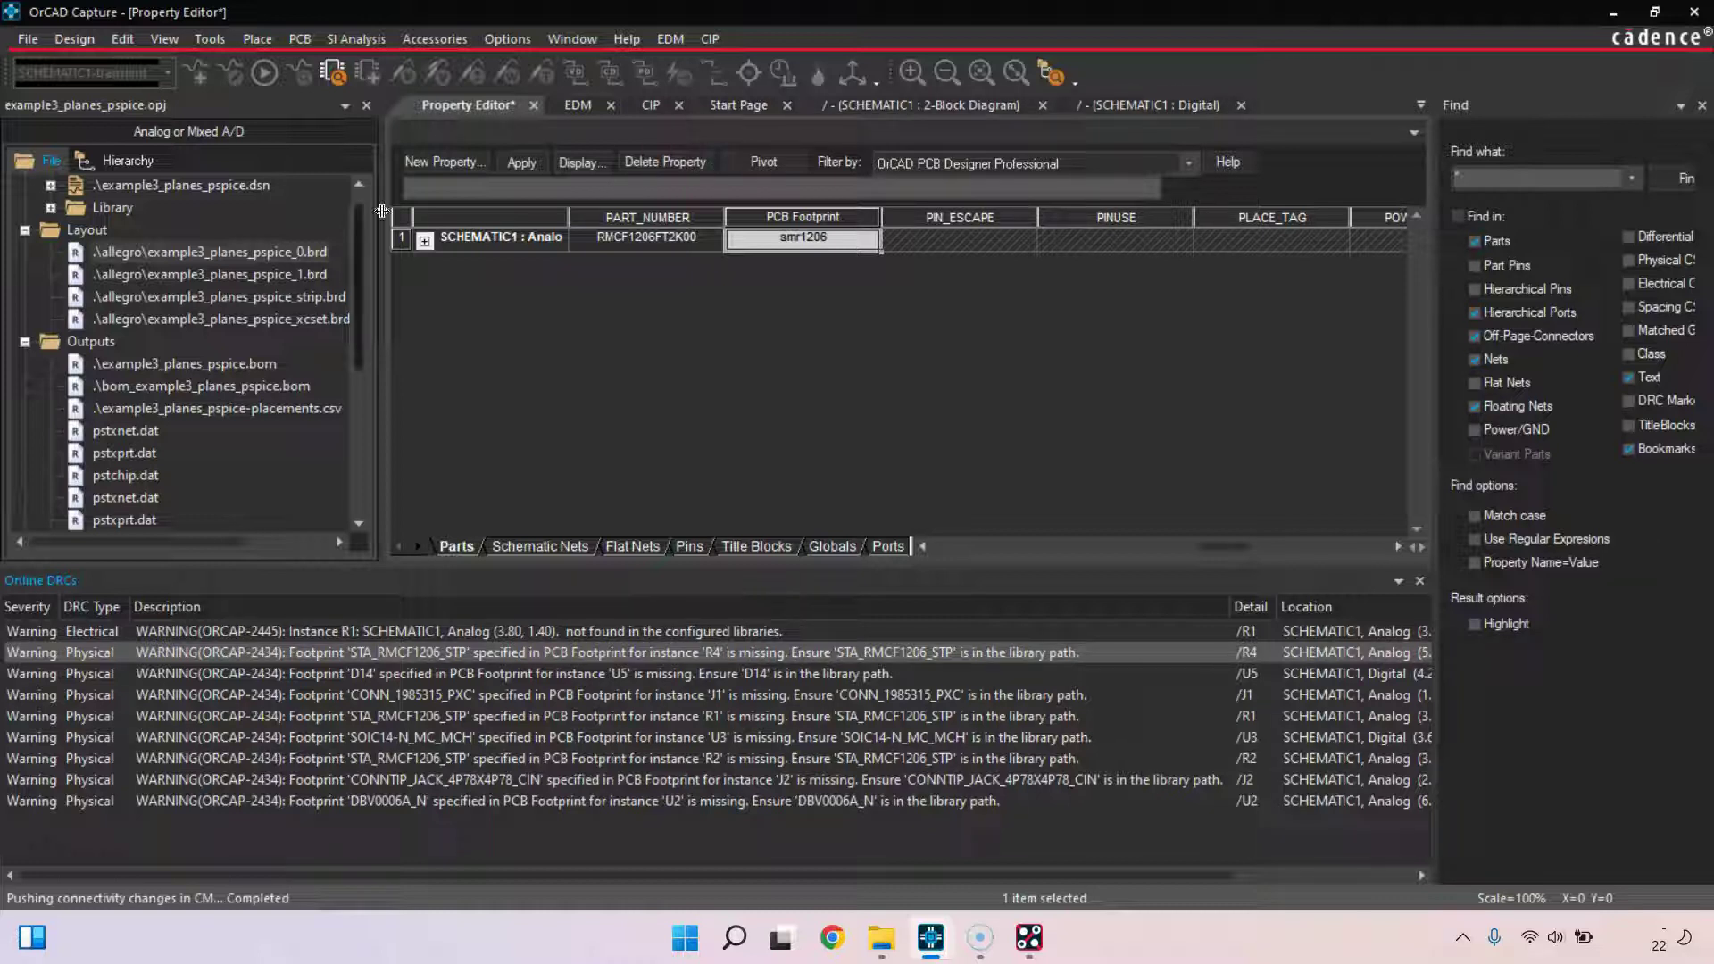
scroll(179, 212, up, 1)
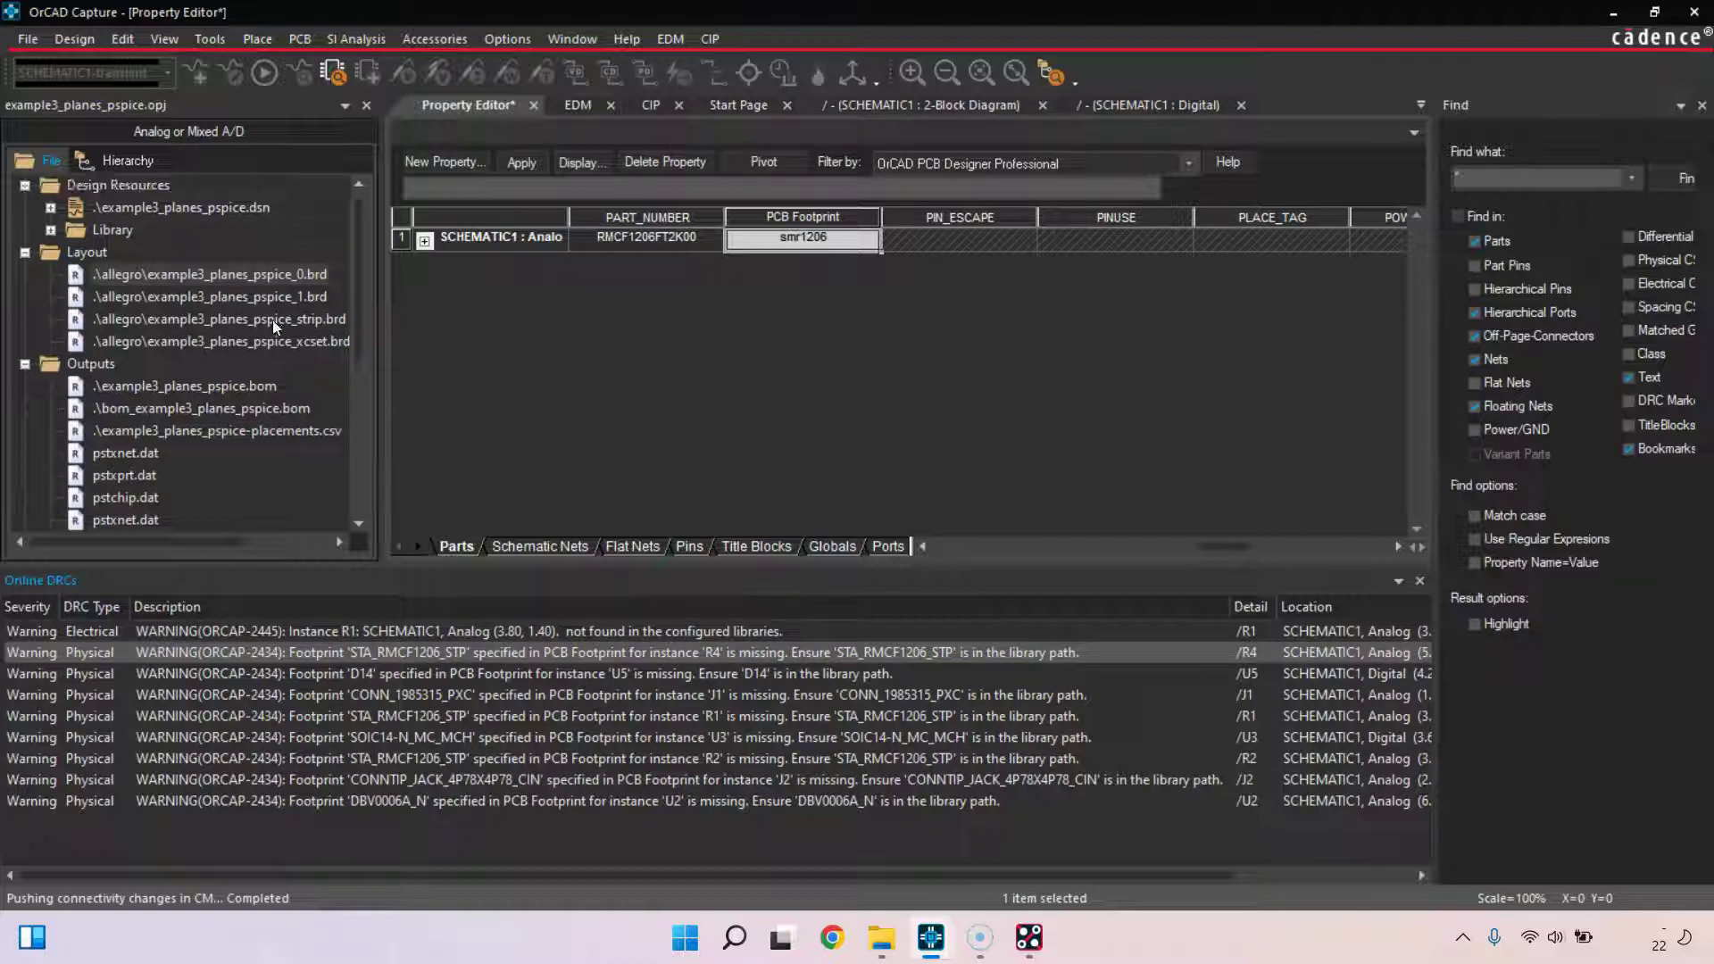
double_click(749, 654)
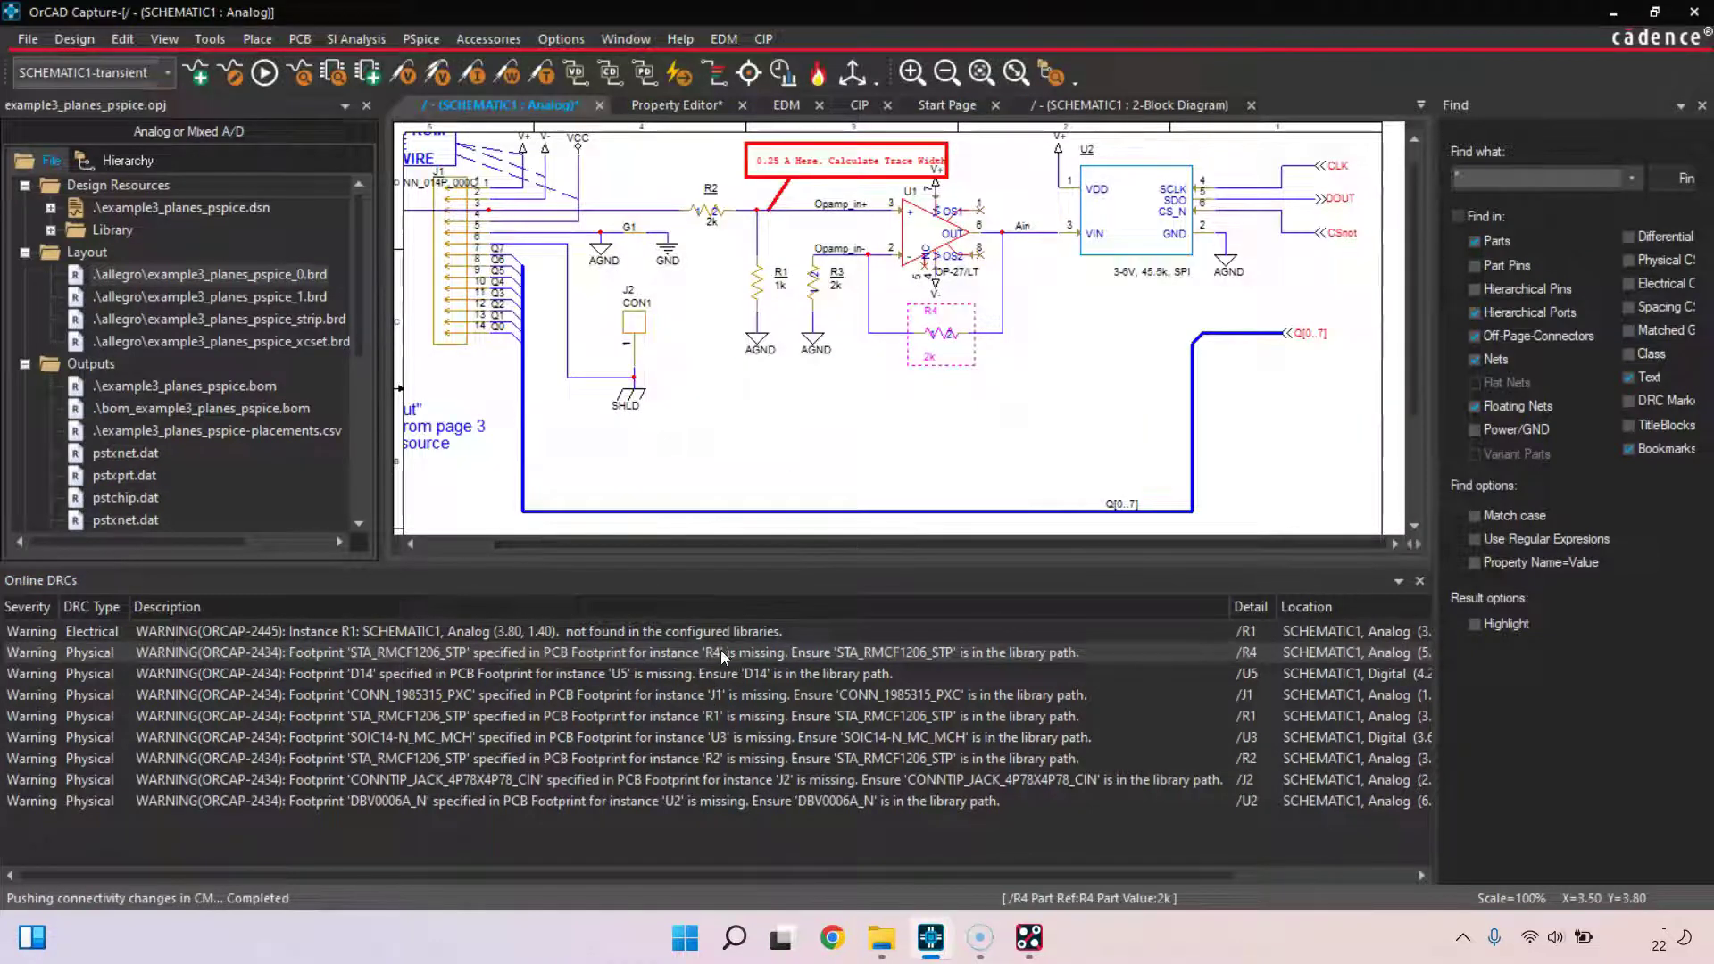
right_click(941, 332)
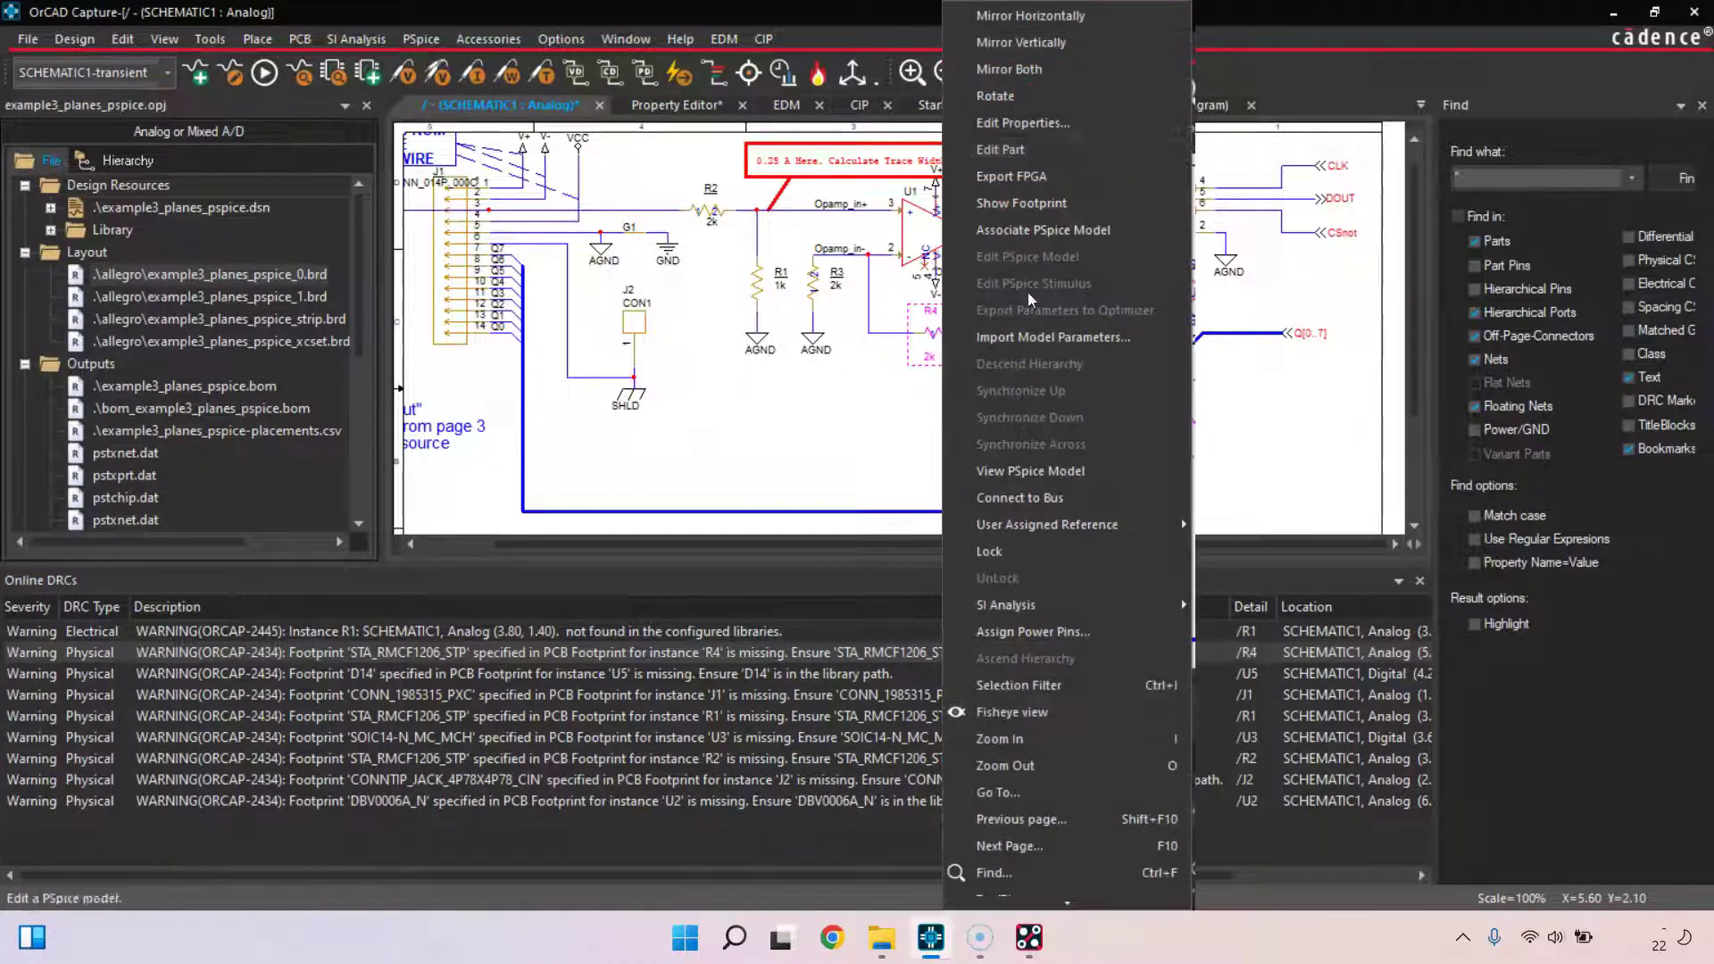
click(1053, 122)
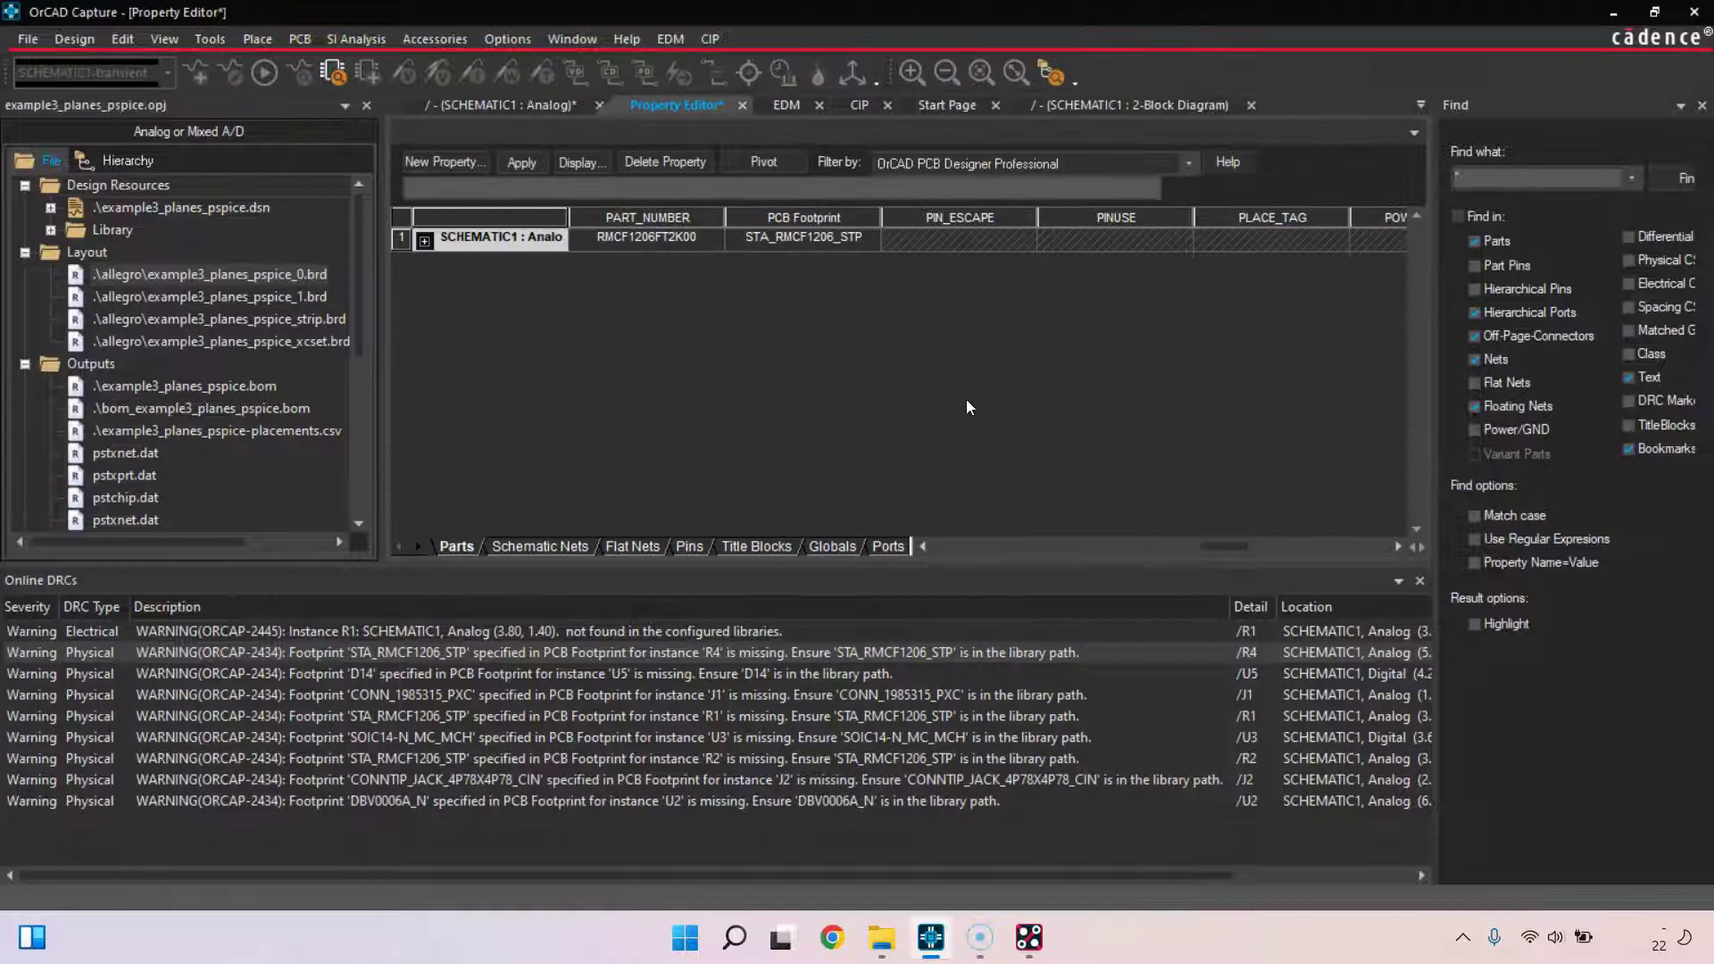
Paste smr1206 into R4's PCB Footprint and apply it to the design
click(872, 250)
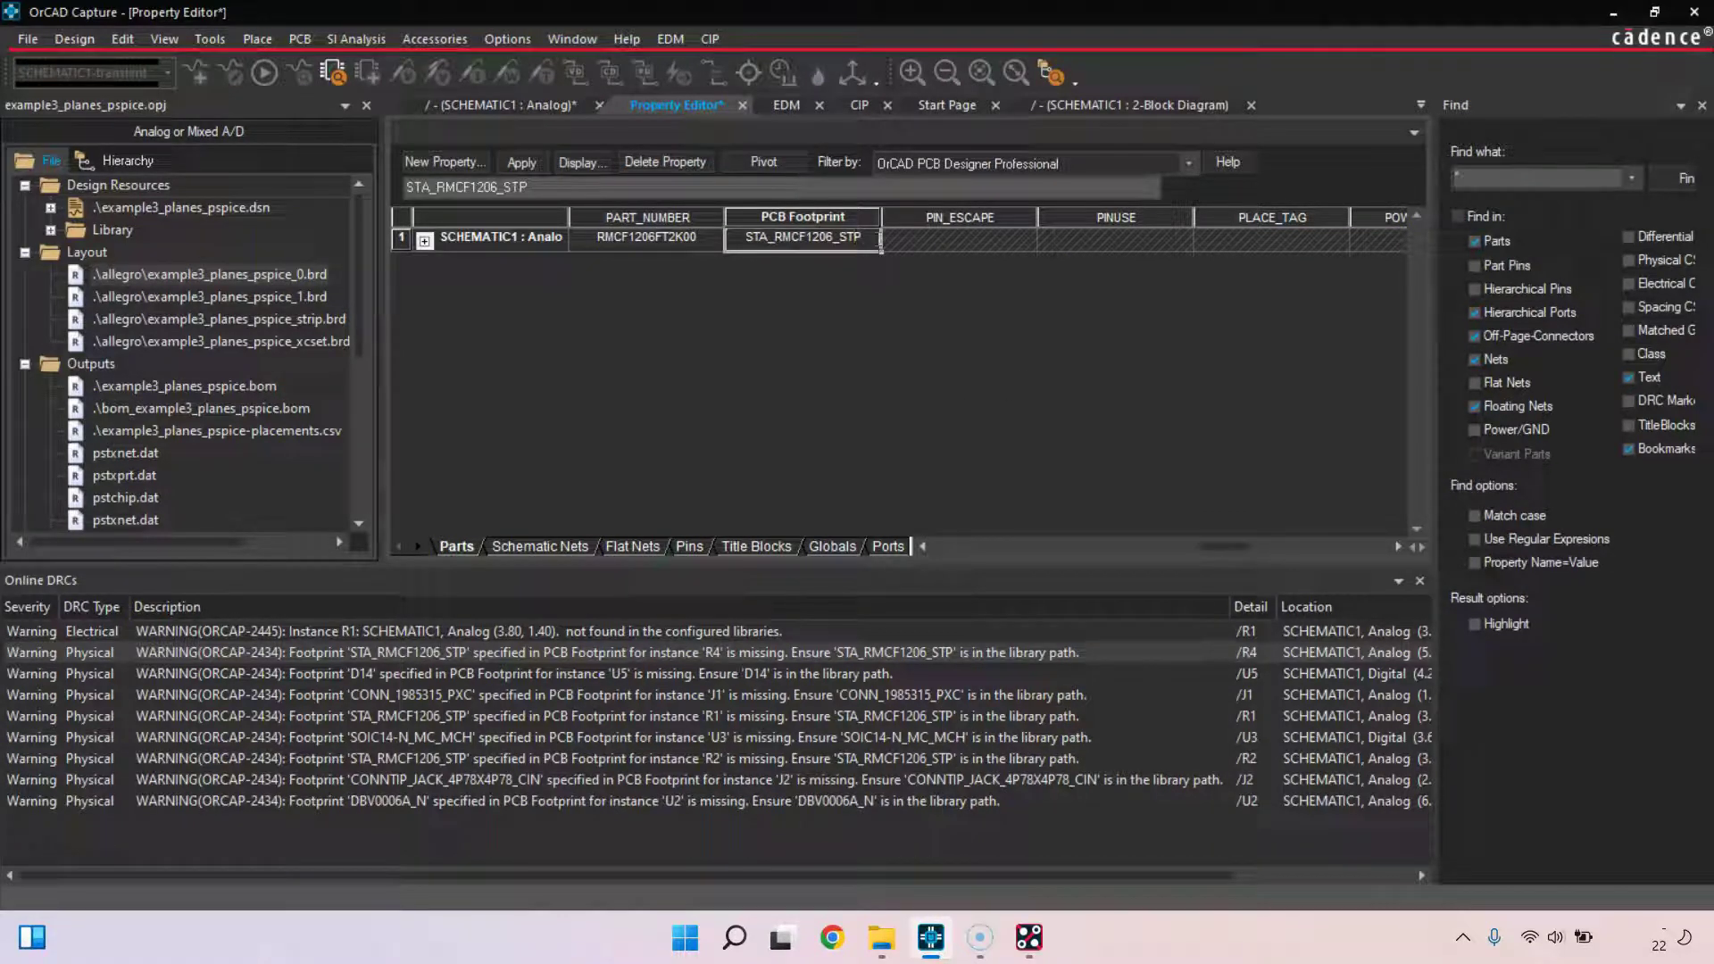
text(smr1206)
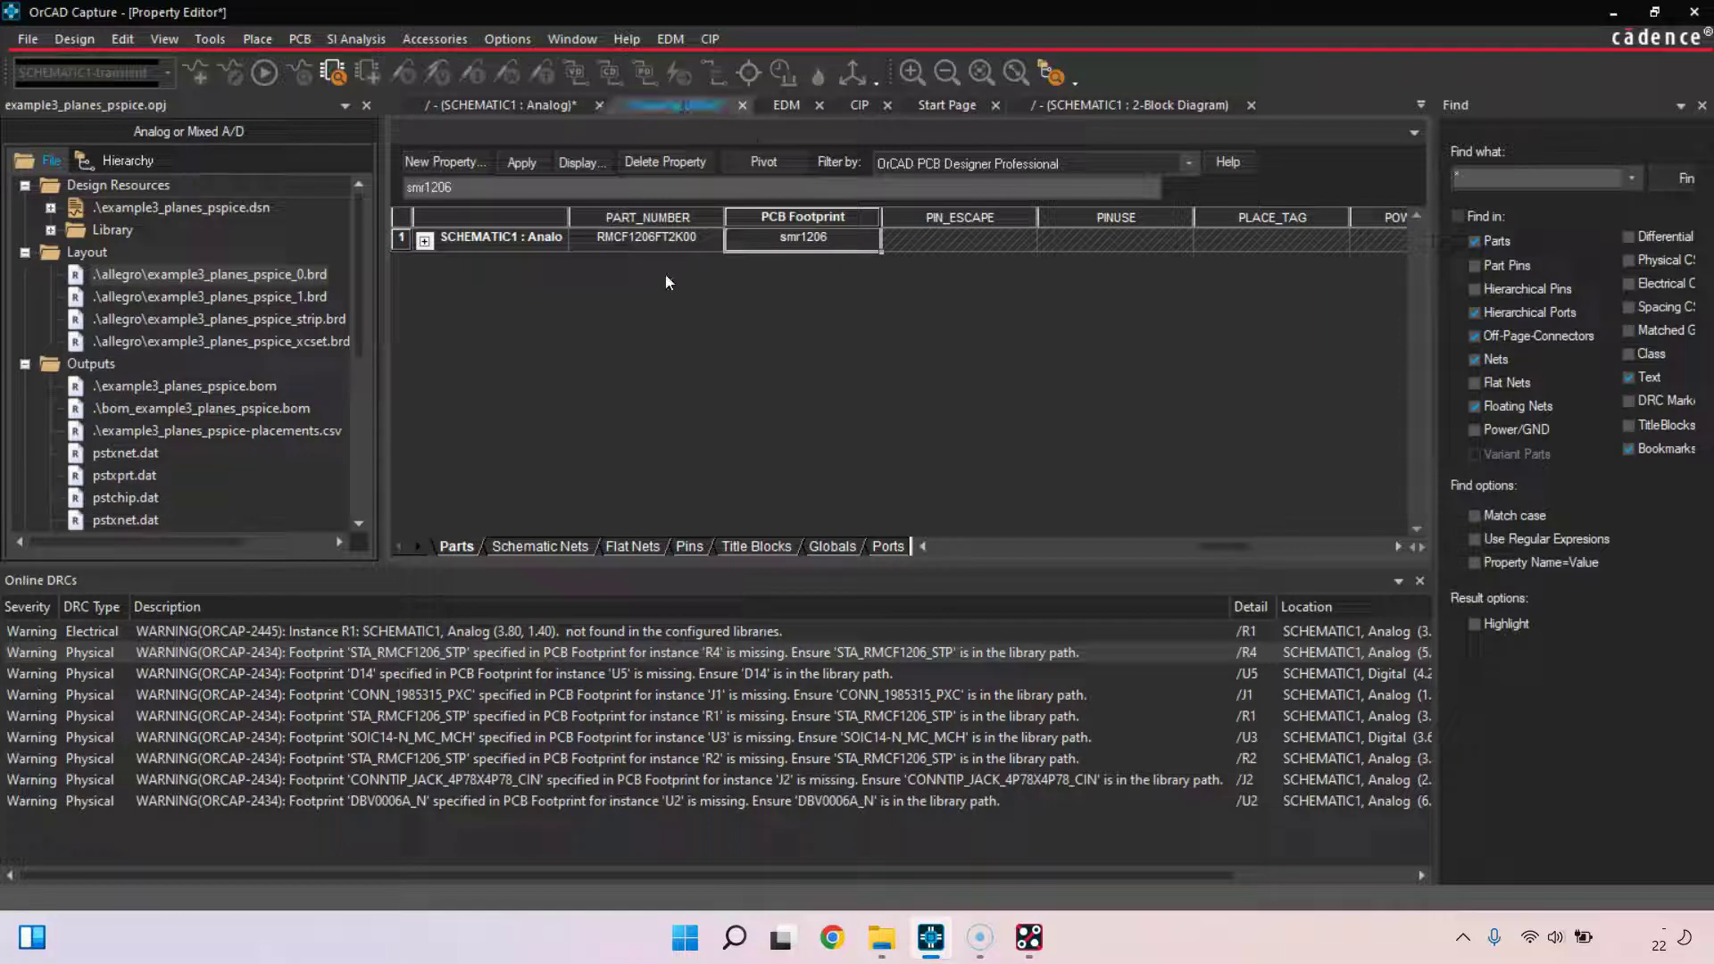
click(666, 238)
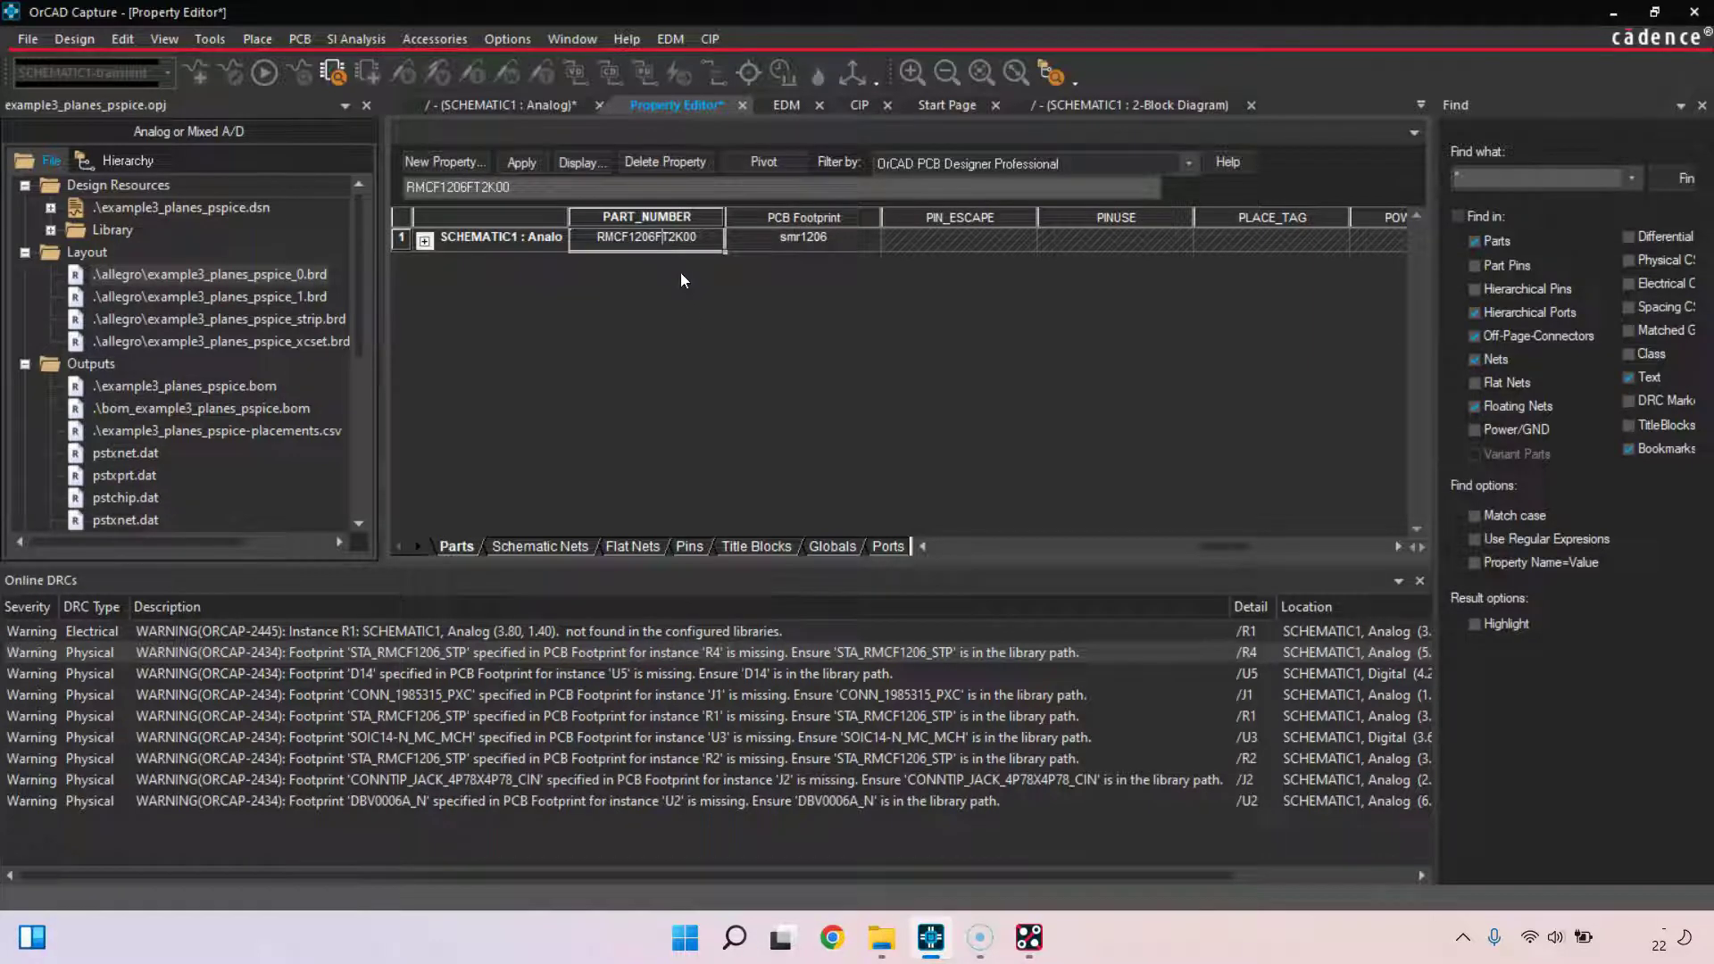
click(930, 241)
right_click(704, 110)
click(734, 139)
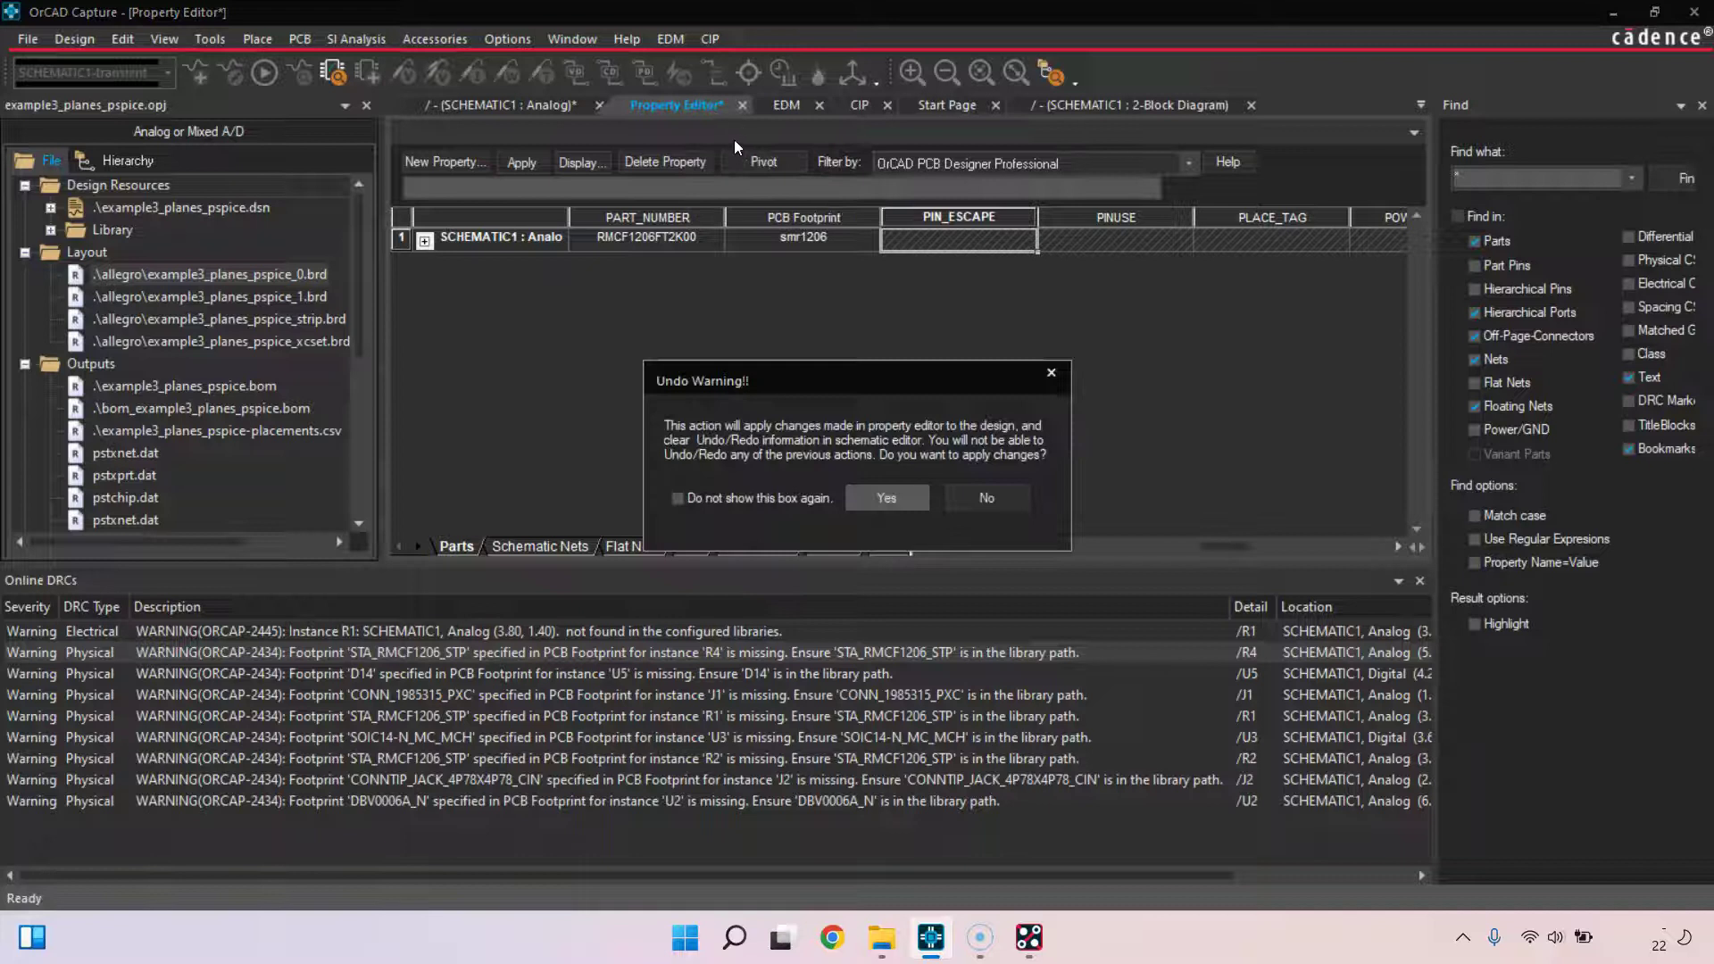
click(887, 504)
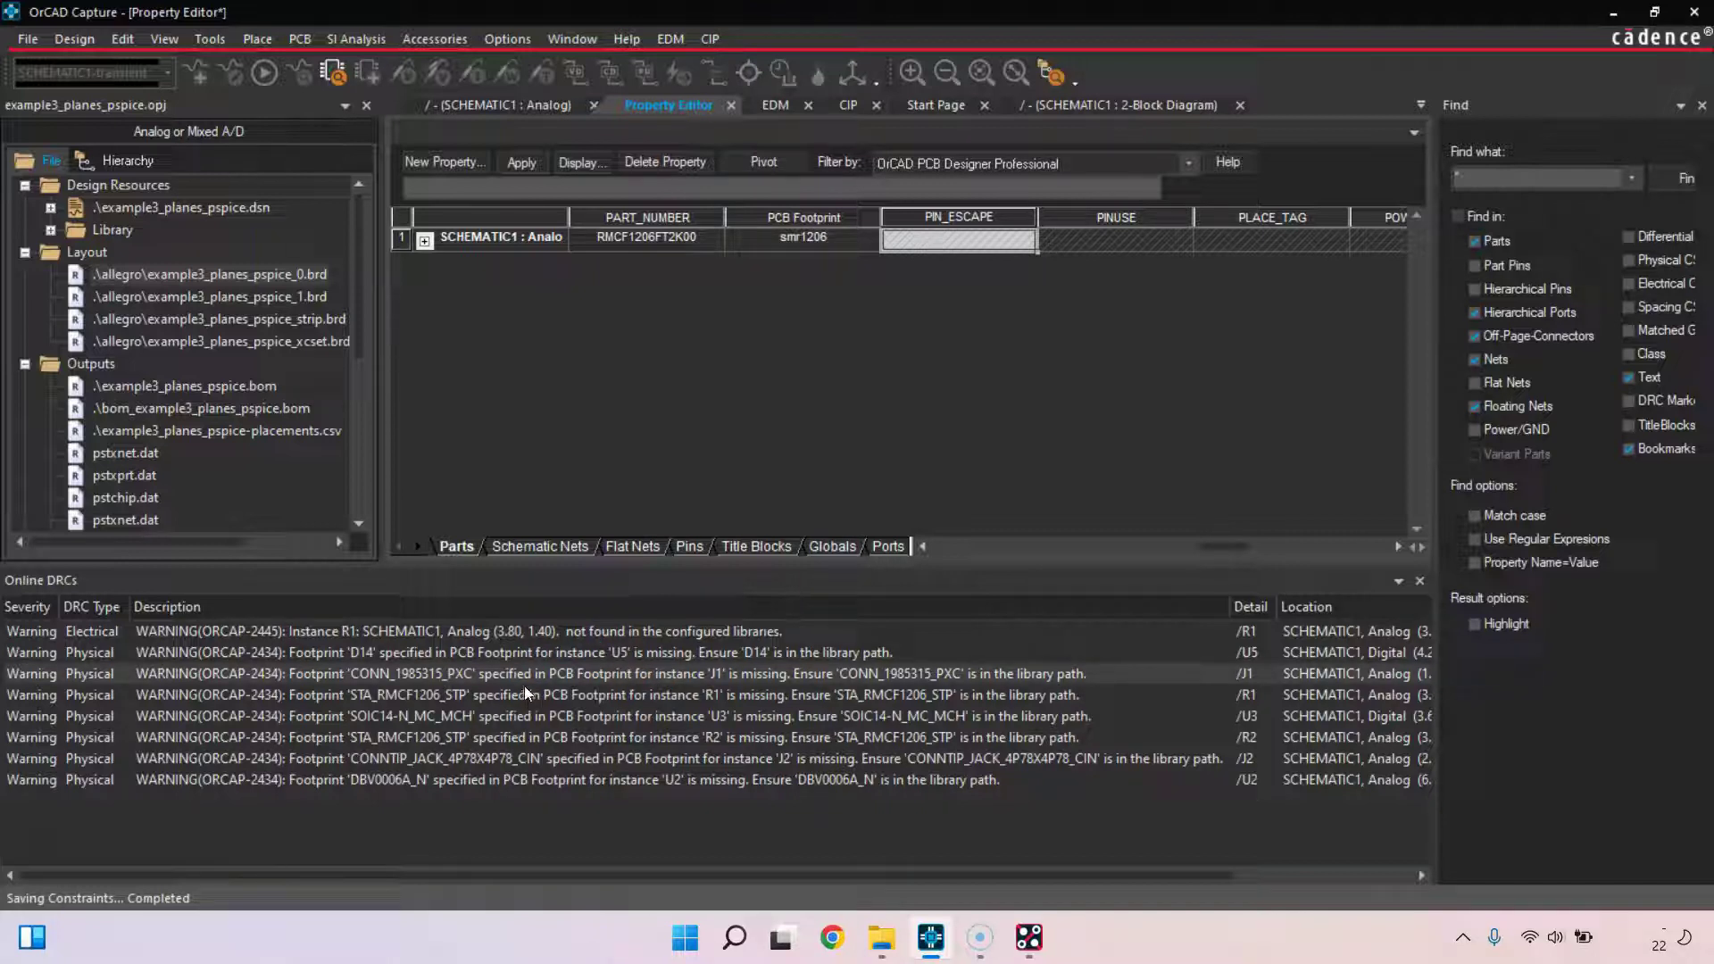
click(705, 697)
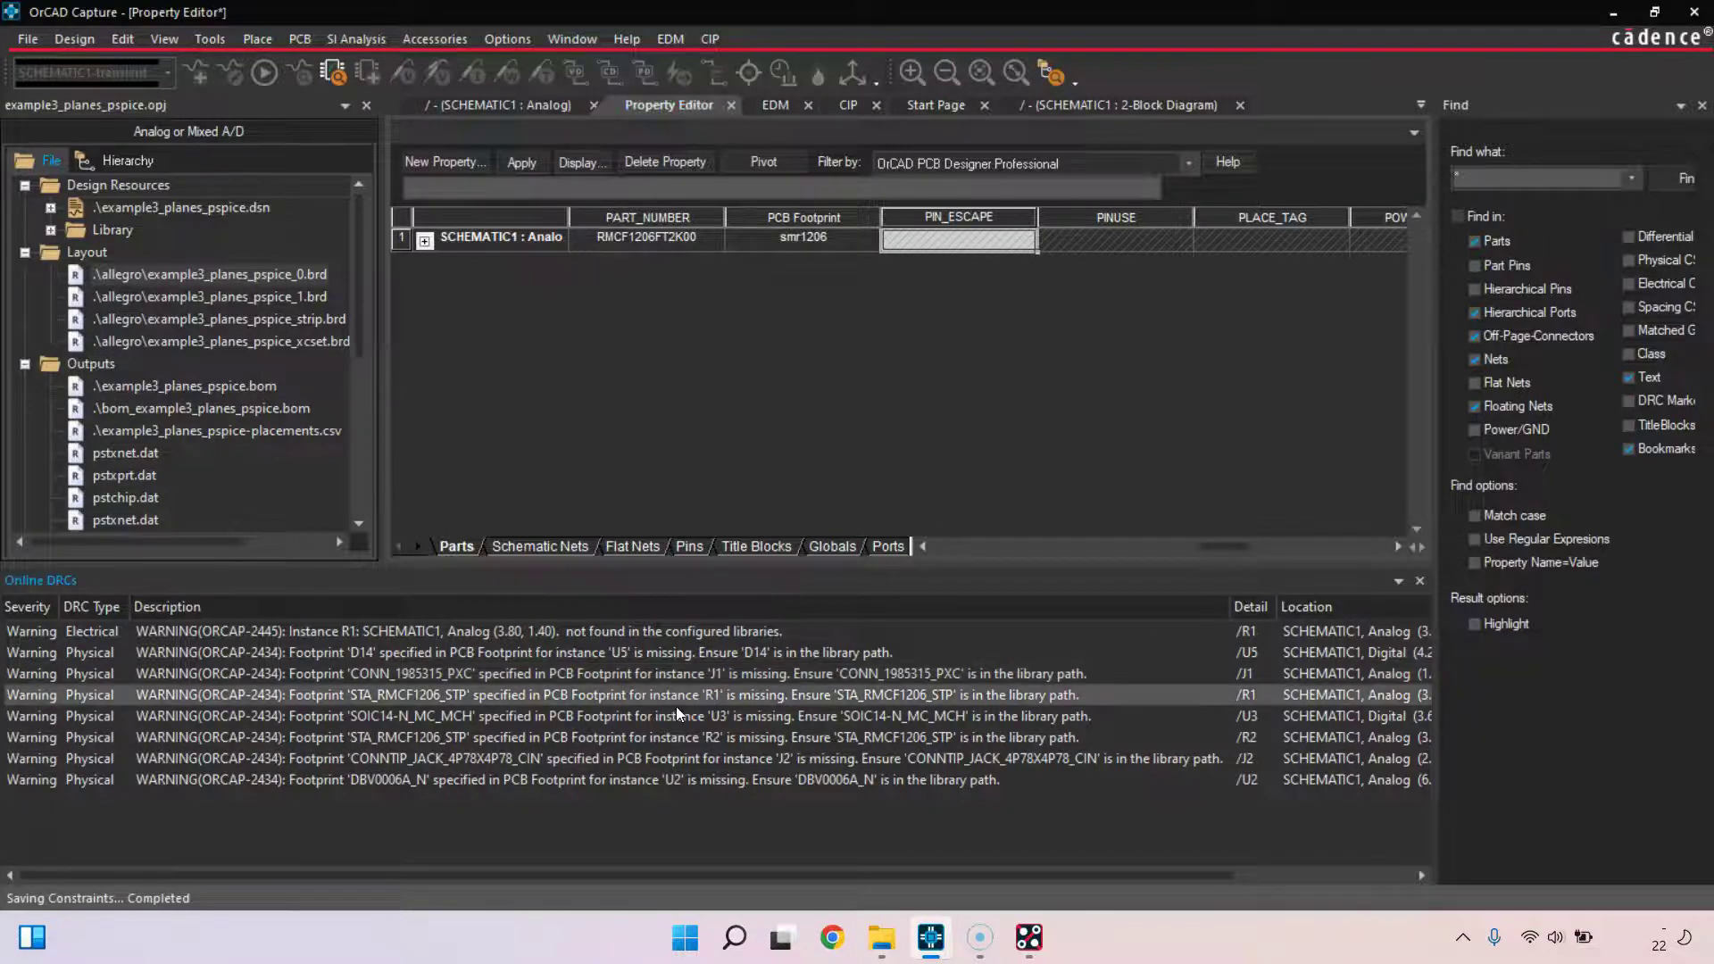
Jump to R1, then select every object on the Analog page with Ctrl+A
double_click(591, 694)
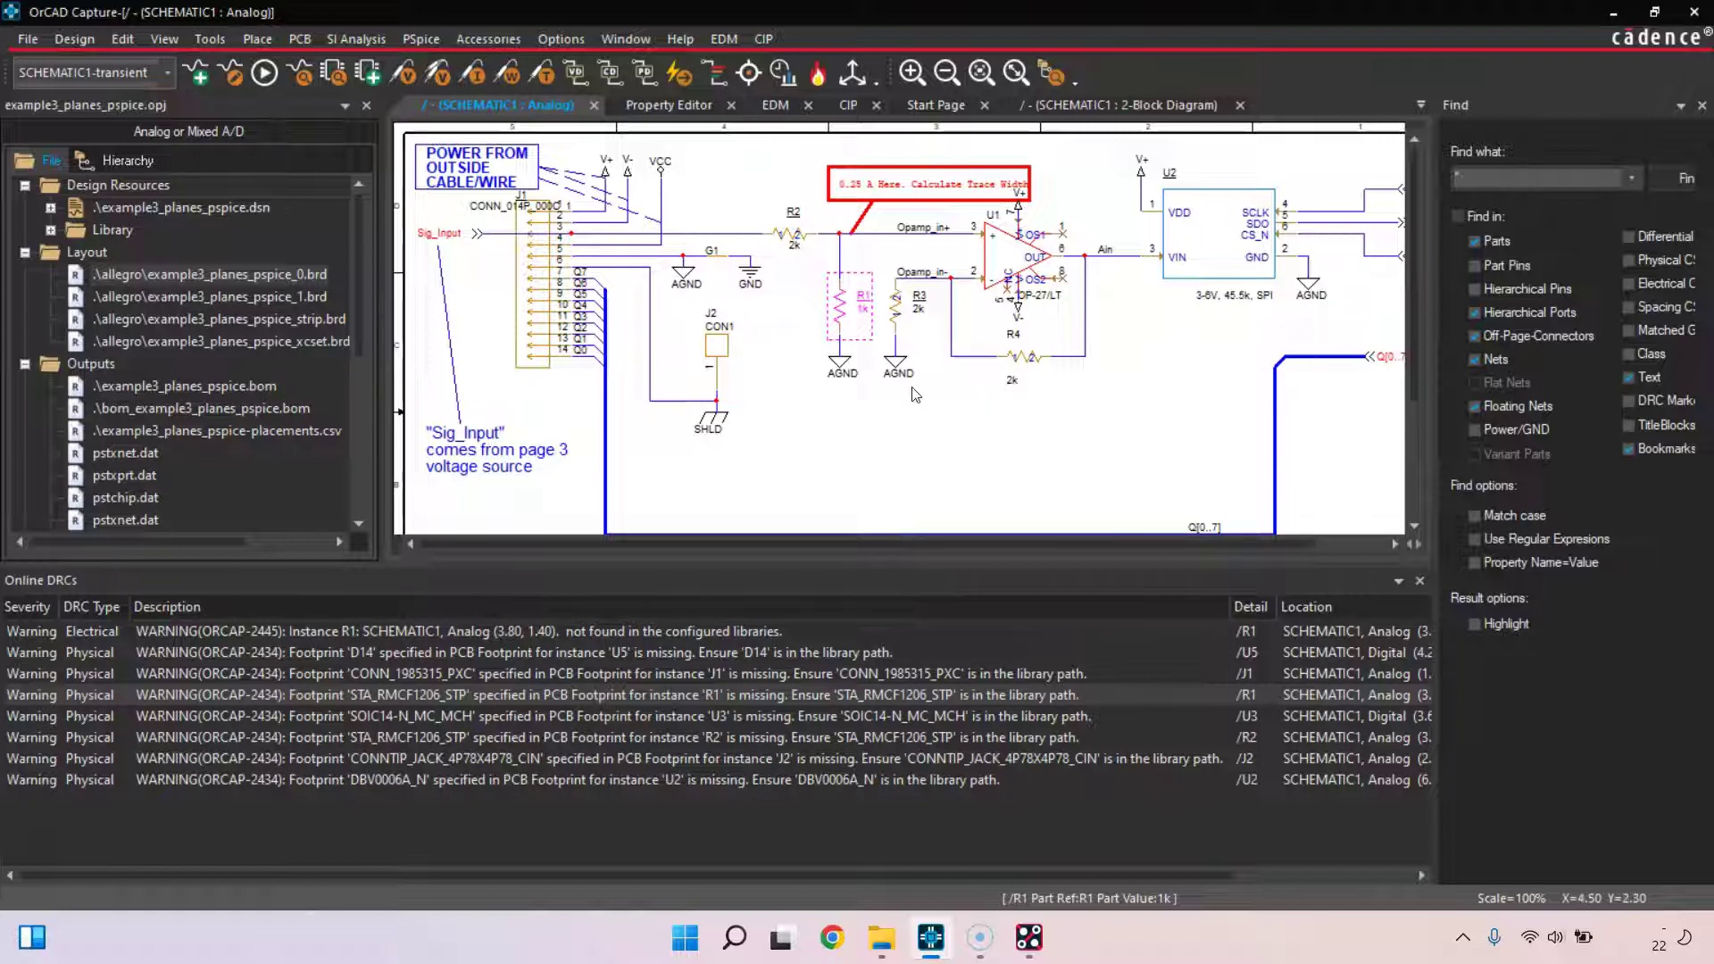
click(920, 447)
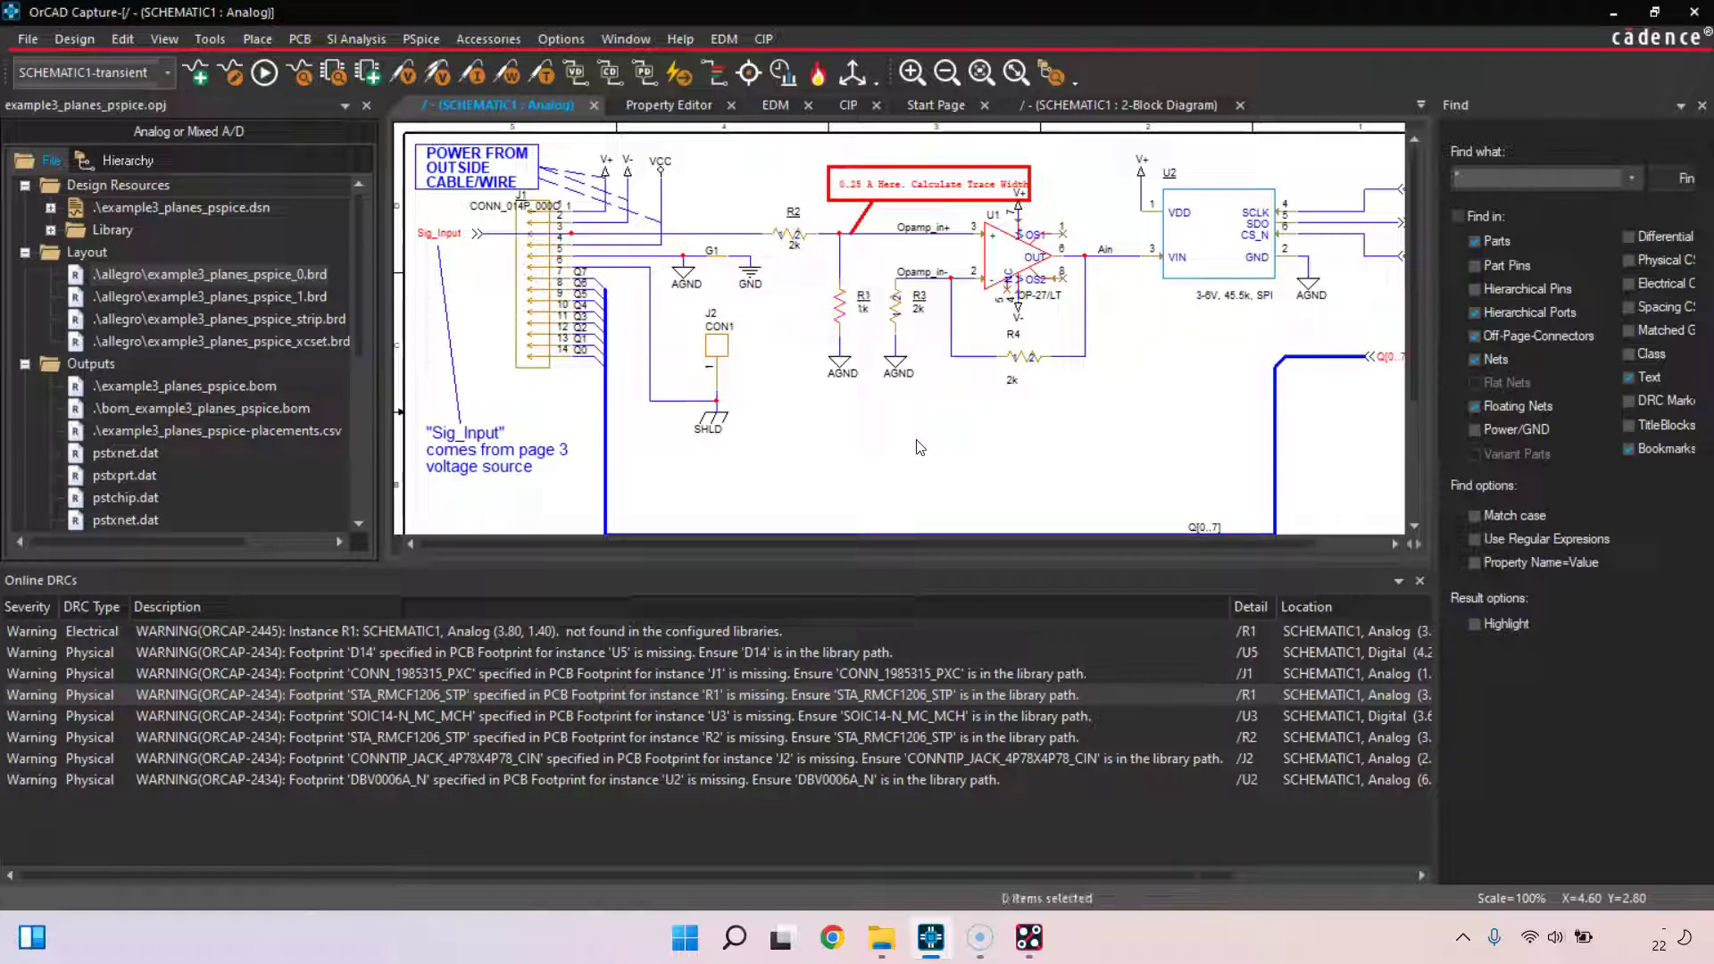
key(ctrl+a)
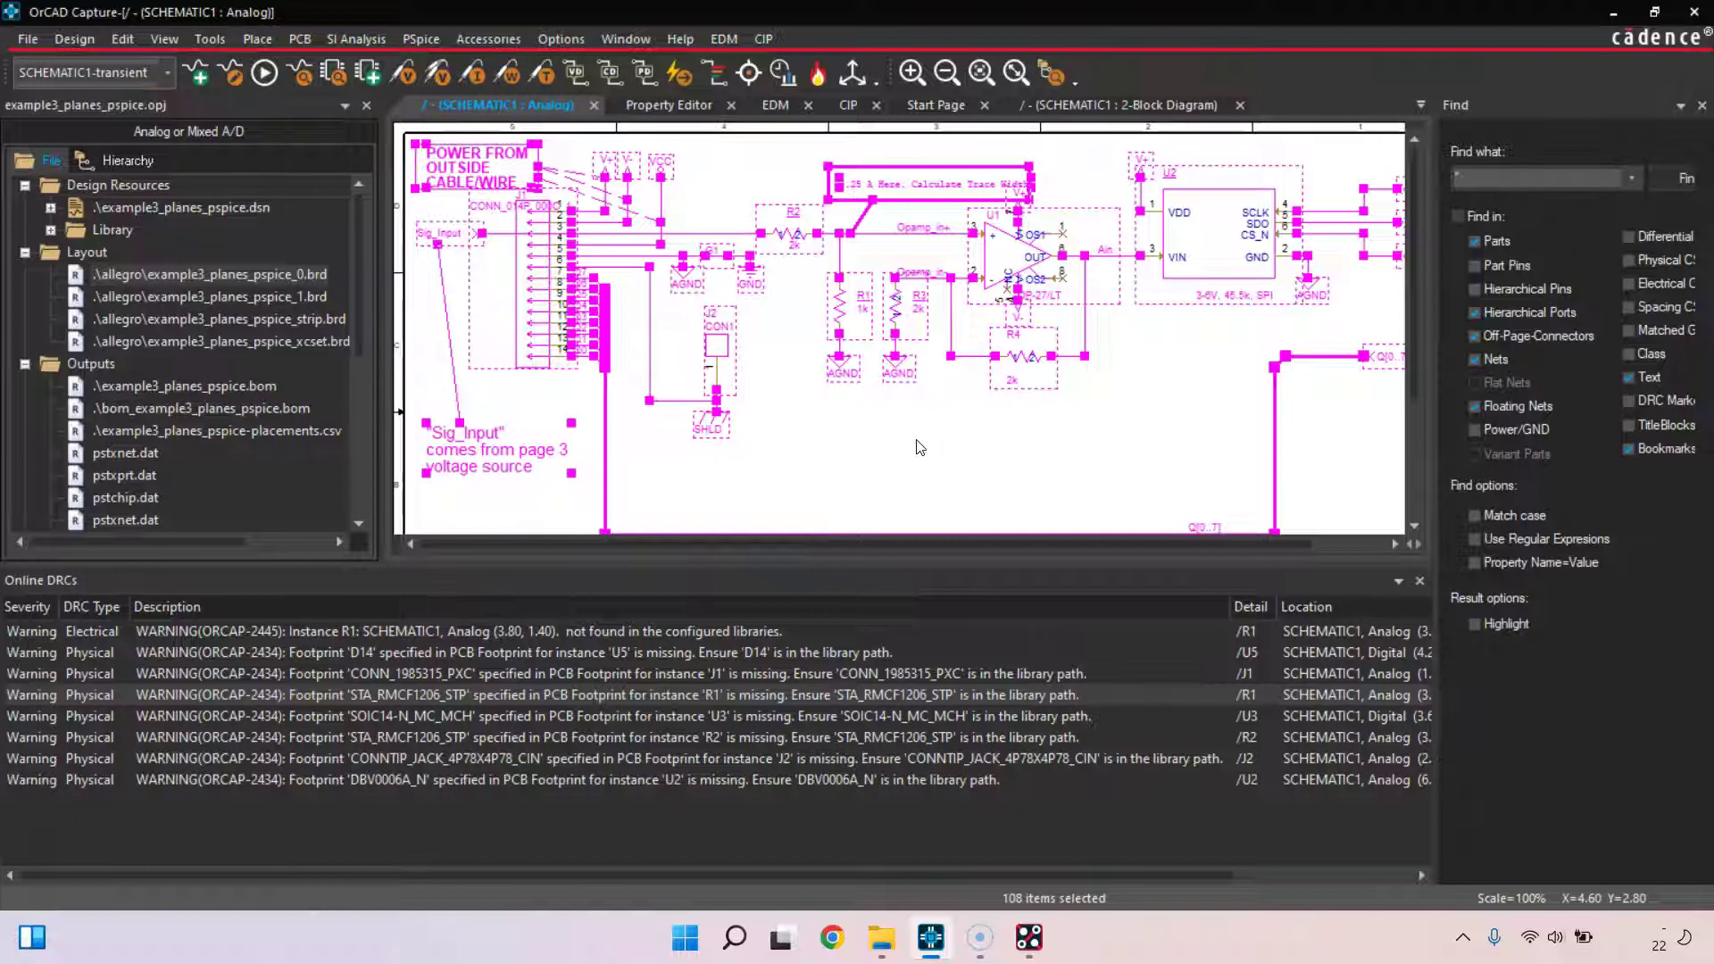
right_click(892, 295)
Open properties for all objects and show the Parts list with a wider first column
click(990, 147)
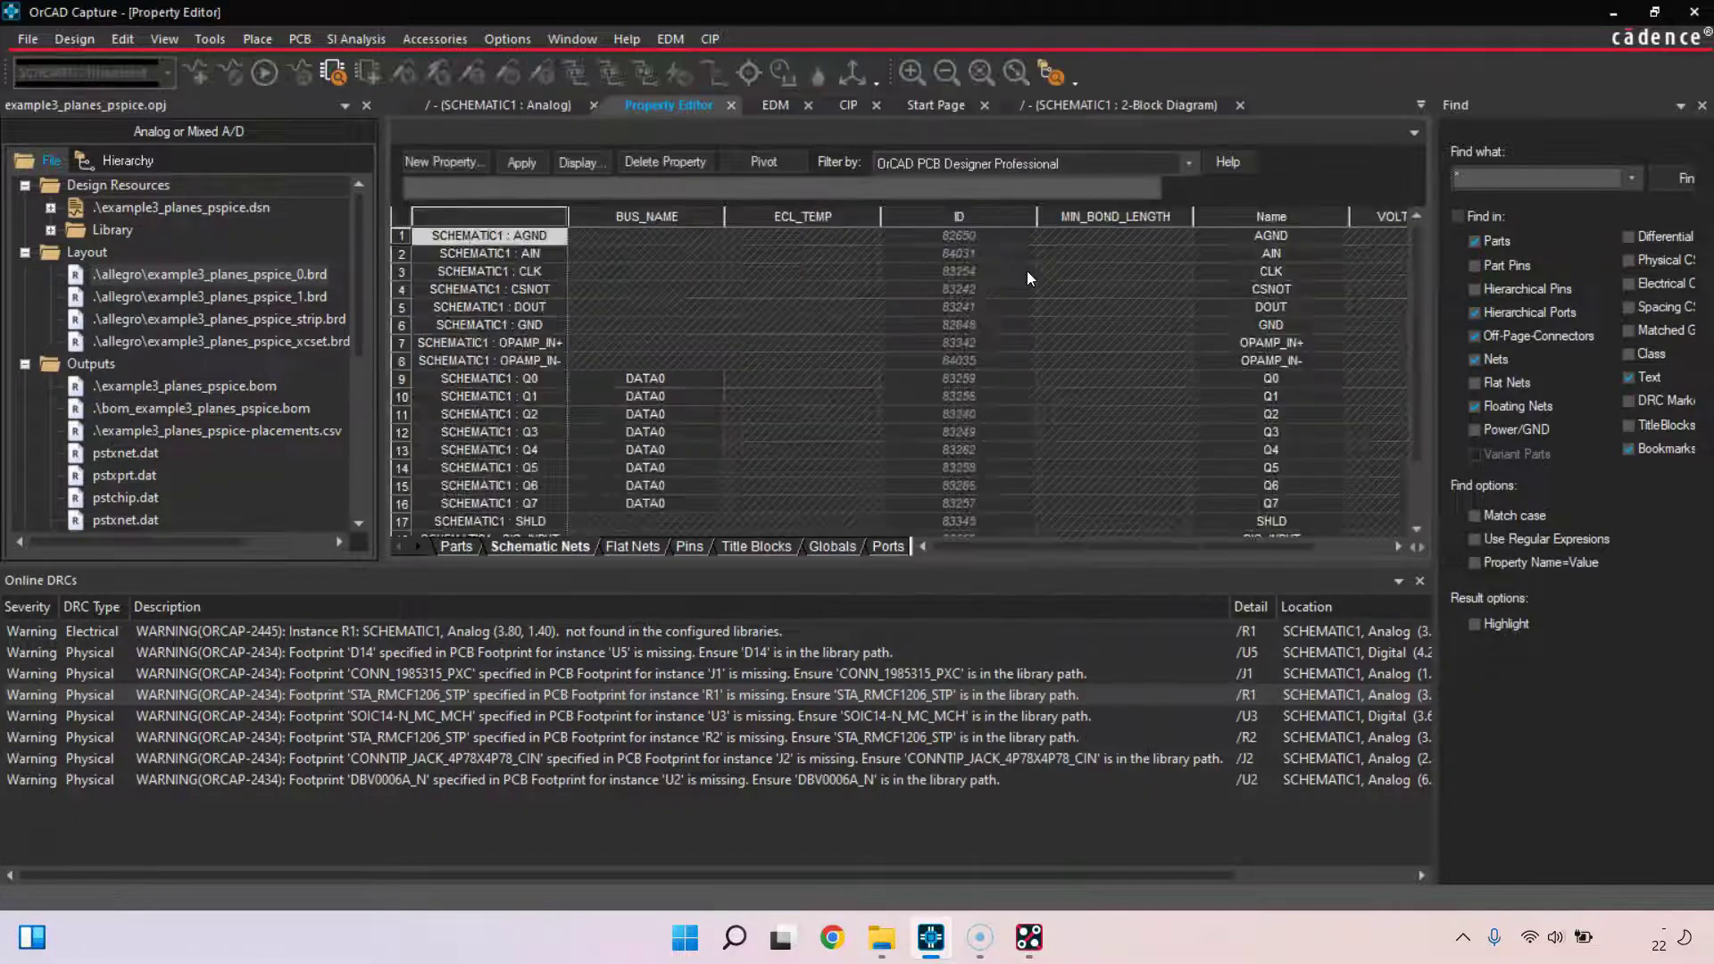
click(458, 547)
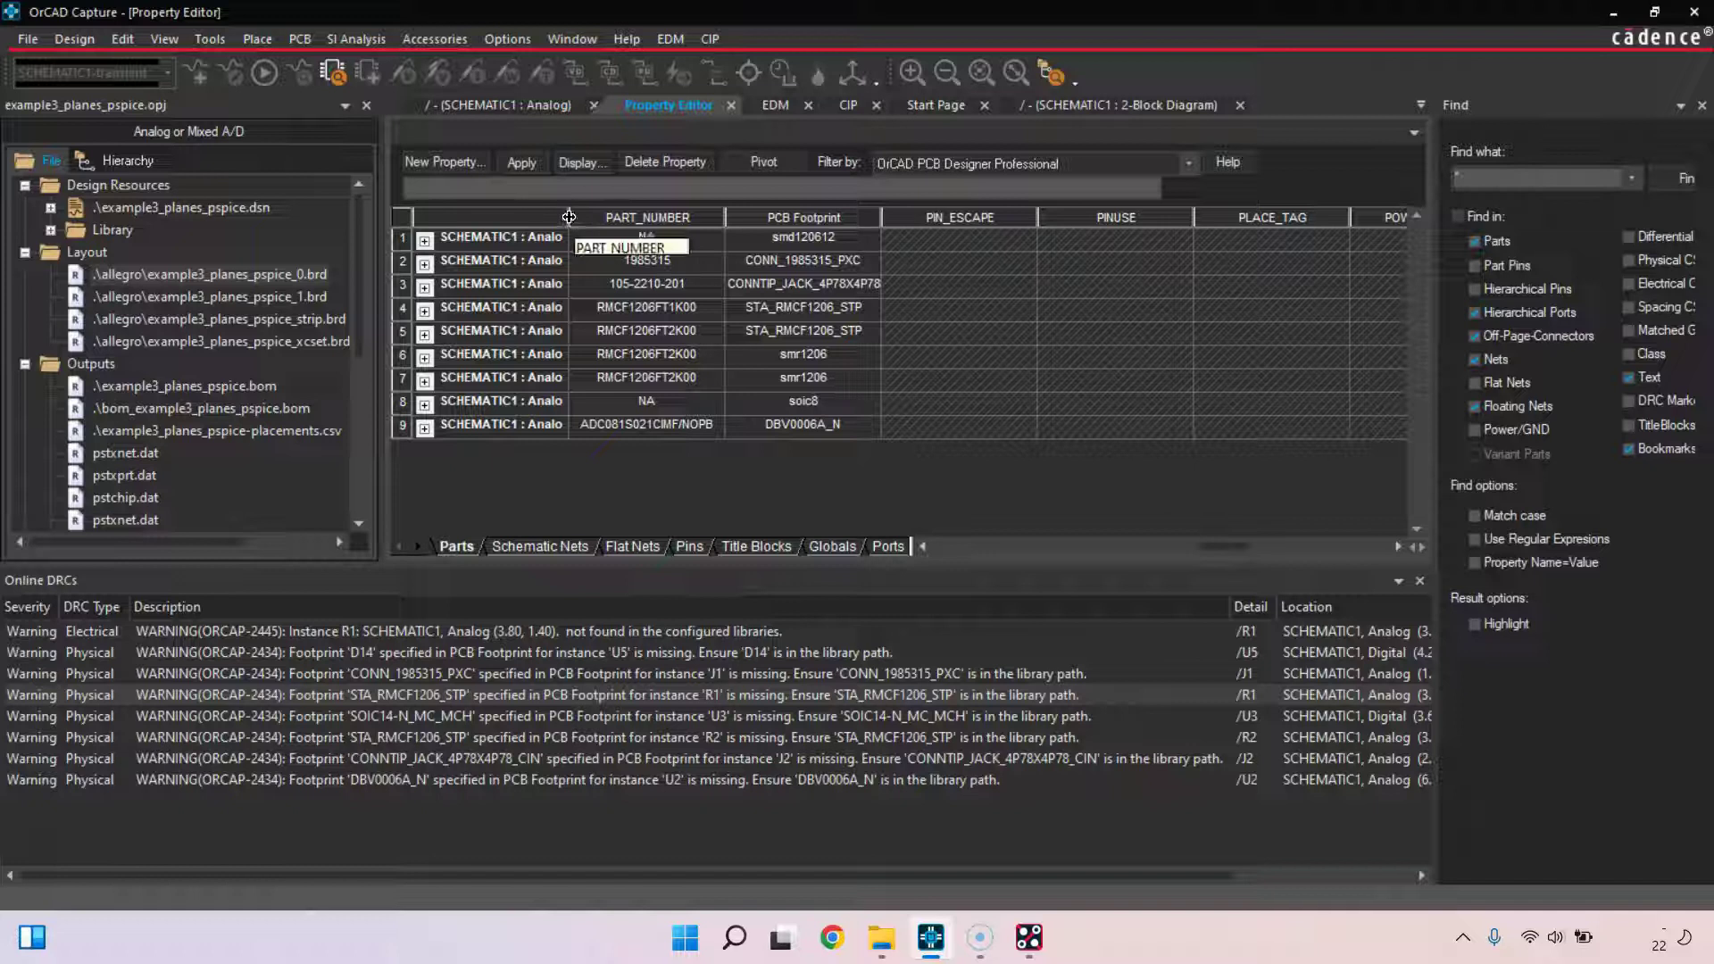
drag(568, 217, 817, 218)
click(737, 309)
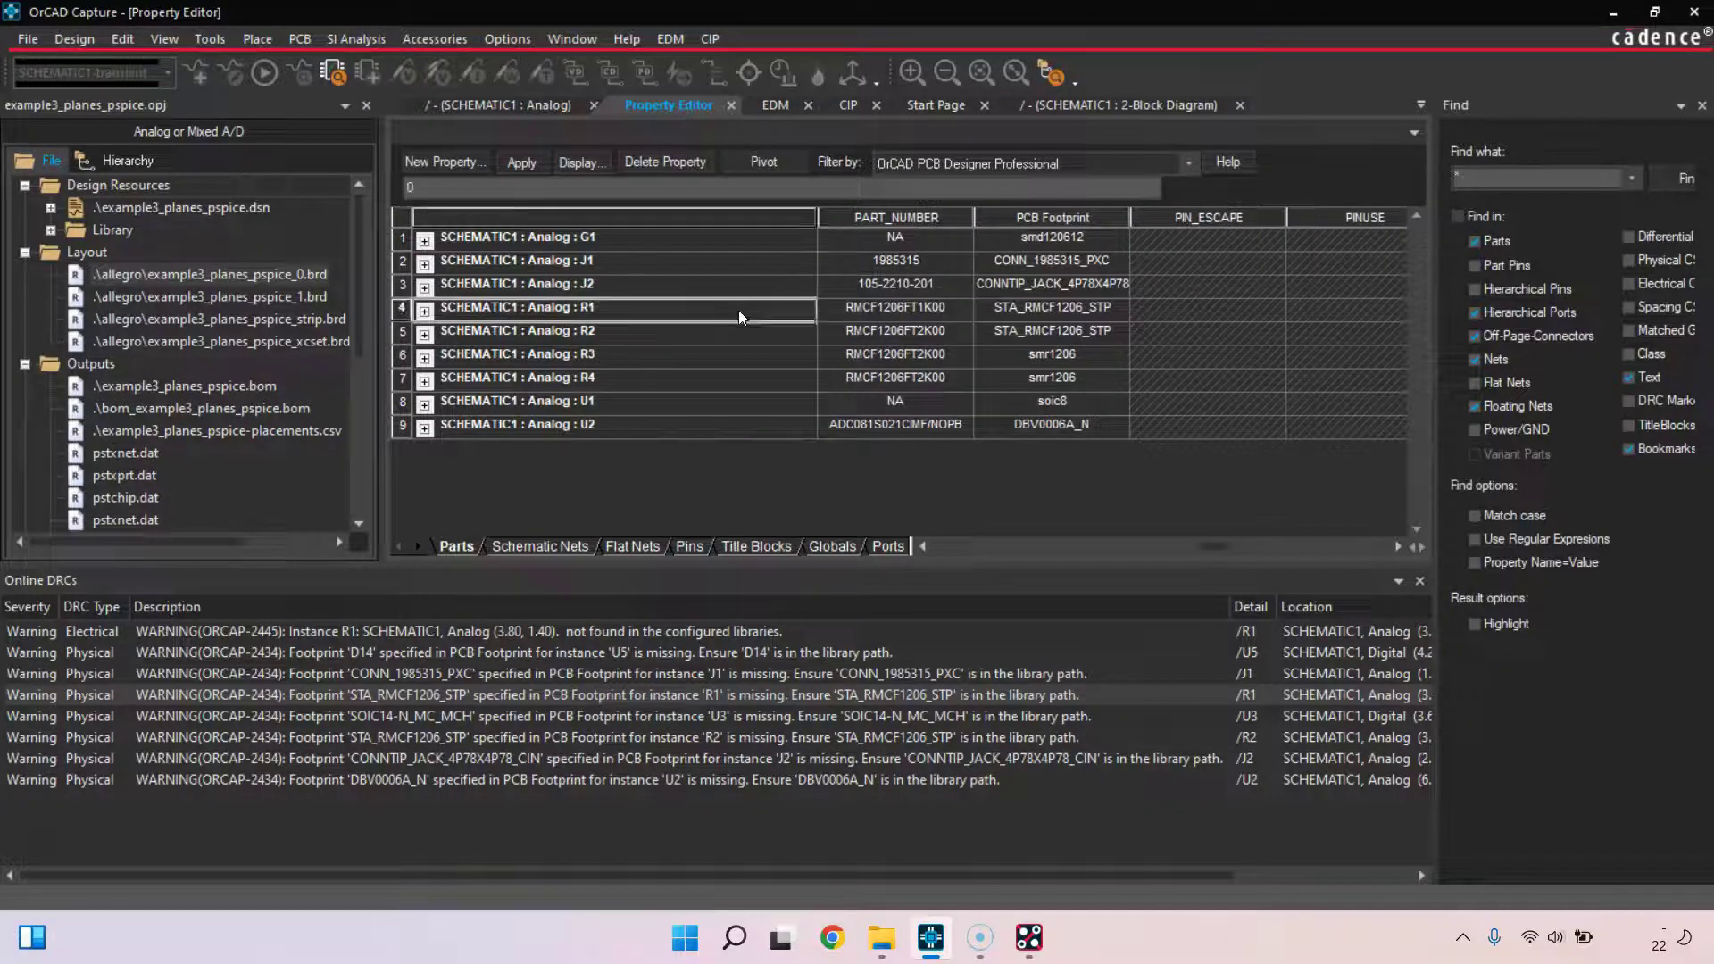
key(Down)
key(Right)
key(Right)
key(Right)
key(Right)
key(Right)
key(Right)
key(Right)
key(Right)
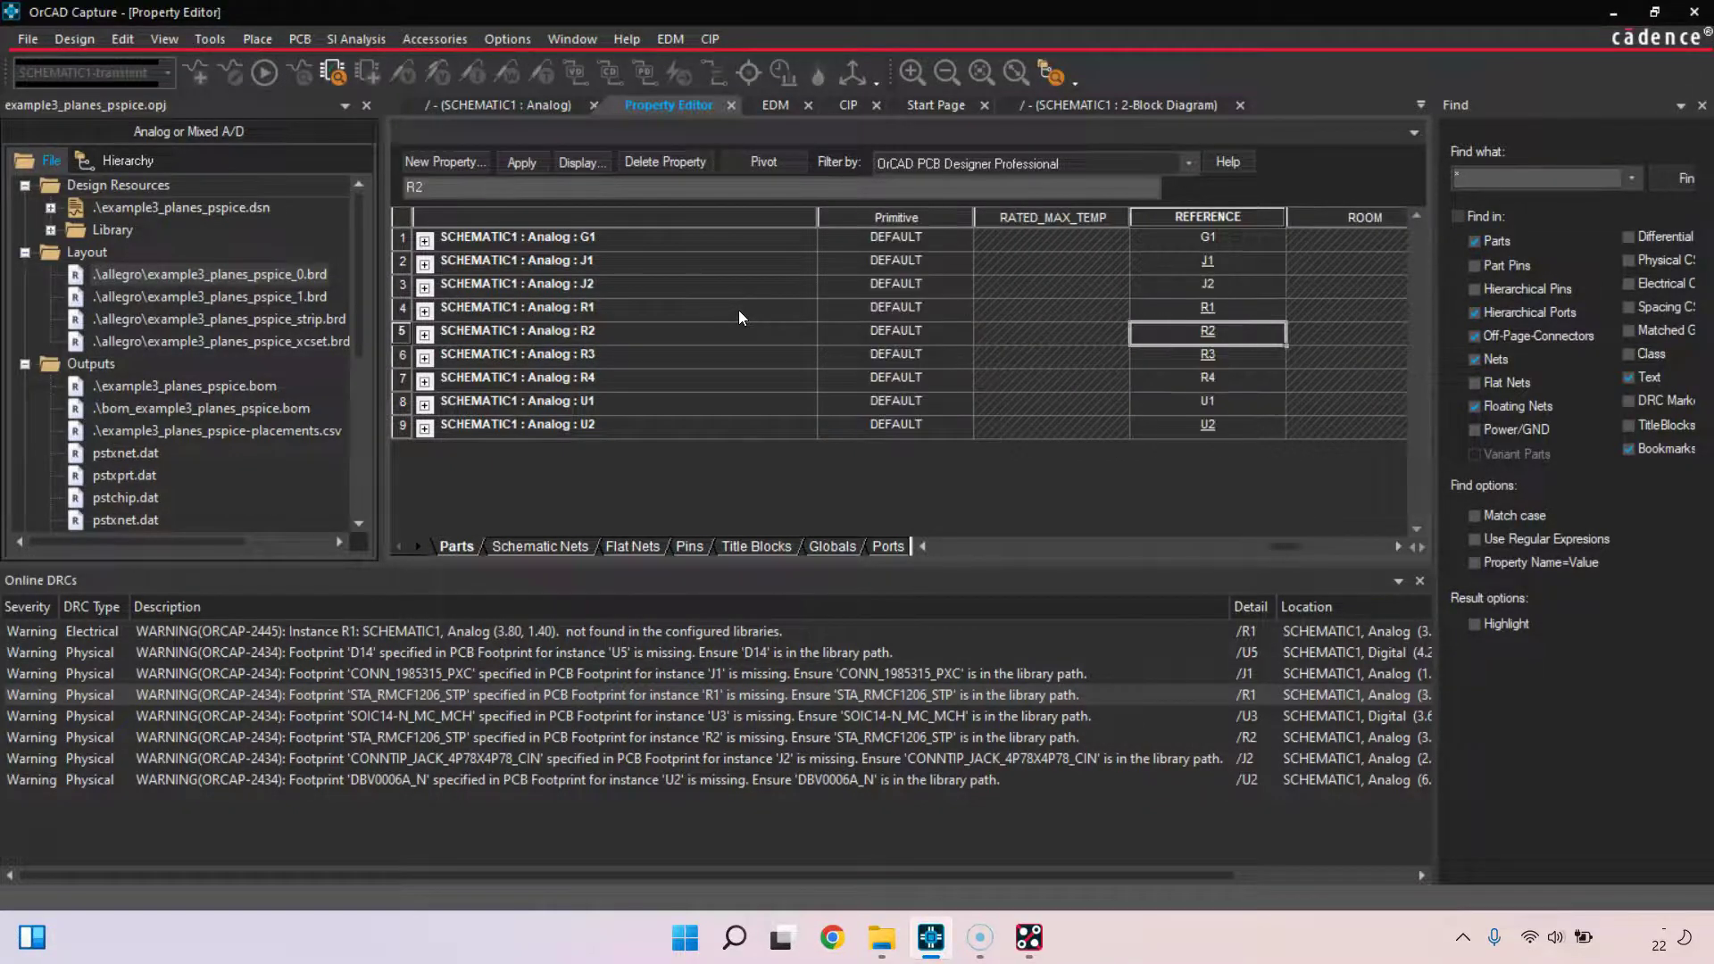
key(Left)
key(Left)
key(Left)
key(Left)
key(Left)
key(Left)
key(Left)
key(Right)
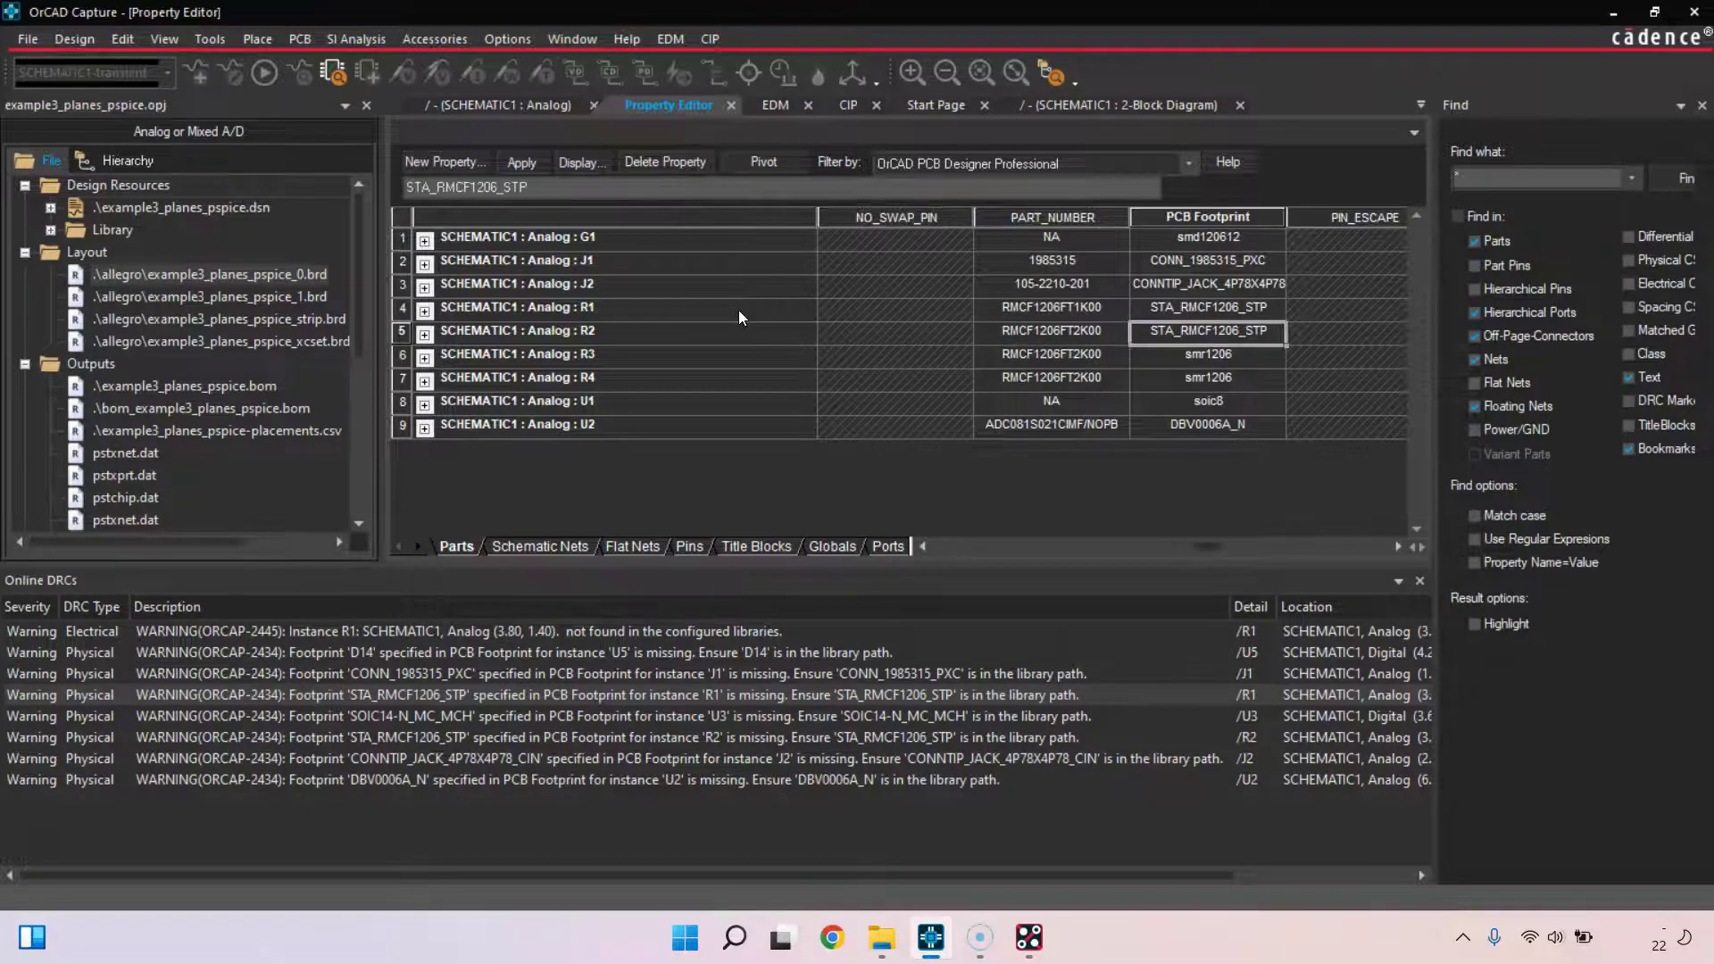
key(Up)
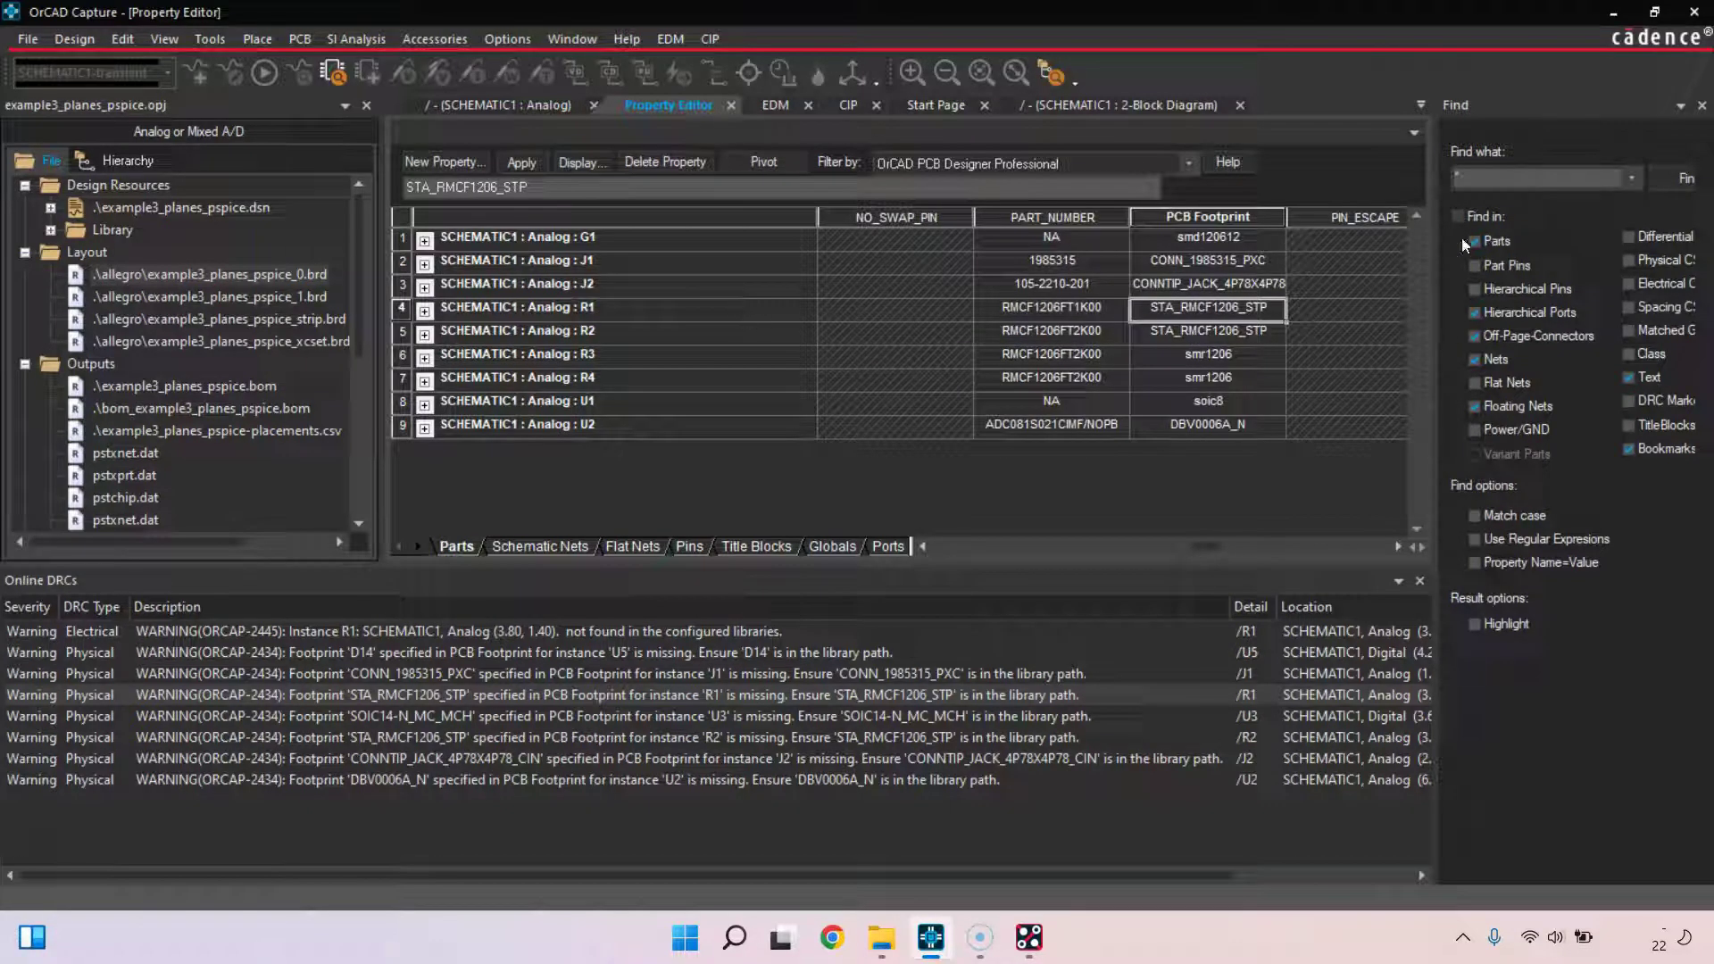
Copy G1's smd120612 footprint into R1 and R2 and confirm the change
click(1274, 240)
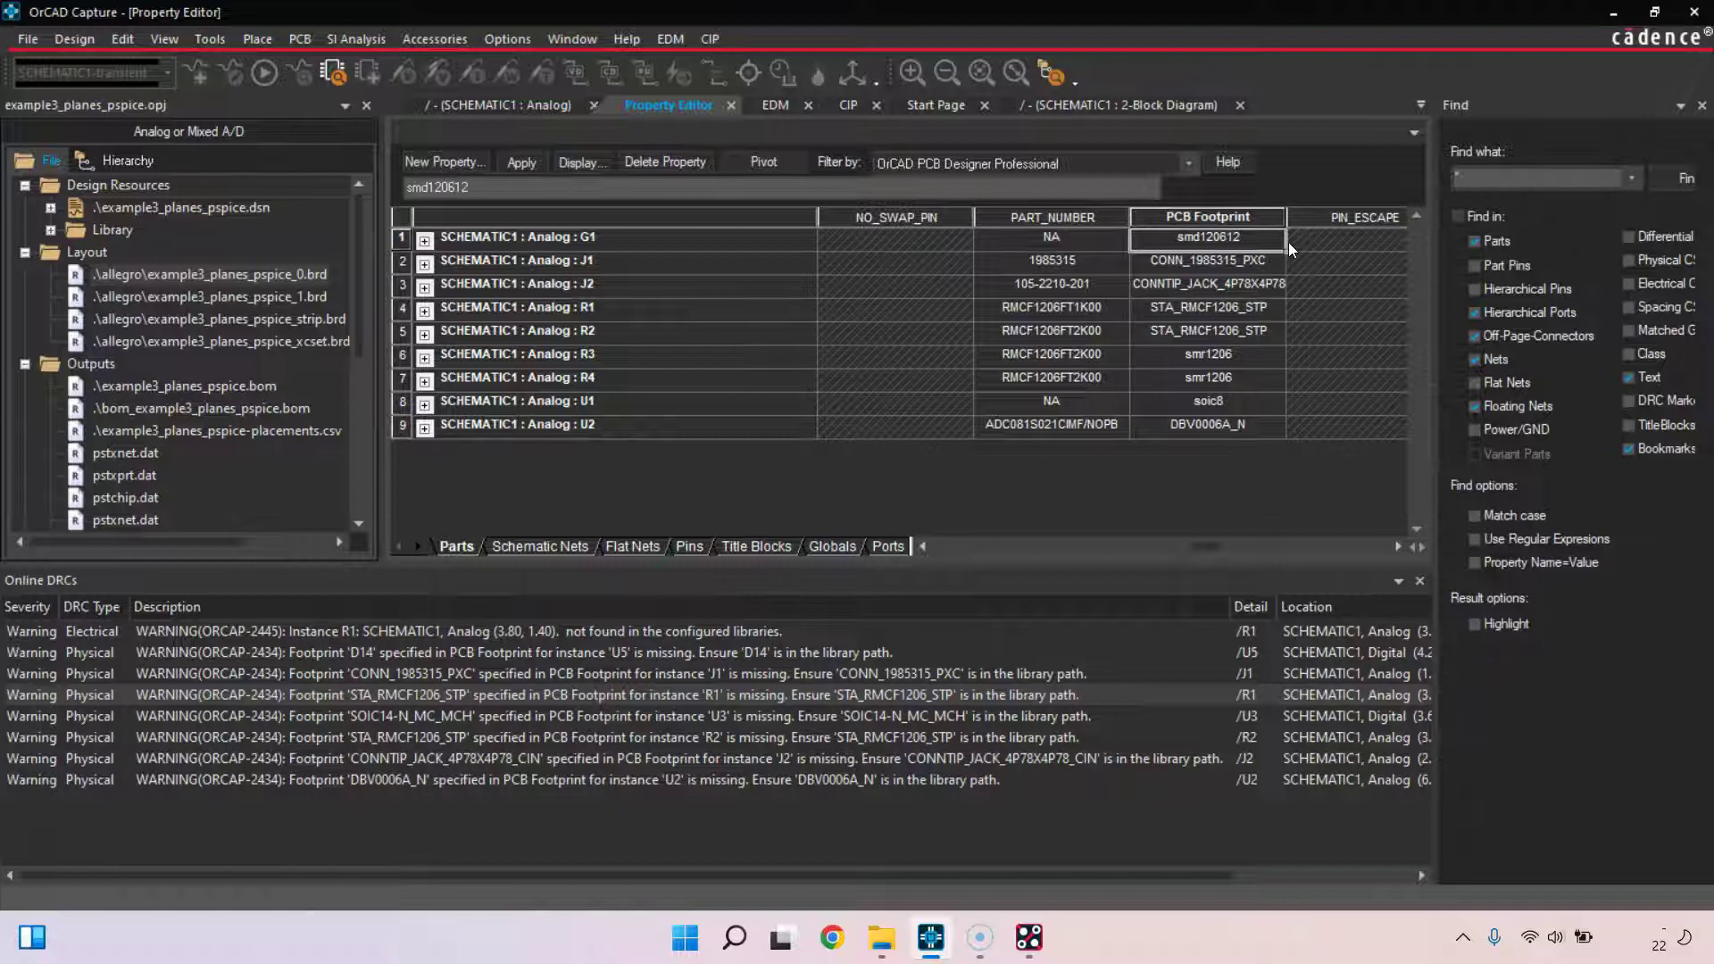
click(1279, 312)
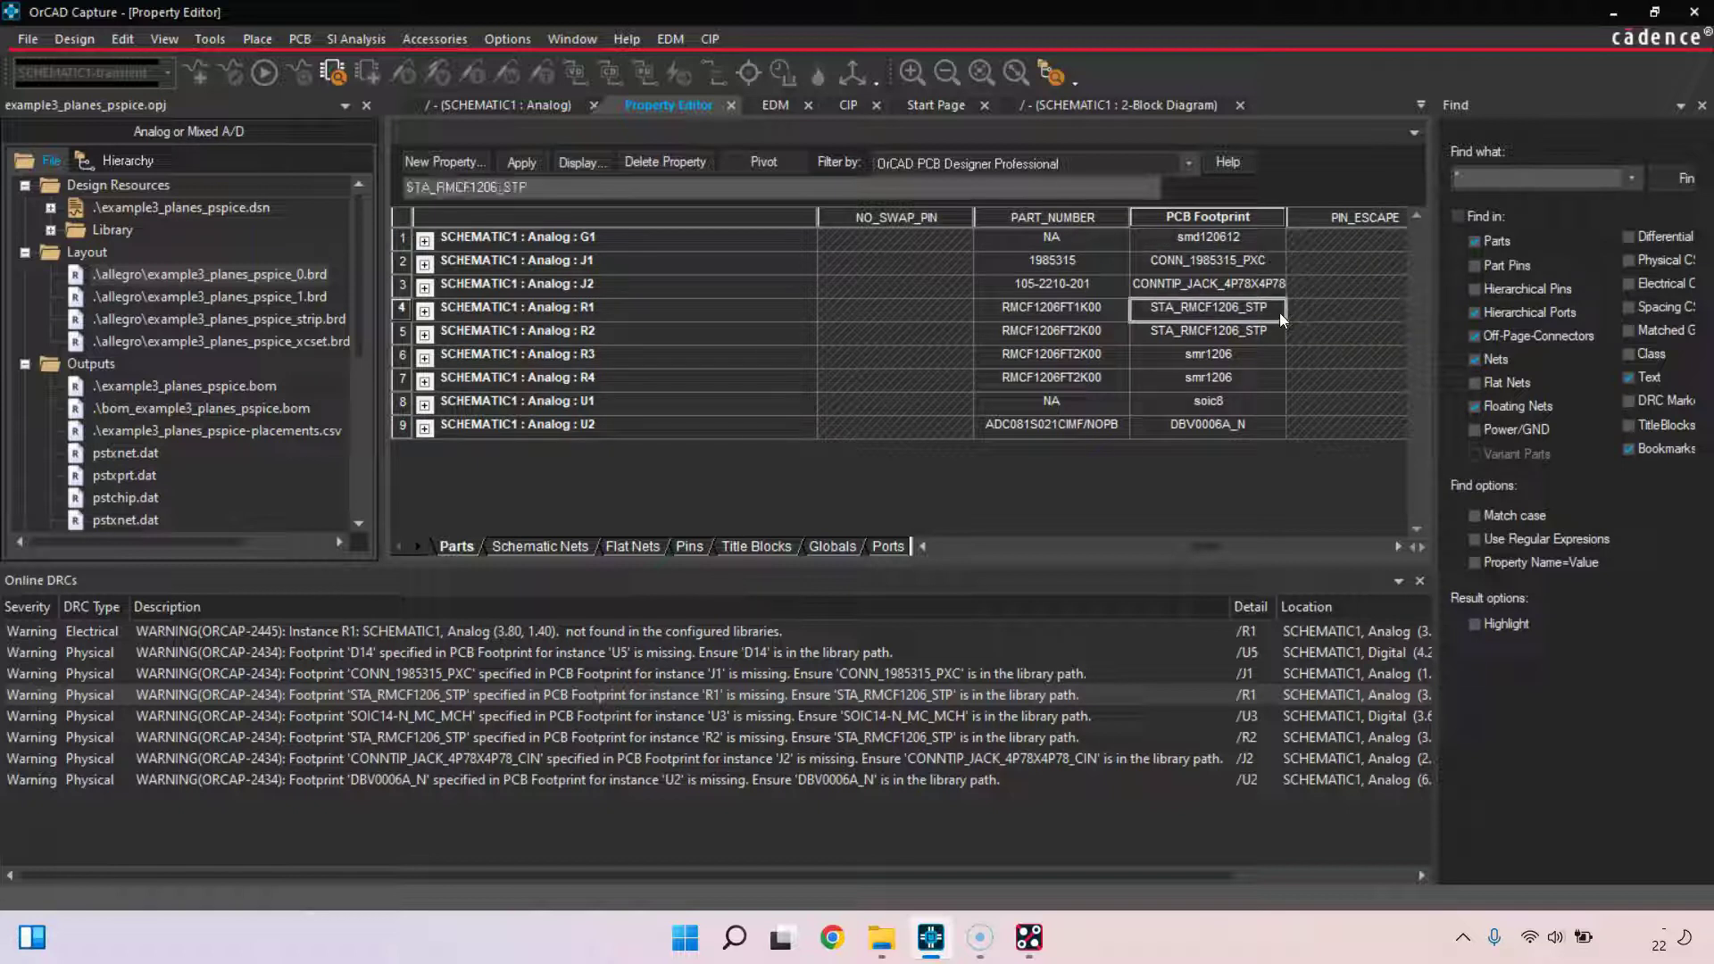
text(smd120612)
click(873, 503)
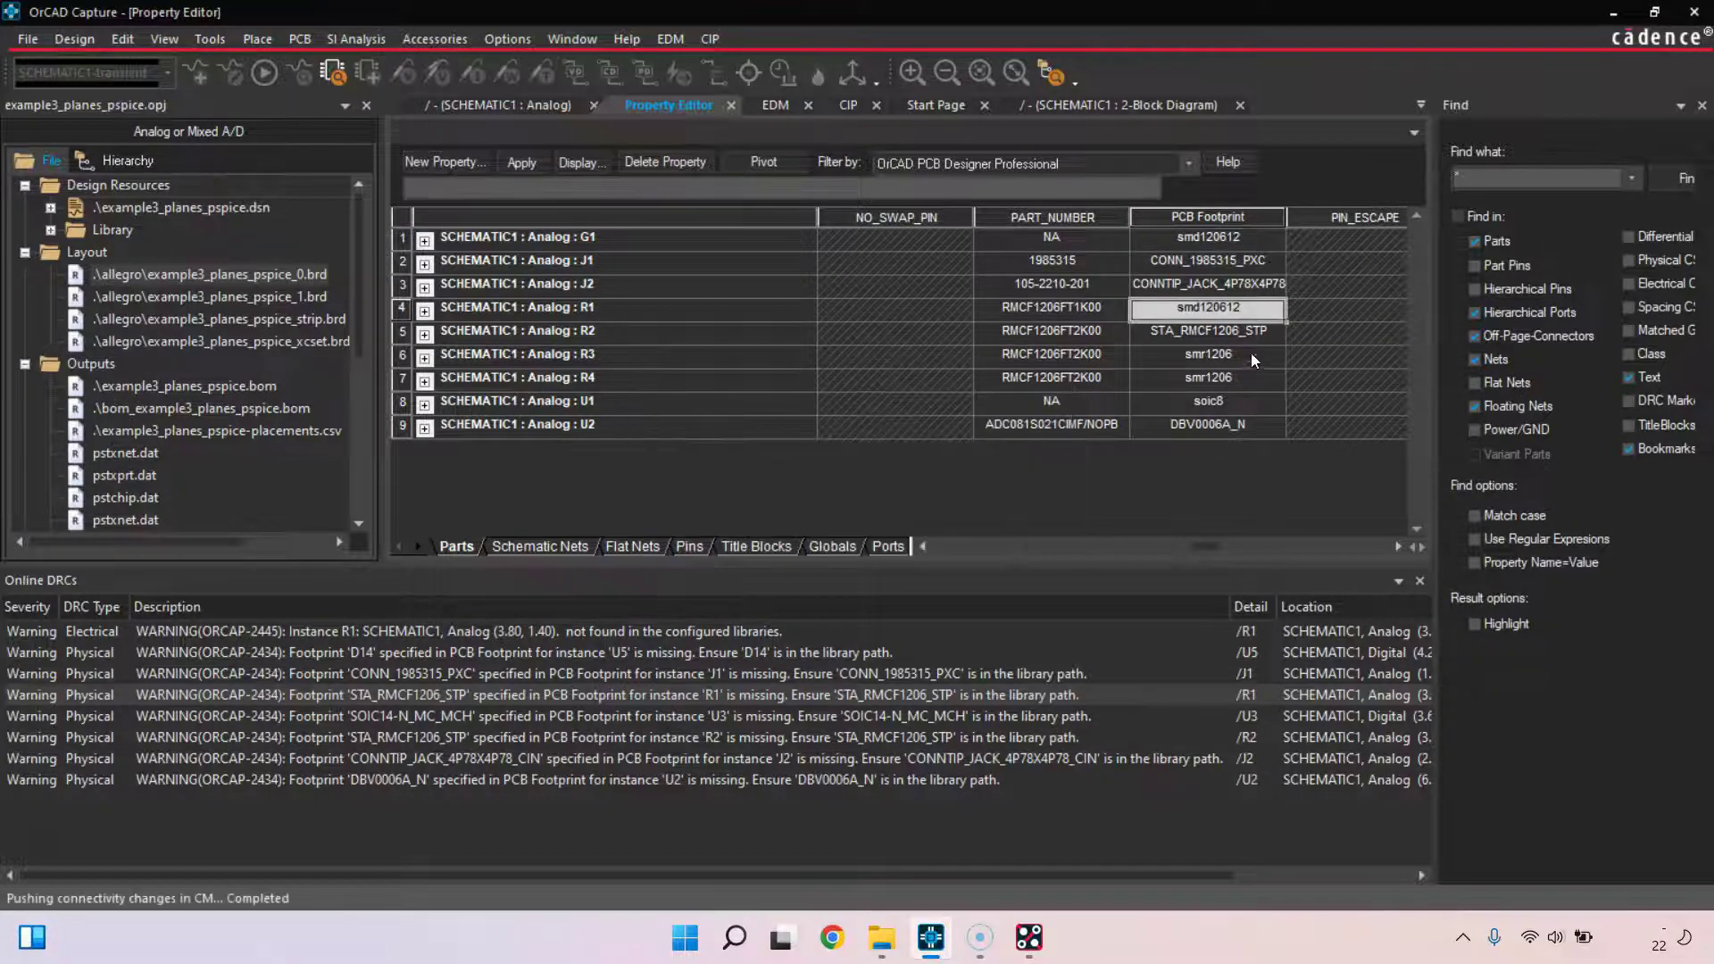
drag(1280, 318, 1288, 345)
click(1315, 333)
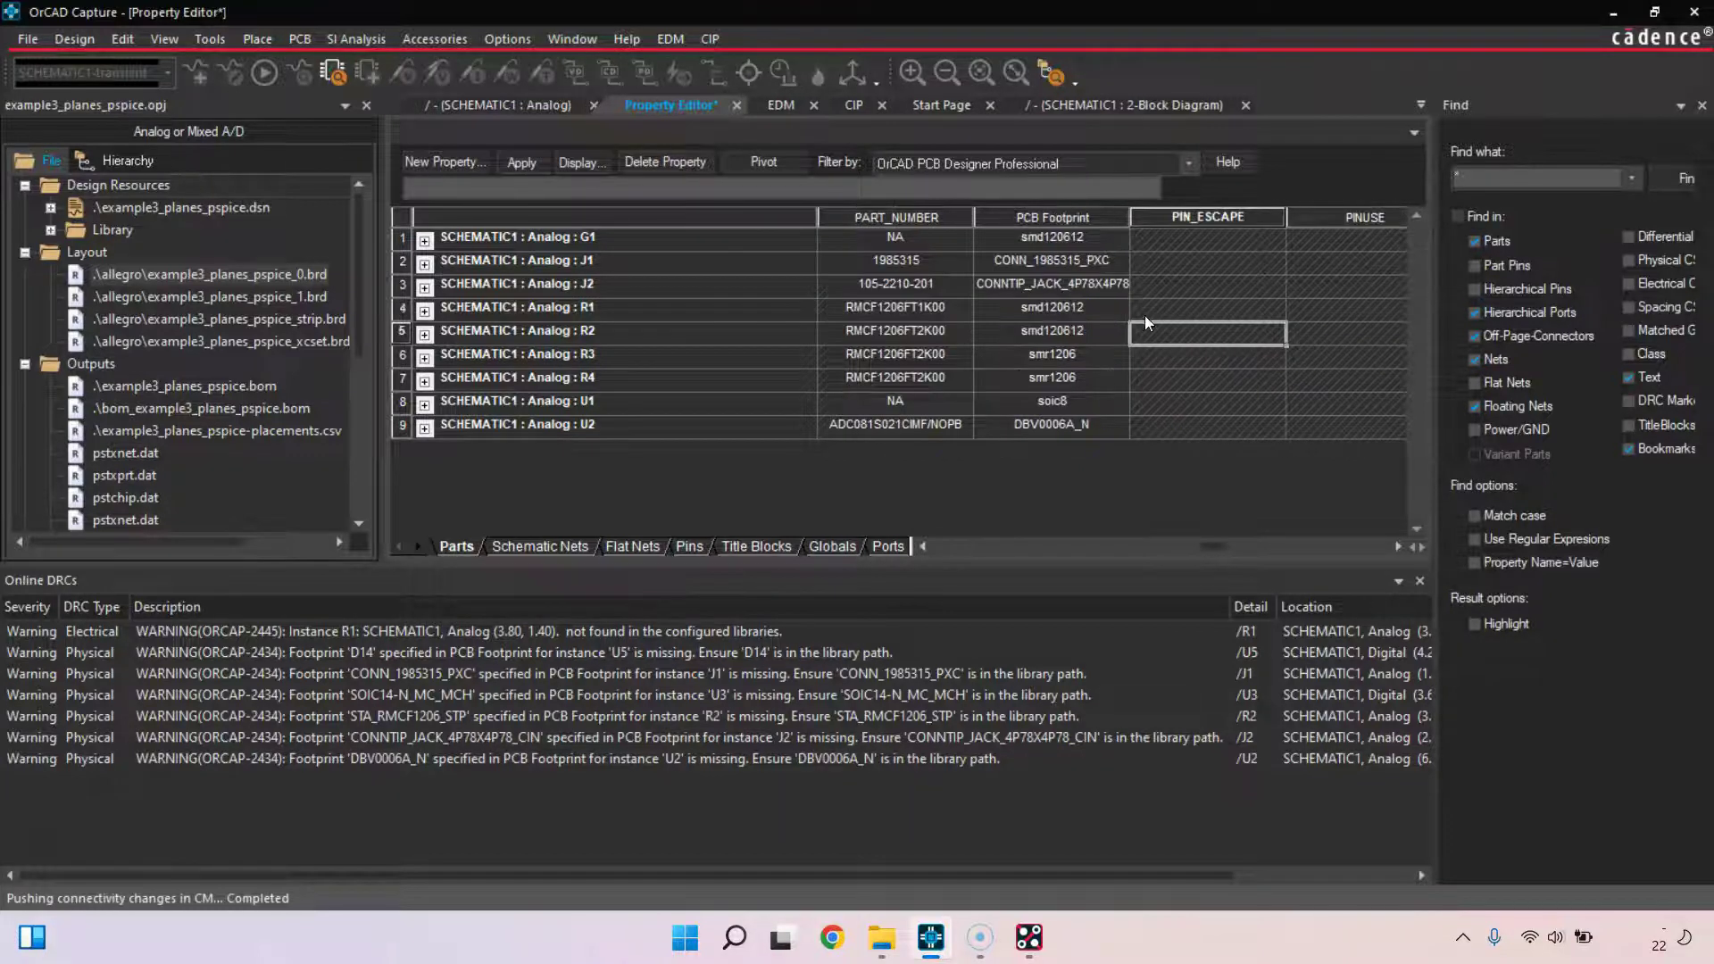
Revert the smd120612 footprints entered on R1 and R2
click(1101, 347)
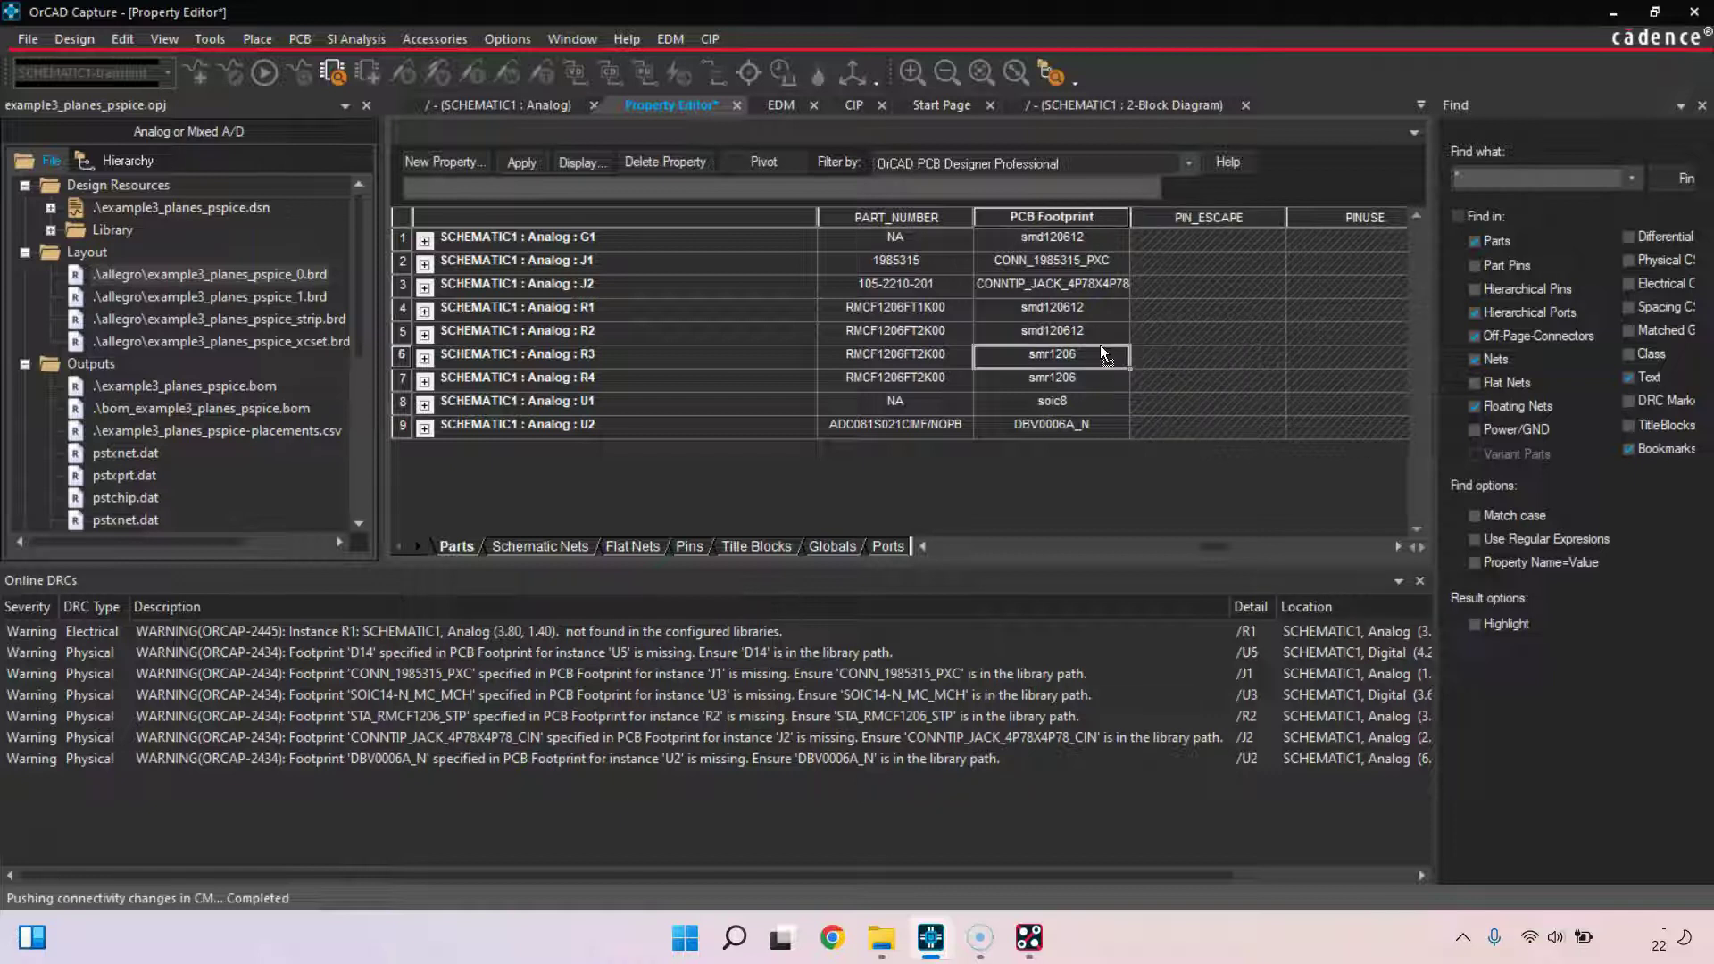
key(Up)
text(STA_RMCF1206_STP)
key(Up)
text(STA_RMCF1206_STP)
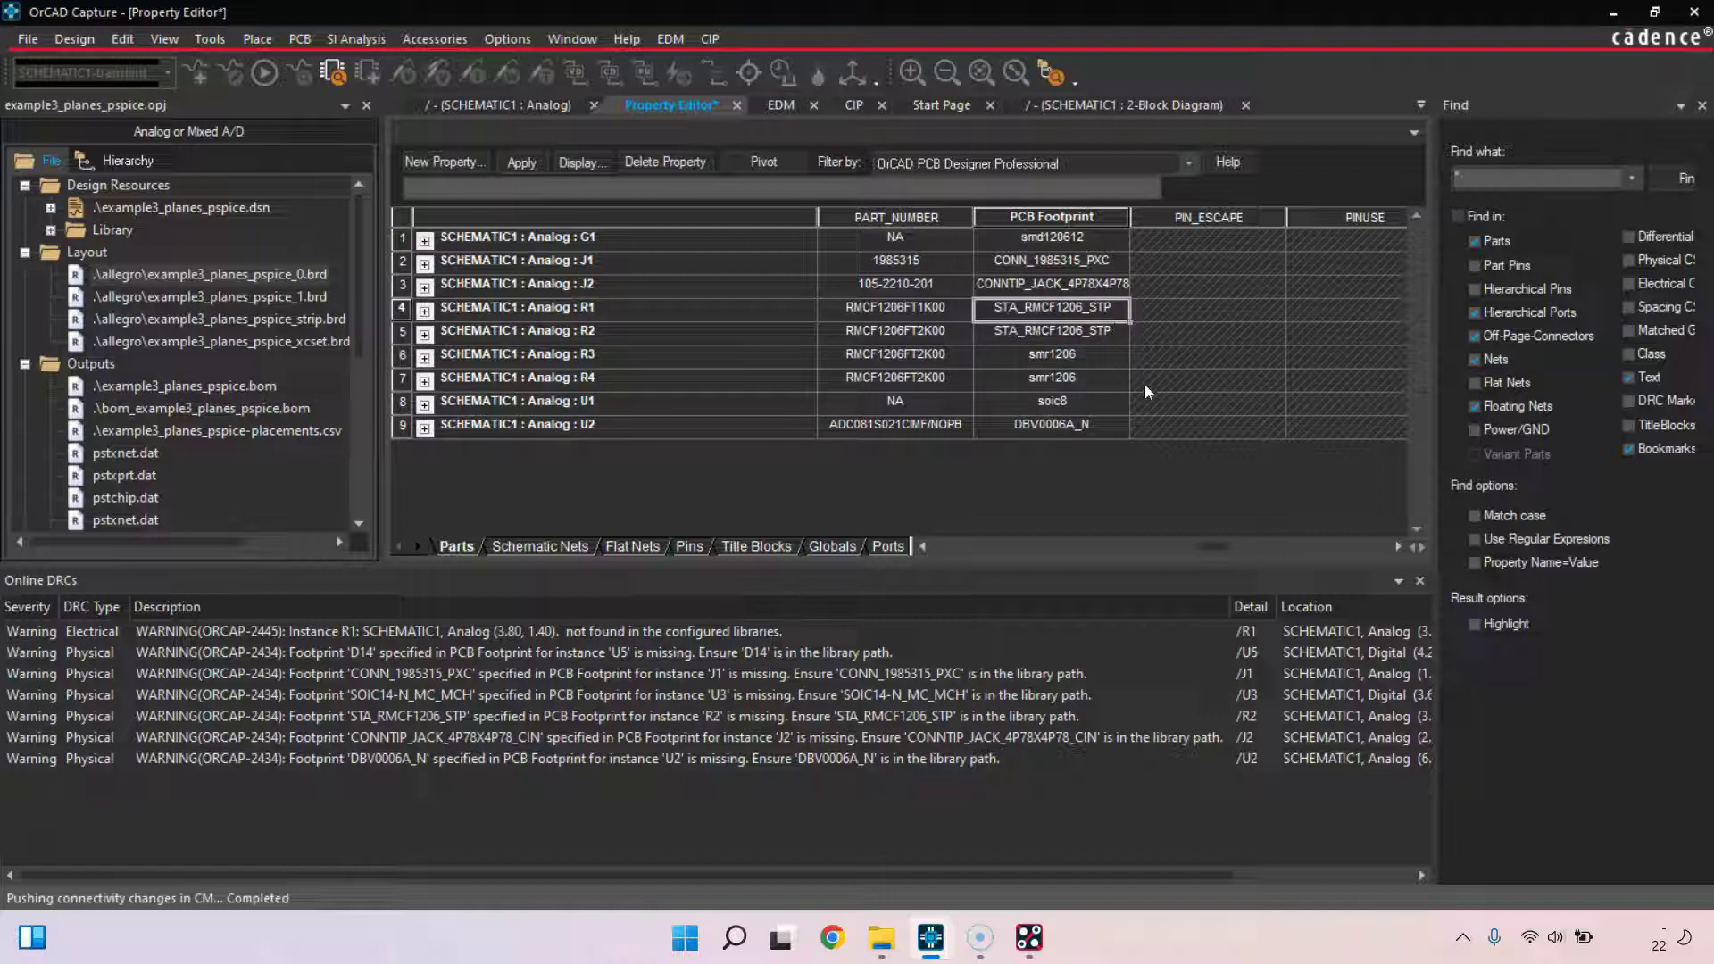
Fill R1 and R2 with smr1206 from R3 and R4, then apply the changes
drag(1096, 382, 1102, 360)
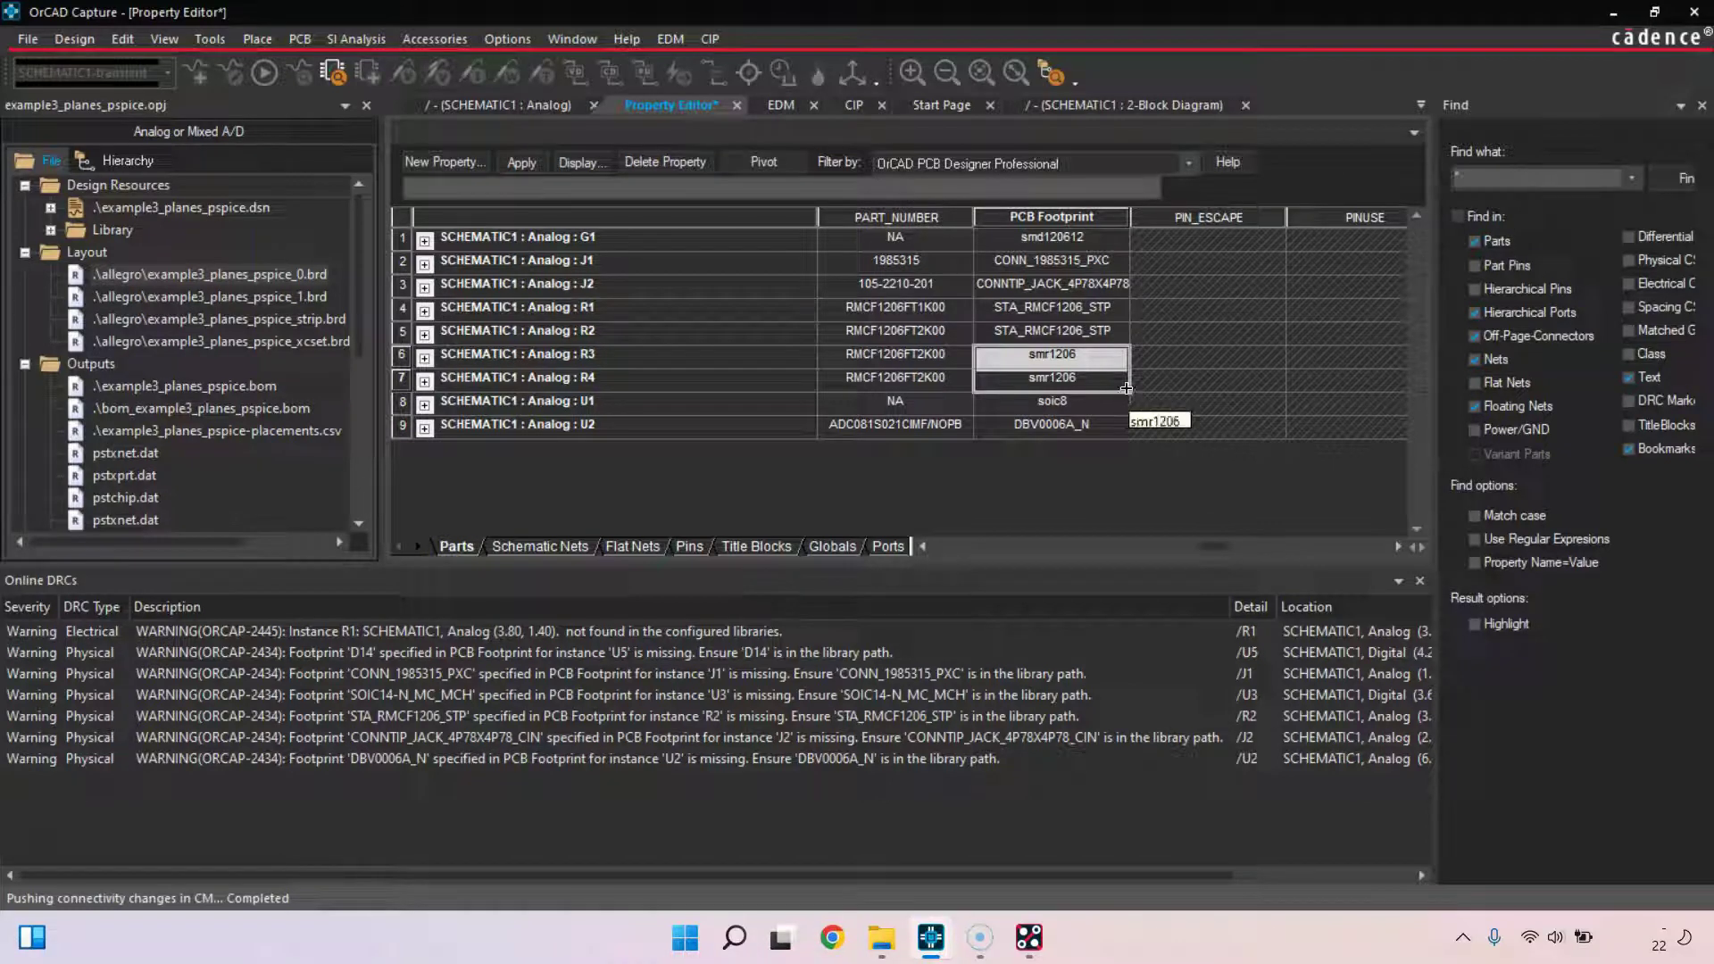
drag(1127, 387, 1114, 305)
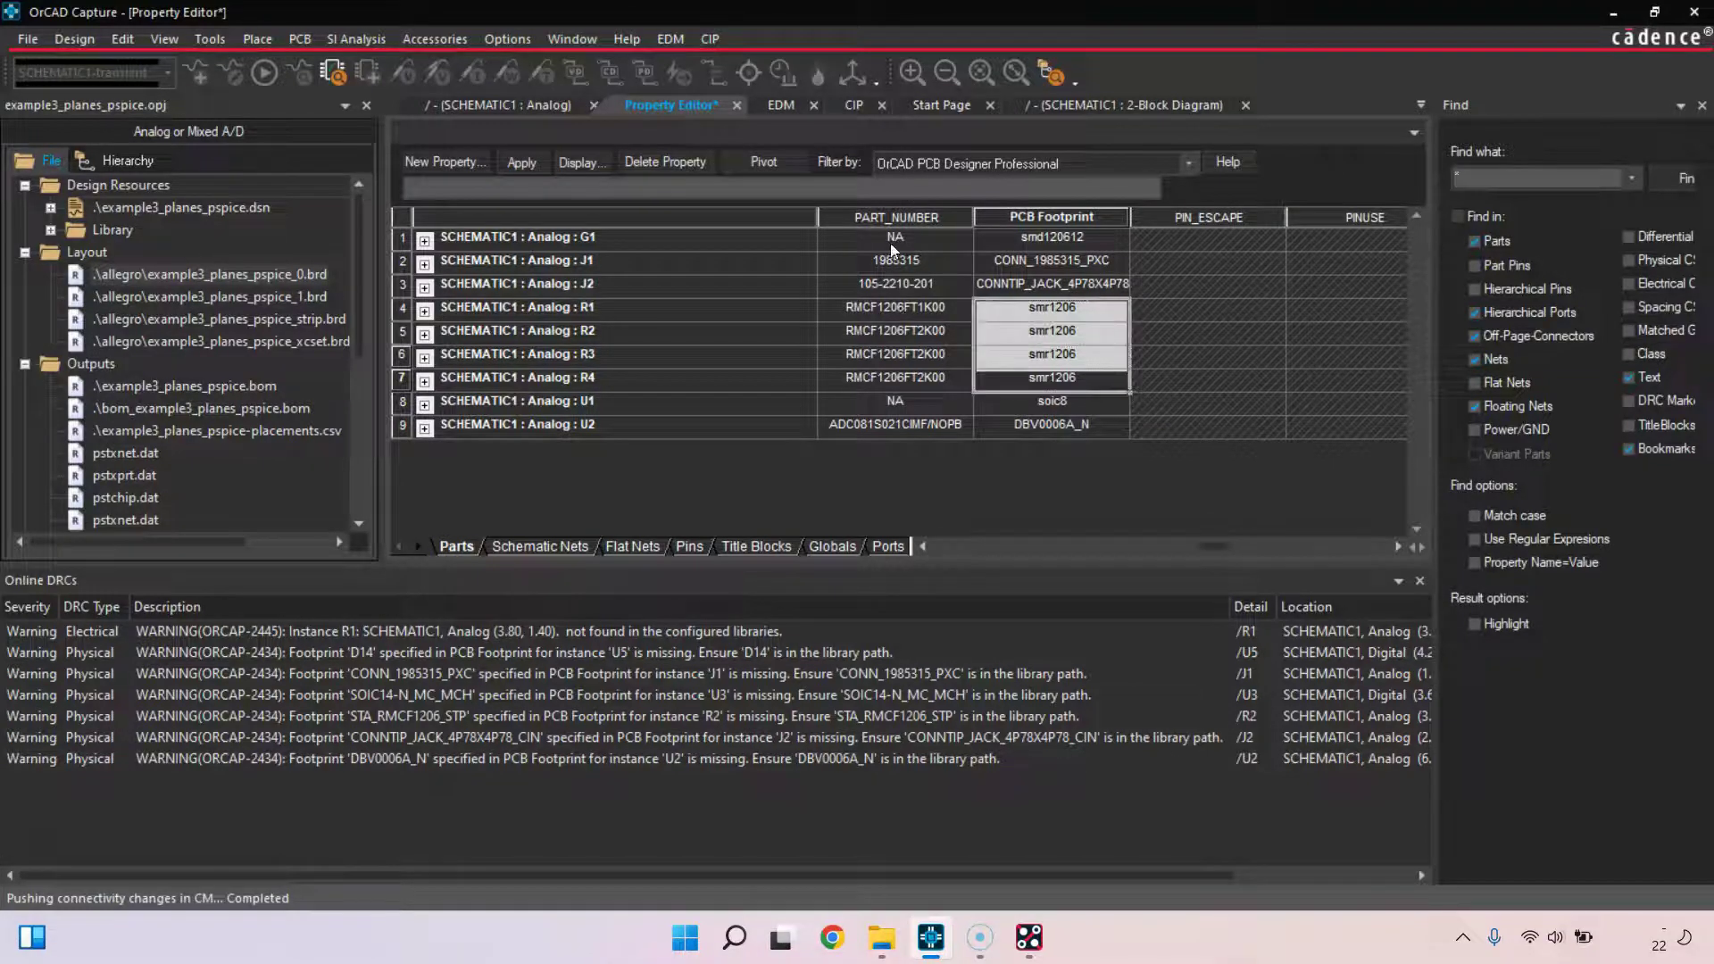
click(1181, 312)
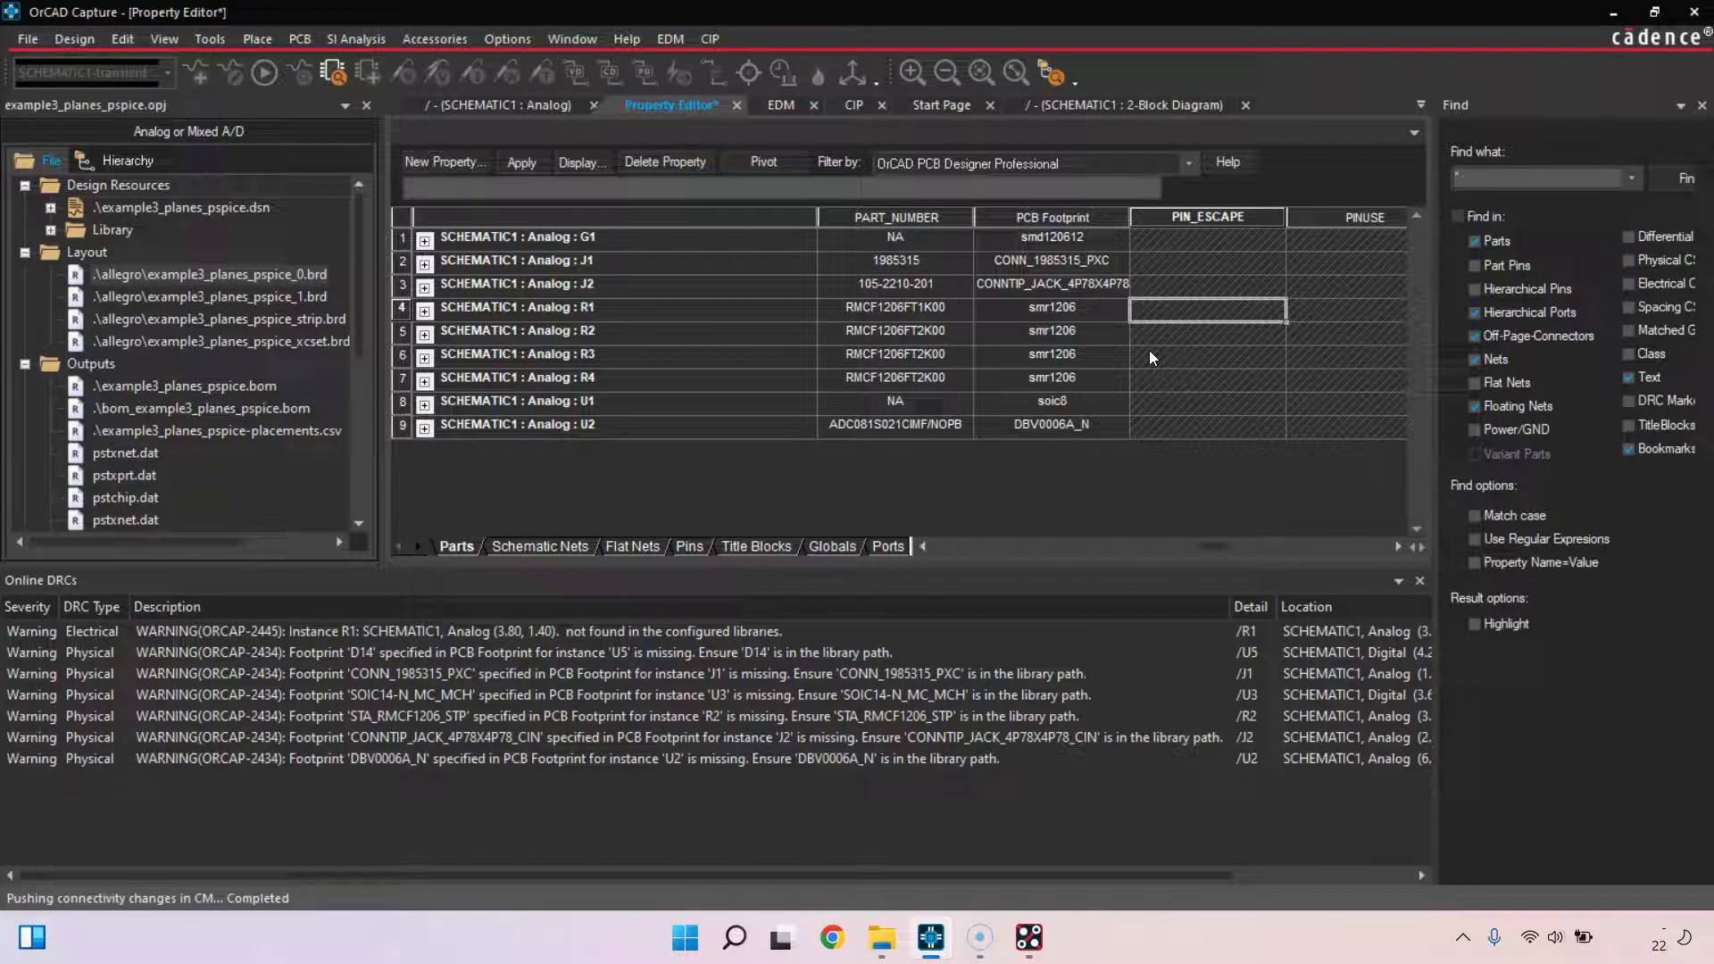
key(ctrl+s)
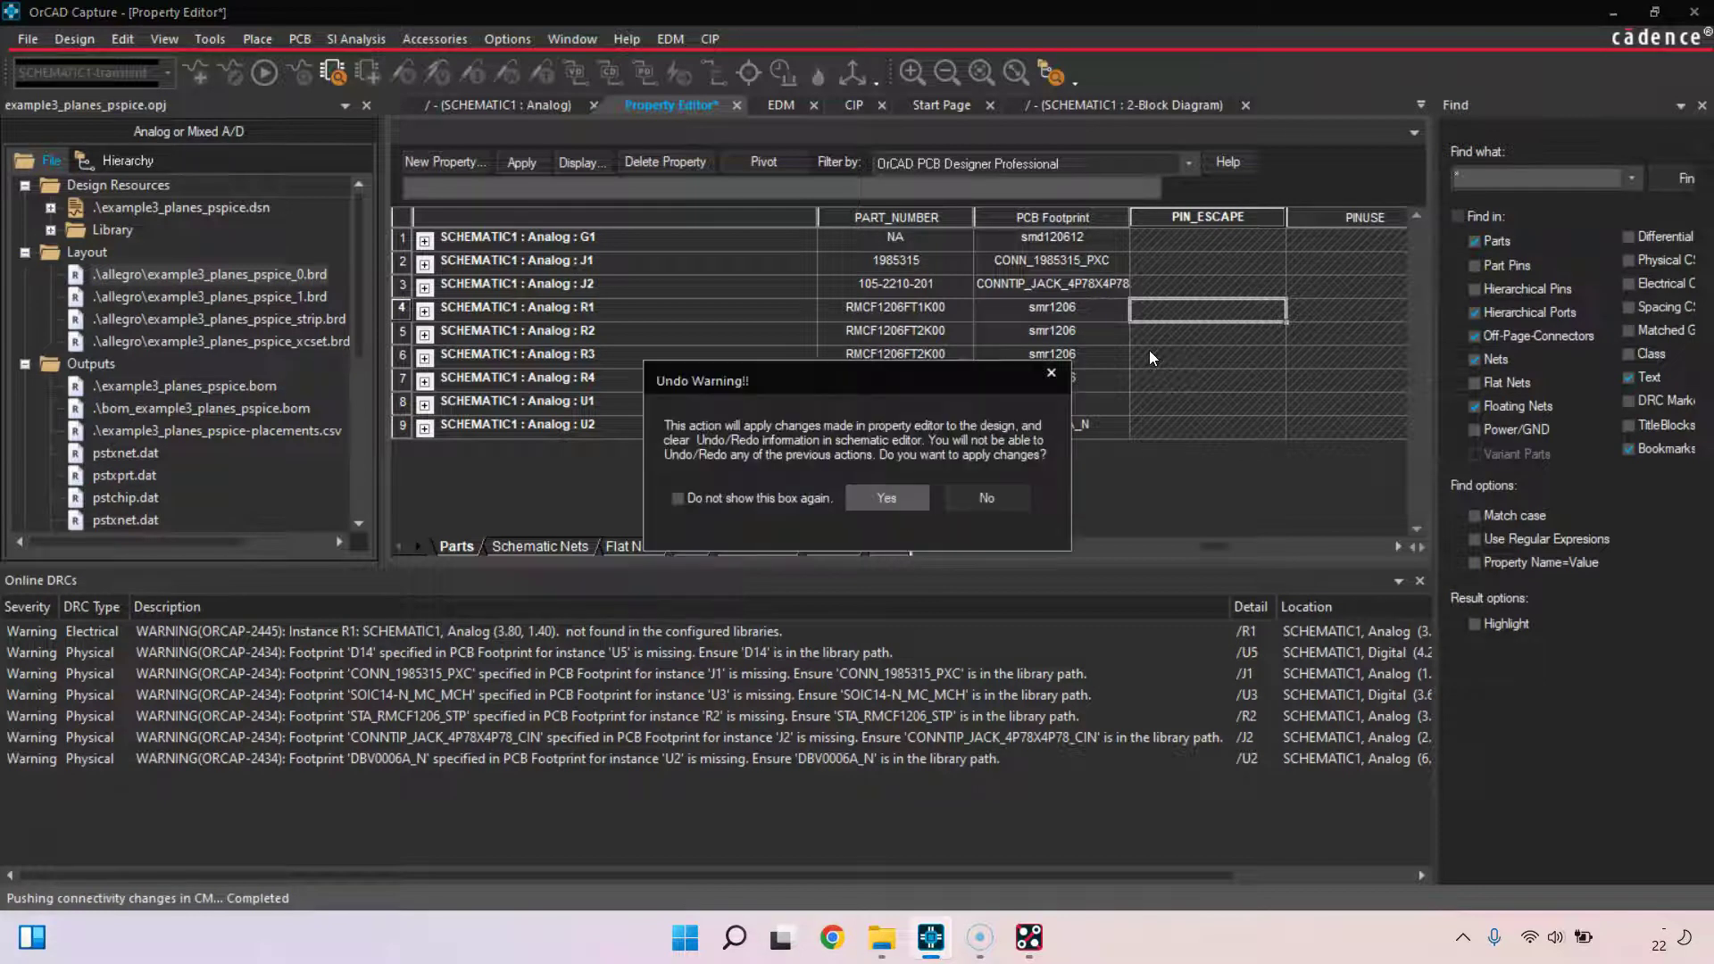
click(887, 497)
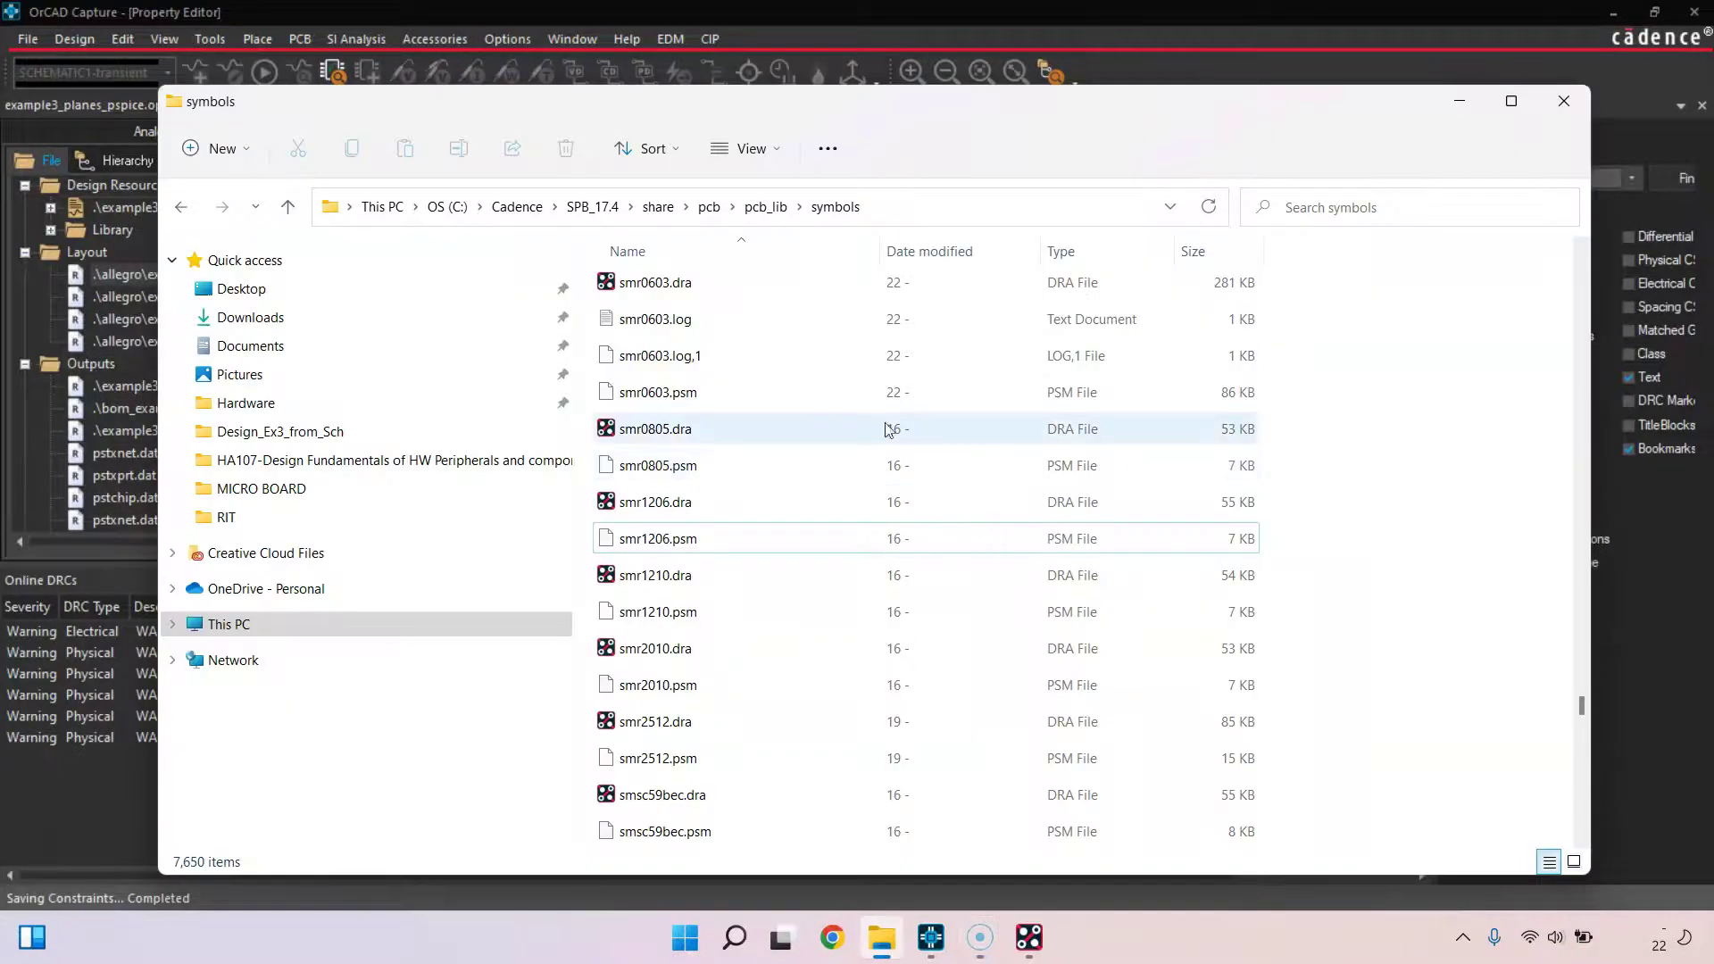
Inspect the smr1206.dra and smr1206.psm footprint files in the pcb_lib symbols folder
click(881, 938)
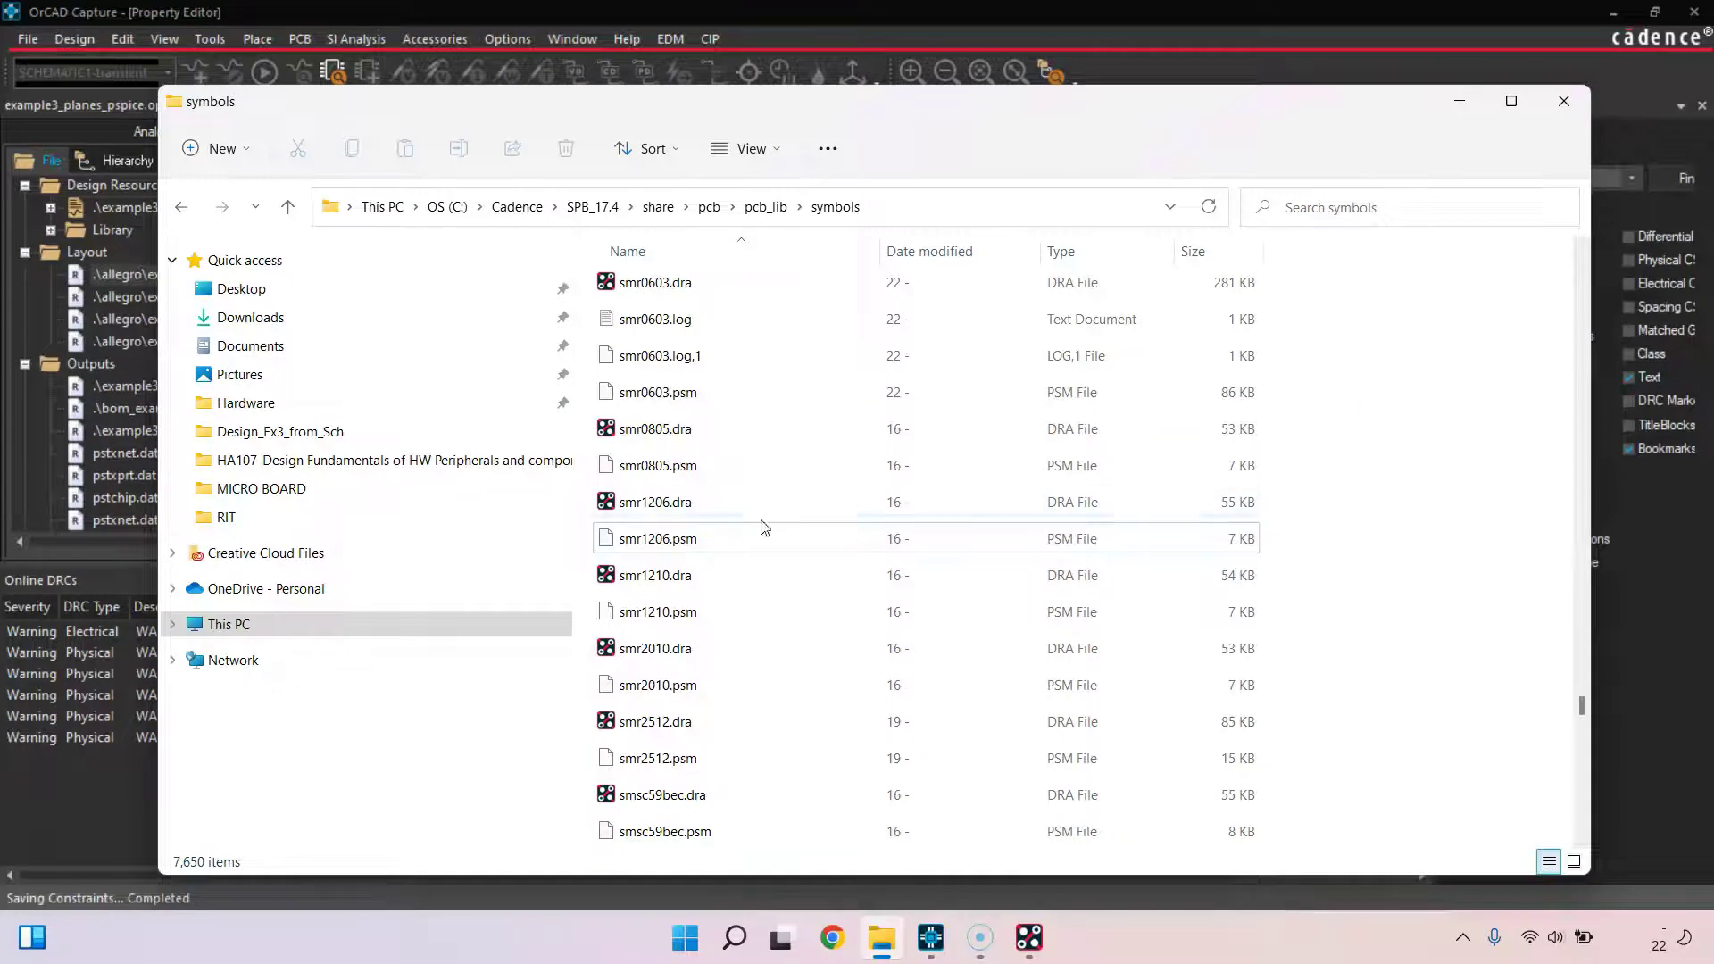
click(797, 510)
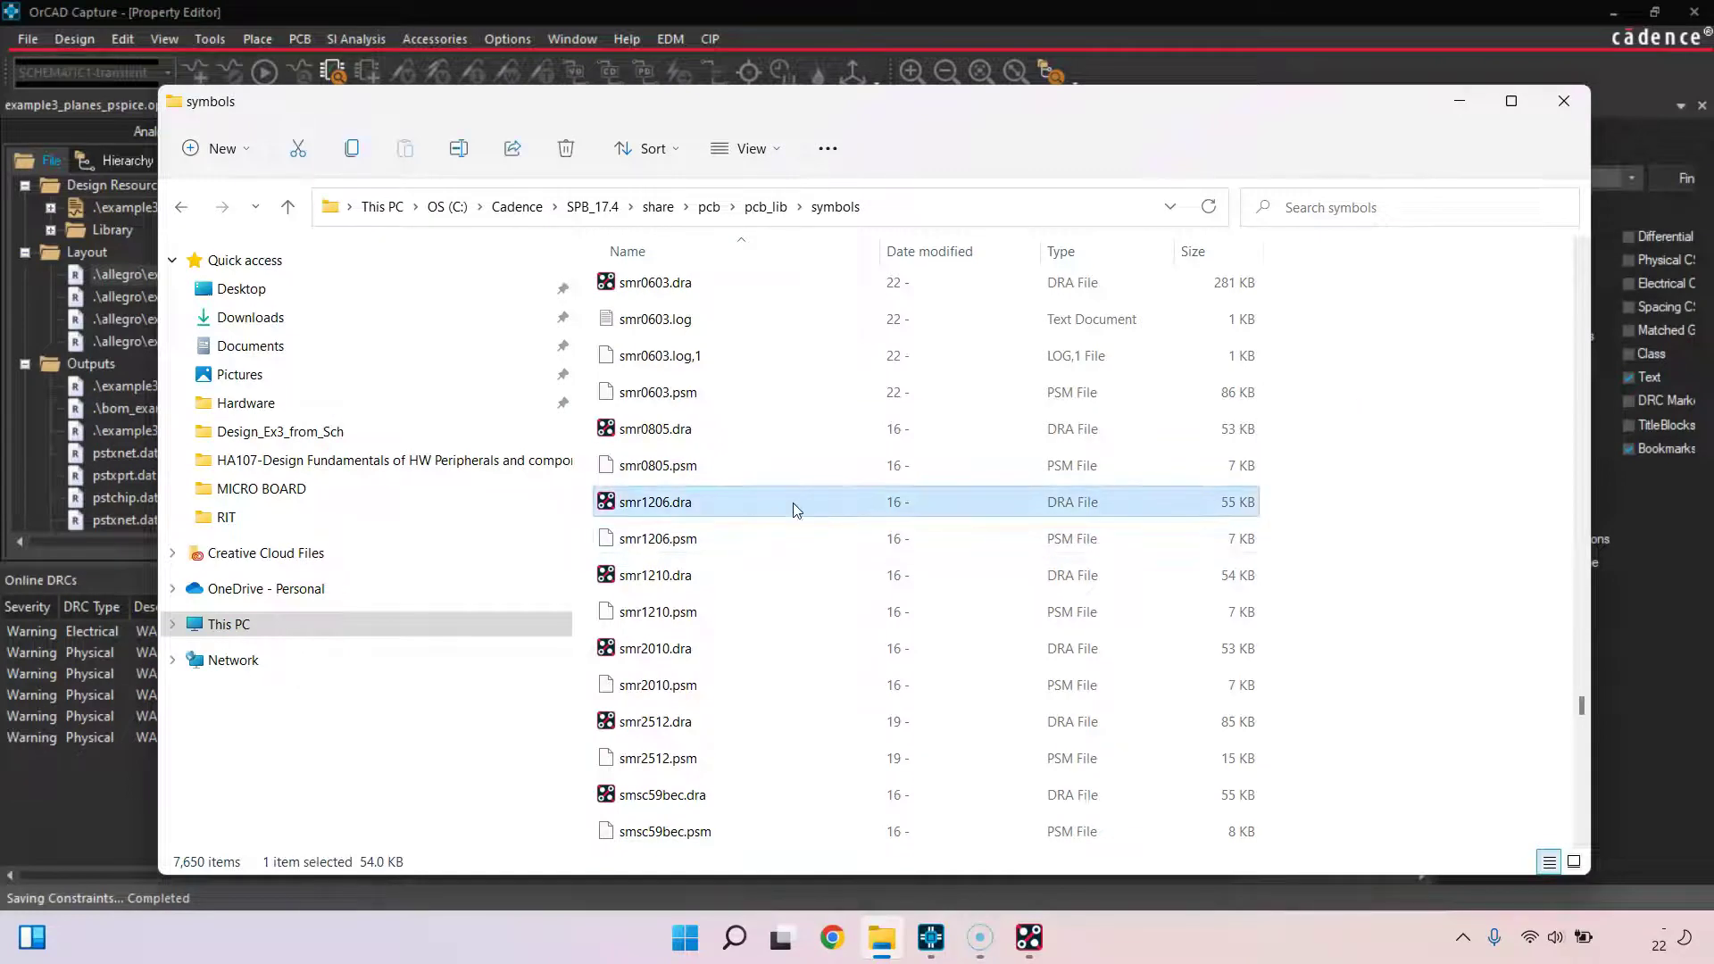
click(743, 541)
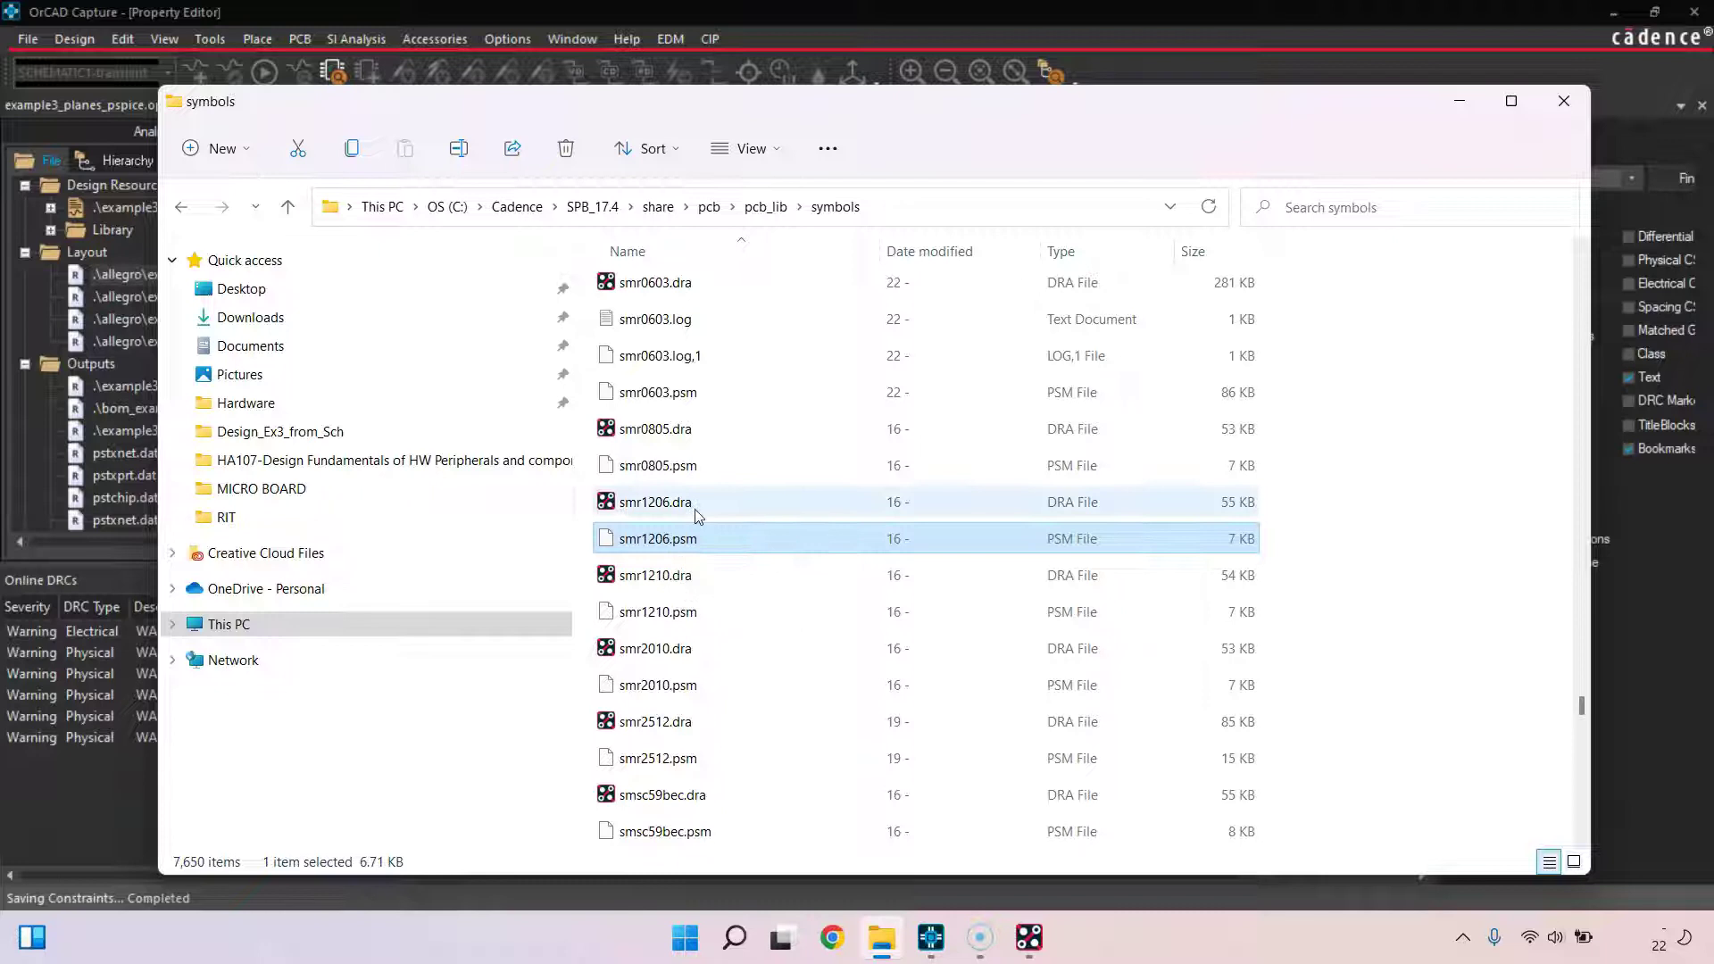
click(731, 518)
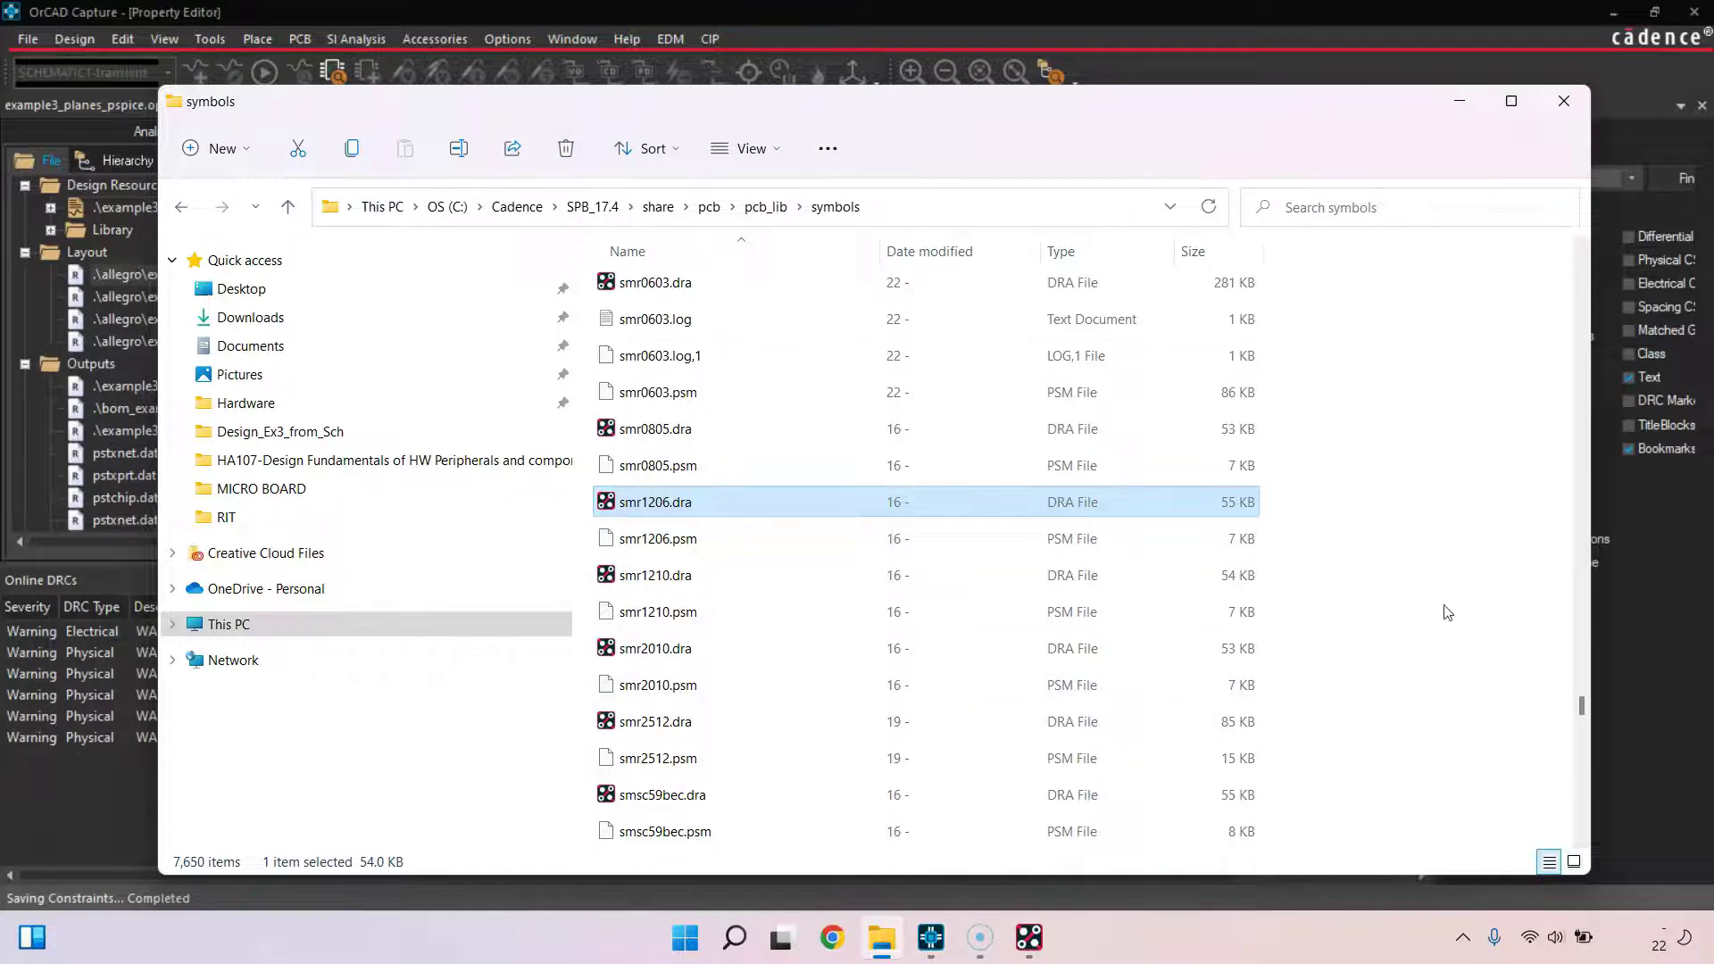
click(1342, 558)
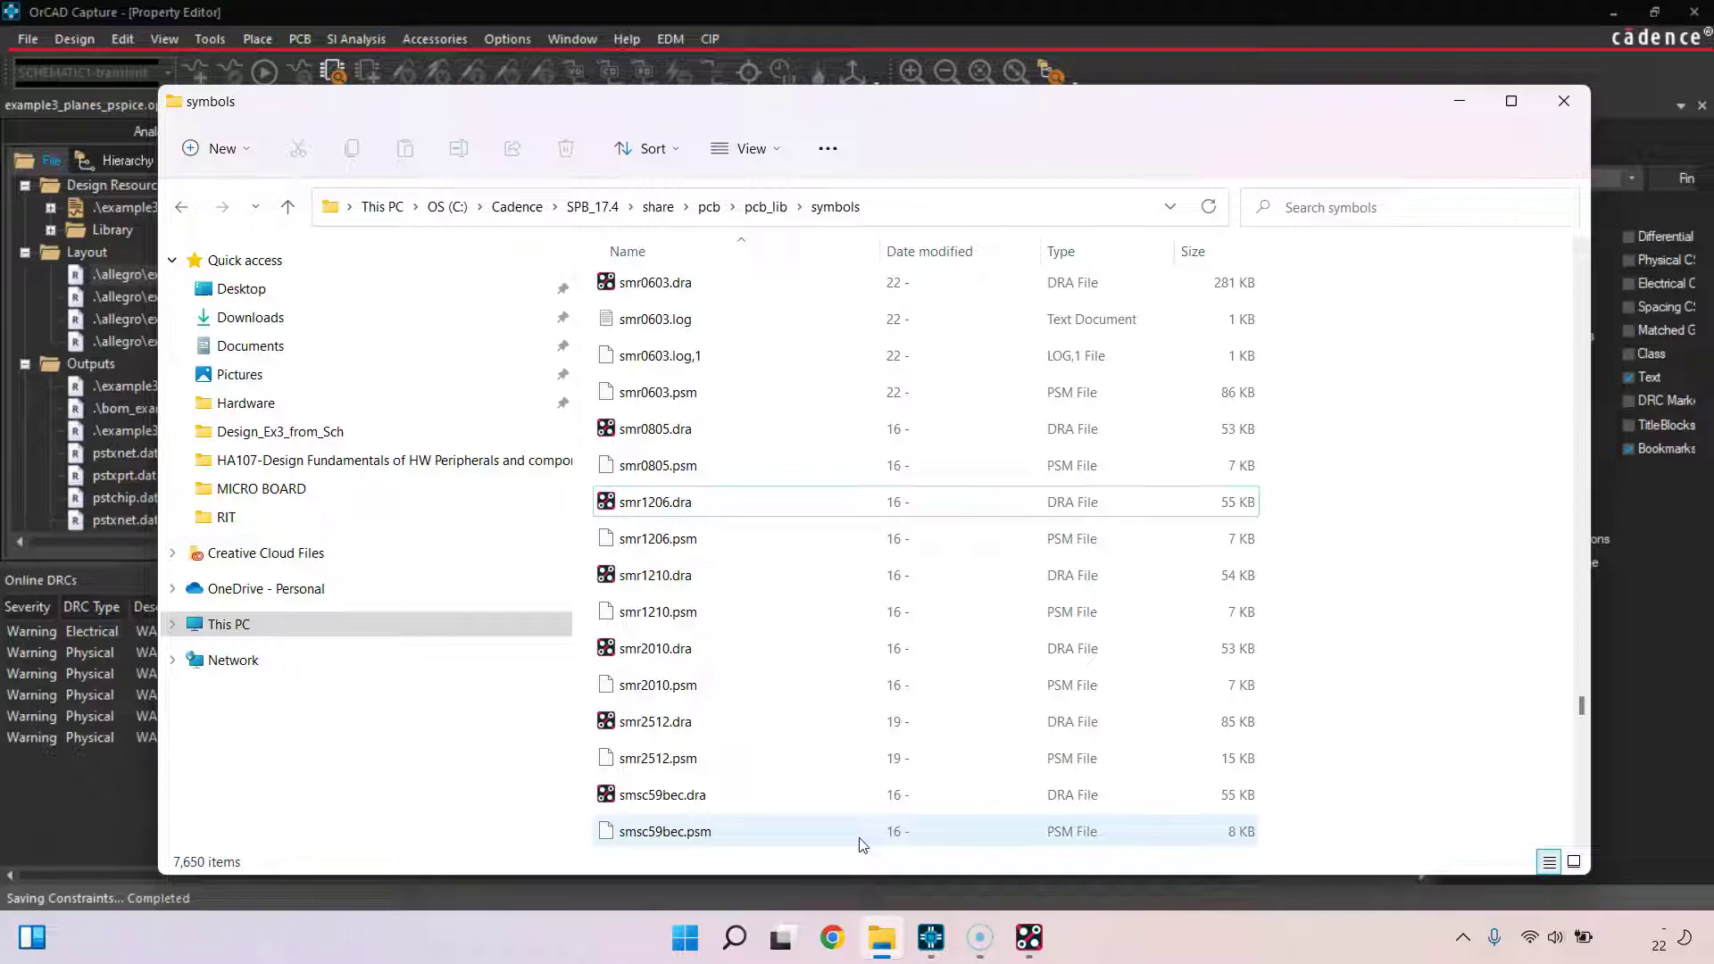
click(1022, 940)
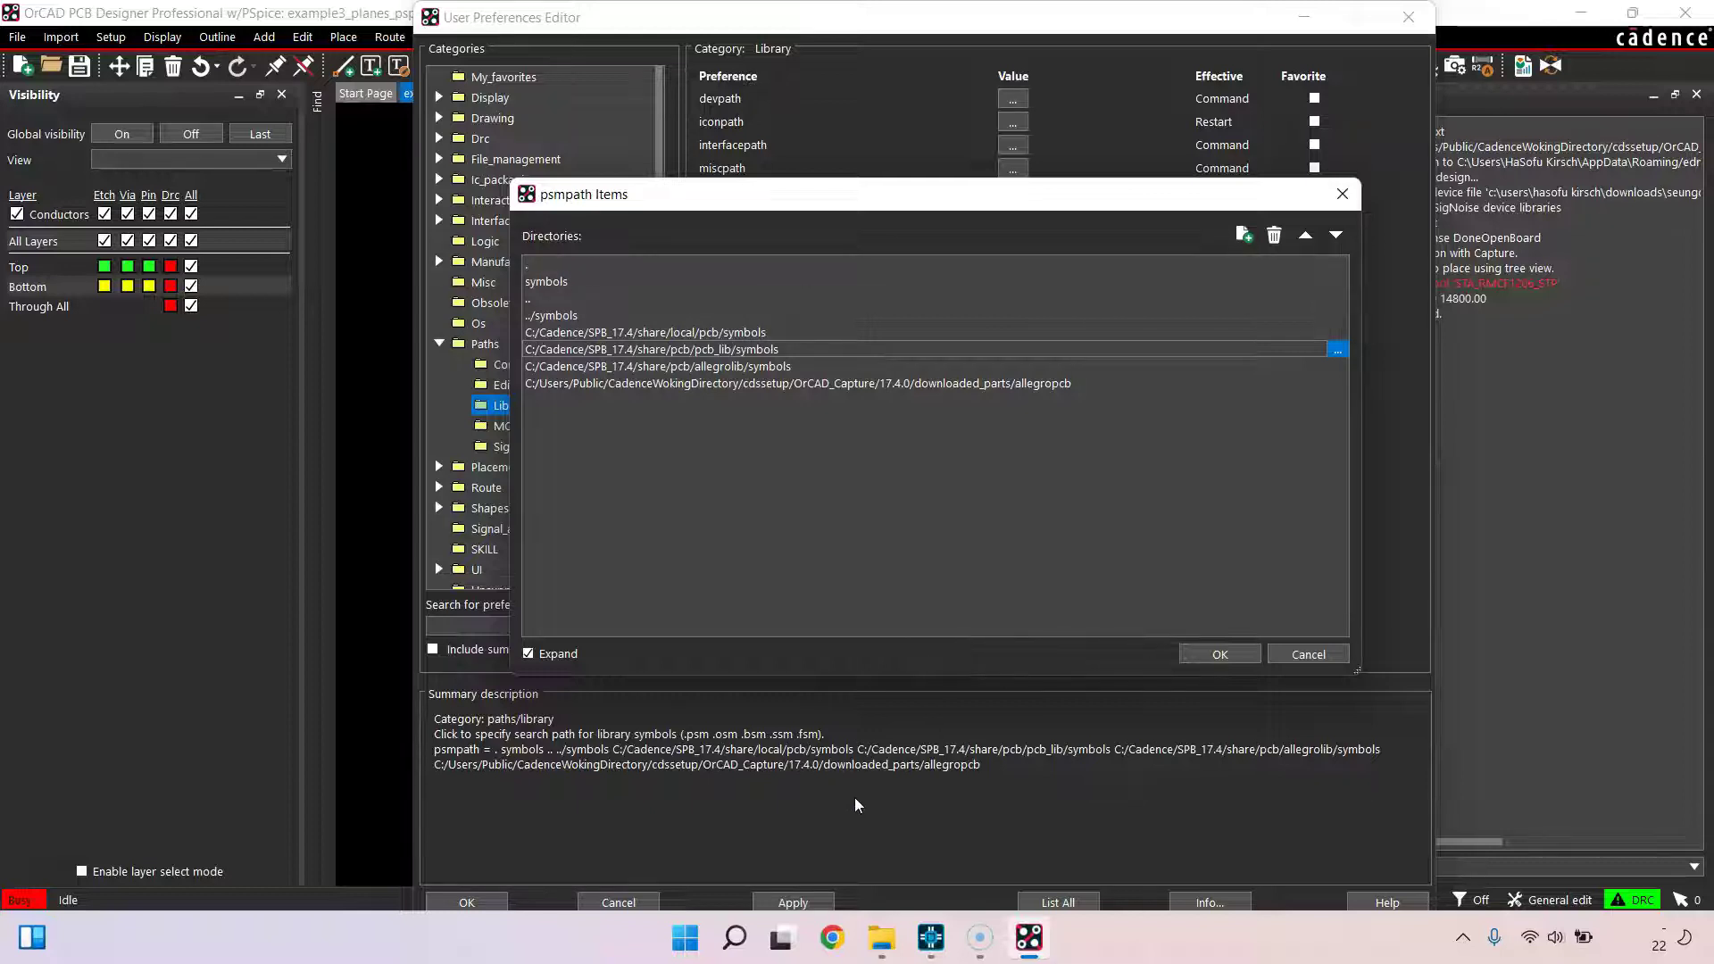
Bring up PCB Designer's psmpath list showing the pcb_lib/symbols search directory
mouse_move(924, 944)
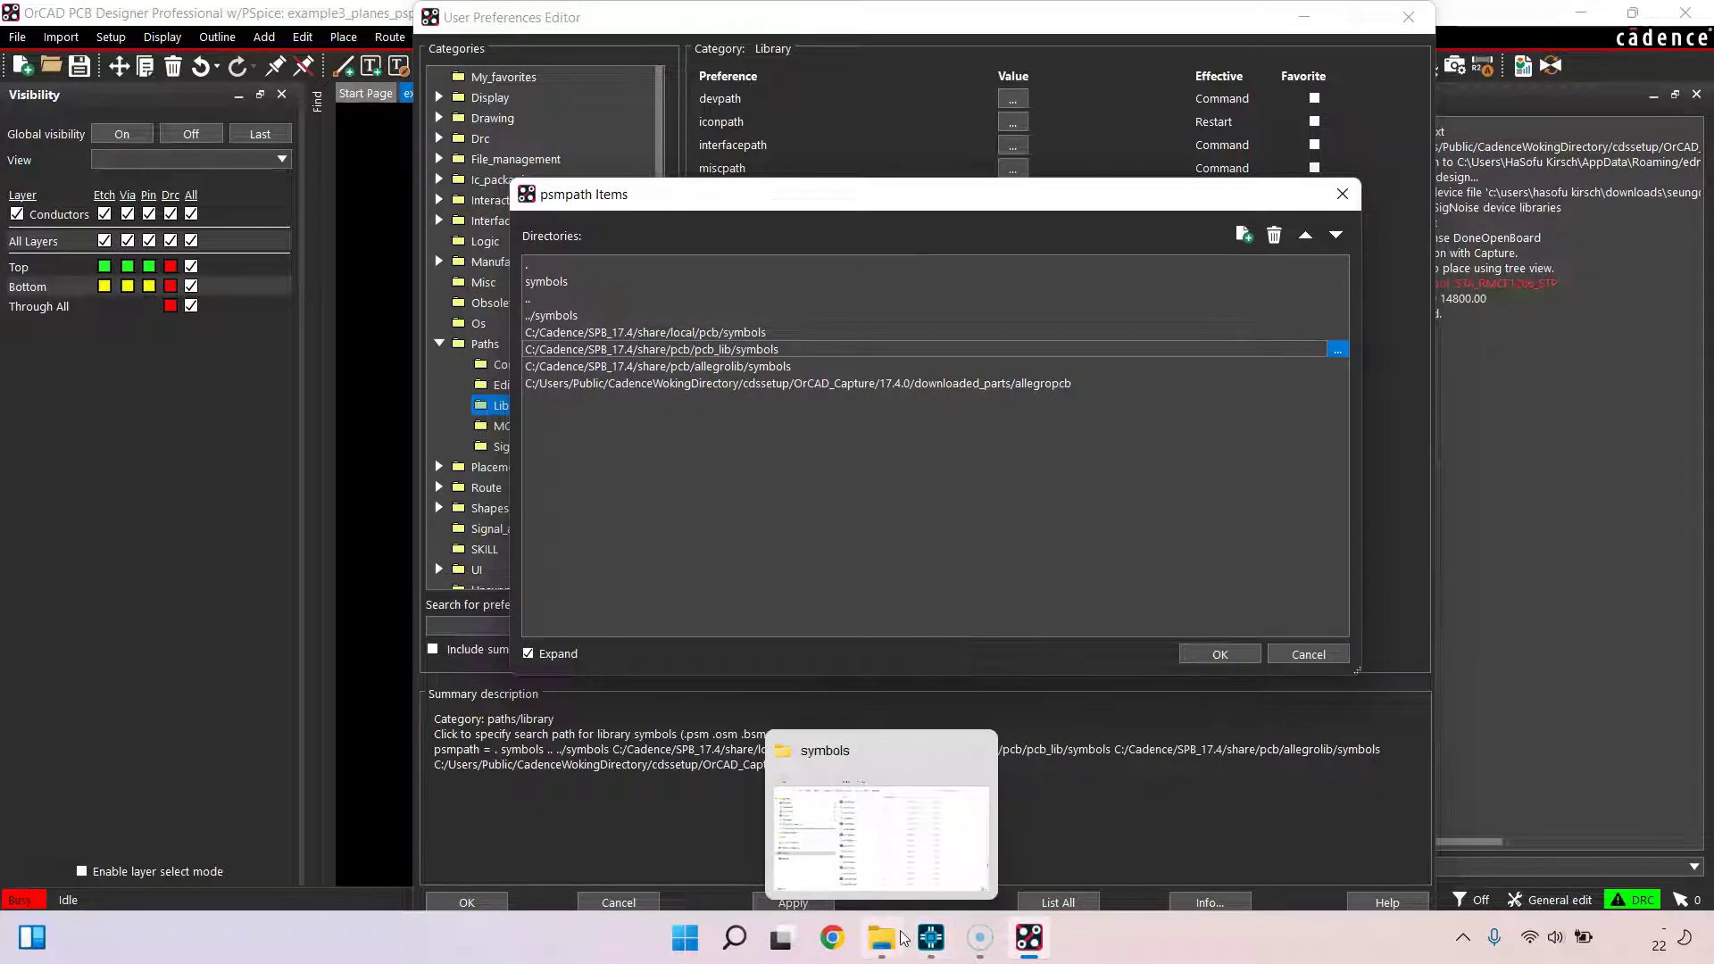
In Capture, check the .brd entry's actions, then show the example3_planes_pspice.dsn context menu
click(931, 938)
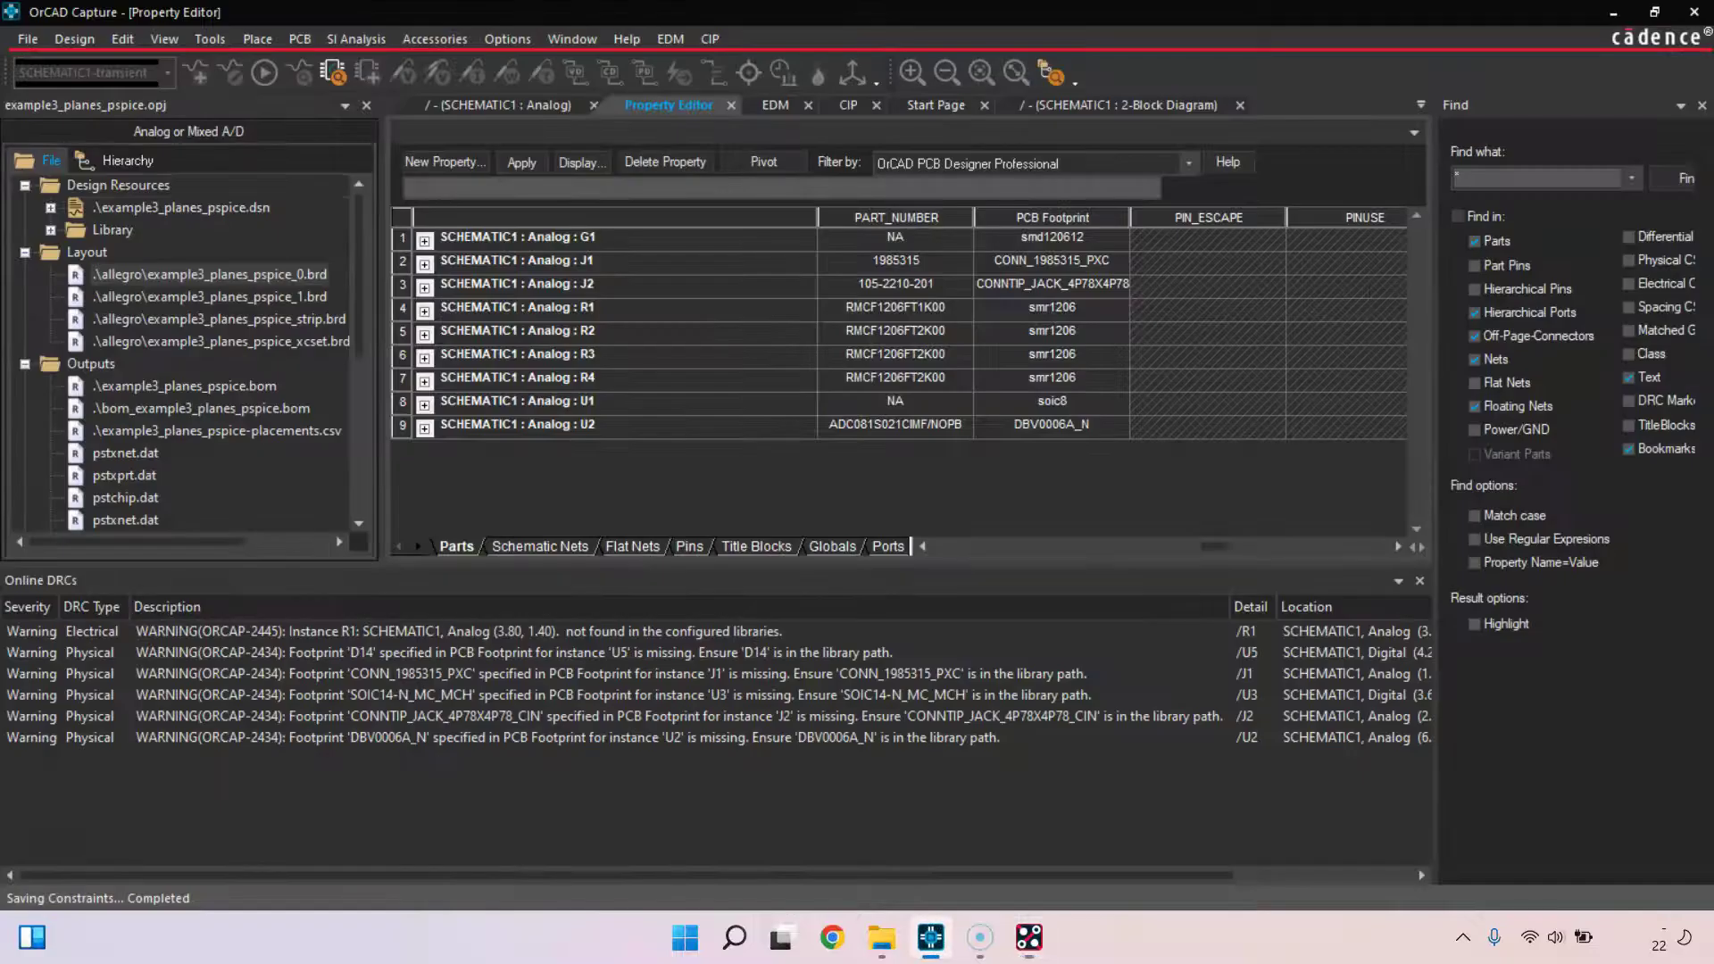
click(225, 274)
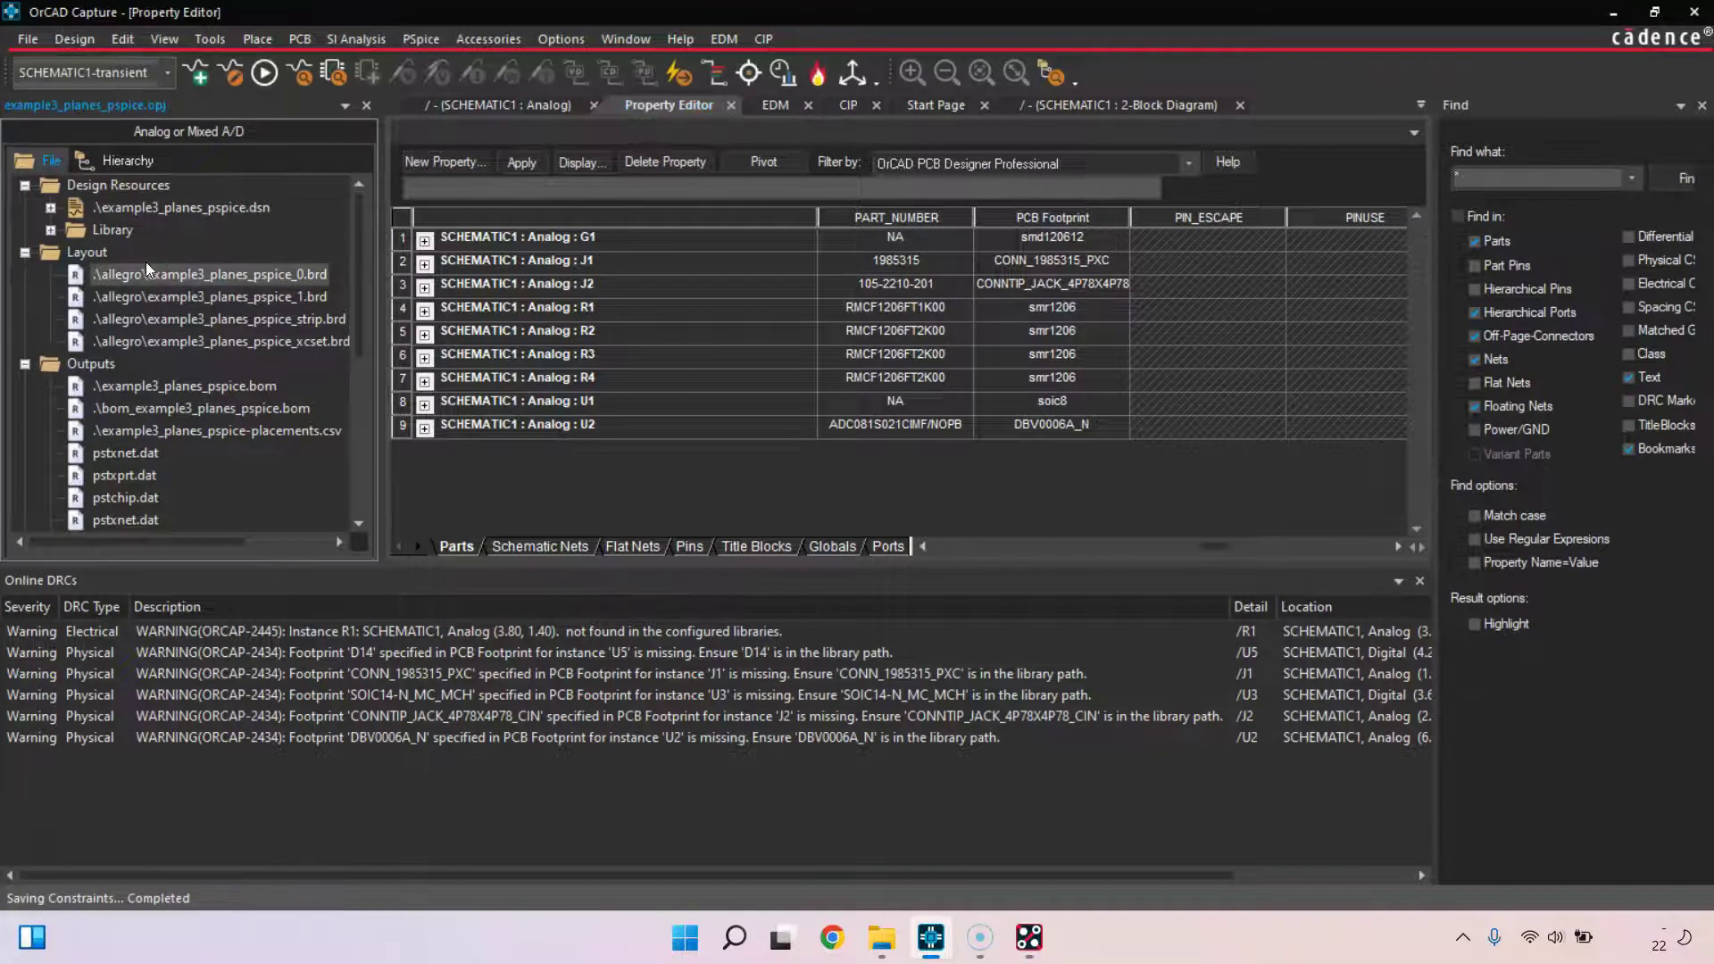
right_click(198, 277)
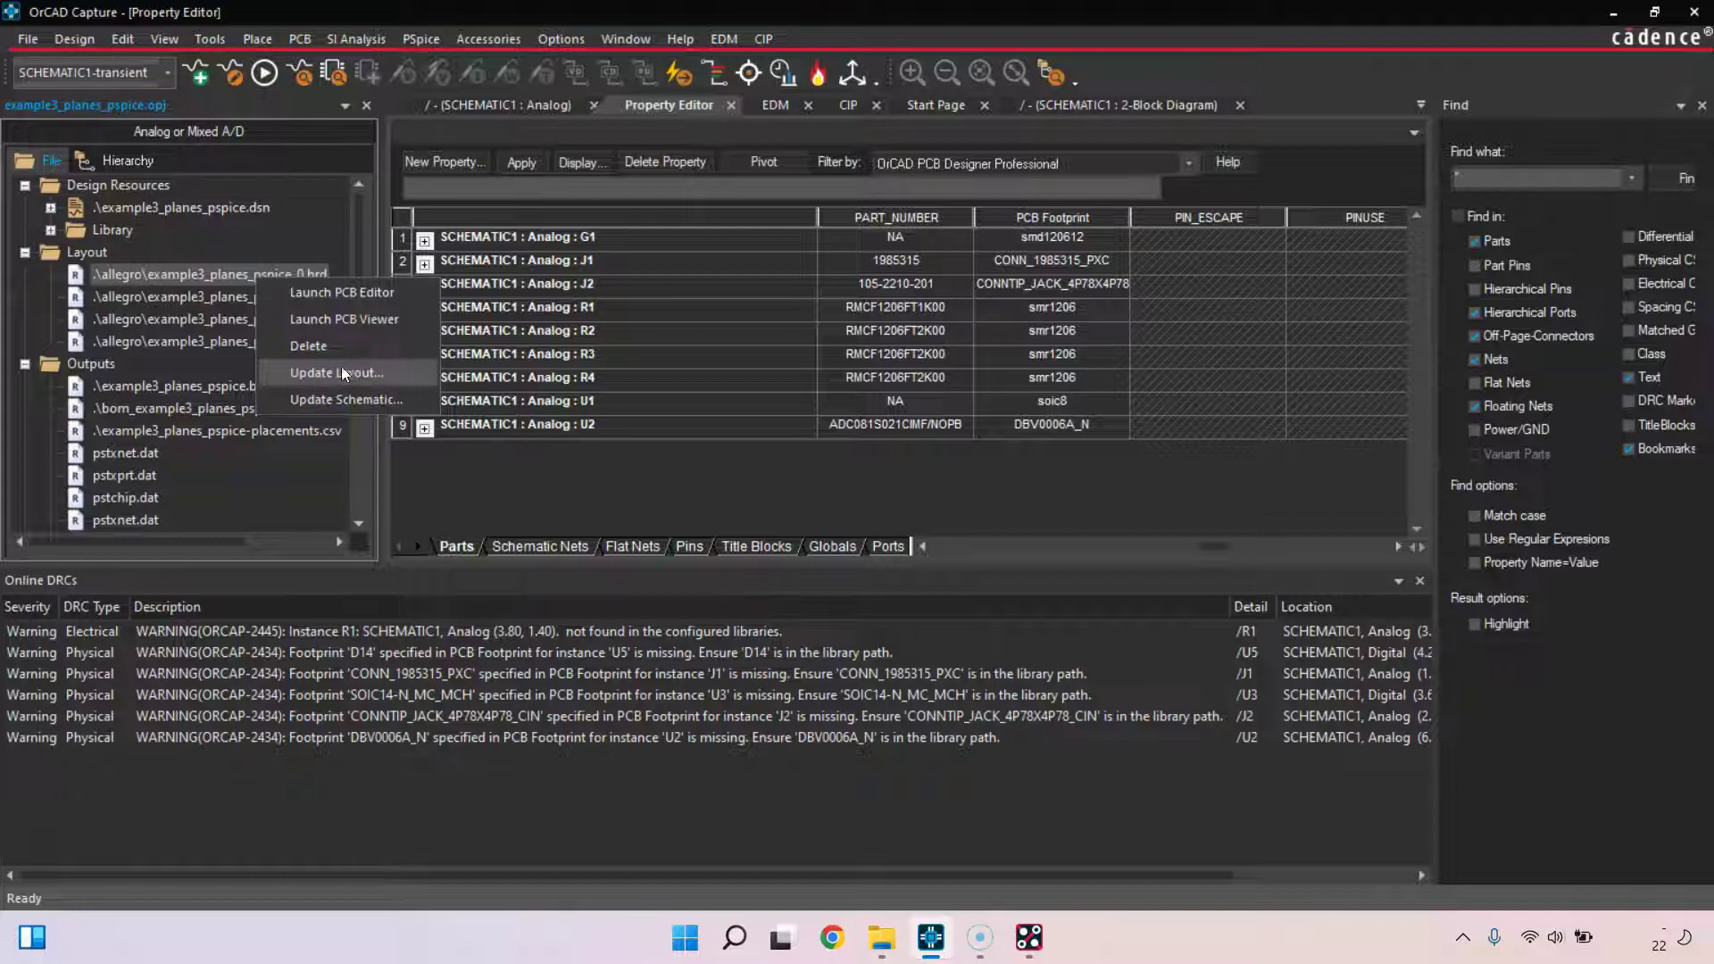
click(187, 223)
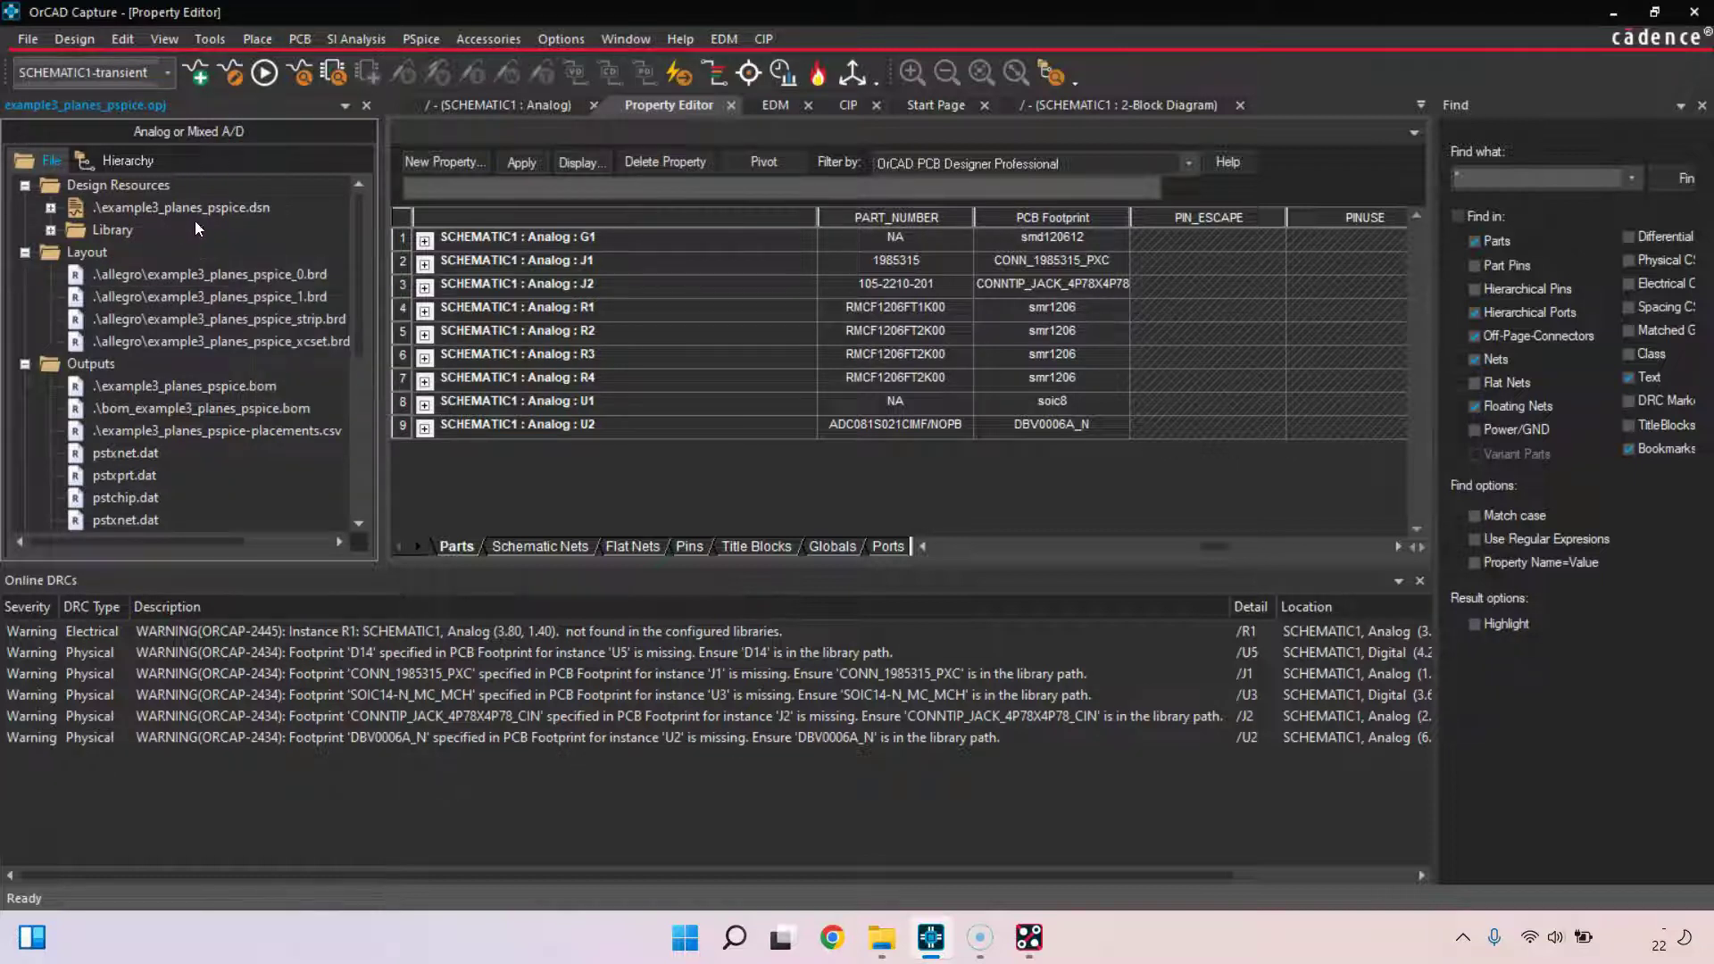
click(173, 207)
right_click(242, 212)
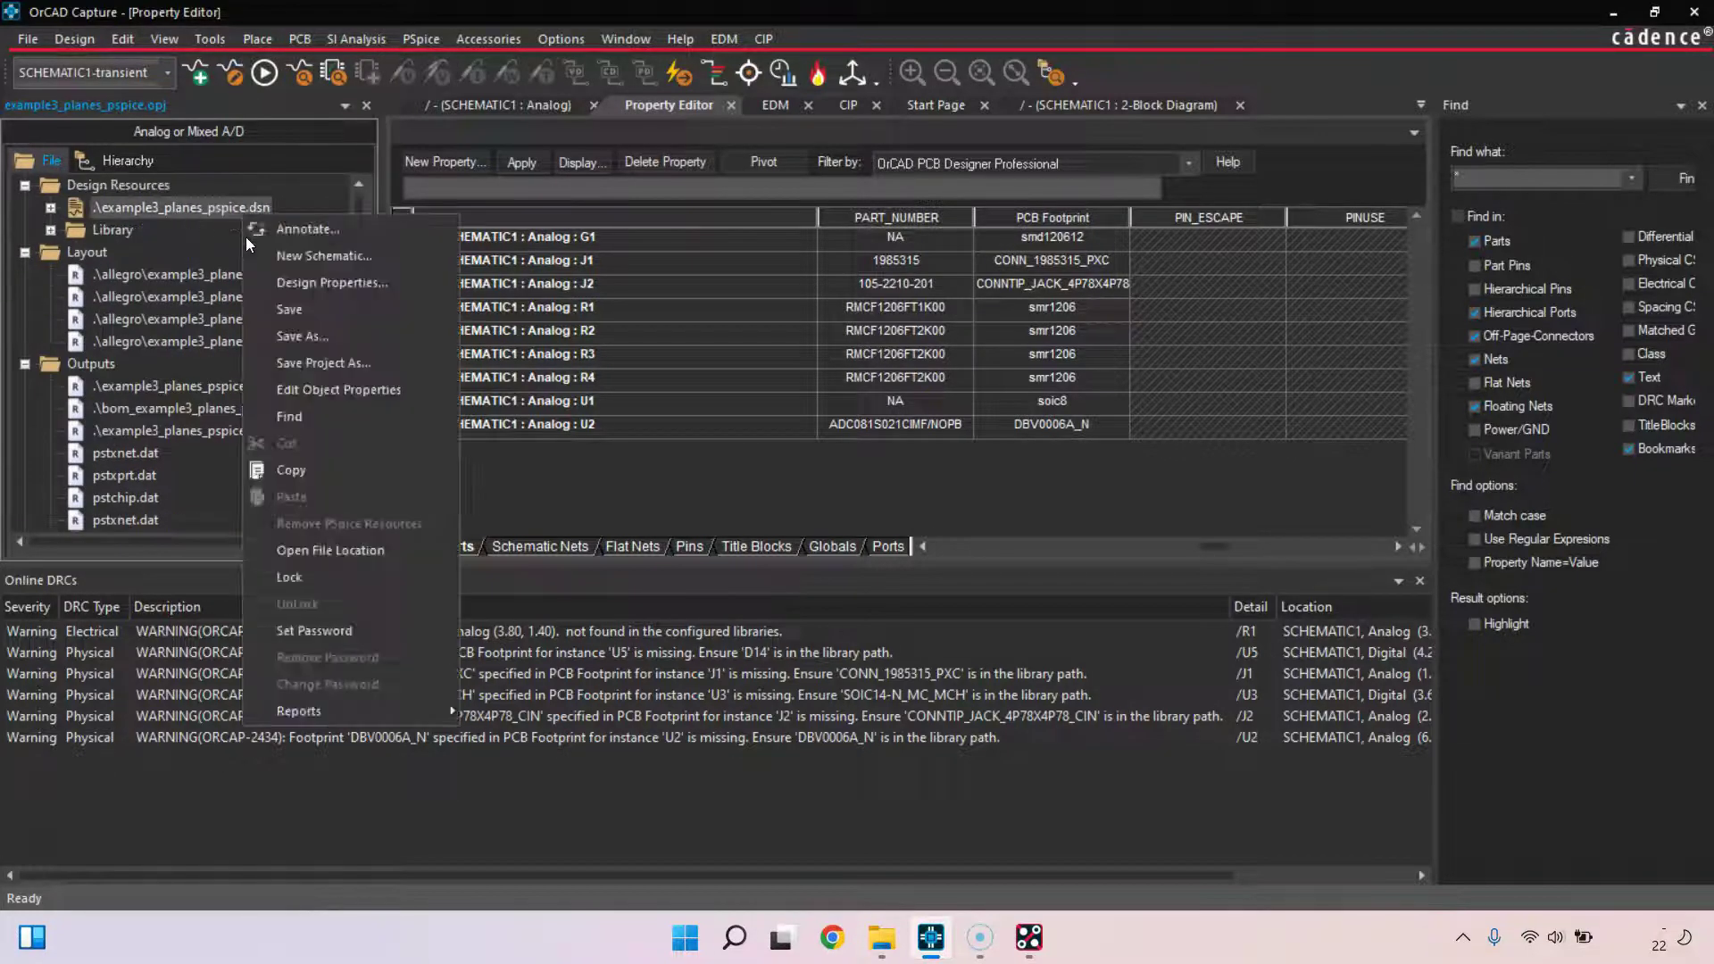
Open the .dsn file's location and browse the allegro folder to example3_planes_pspice_0.brd
click(373, 553)
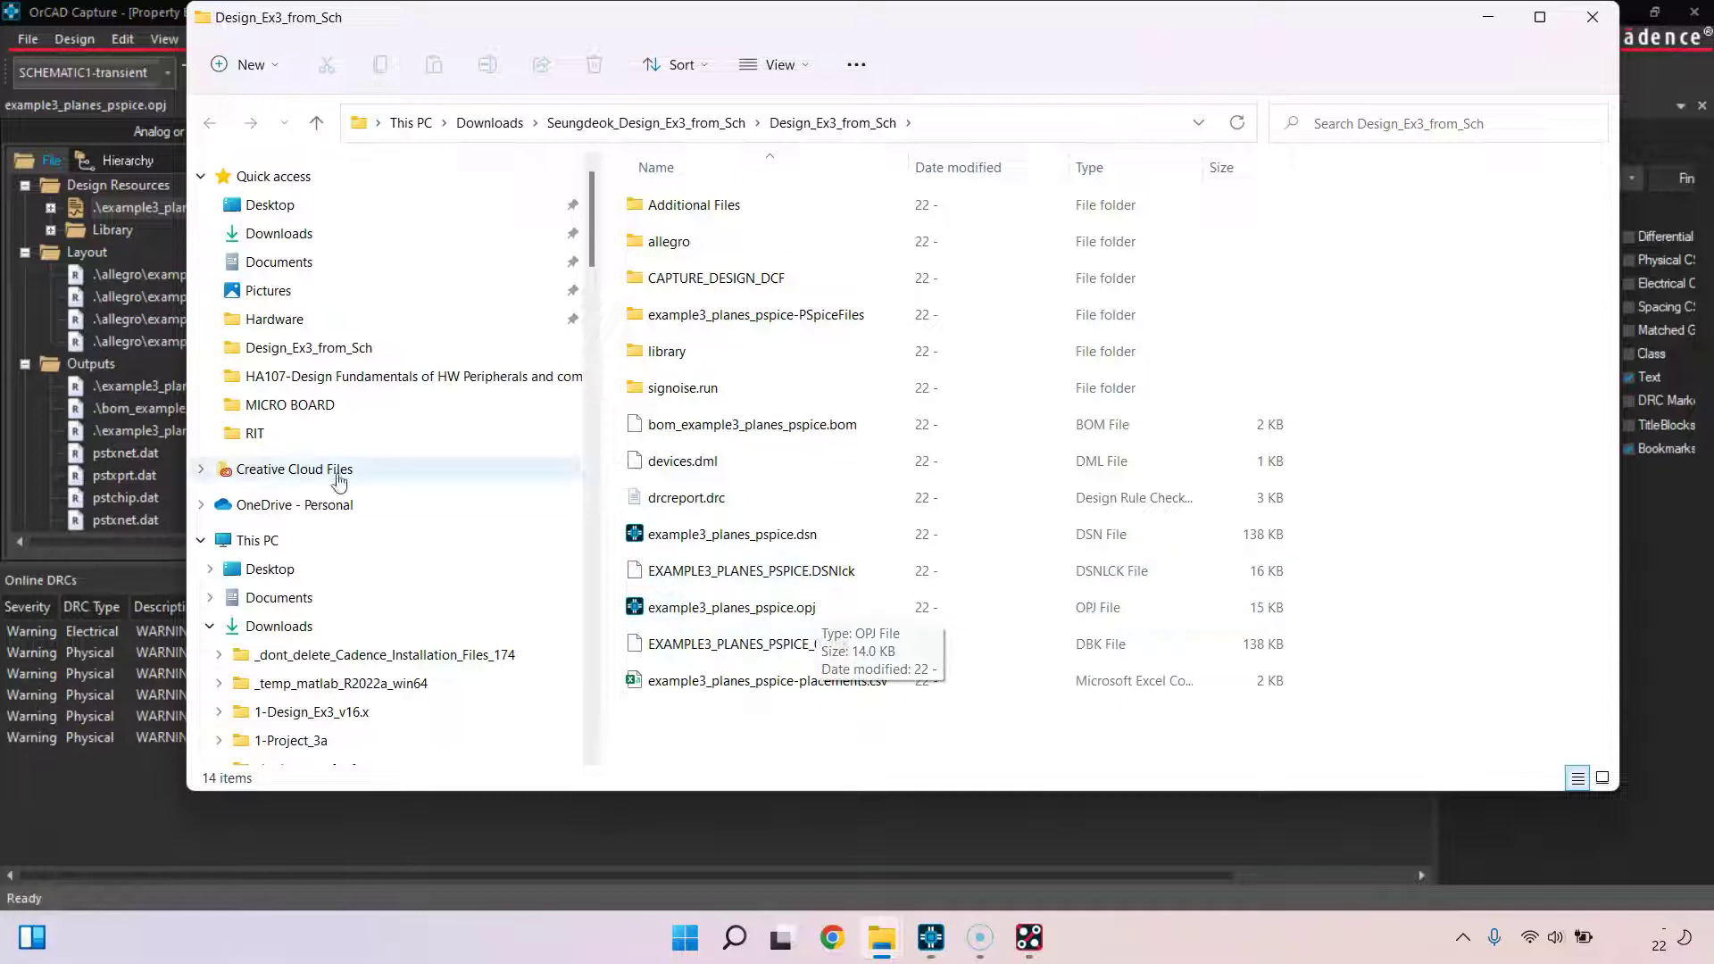
drag(453, 15, 621, 85)
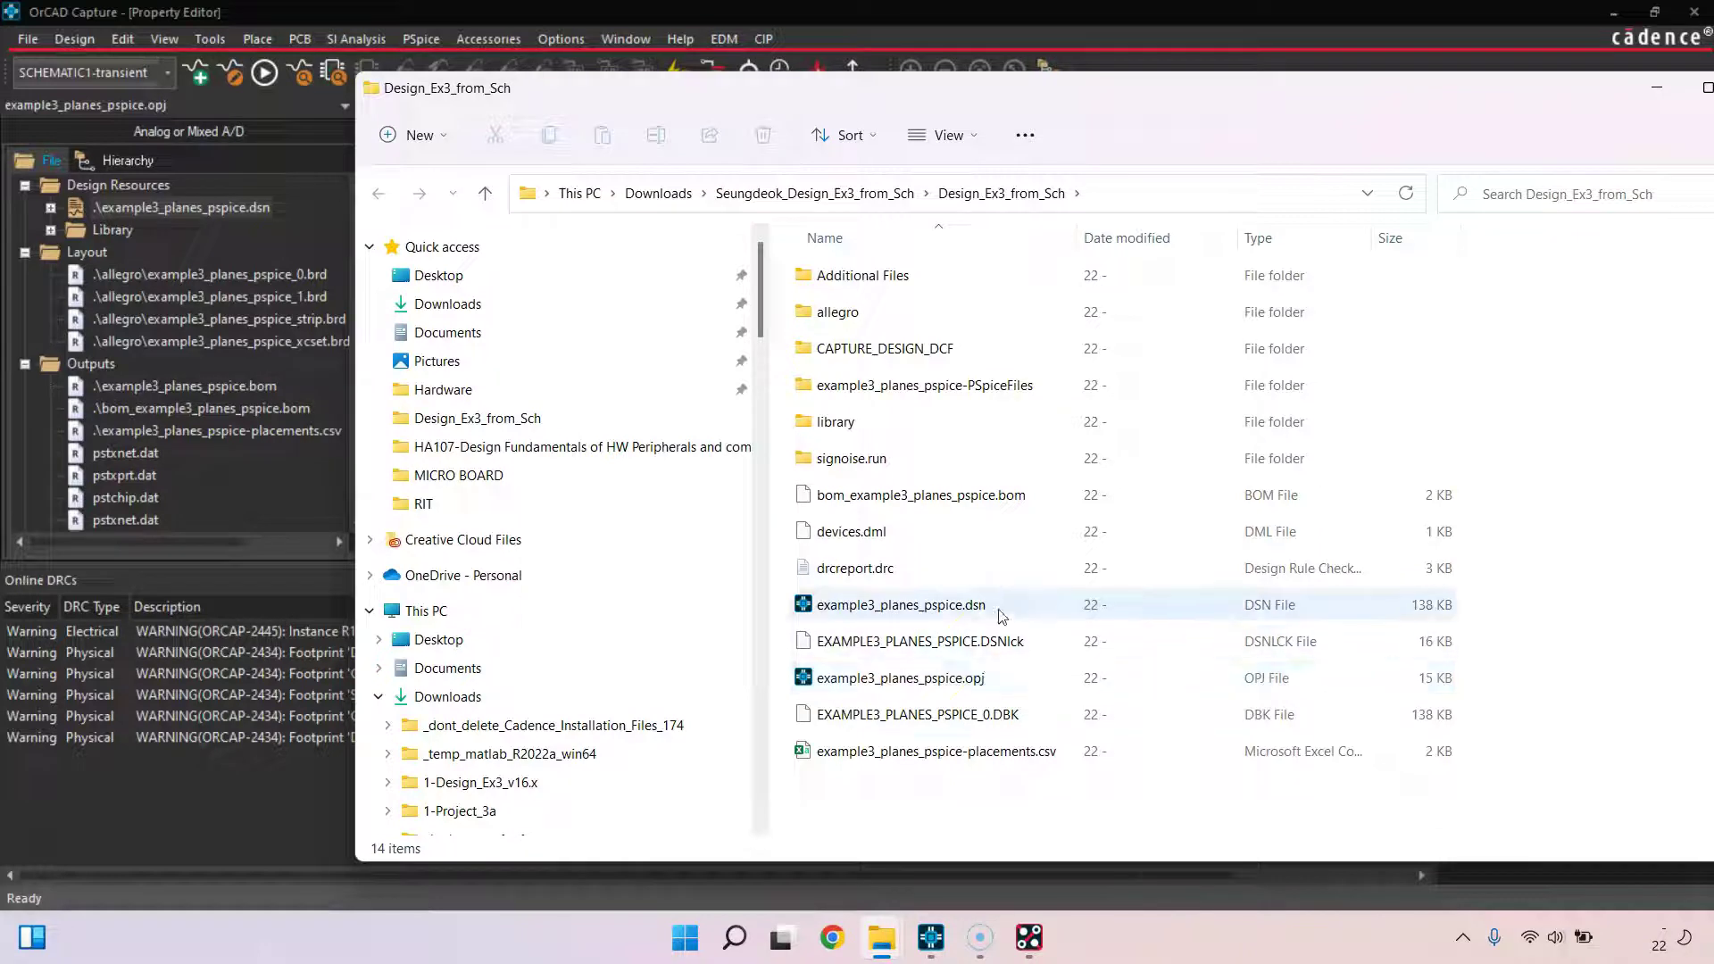
click(942, 607)
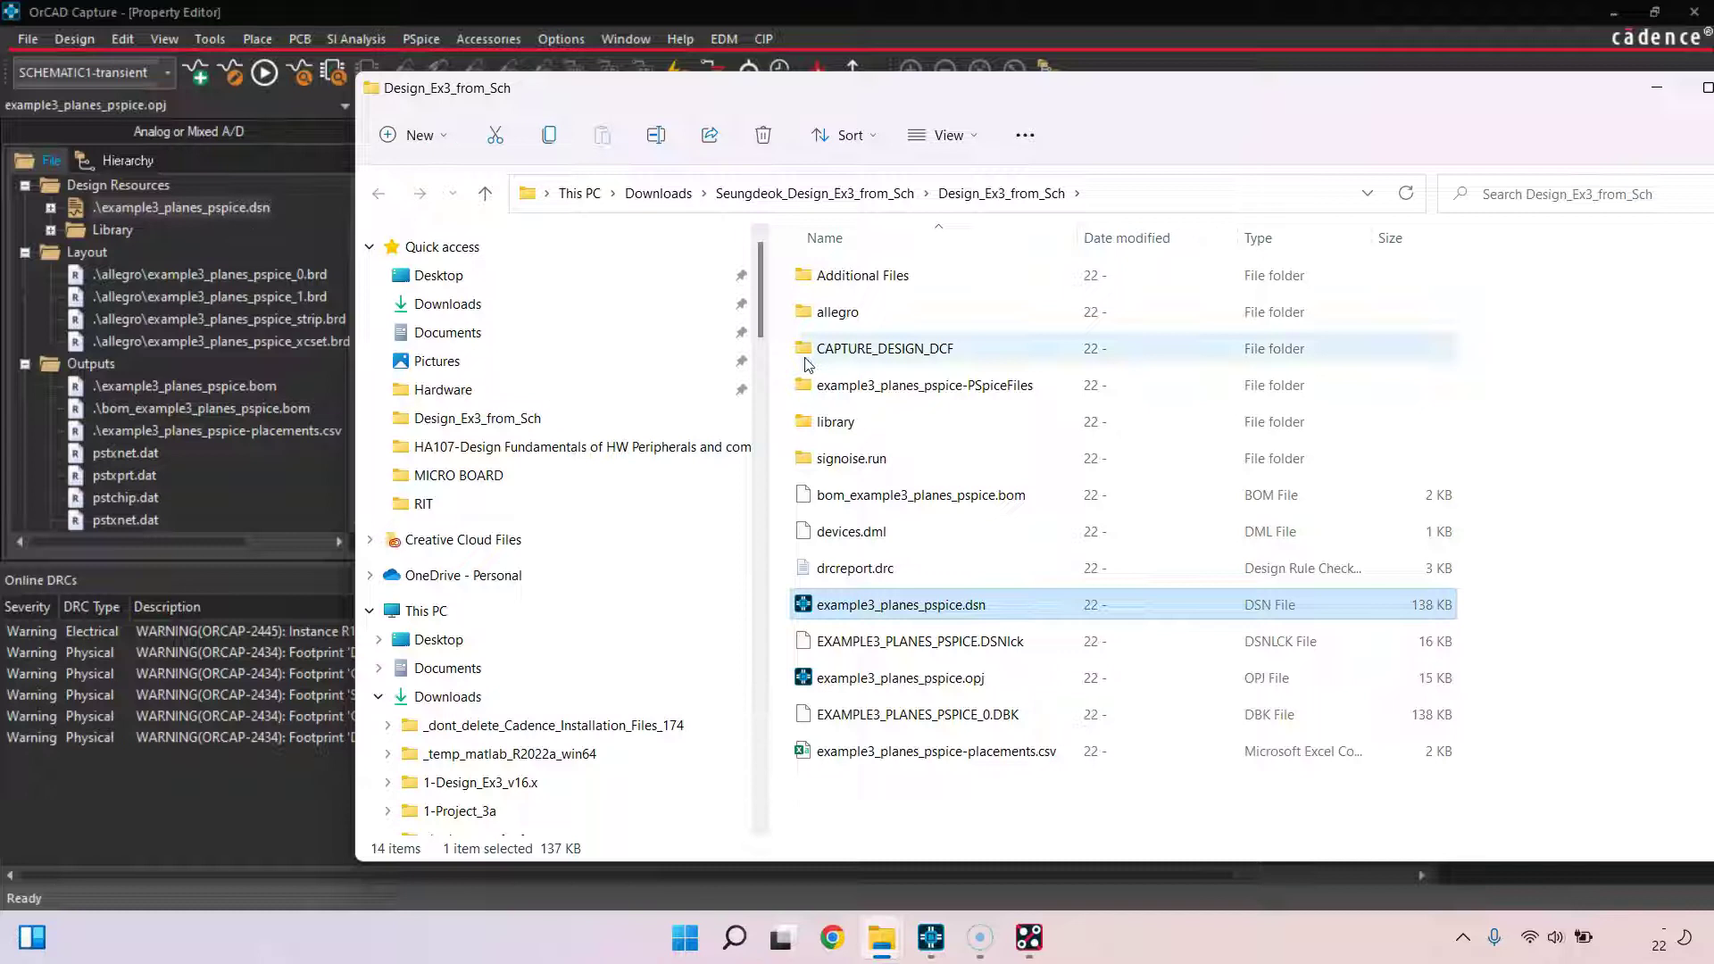
double_click(926, 318)
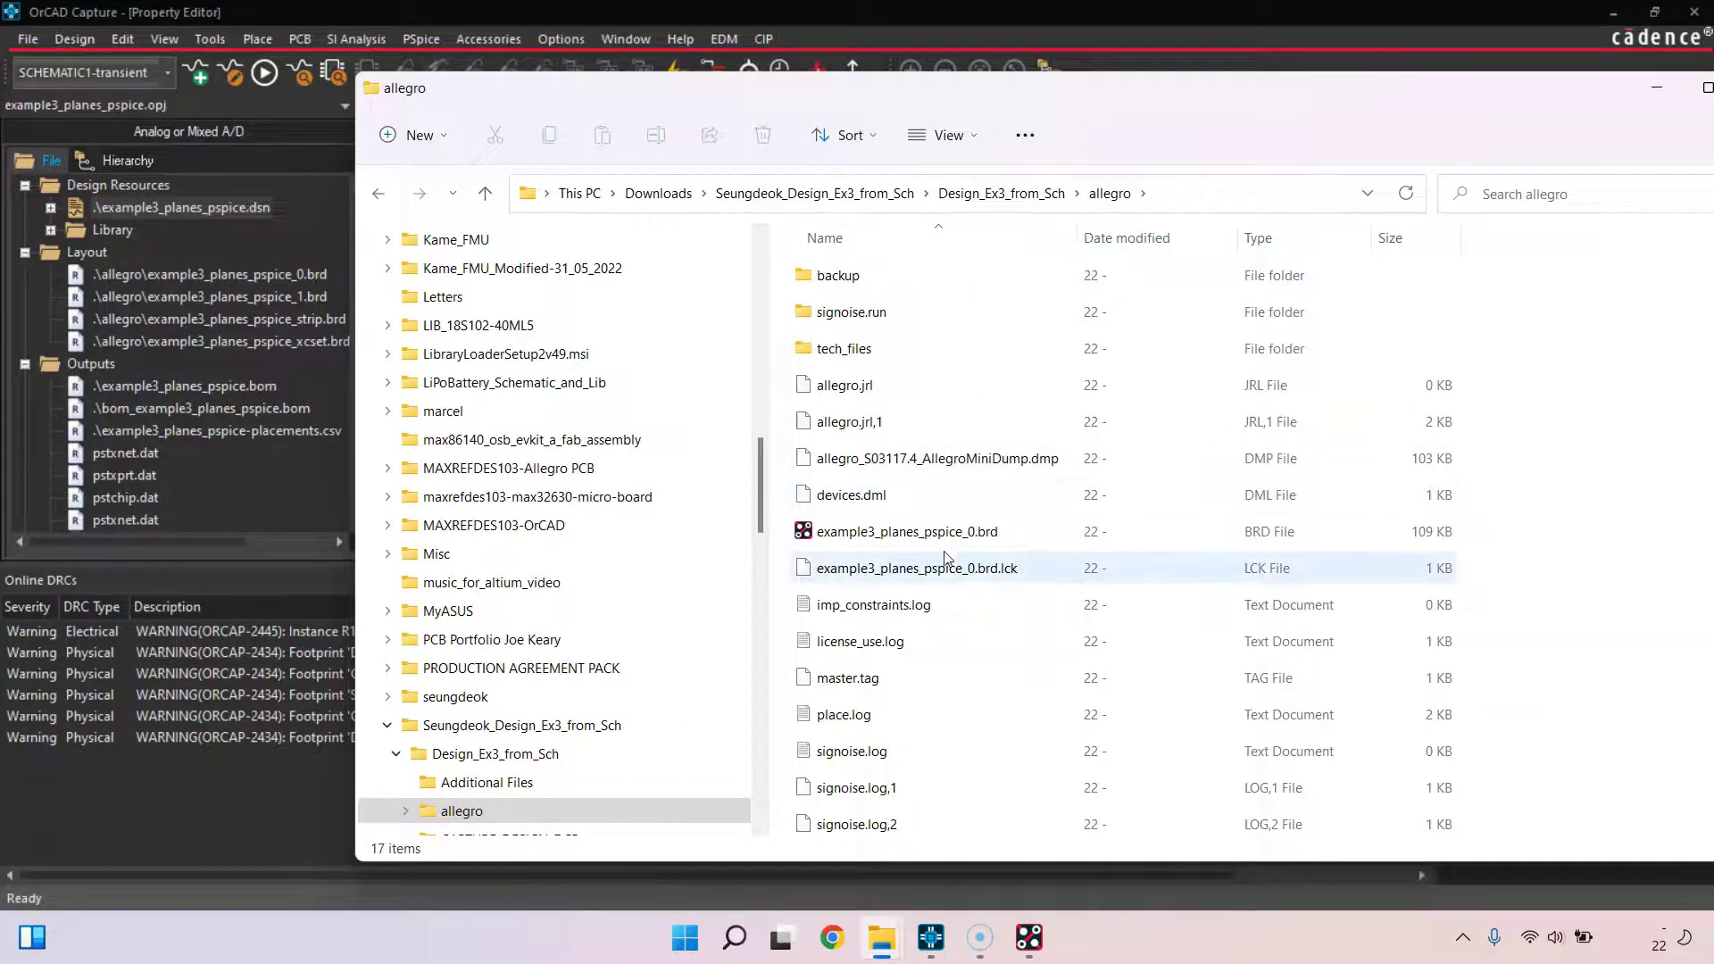
click(1035, 539)
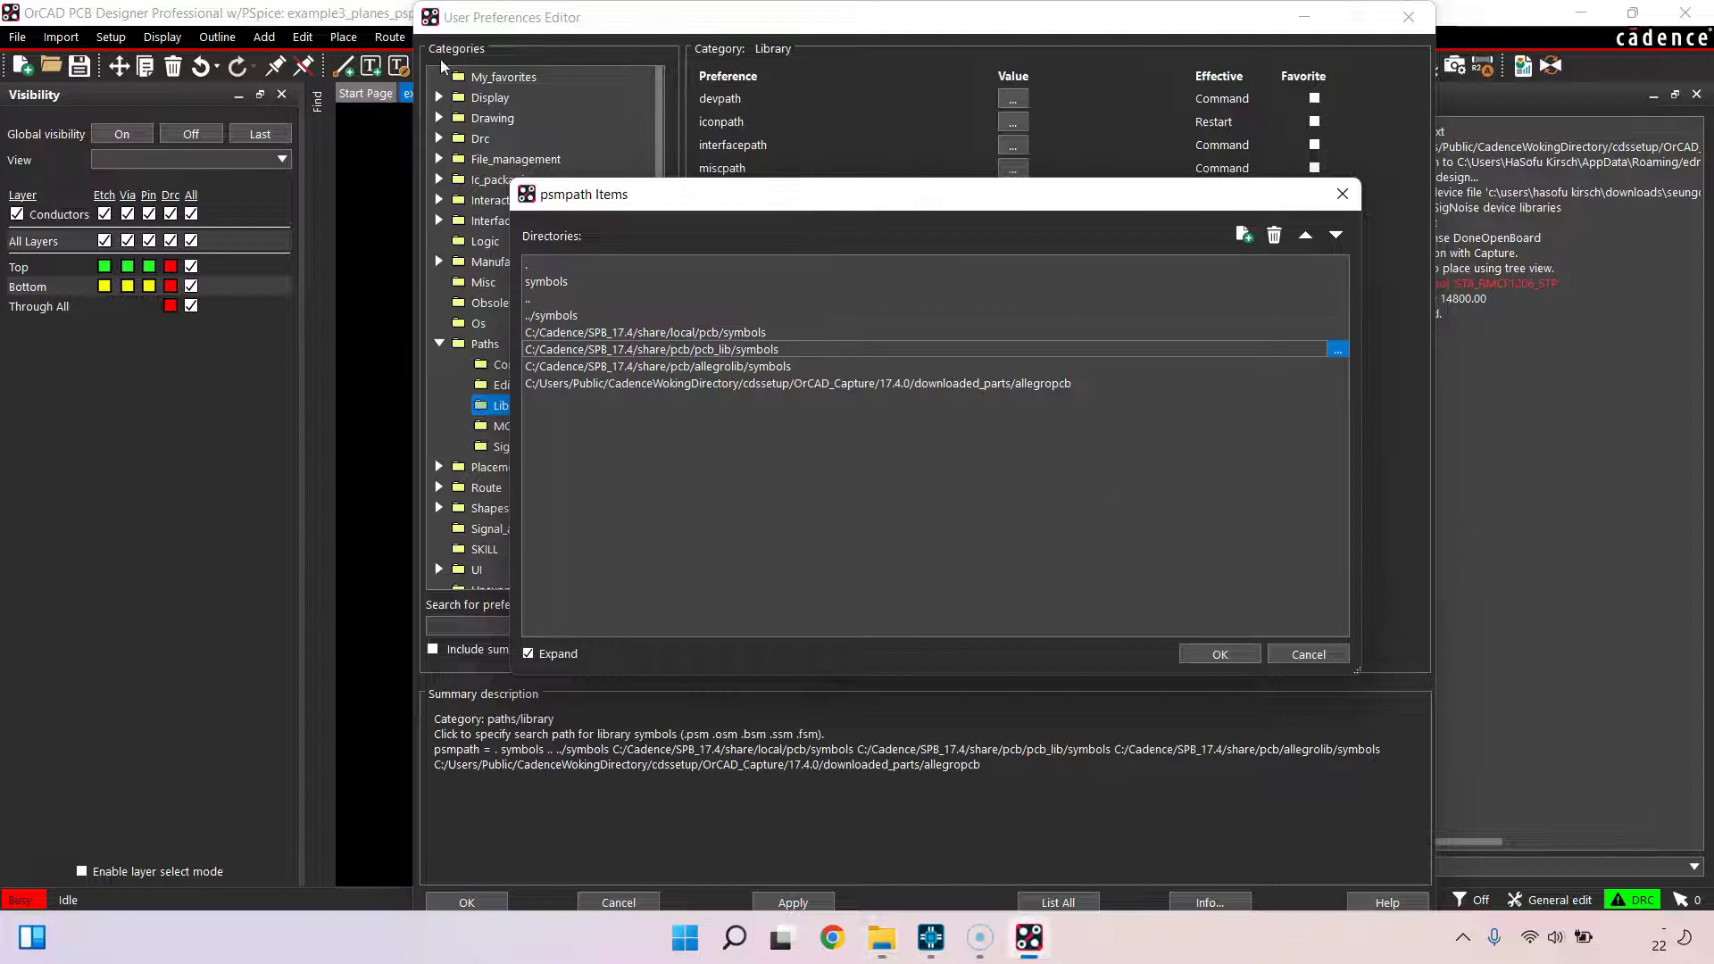
click(932, 937)
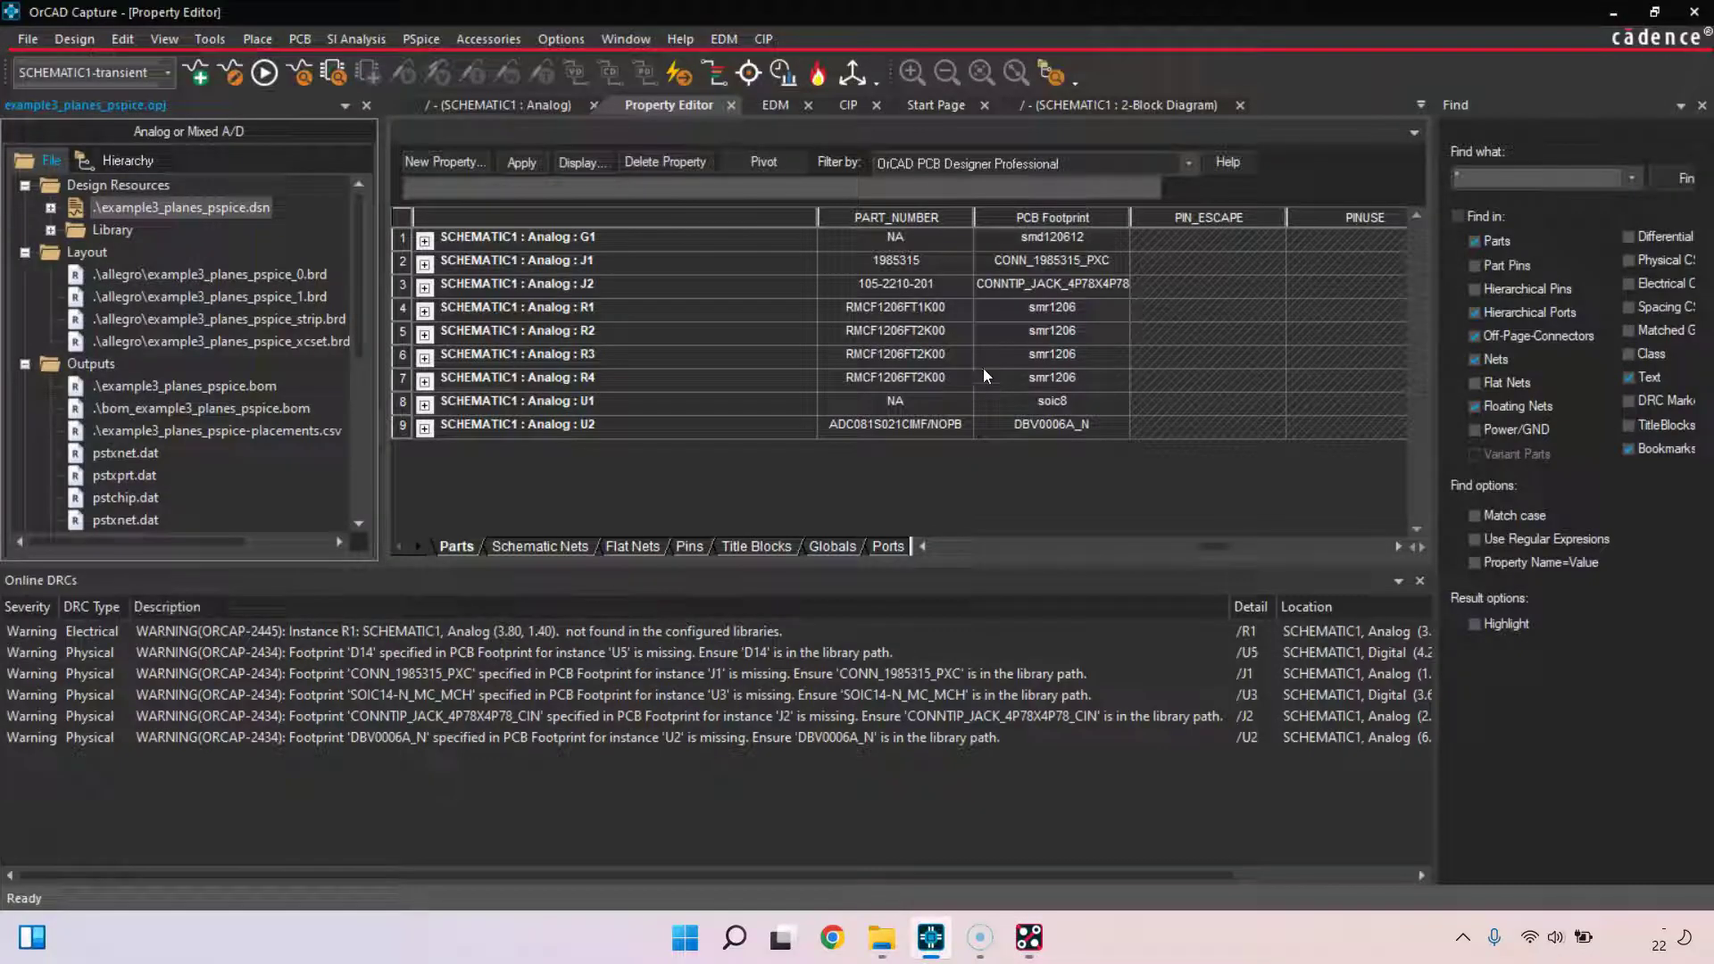
mouse_move(881, 938)
click(1008, 807)
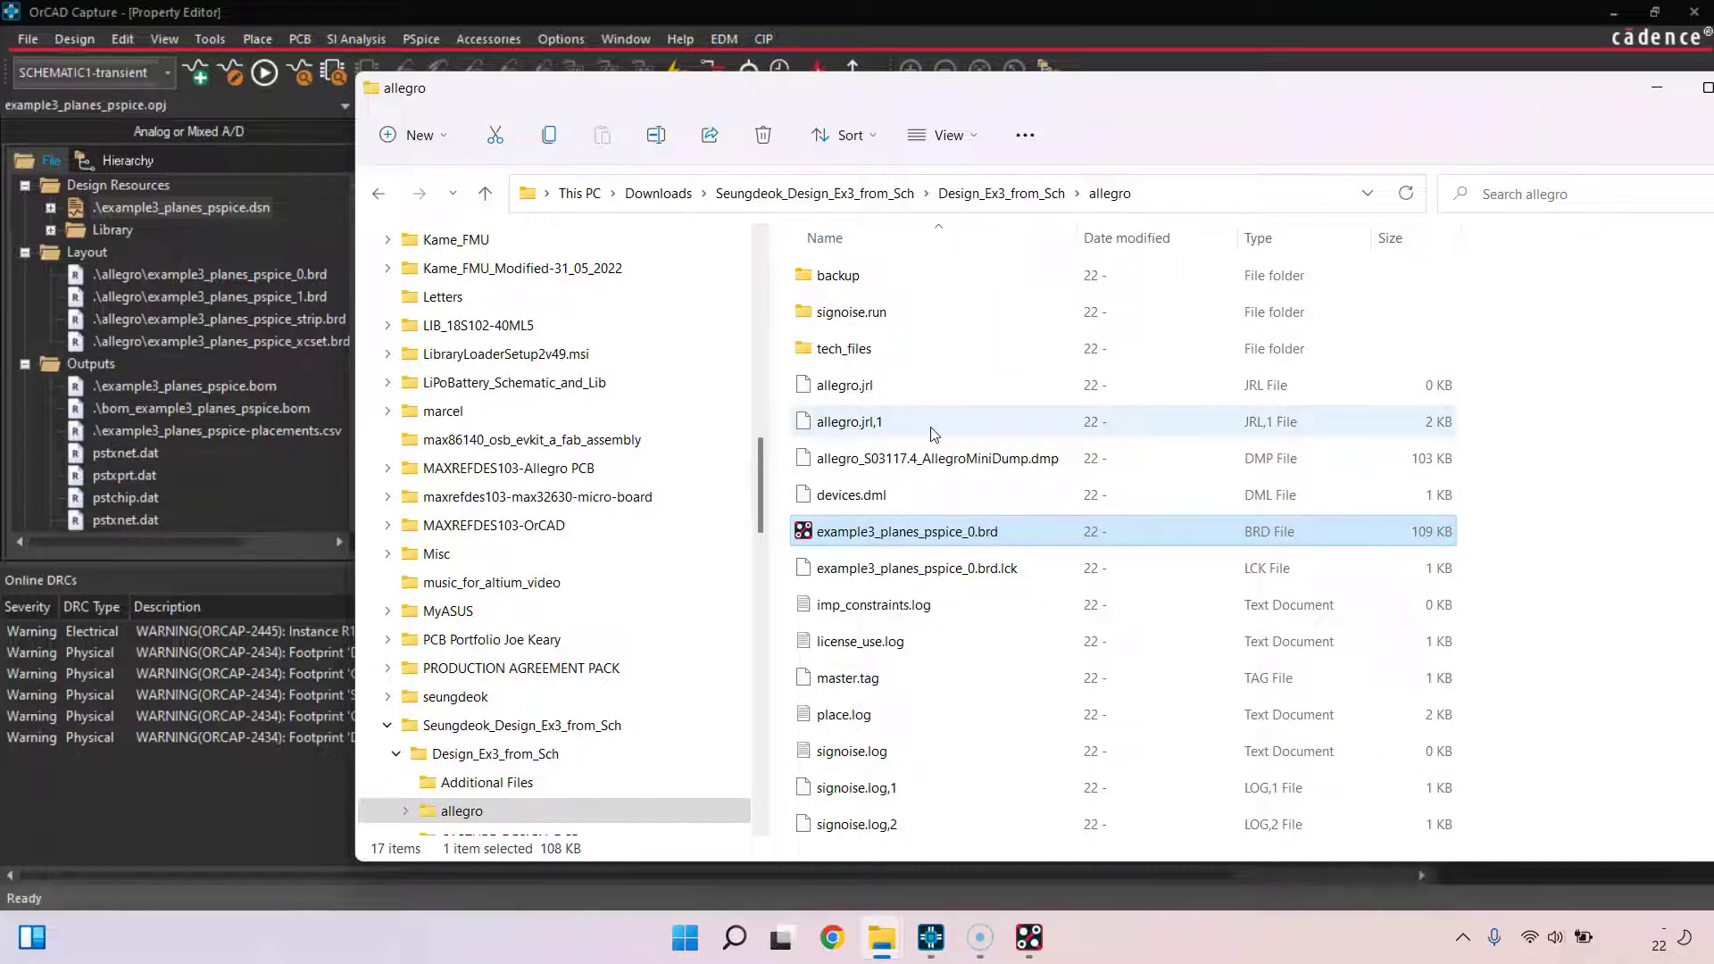
click(1558, 500)
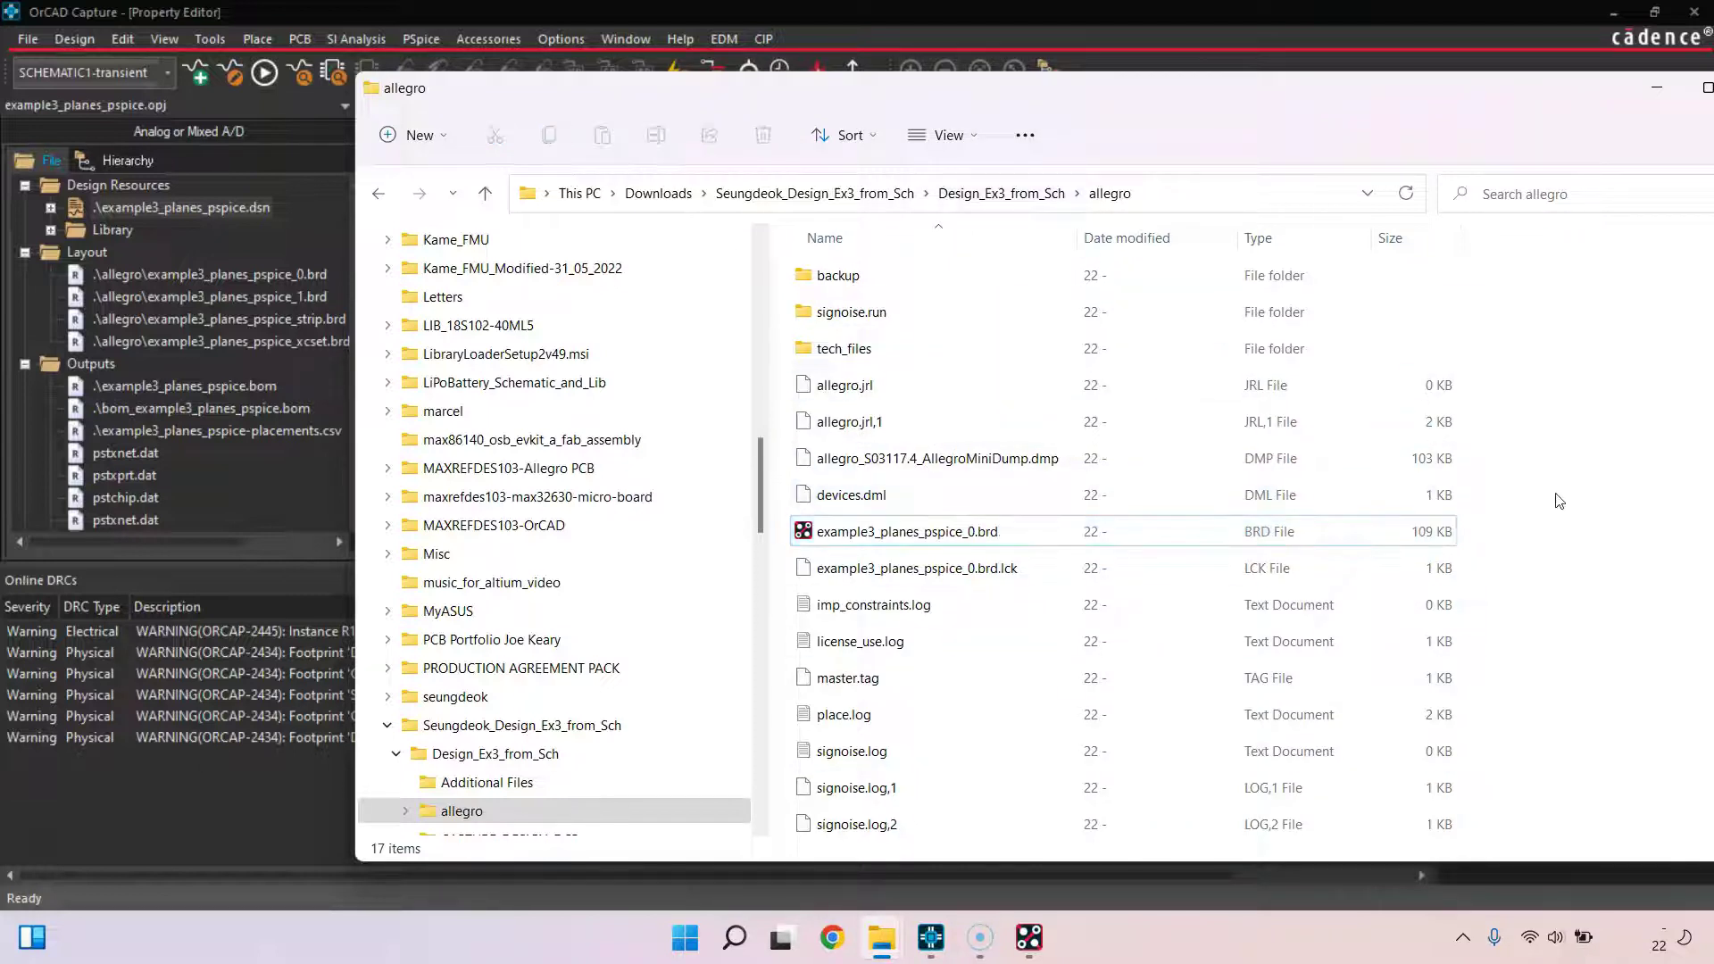
right_click(1558, 500)
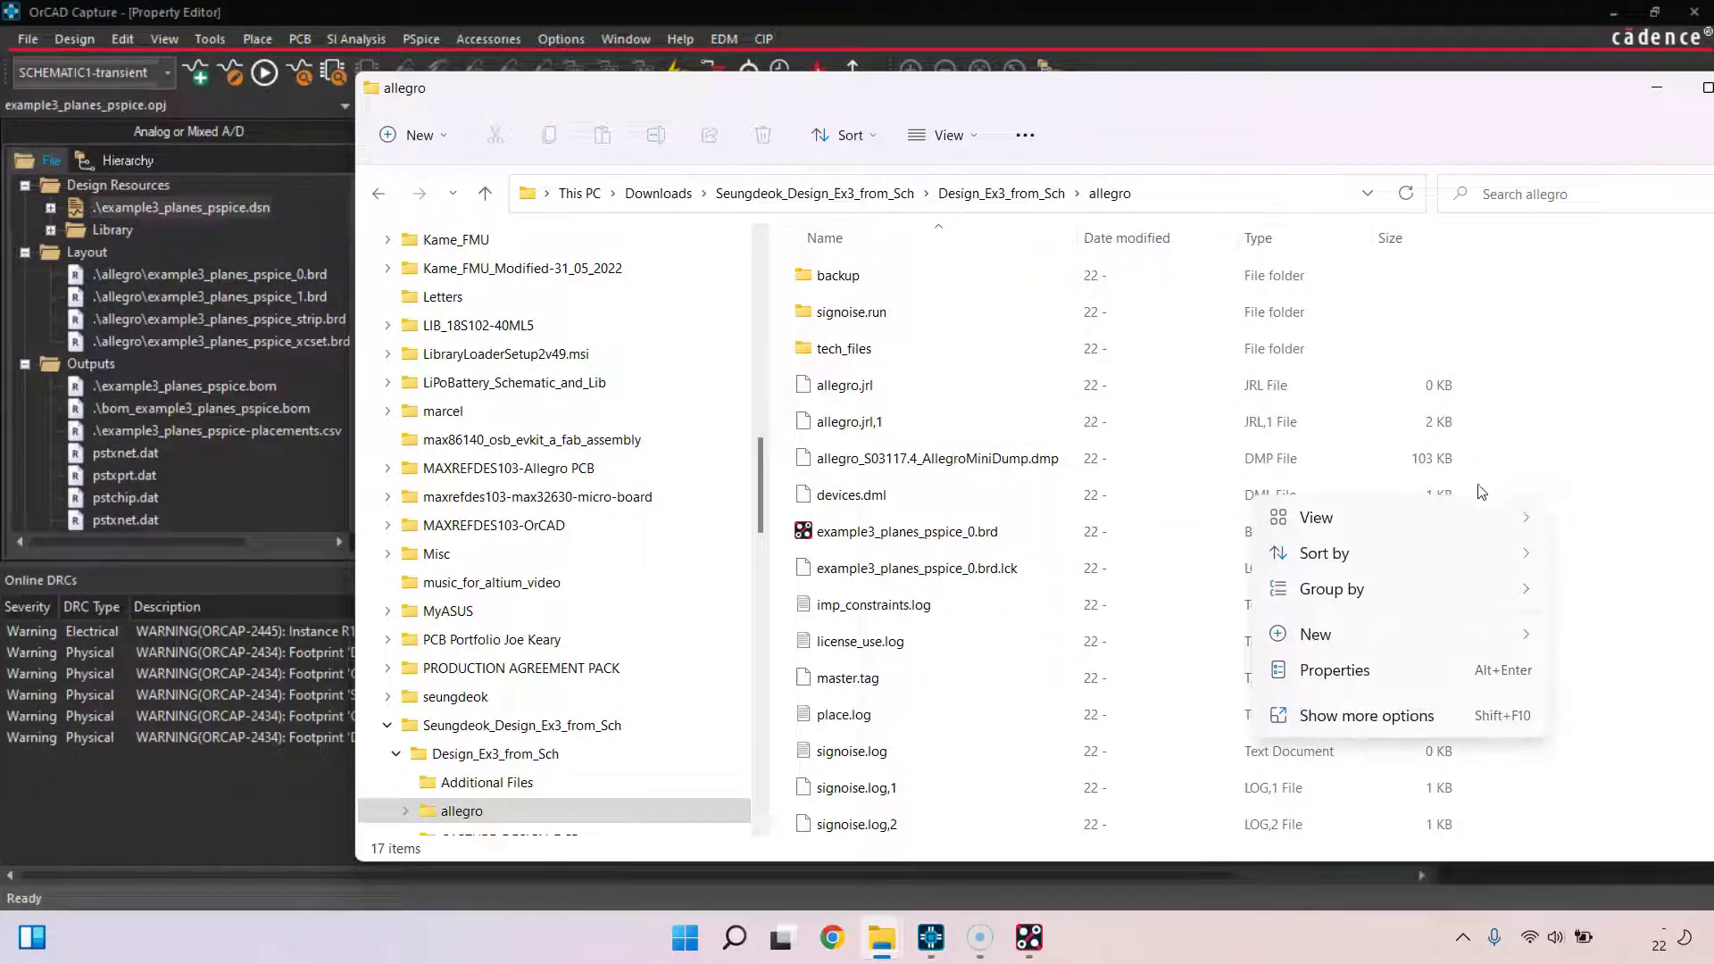
click(1529, 408)
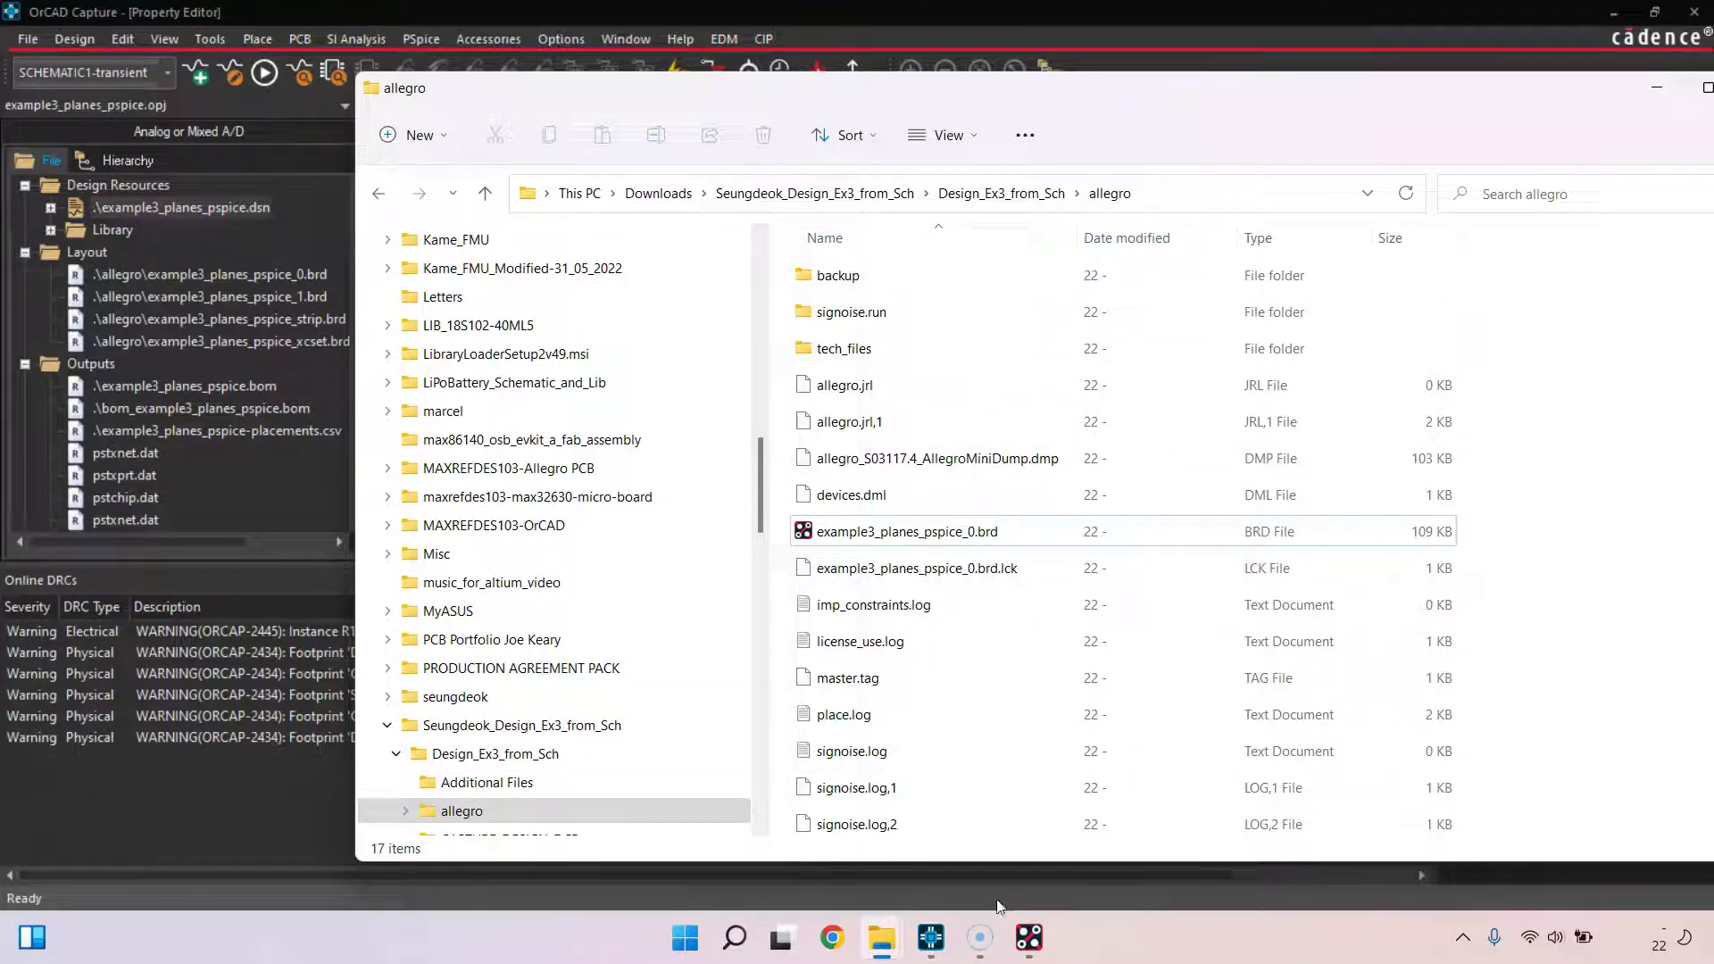
click(1029, 938)
click(579, 265)
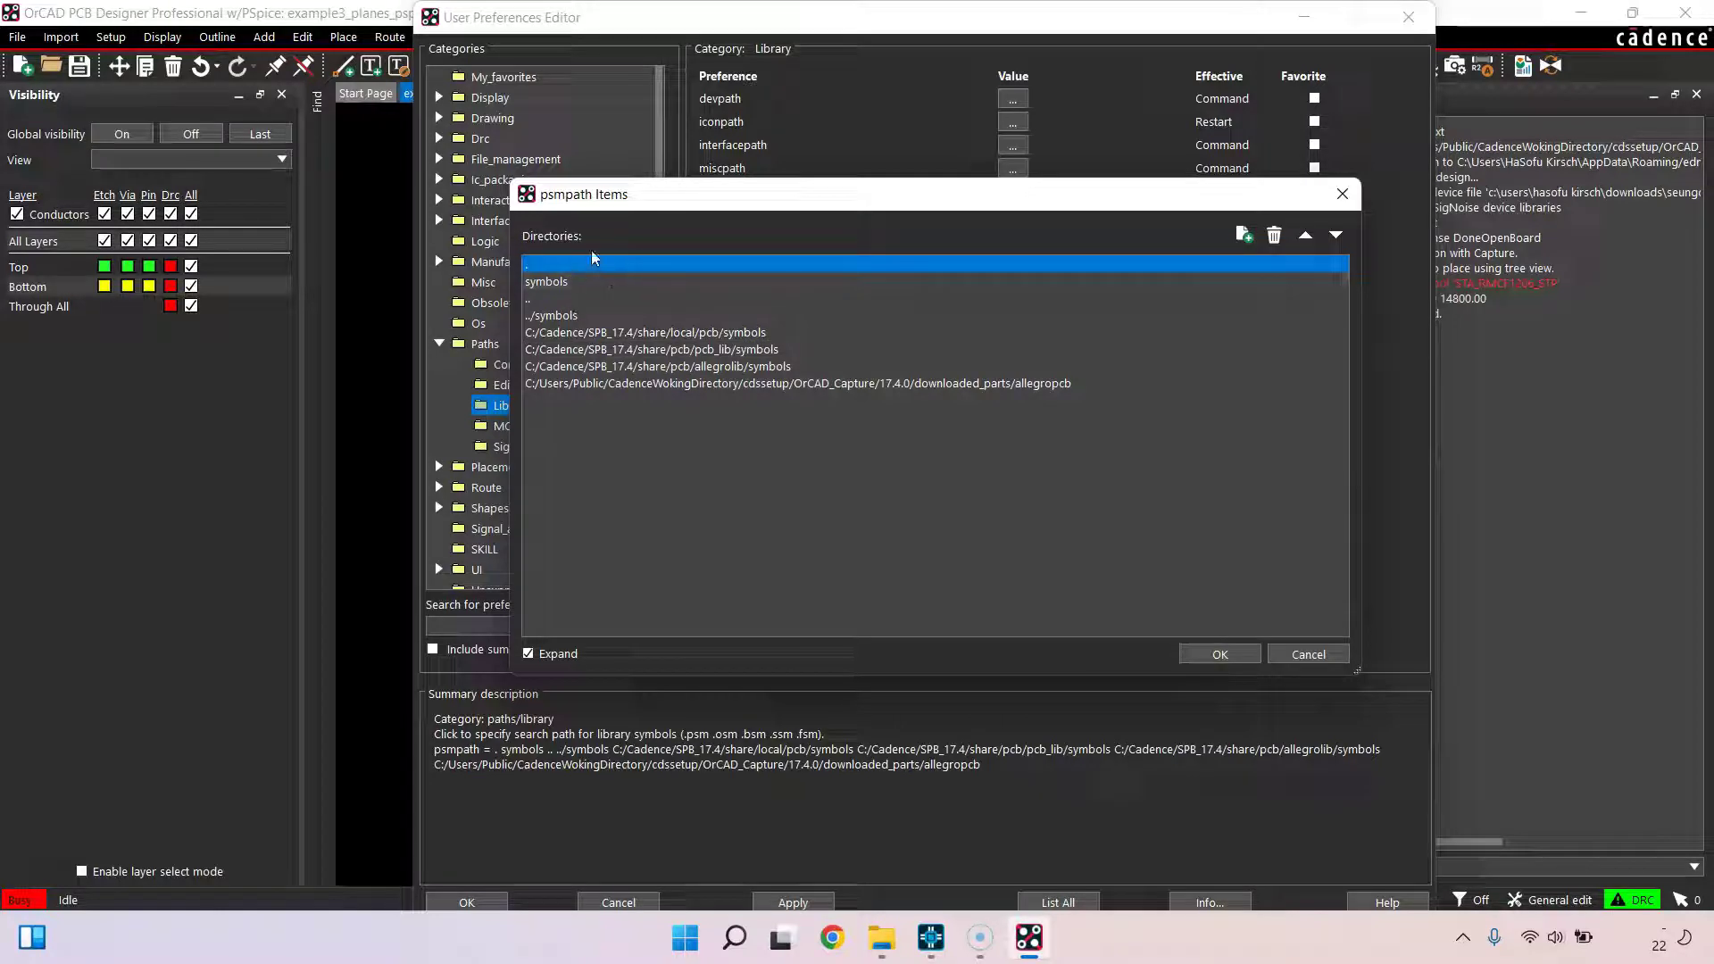
click(602, 283)
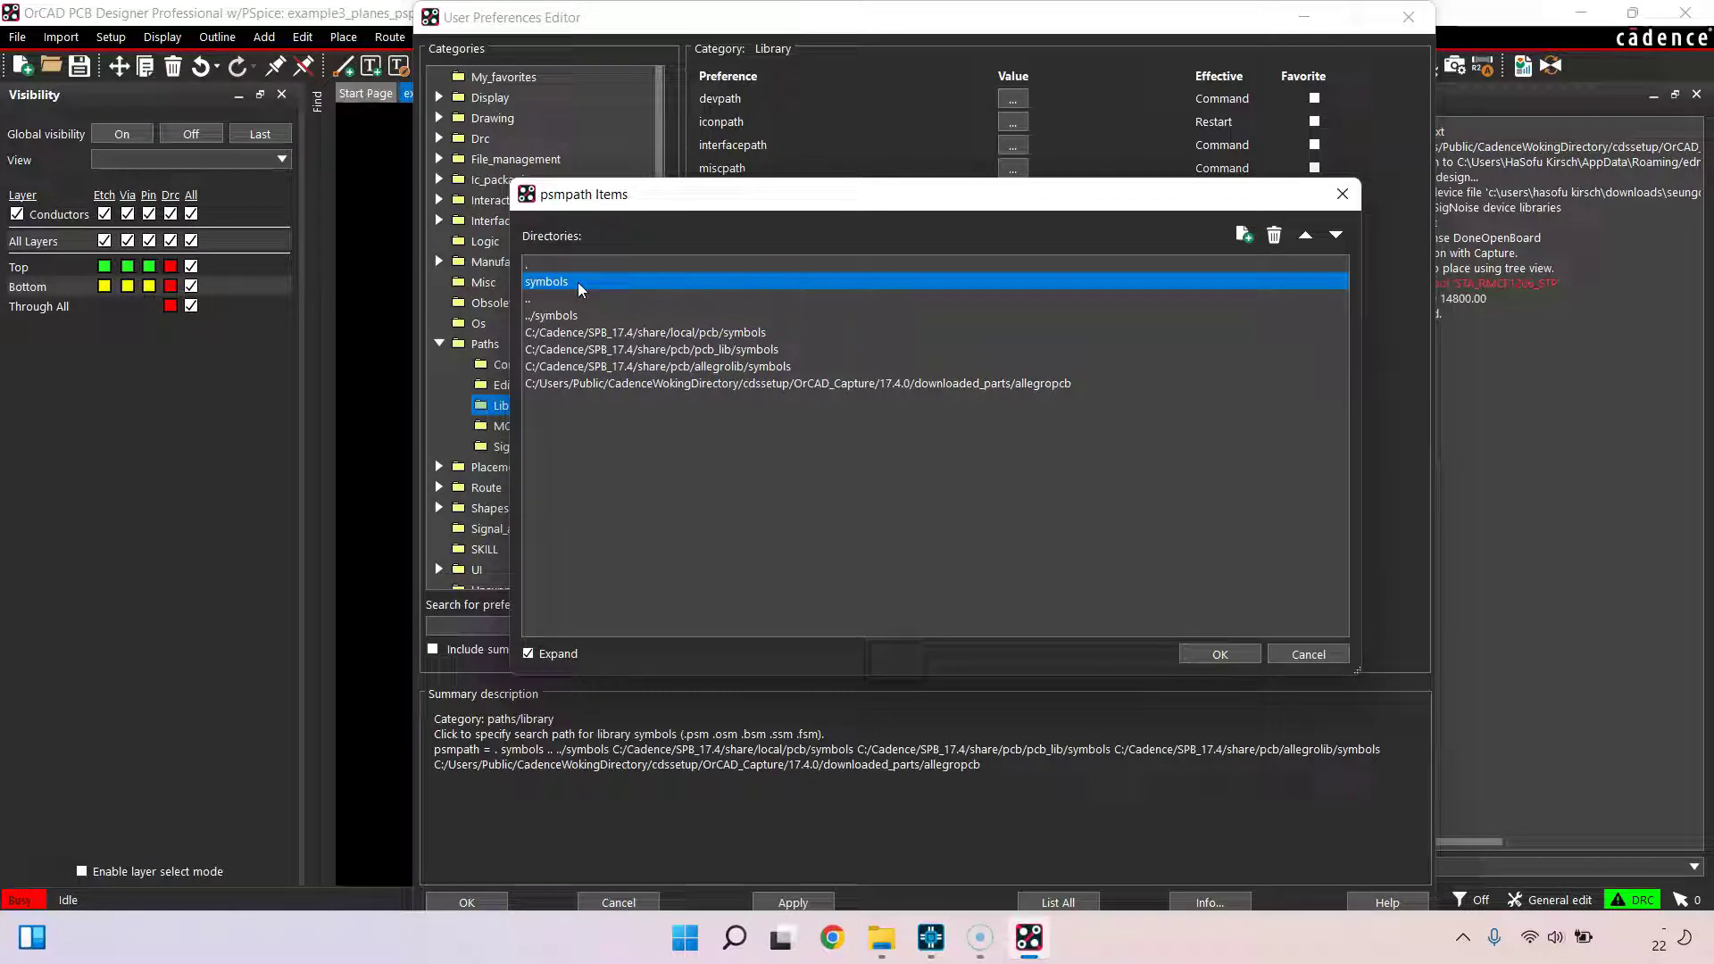
click(632, 308)
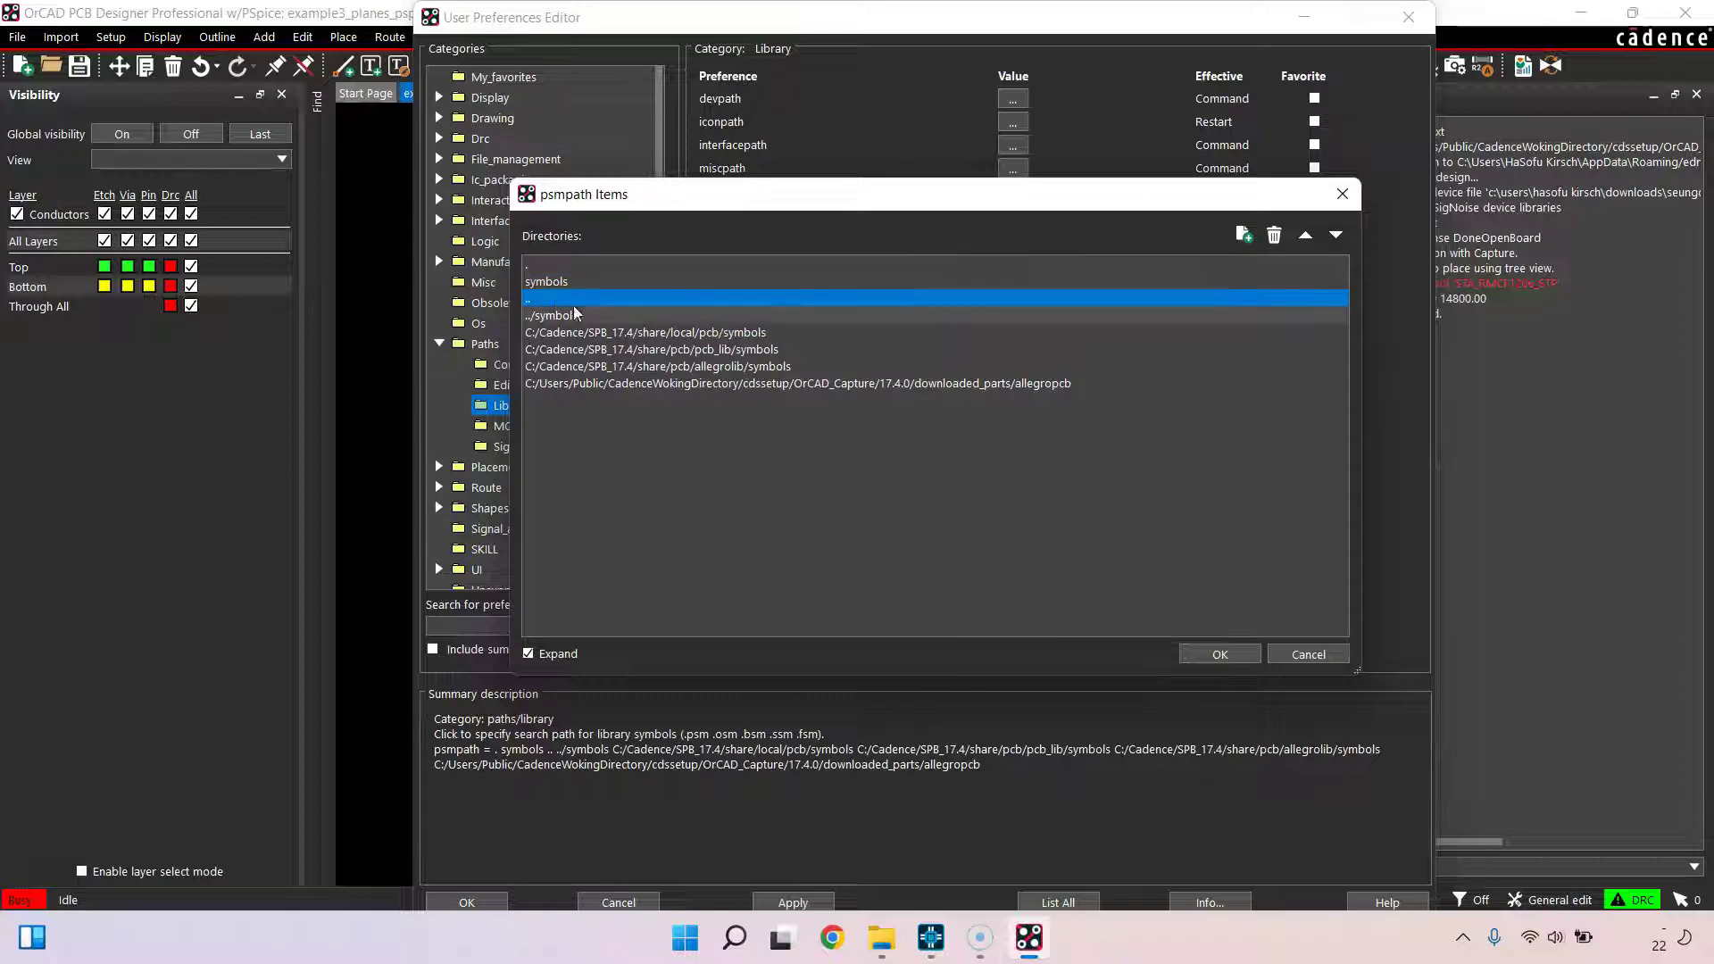
mouse_move(881, 937)
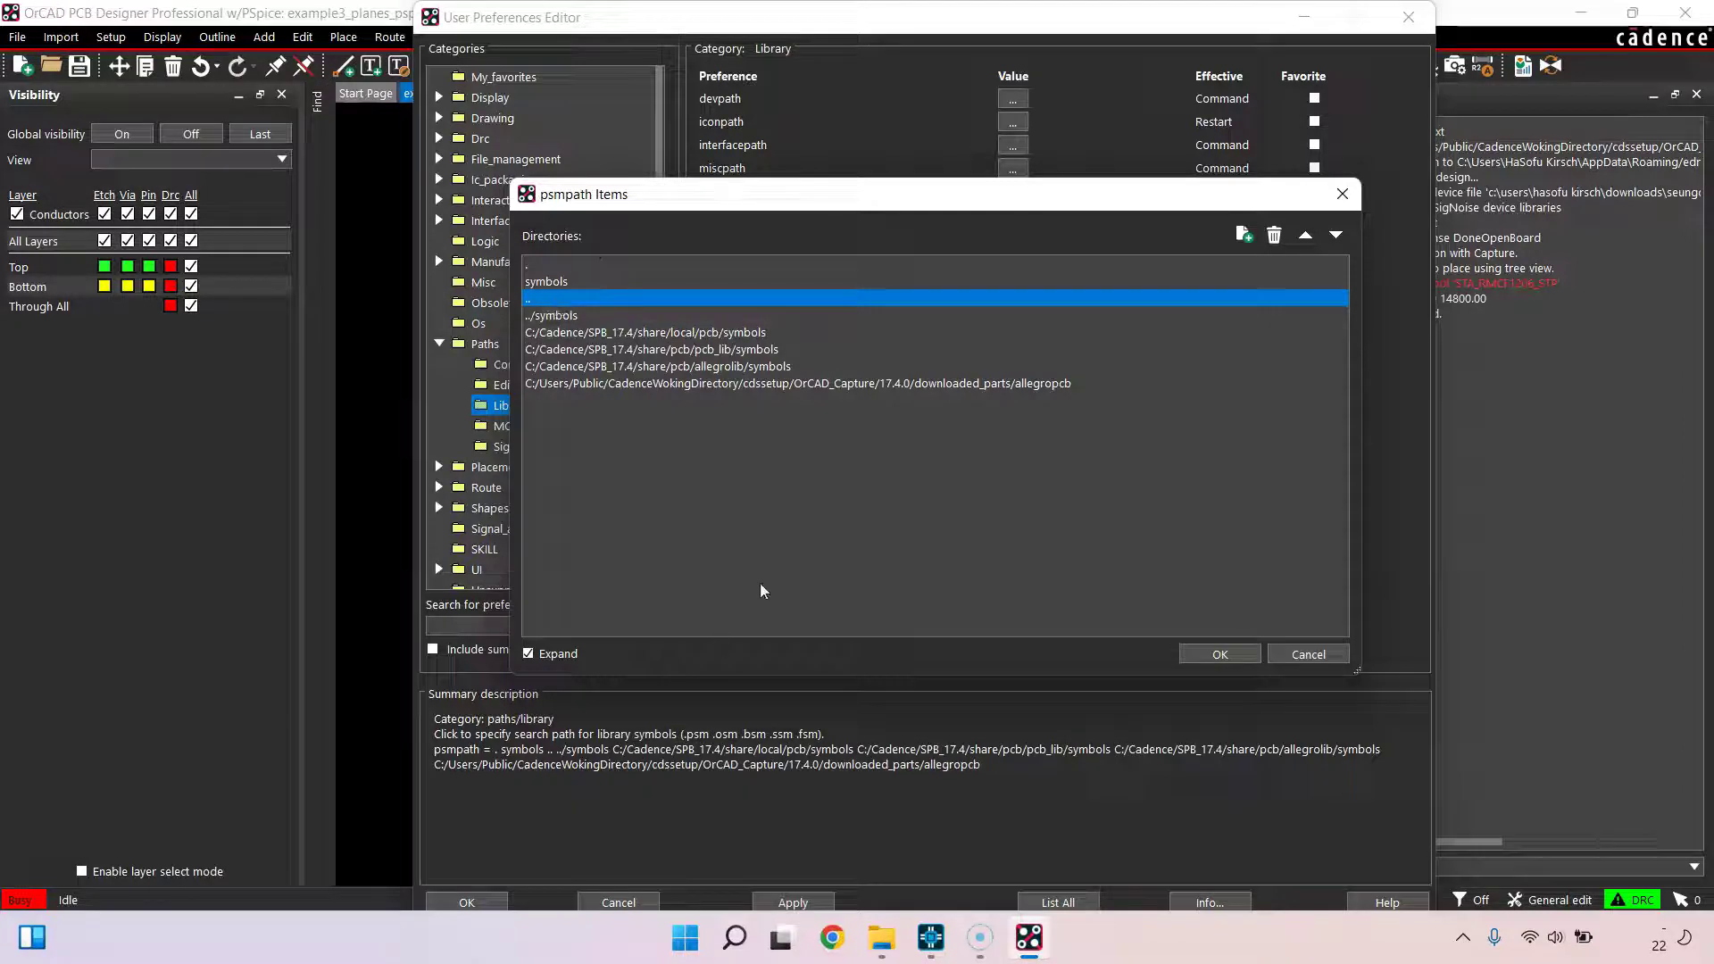
Go up to Design_Ex3_from_Sch, then cancel the new psmpath entry and the preferences unchanged
click(991, 812)
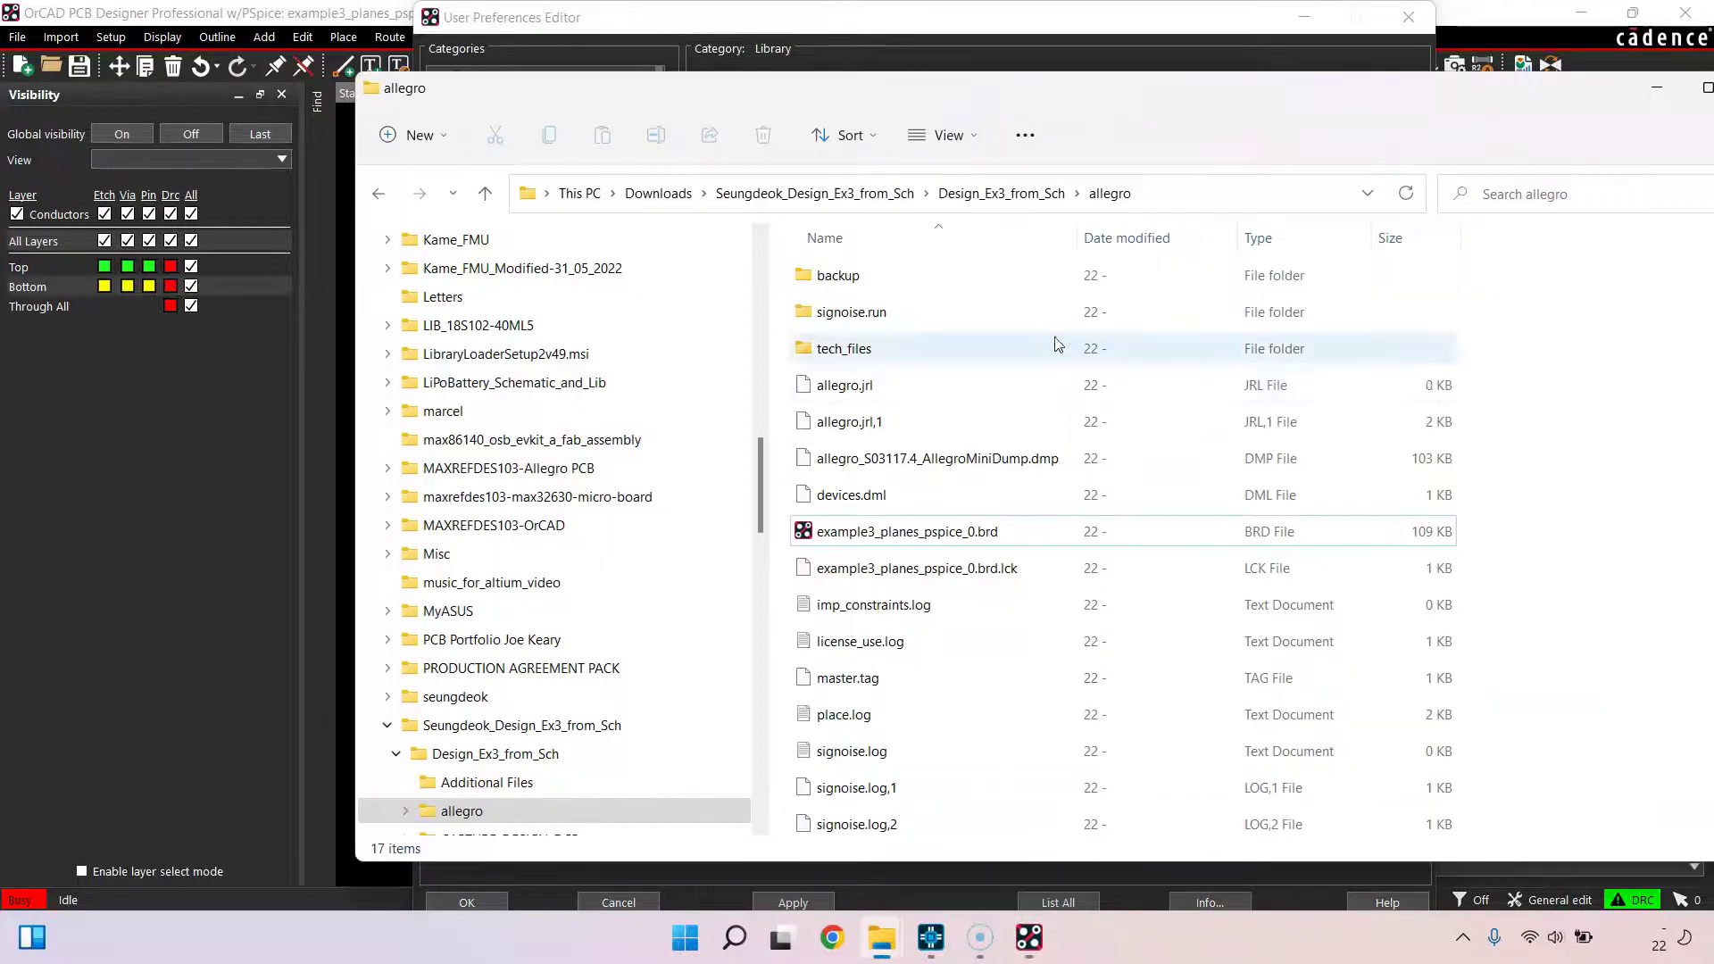
click(1029, 195)
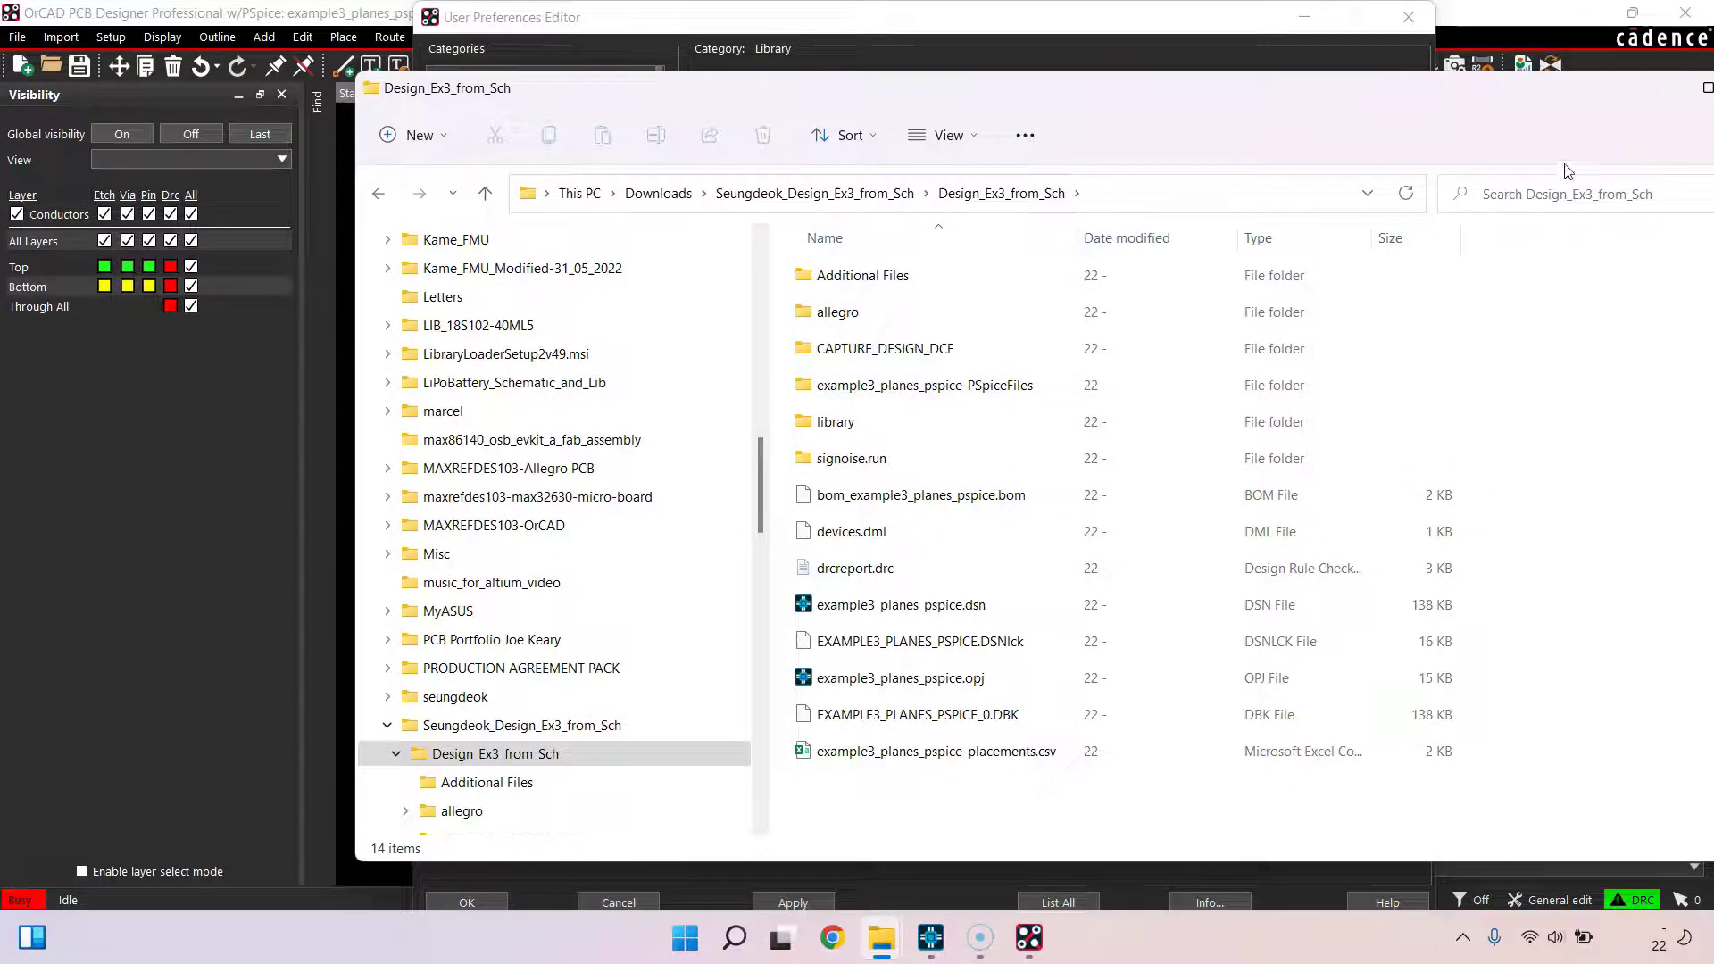
click(1656, 88)
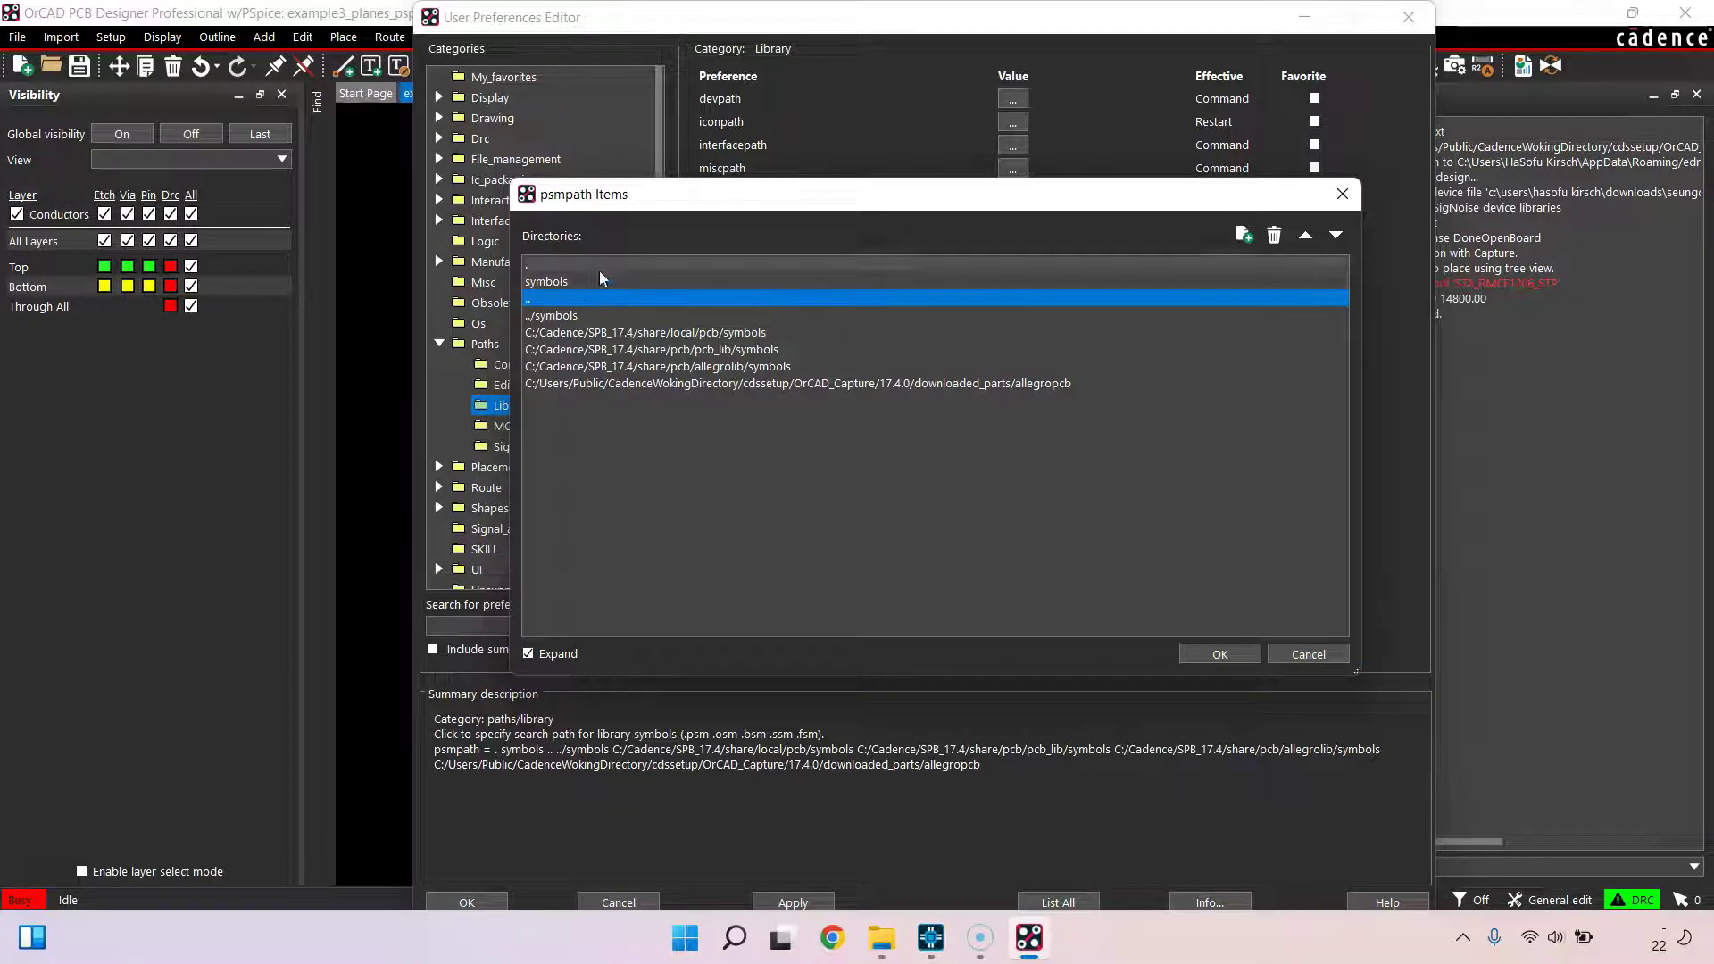
click(1244, 234)
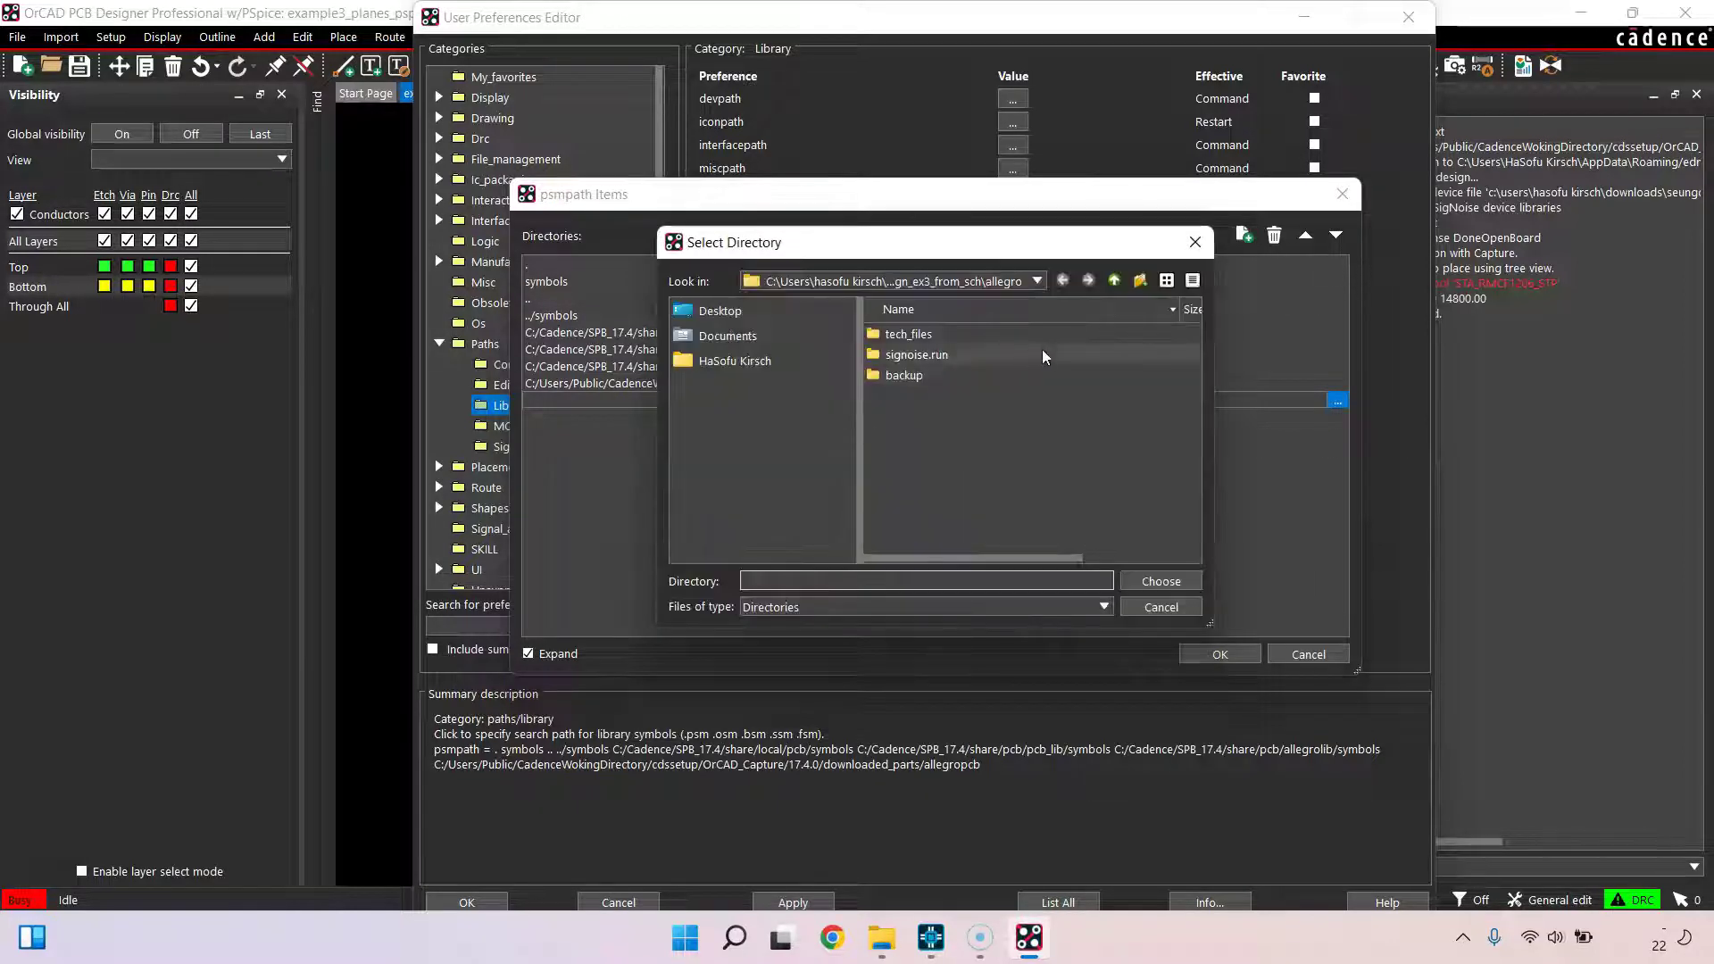
click(1162, 607)
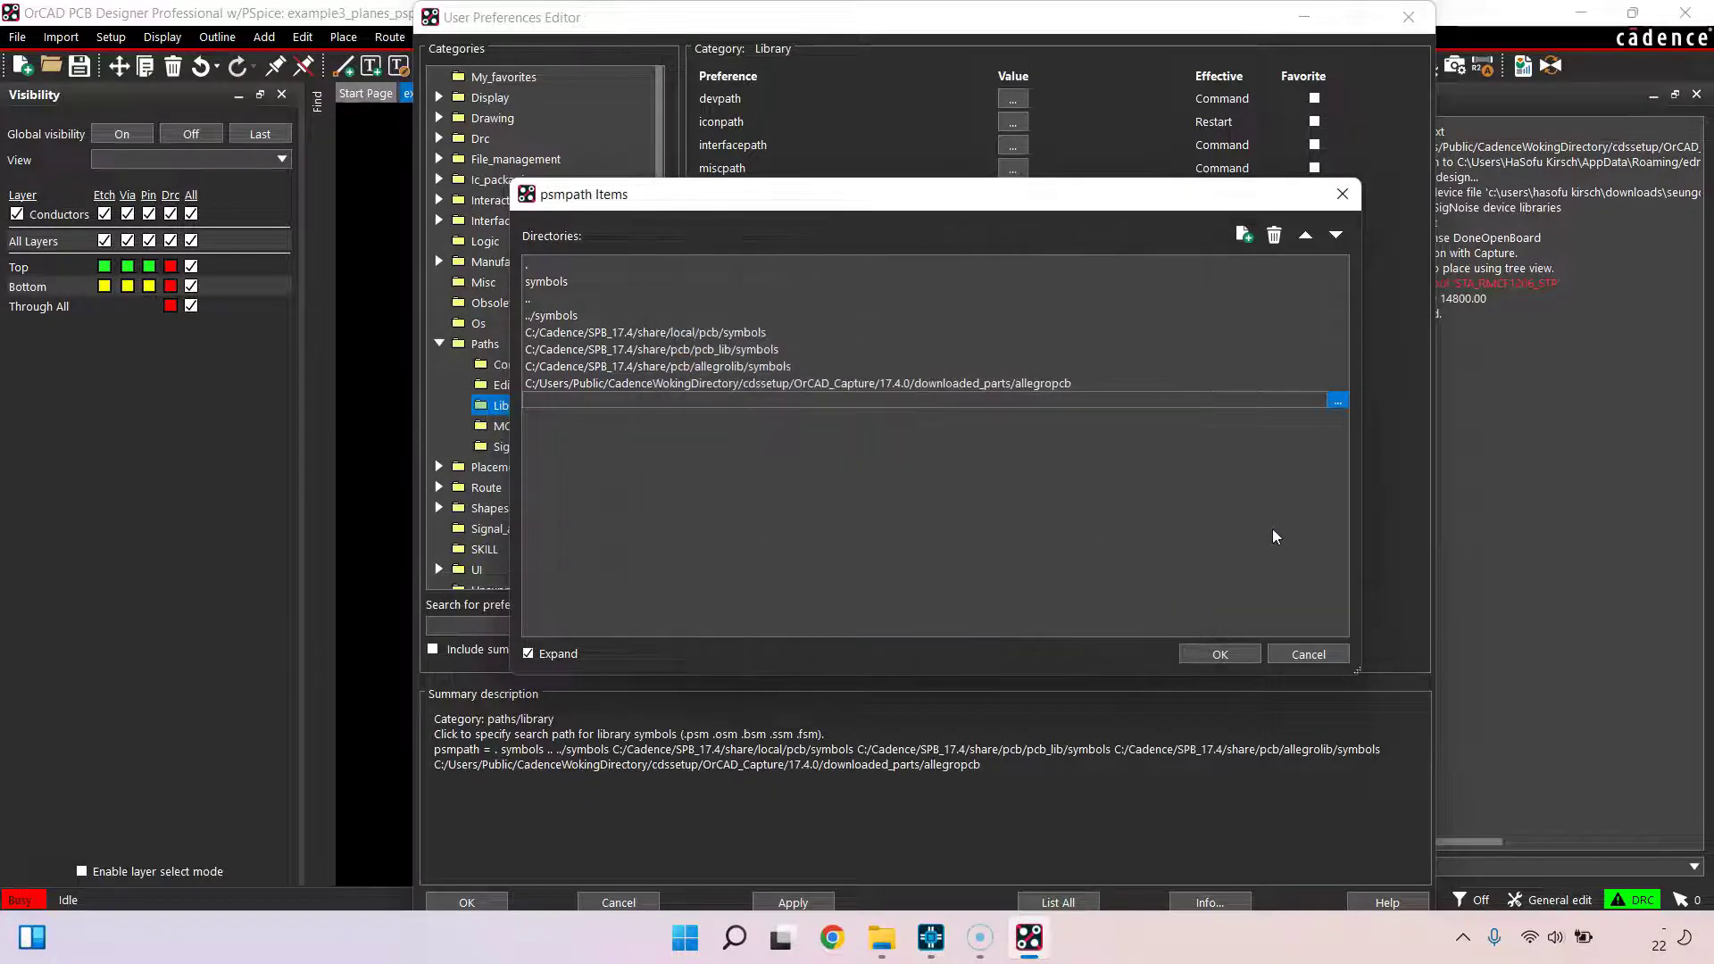
click(1303, 655)
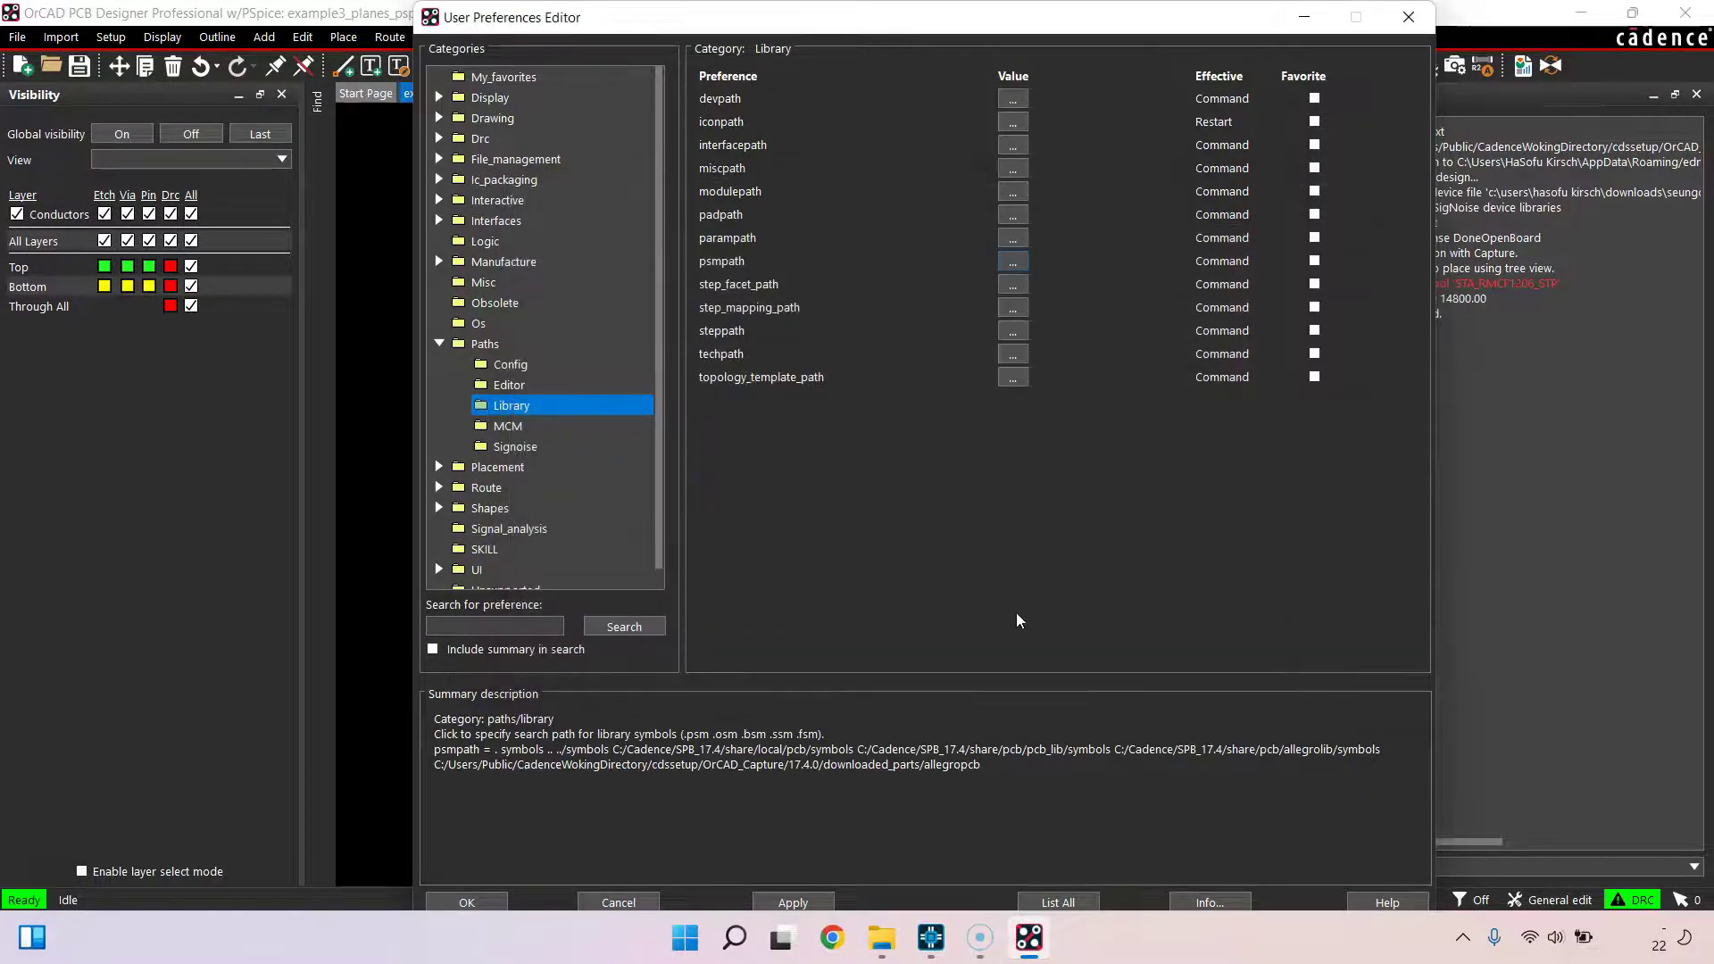
click(618, 902)
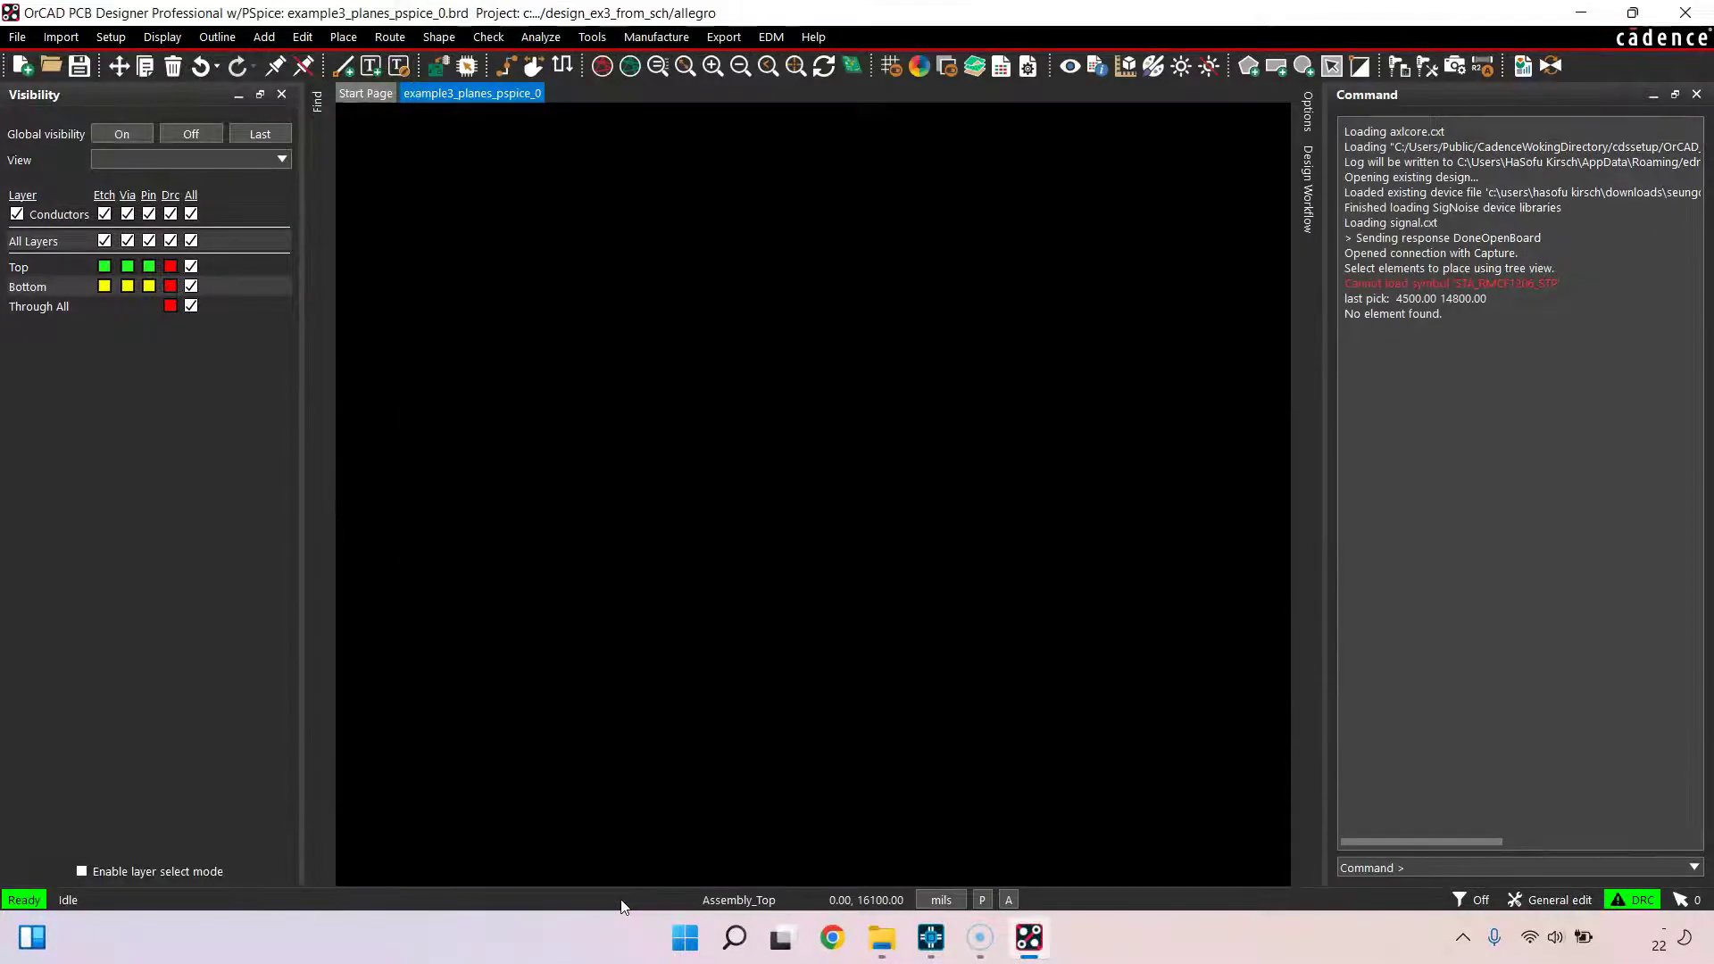
Save the board, overwriting the existing example3_planes_pspice_0 board file
click(586, 274)
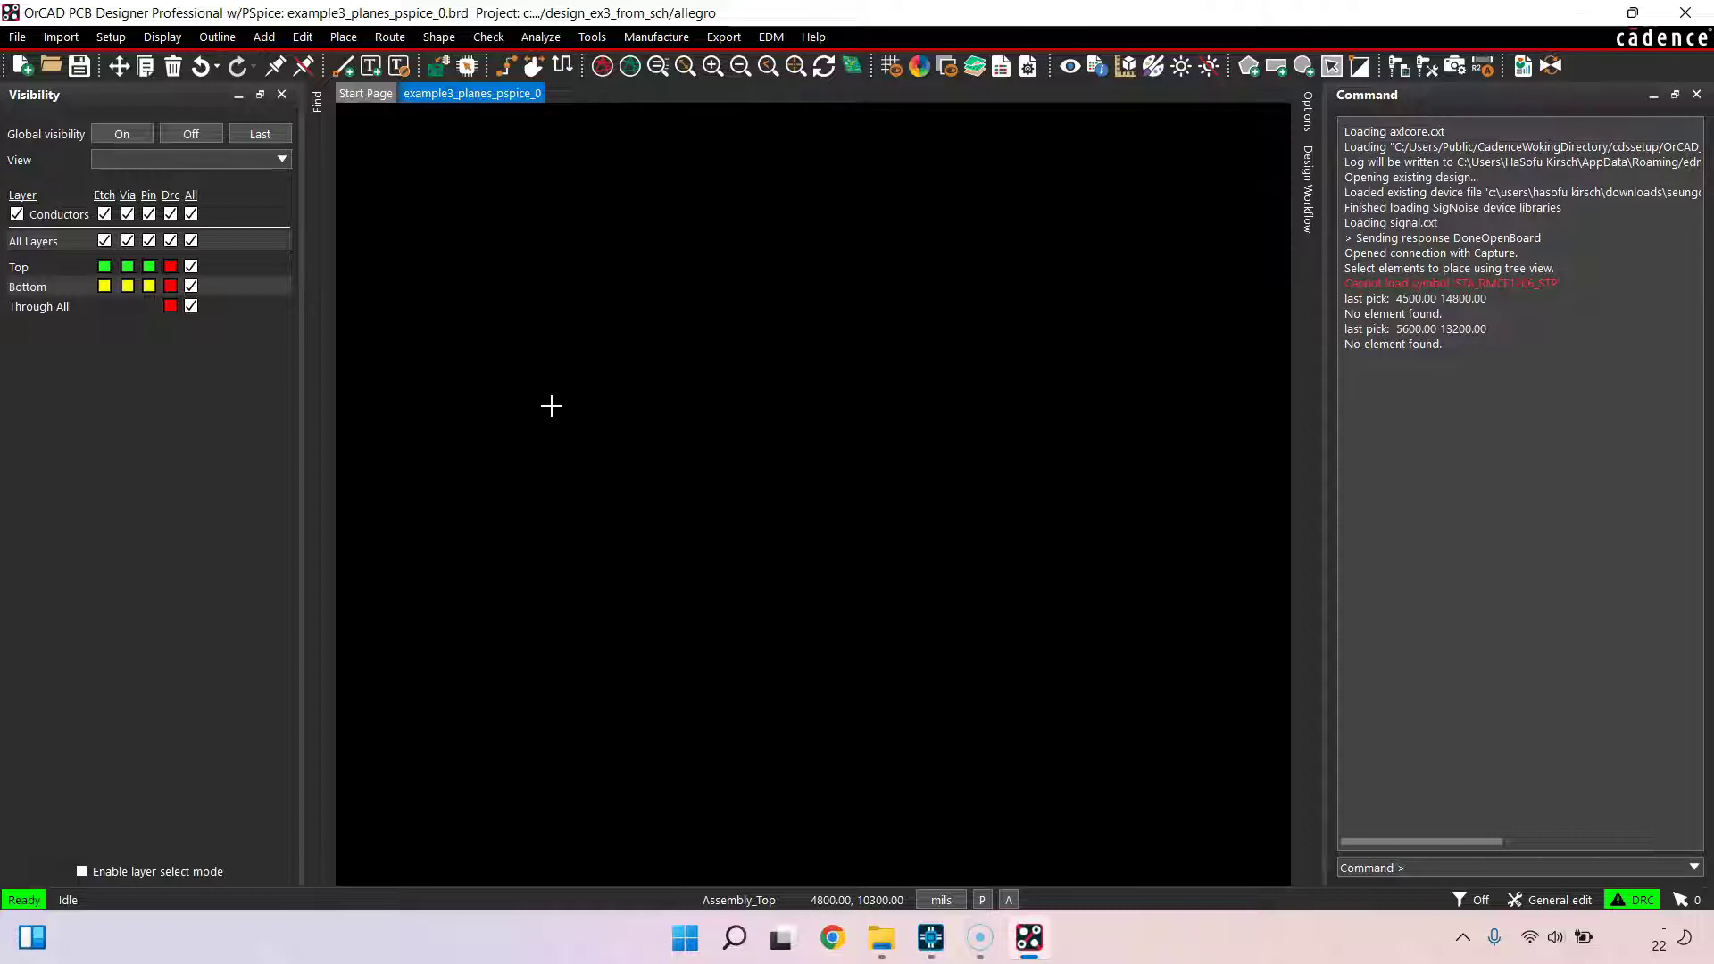
click(574, 448)
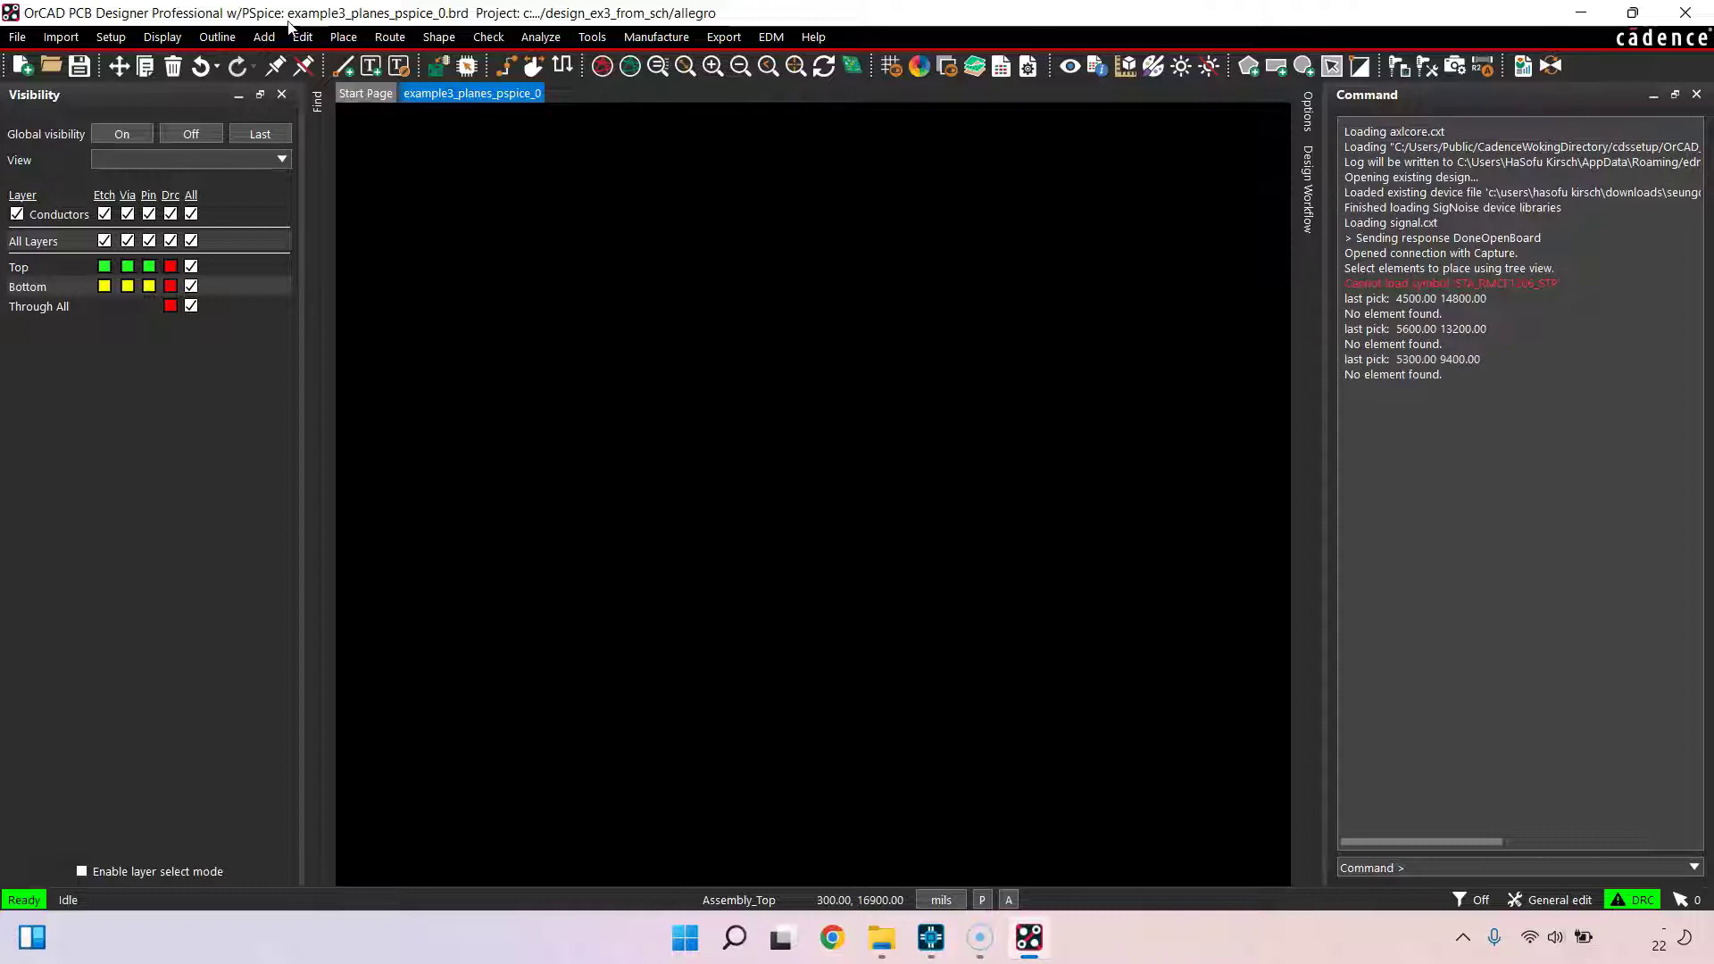
right_click(860, 693)
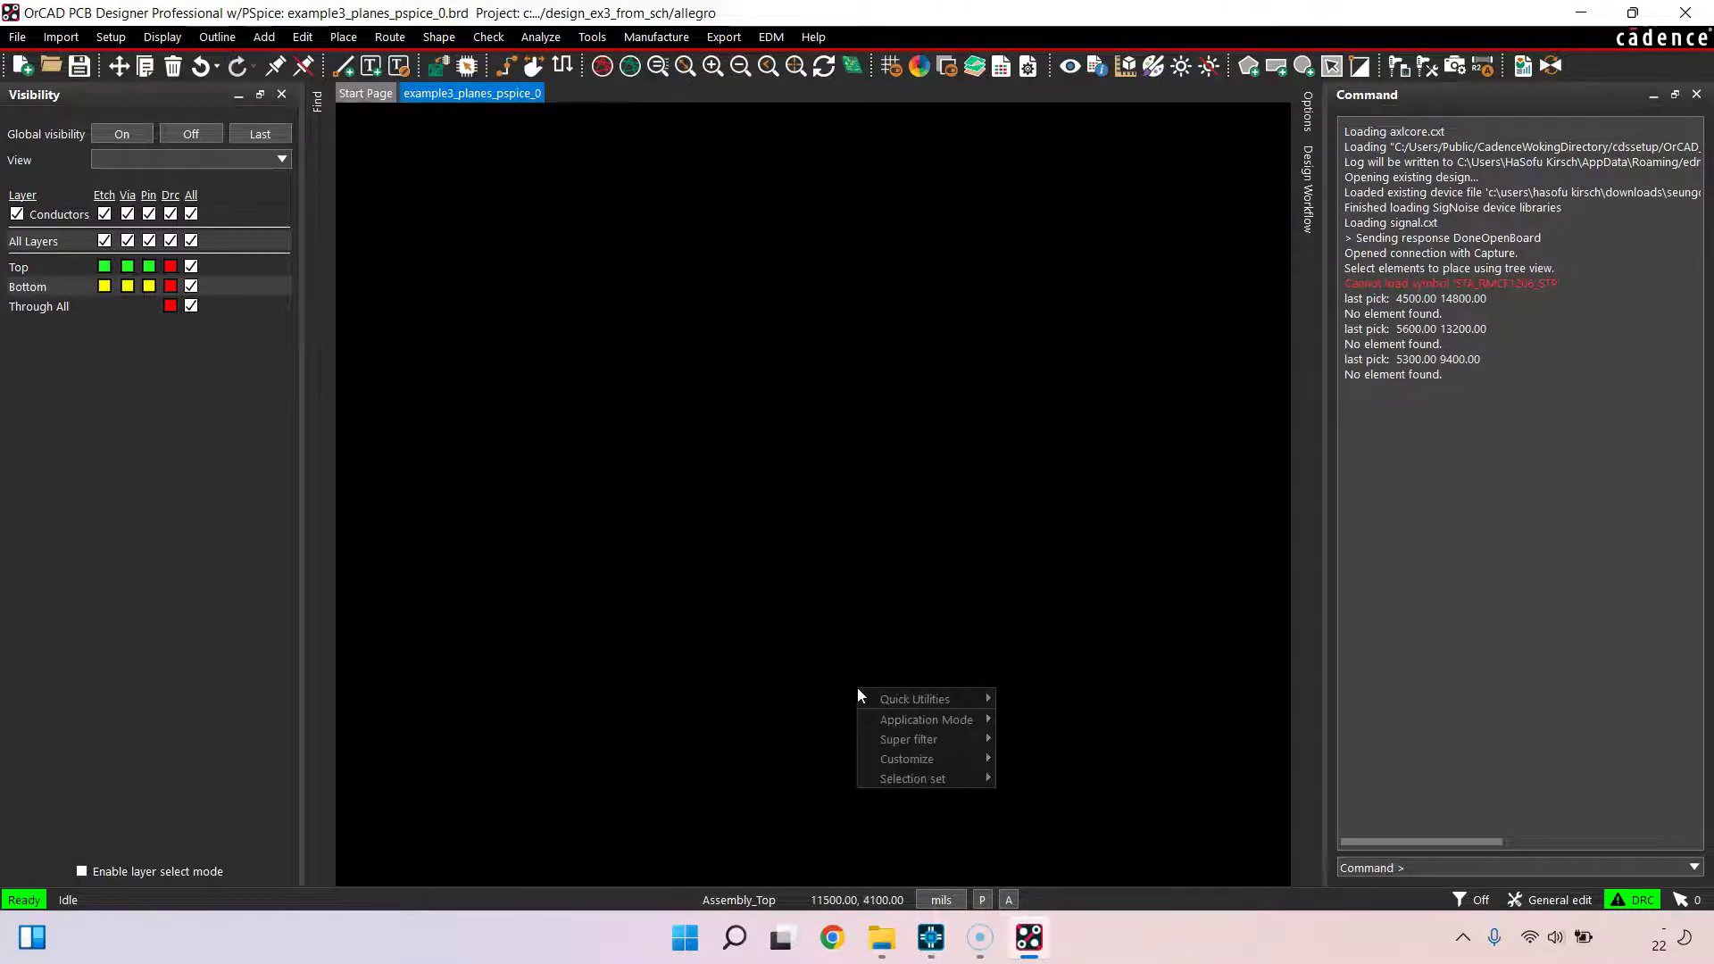
click(720, 567)
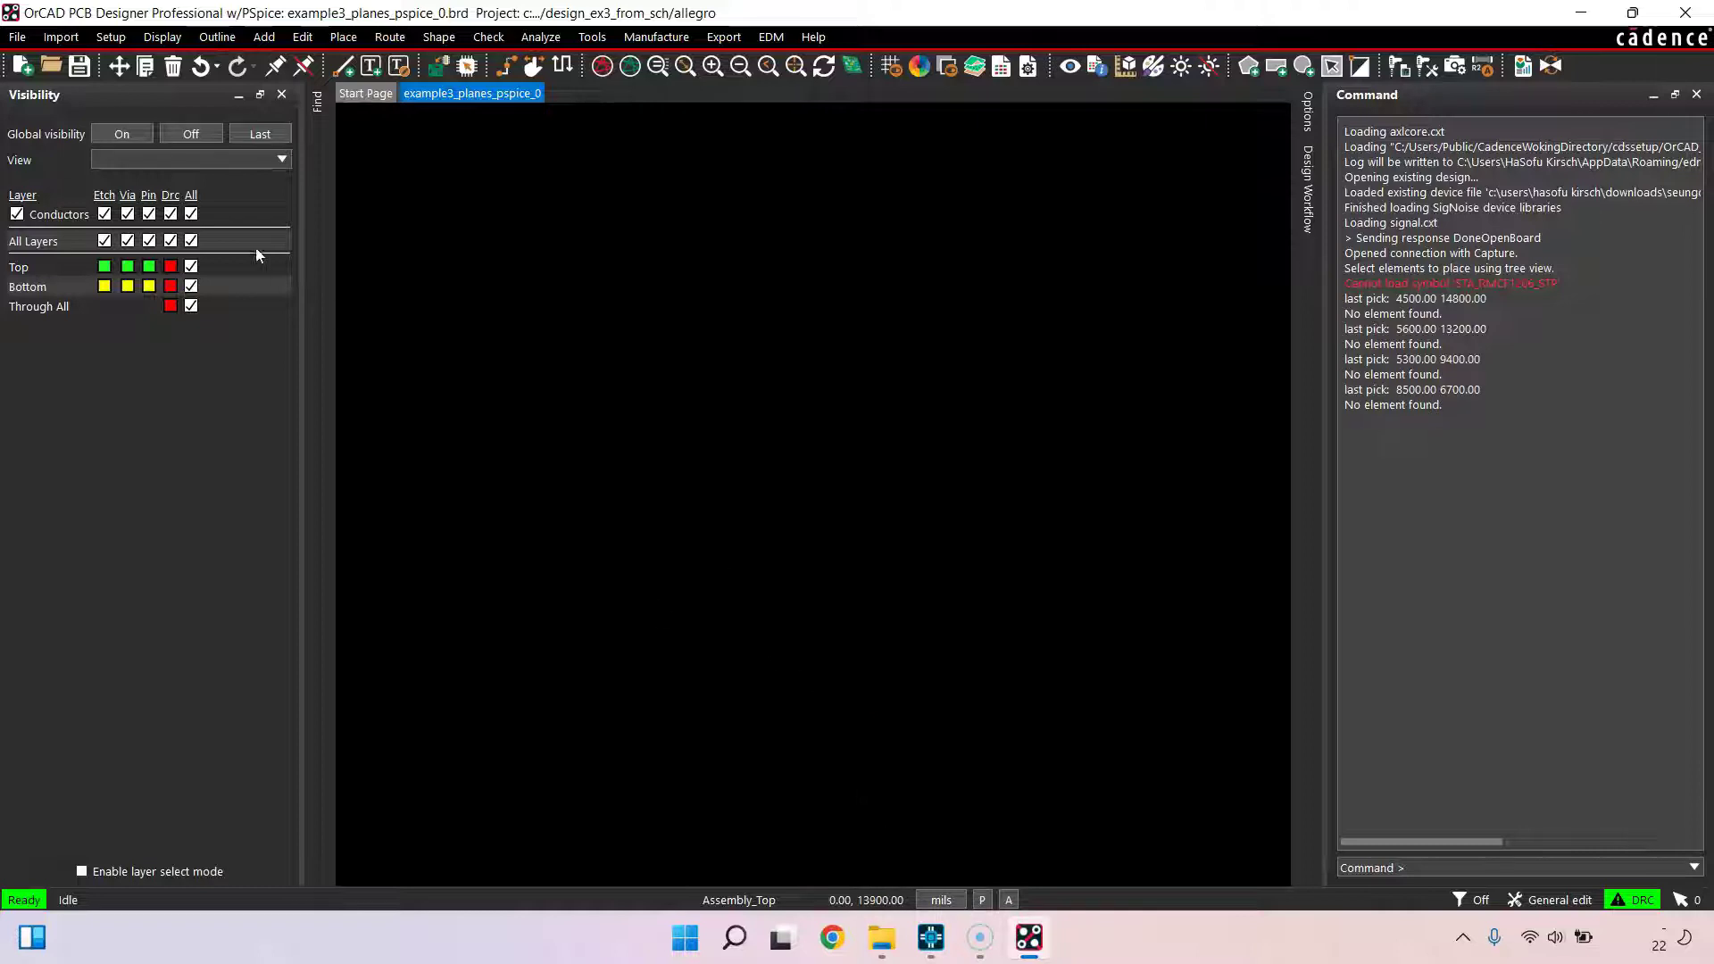
click(78, 66)
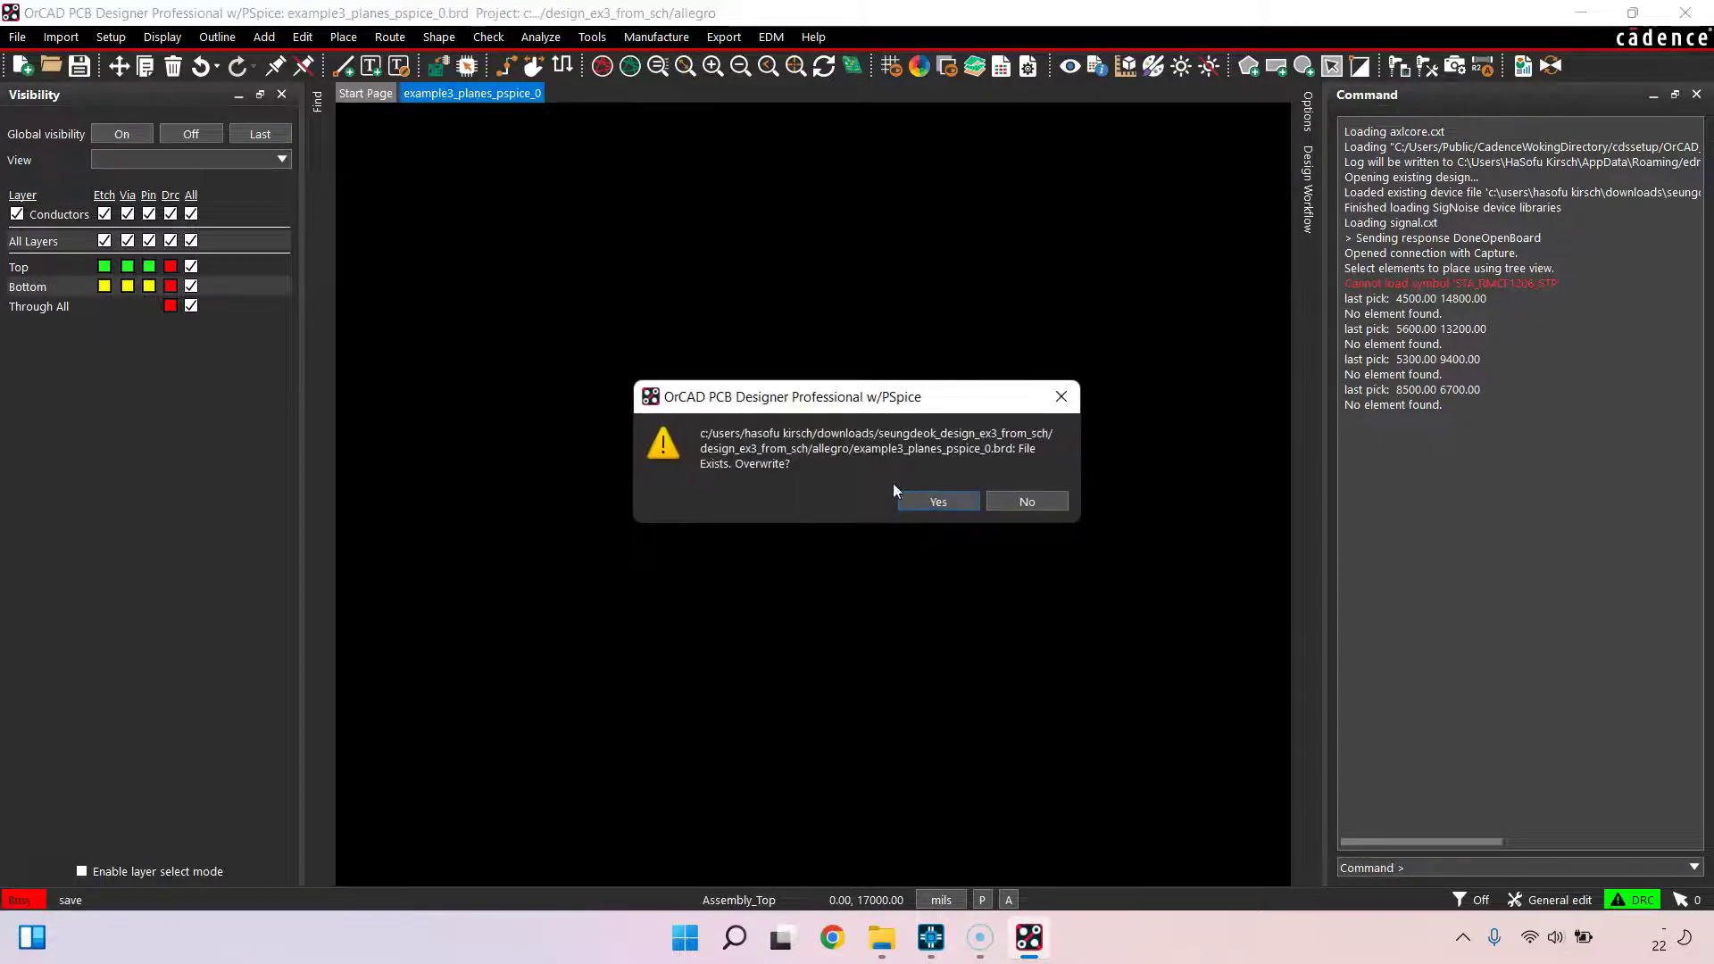
click(962, 501)
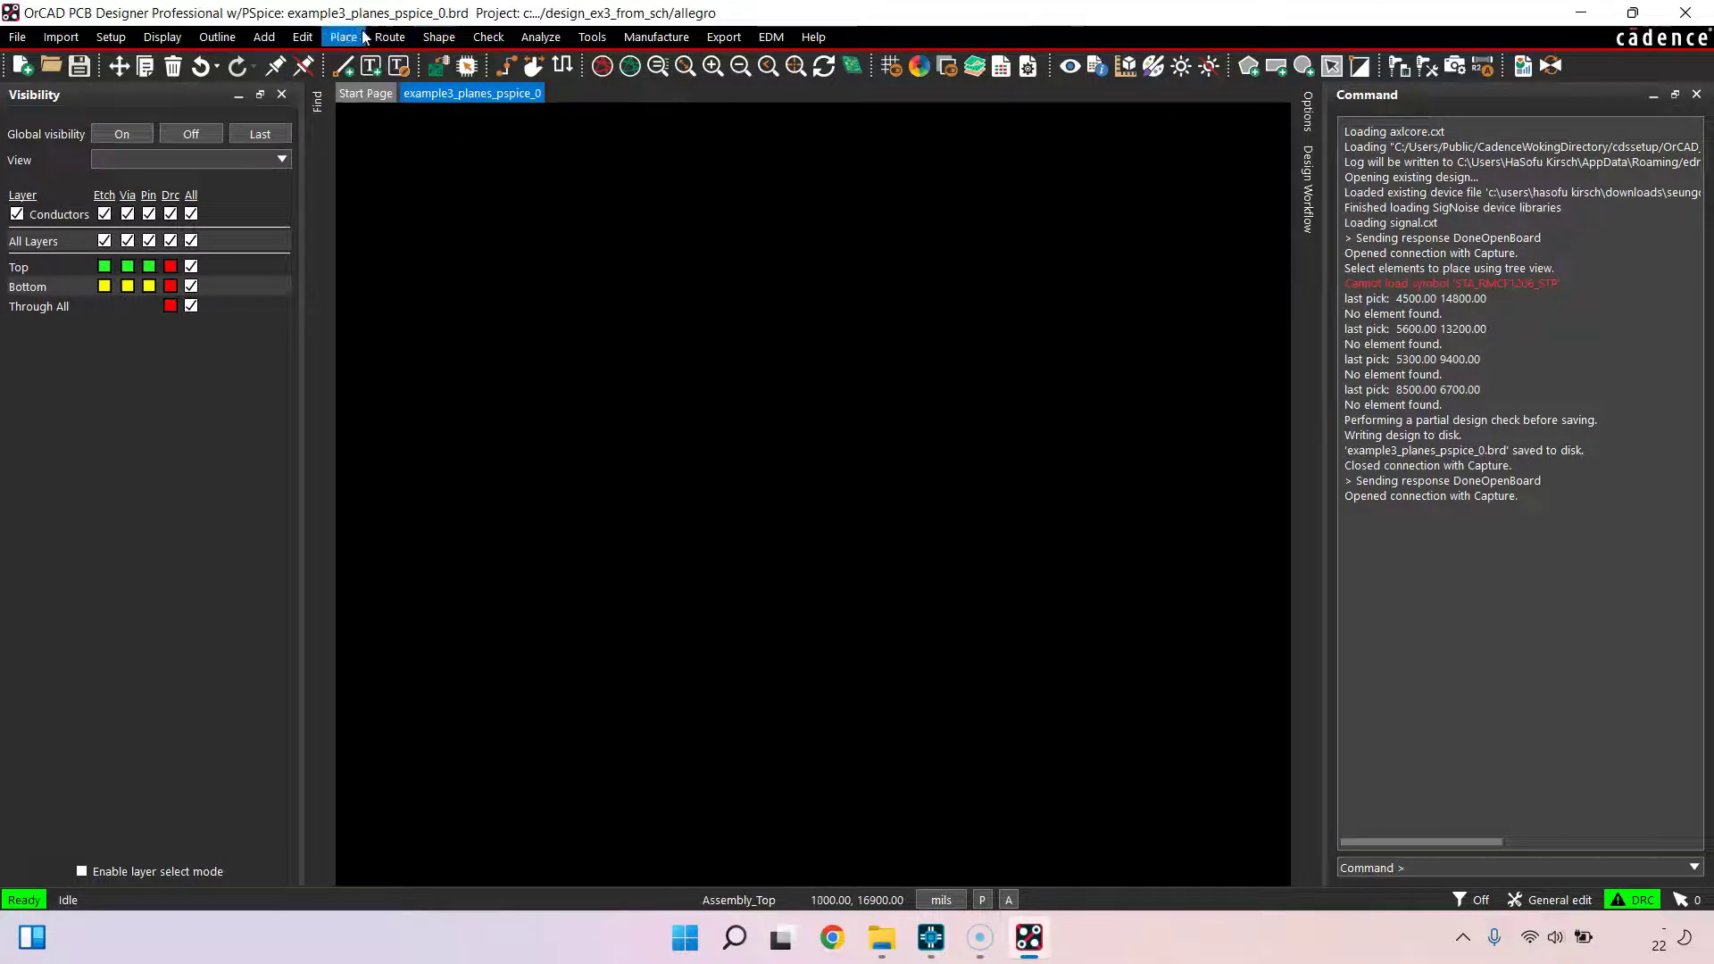
Try placing R2 manually from the Placement List; its STA_RMCF1206_STP symbol still fails to load
click(390, 37)
mouse_move(343, 37)
click(402, 60)
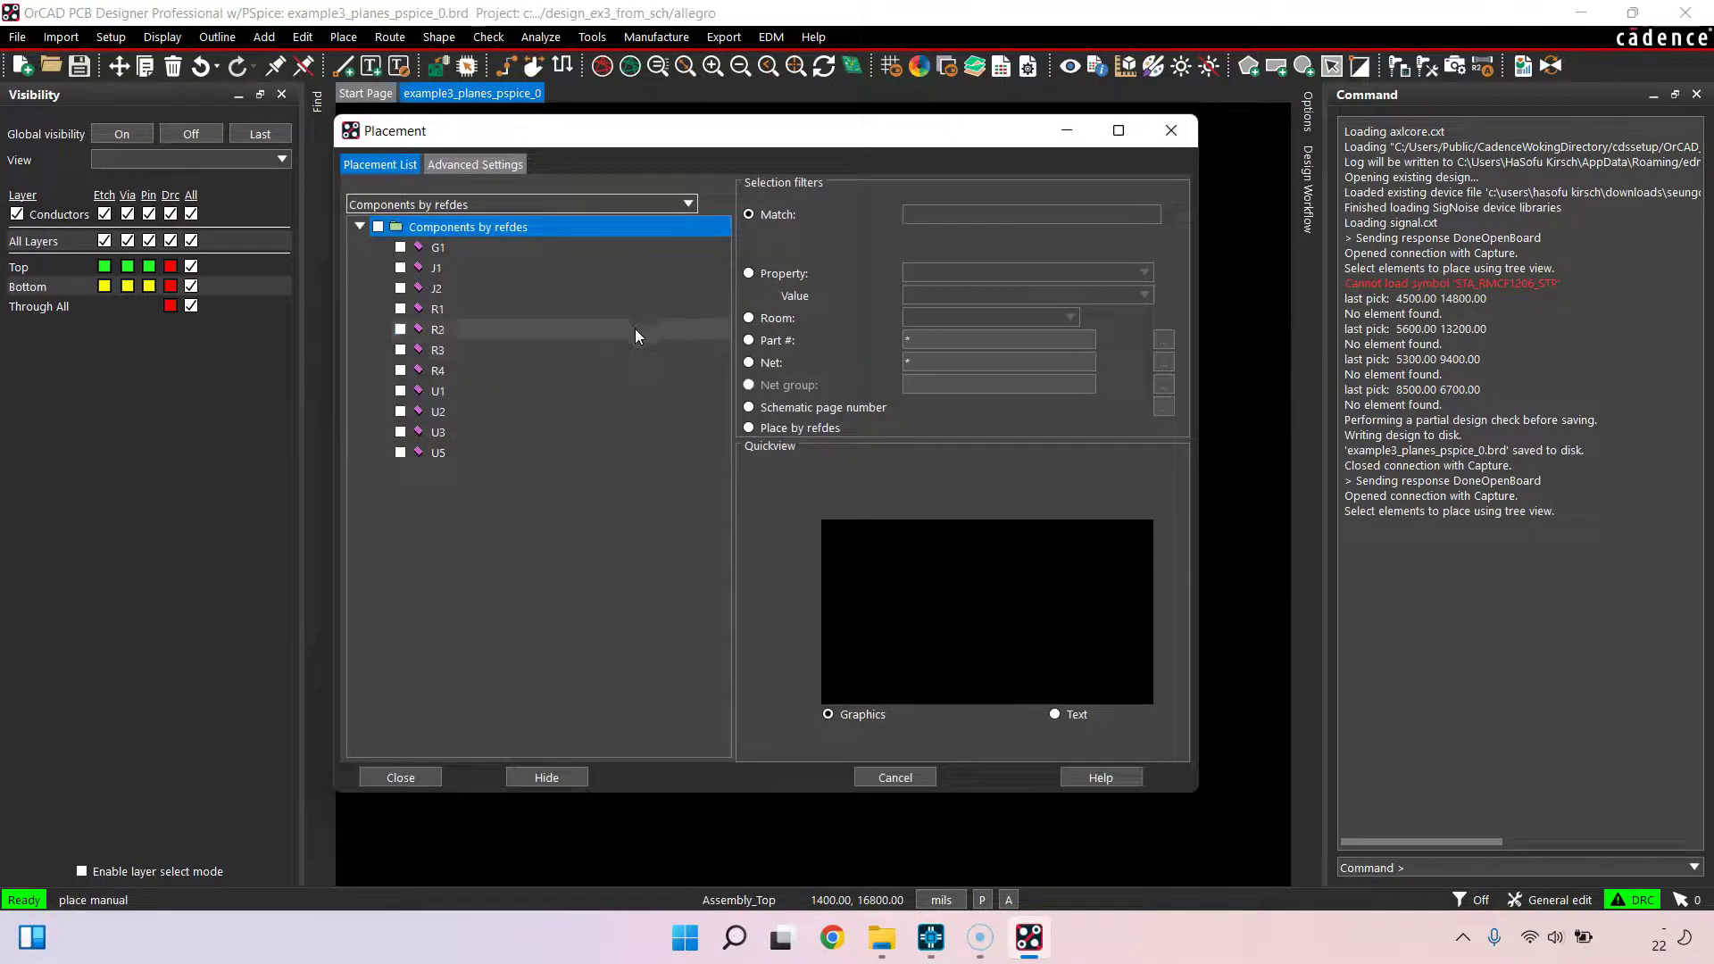
click(406, 331)
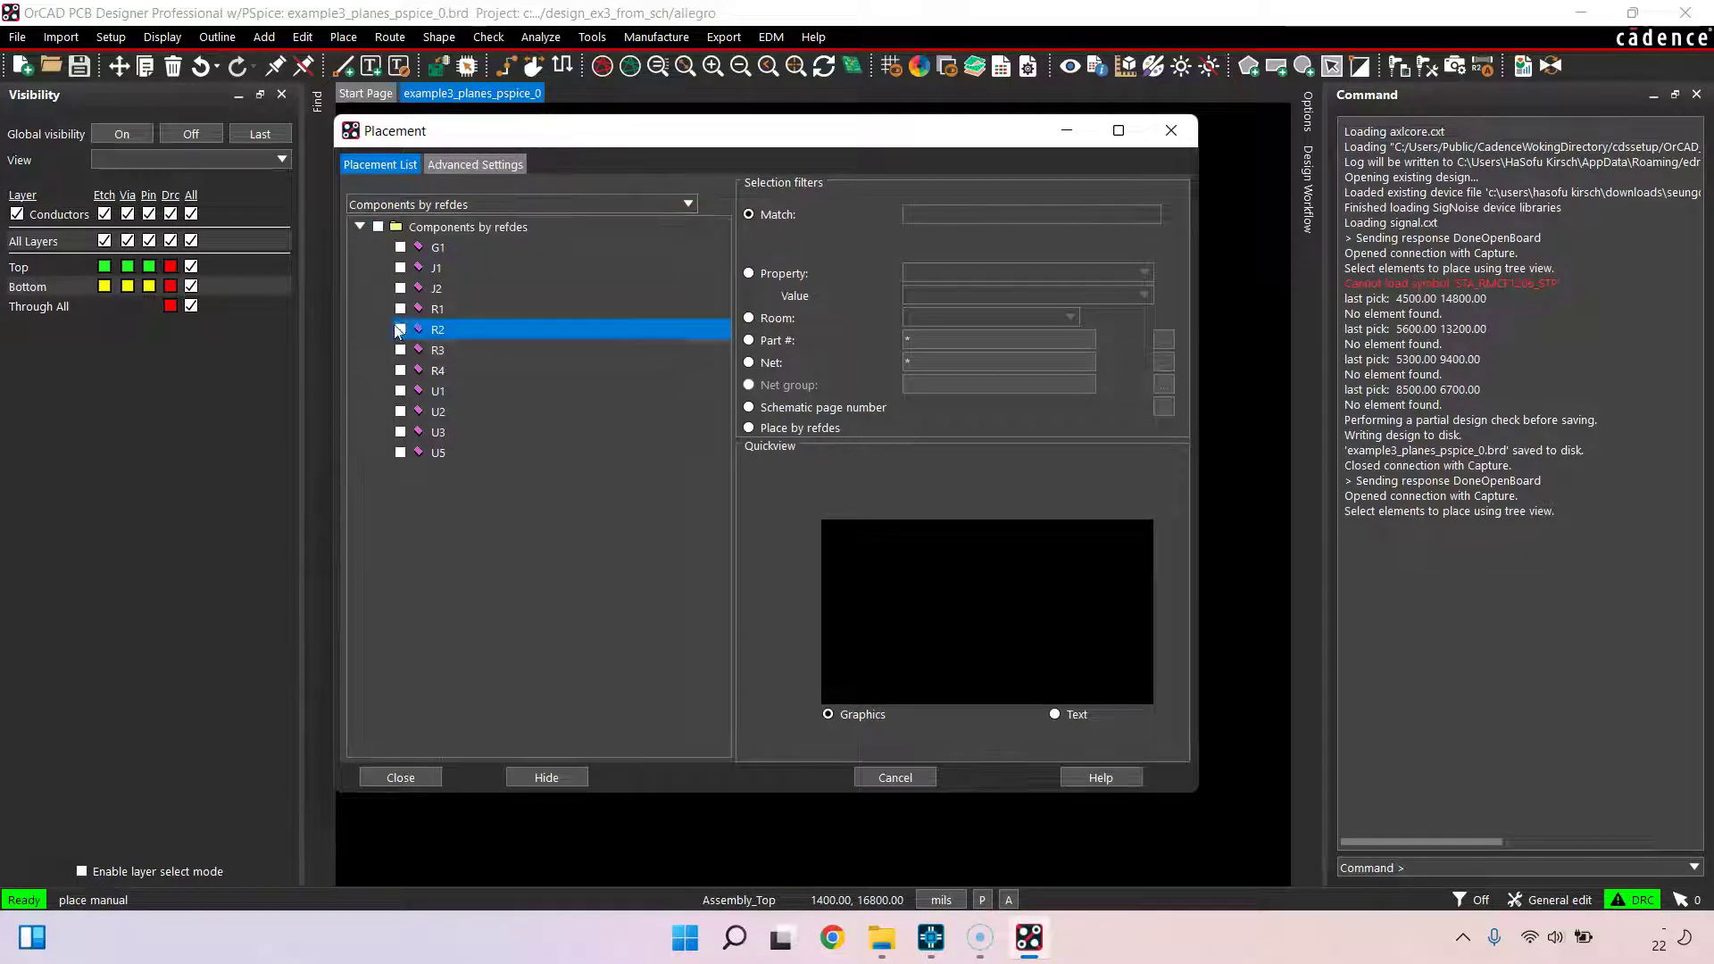
click(401, 330)
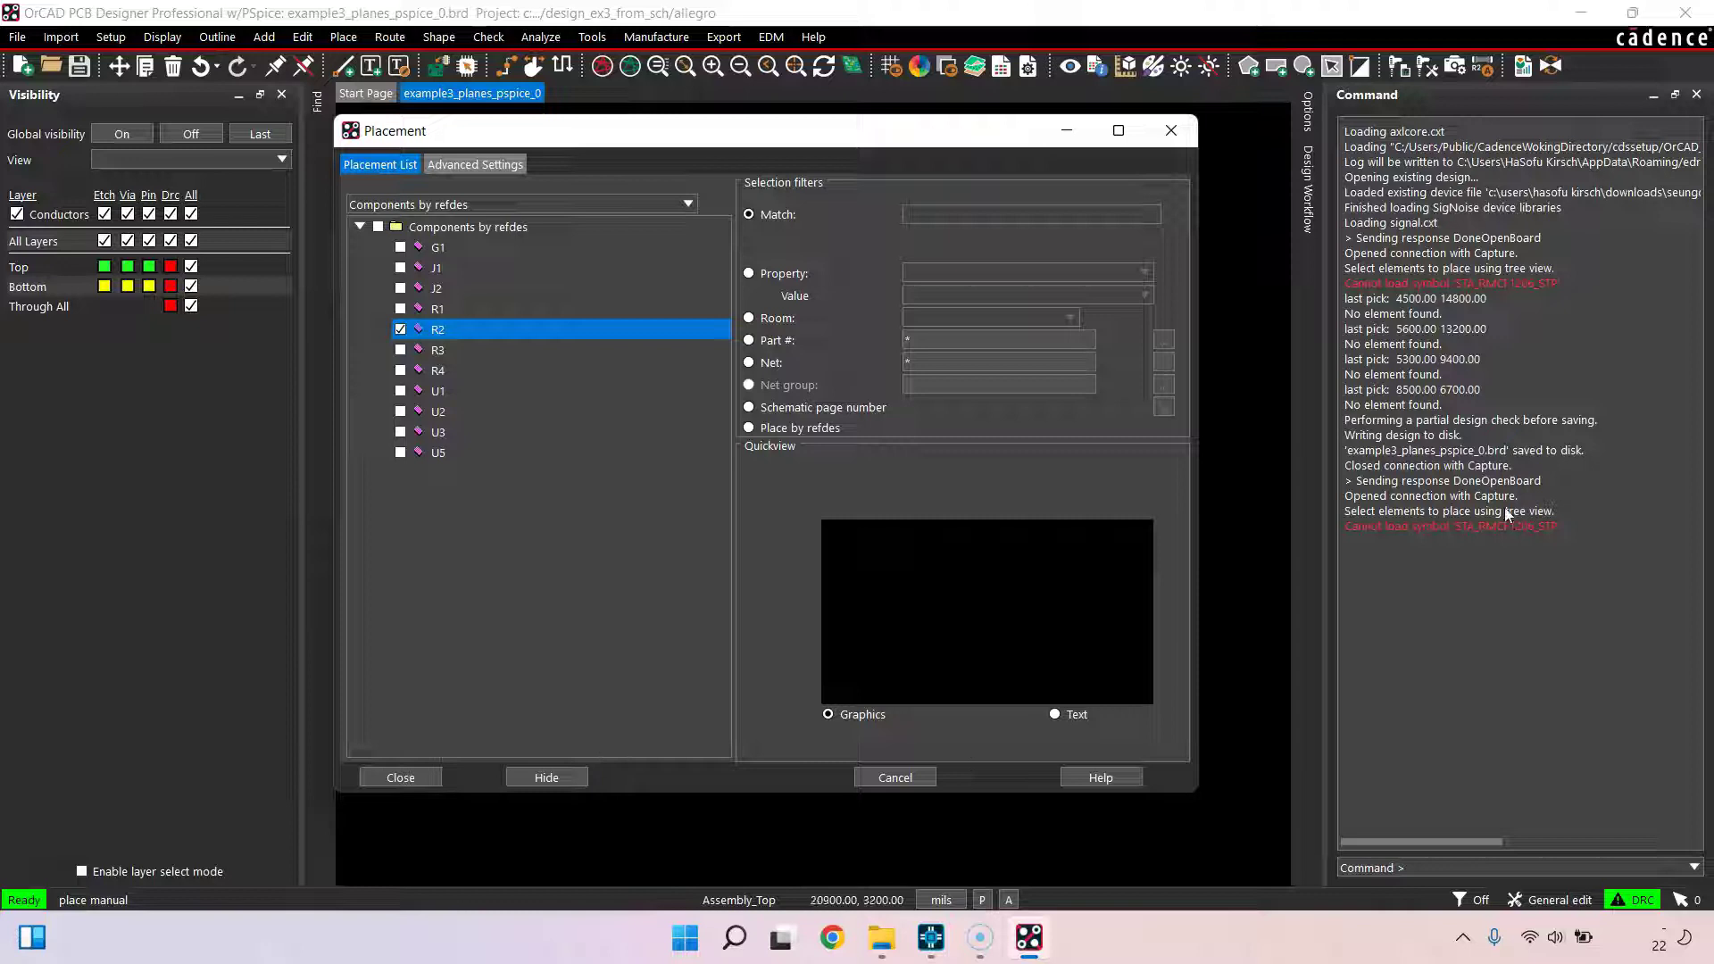
click(404, 778)
click(650, 398)
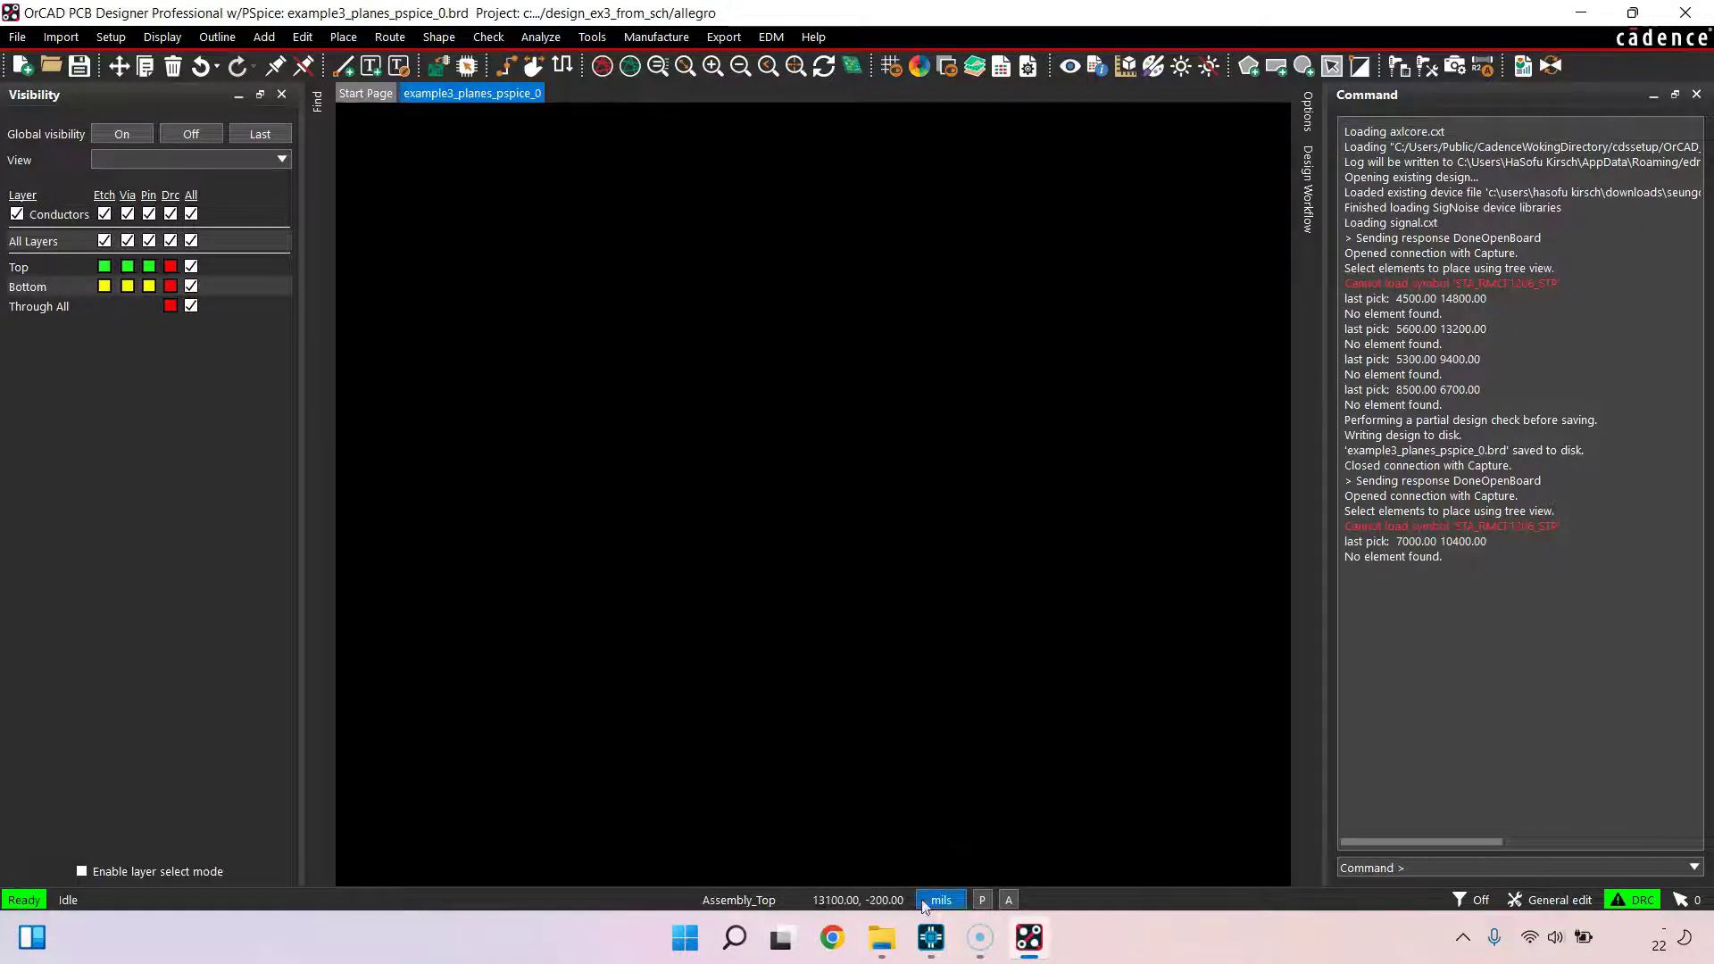
Browse the board files in the design's allegro folder, then return to OrCAD Capture
mouse_move(900, 947)
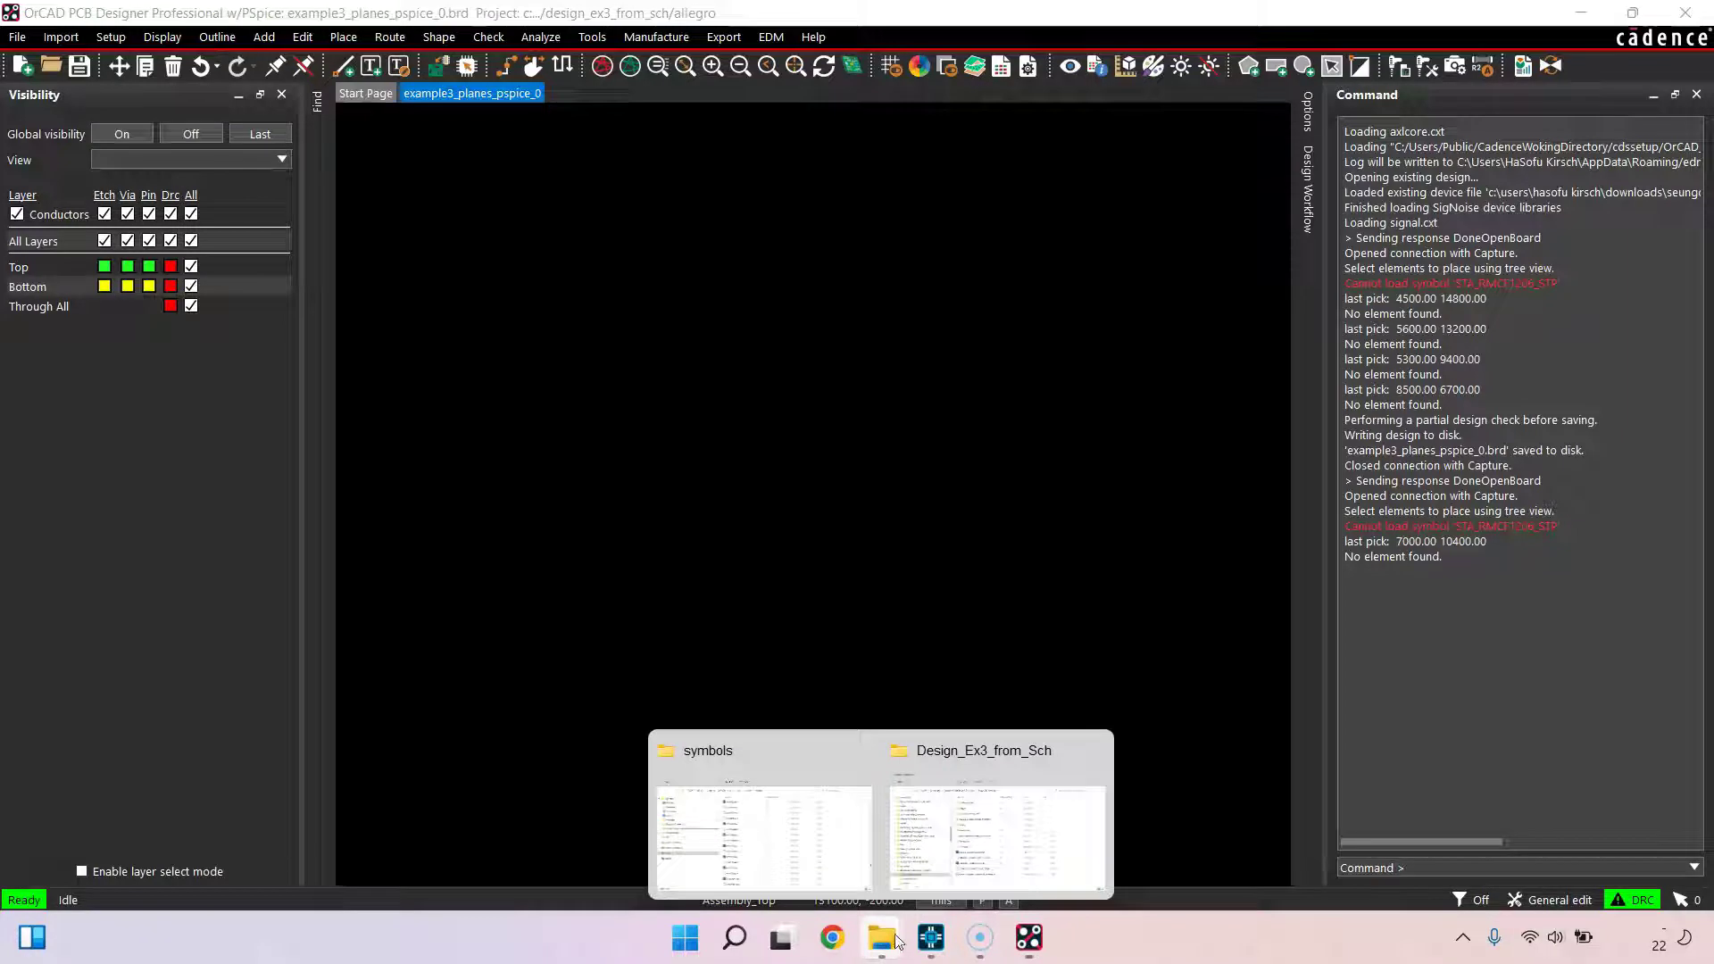
click(946, 831)
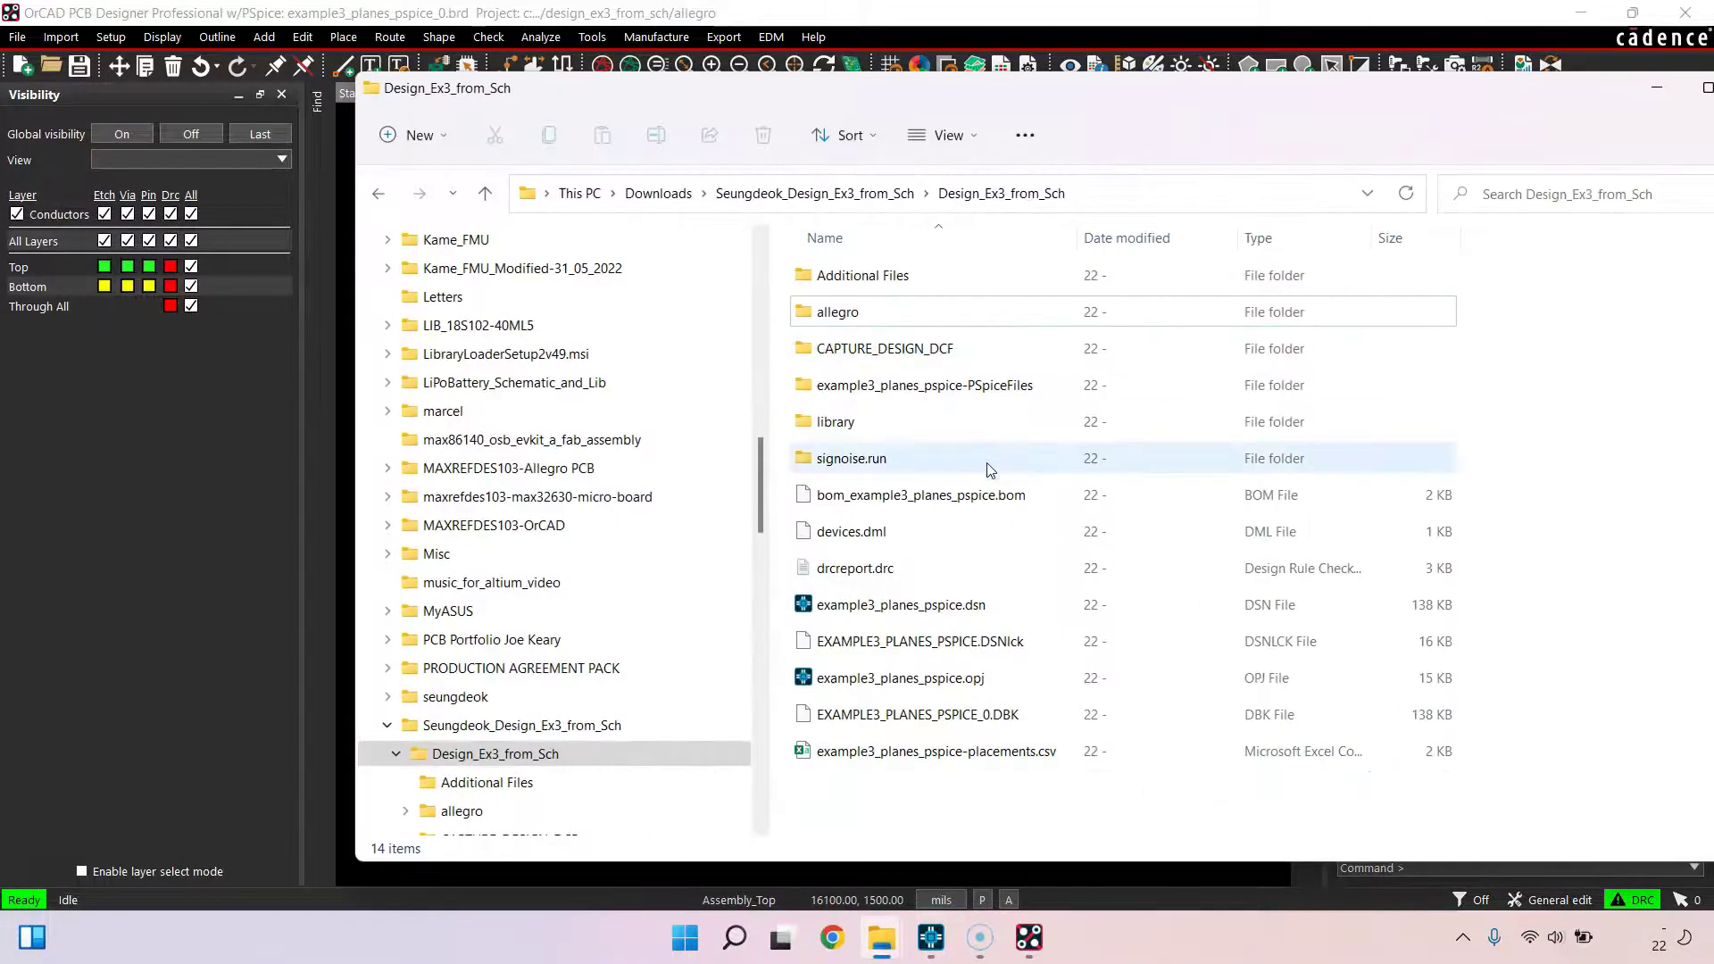
double_click(928, 323)
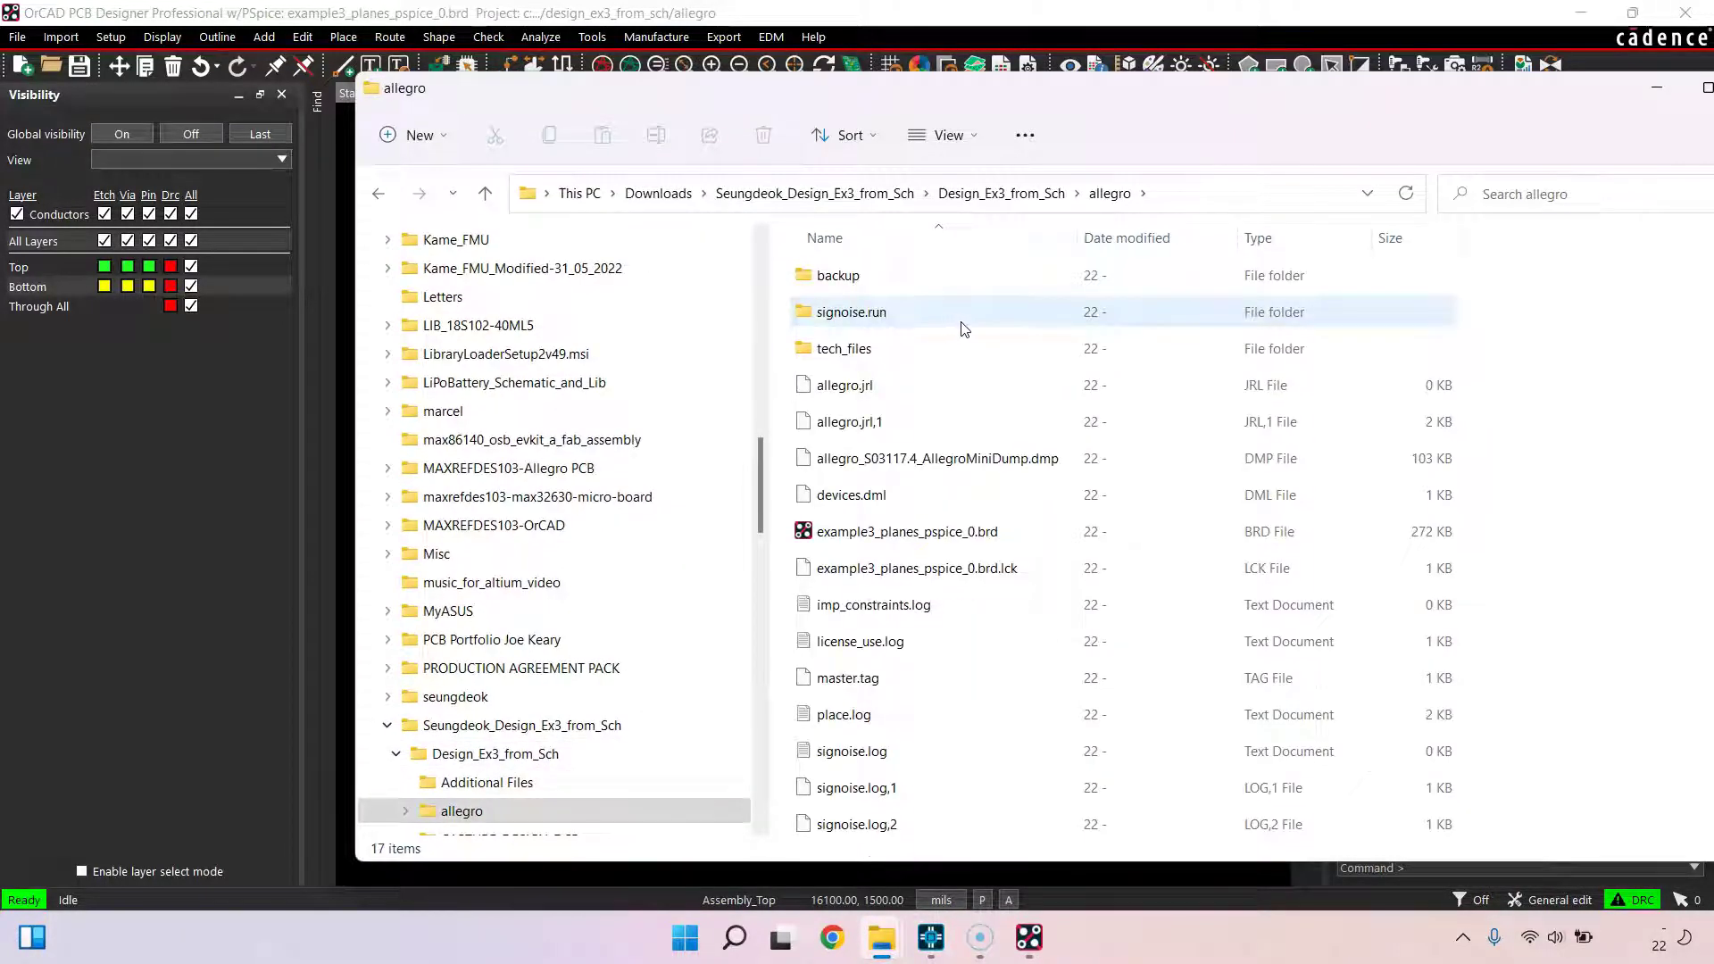
scroll(955, 331, down, 1)
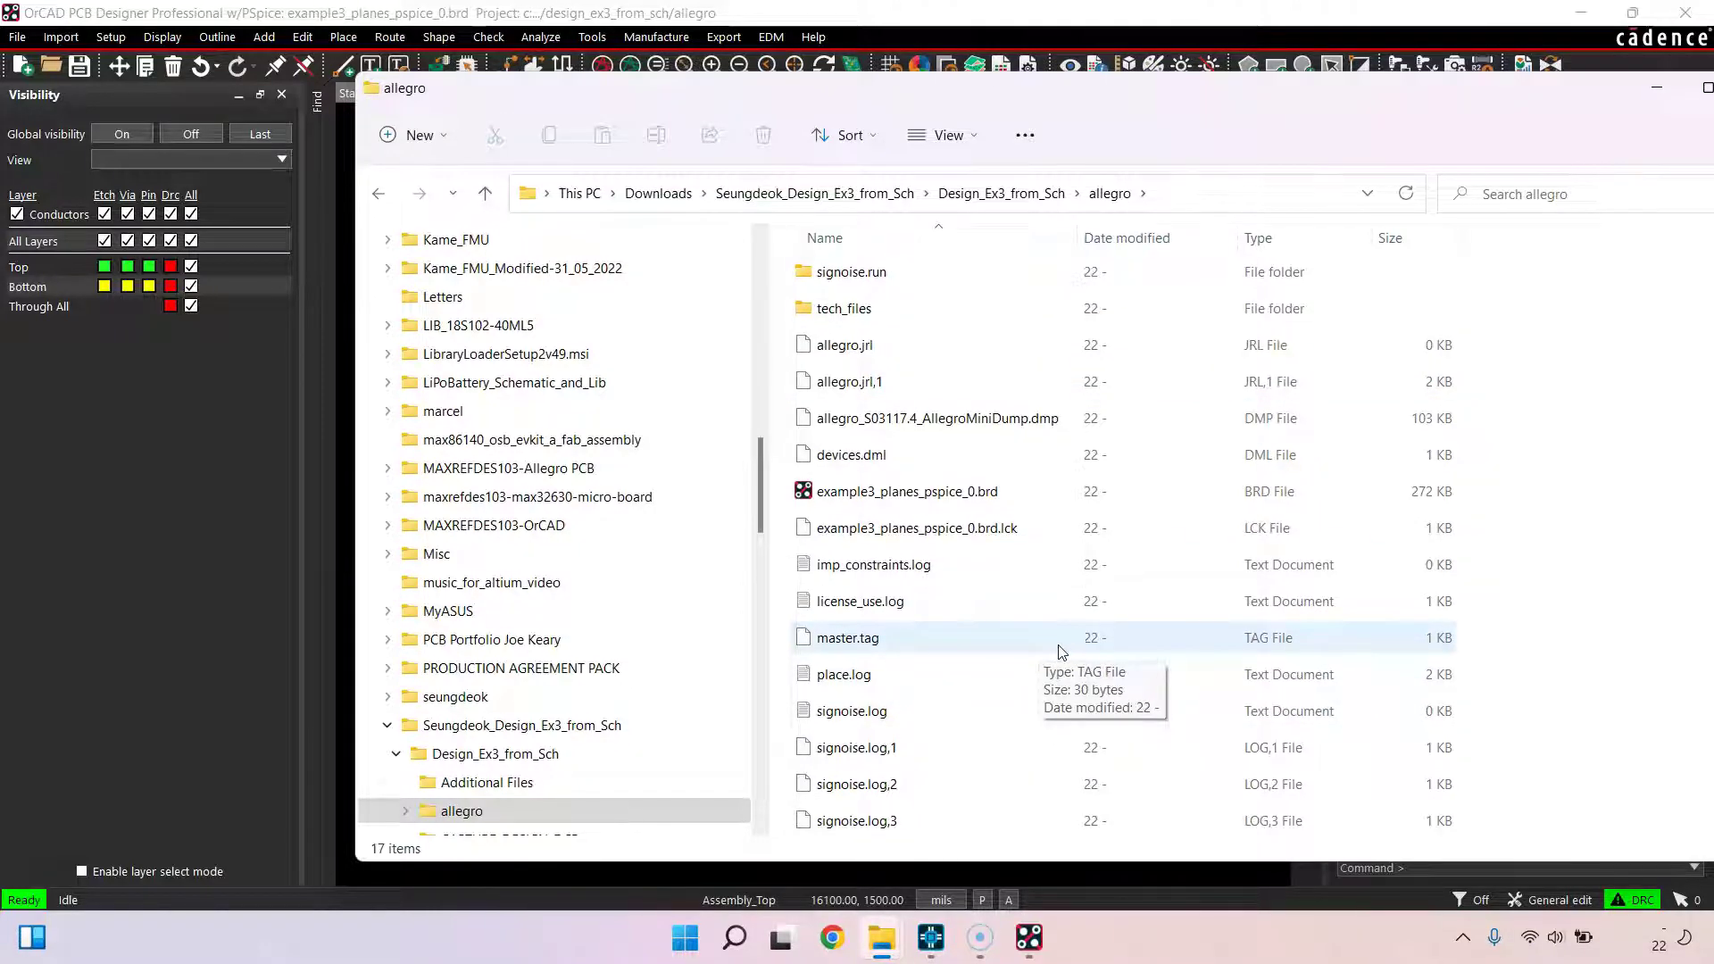
scroll(1140, 603, up, 1)
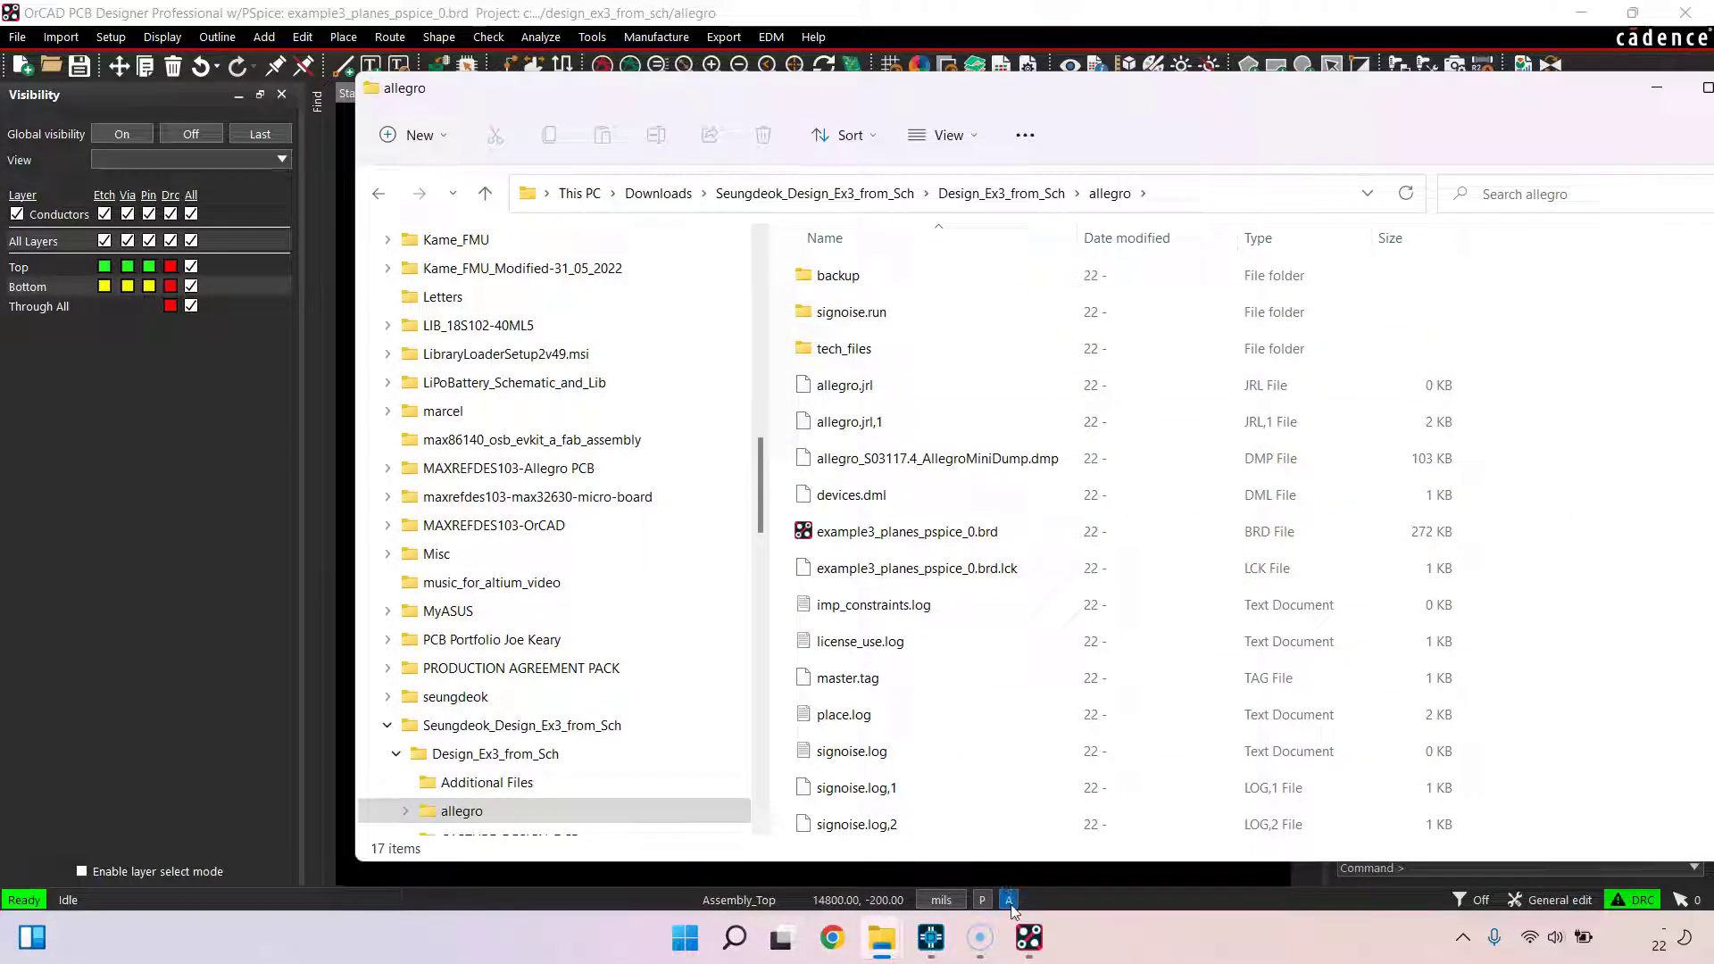
click(931, 937)
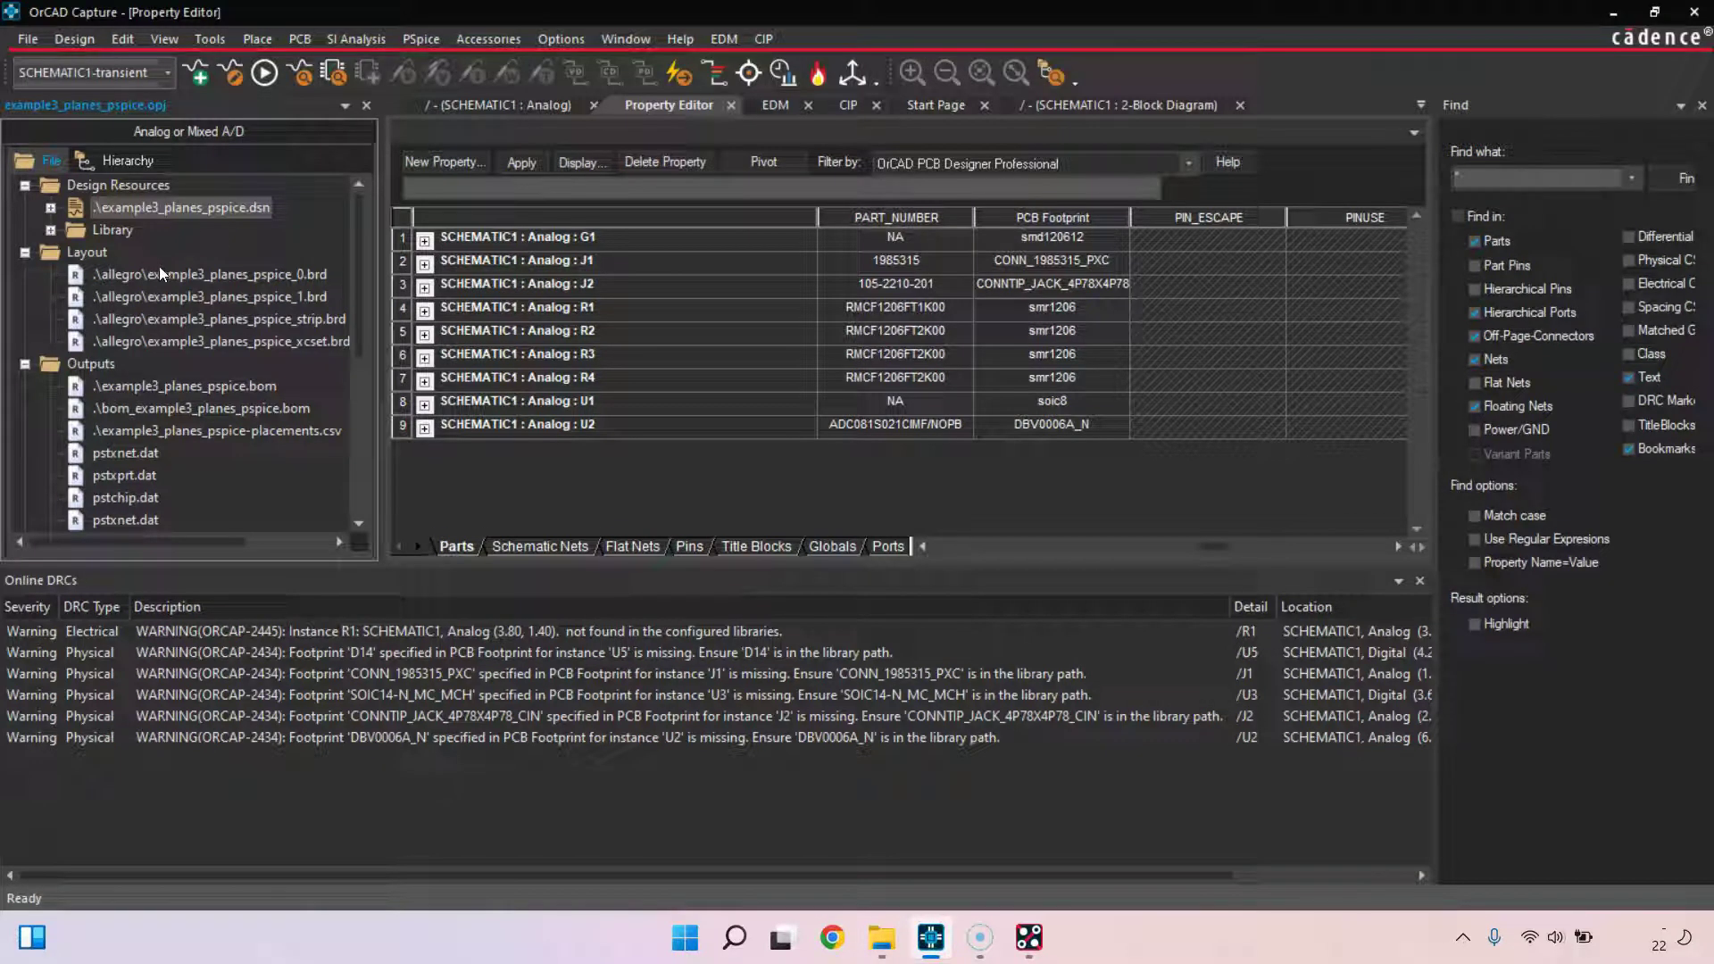
Generate the PCB Editor netlist from SCHEMATIC1 with the allegro folder as the output directory
click(51, 207)
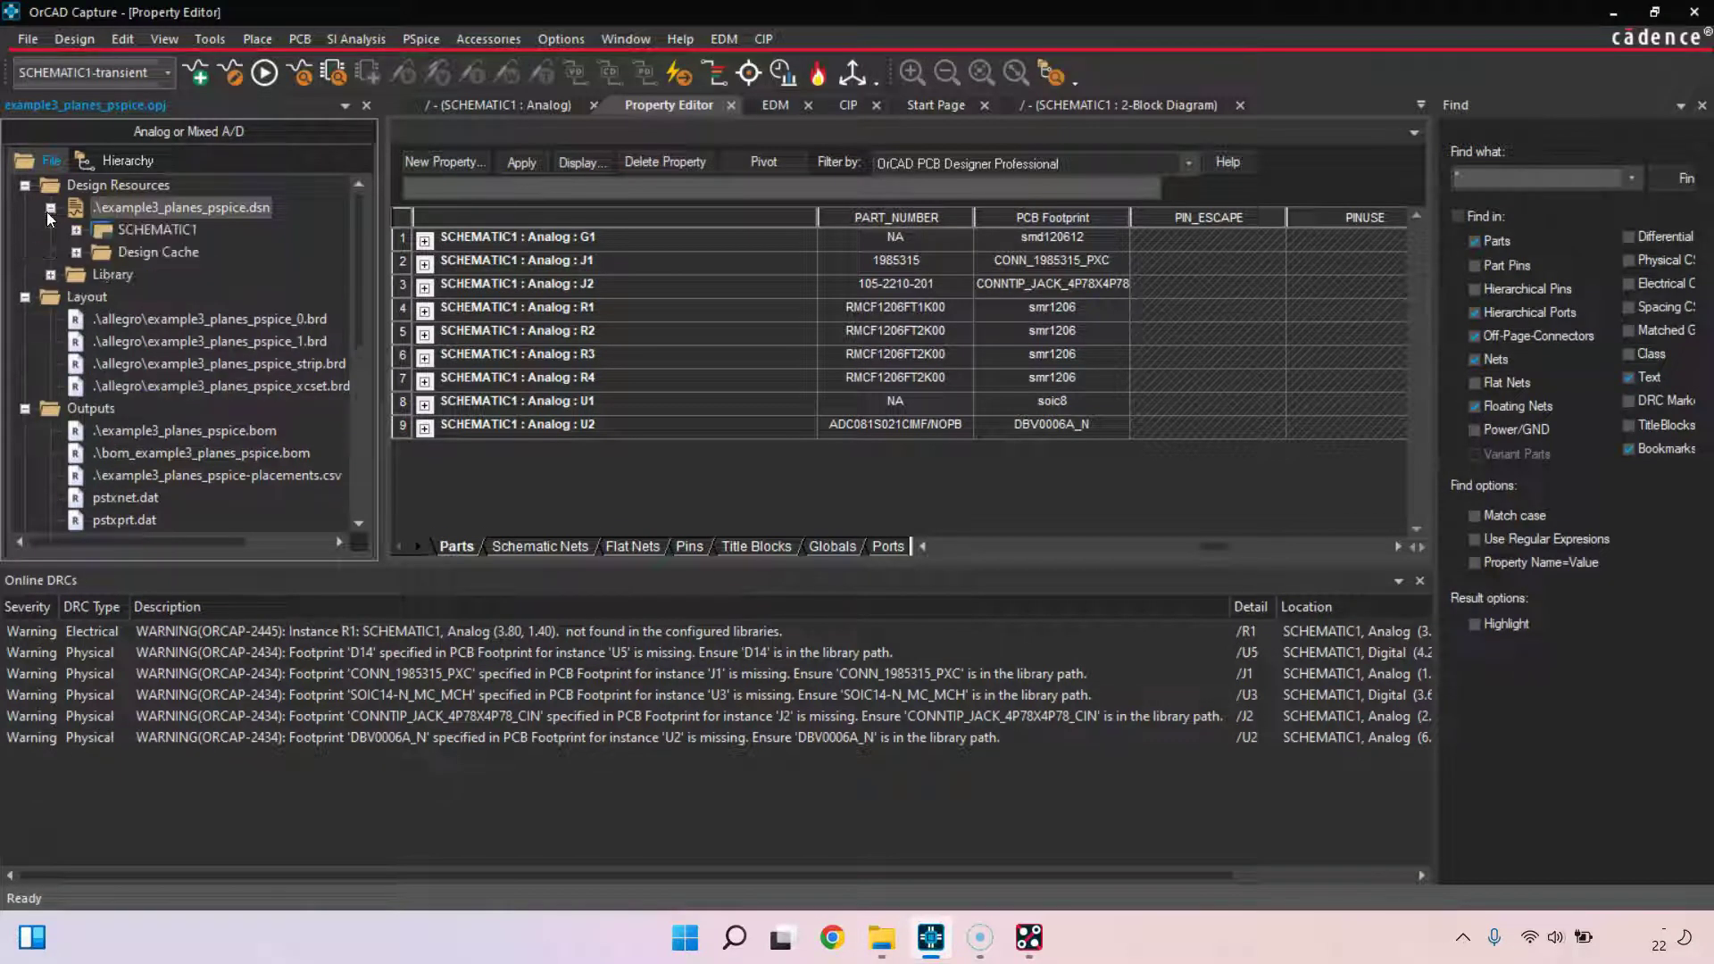
click(77, 230)
click(141, 230)
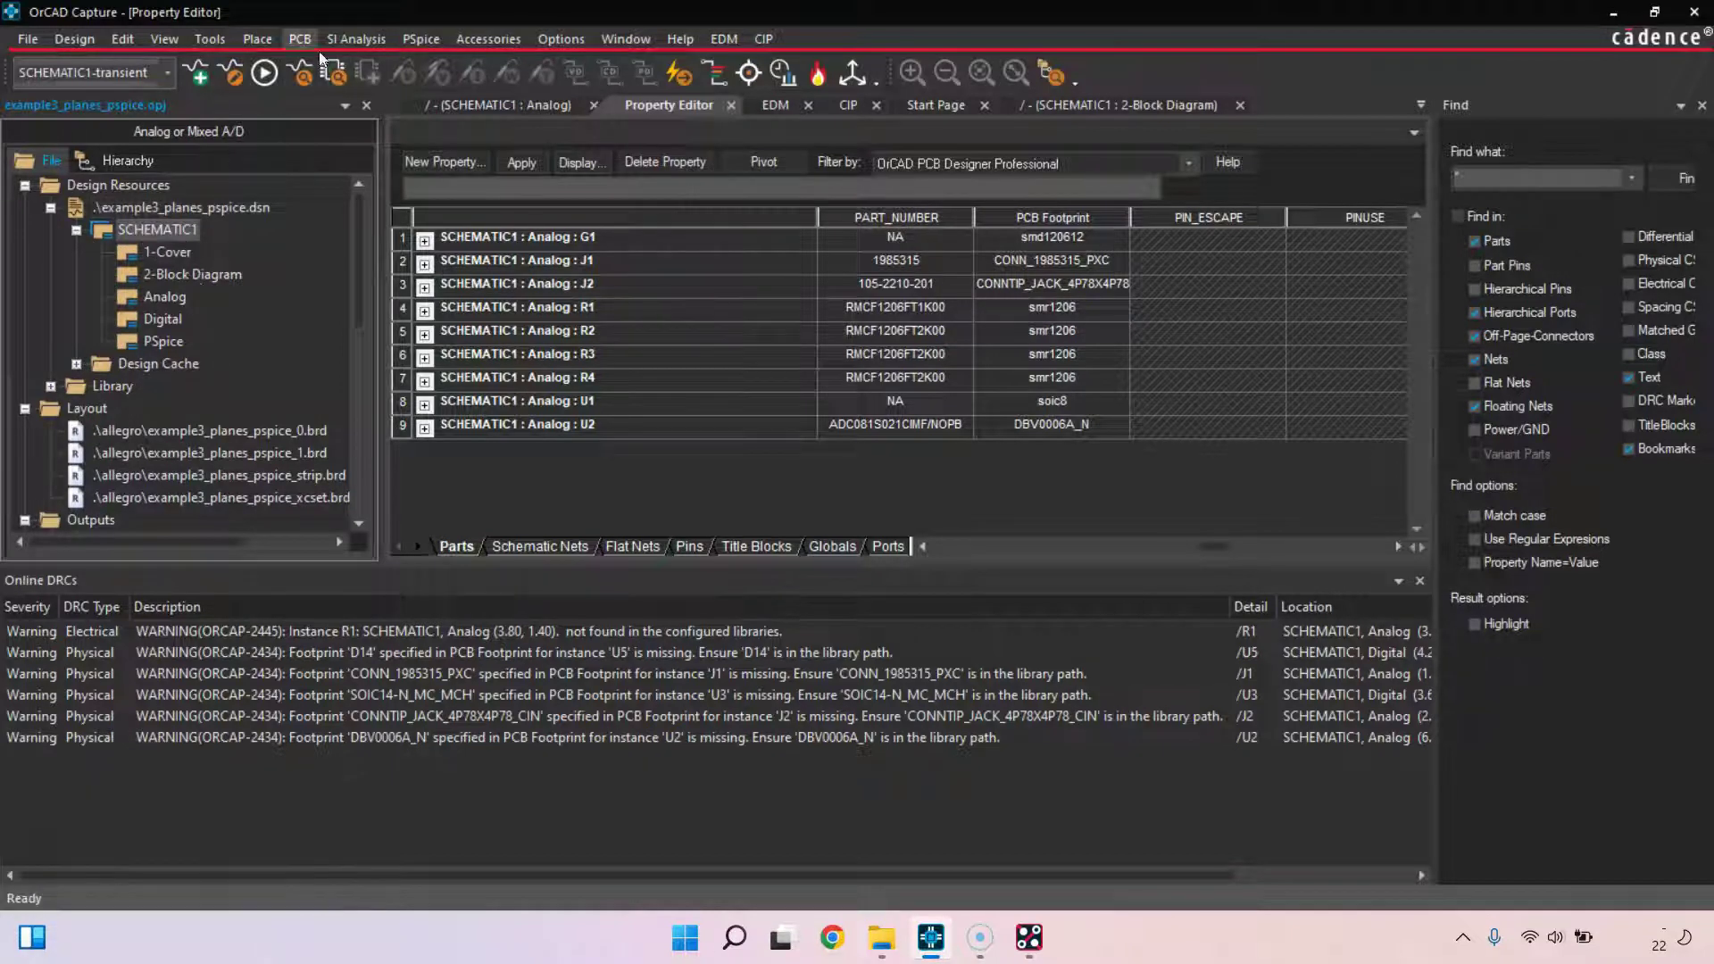
click(282, 37)
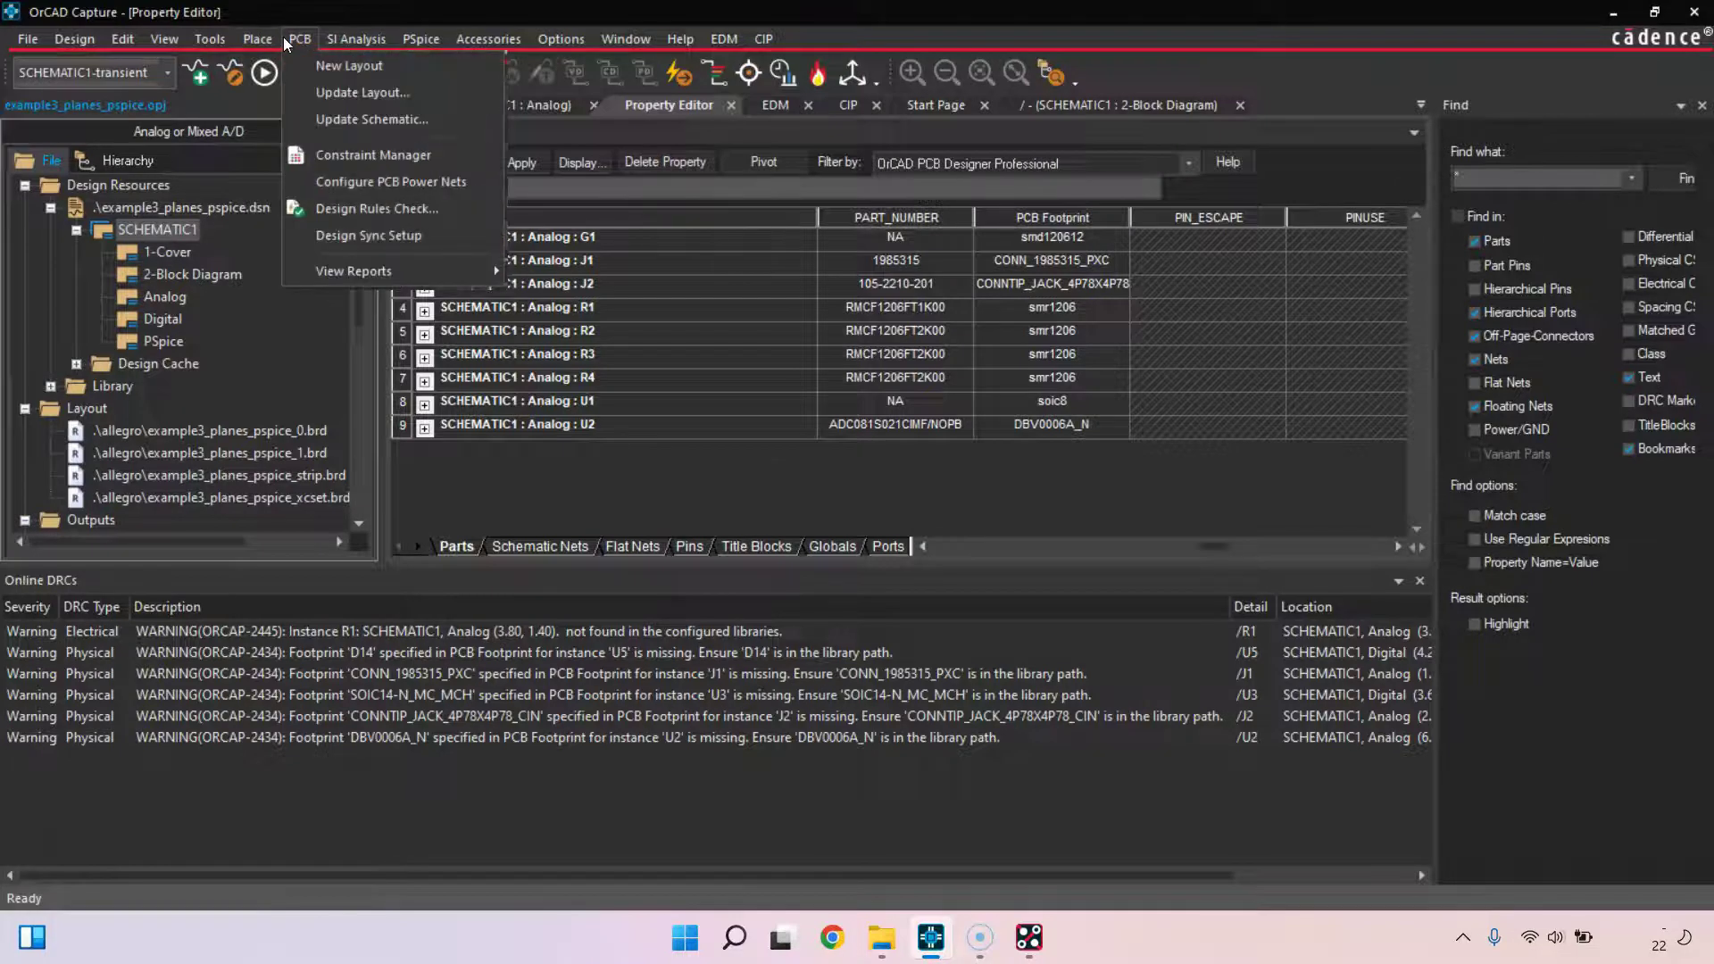
click(269, 193)
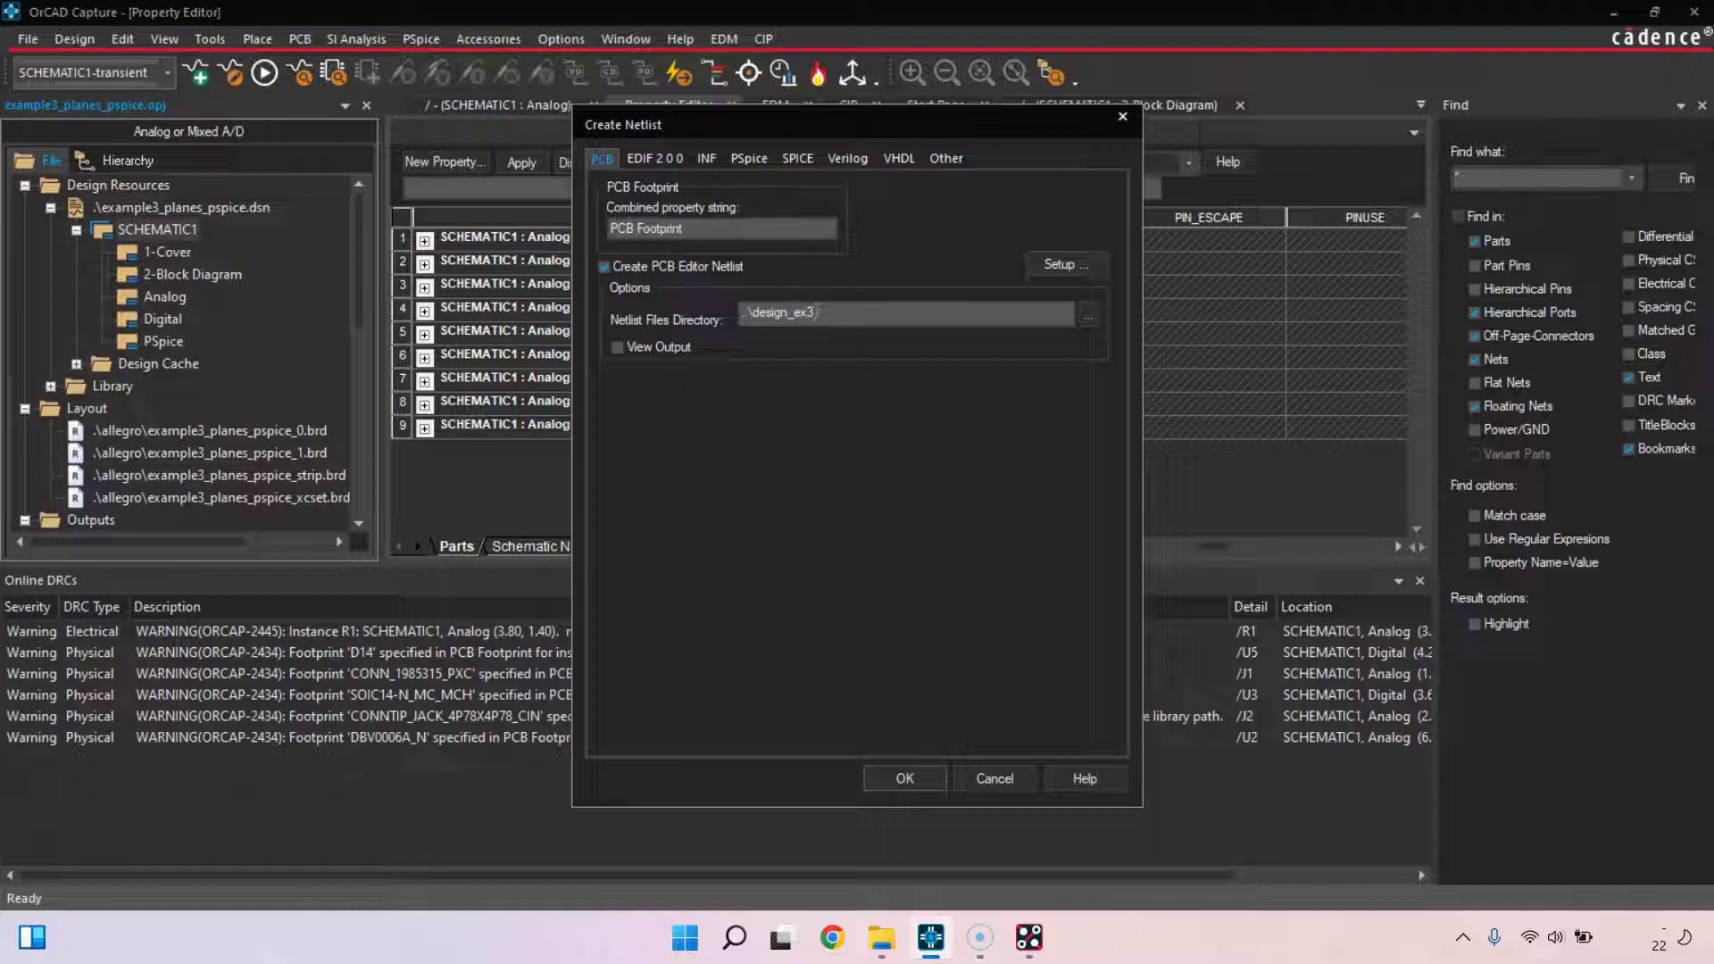
click(1087, 312)
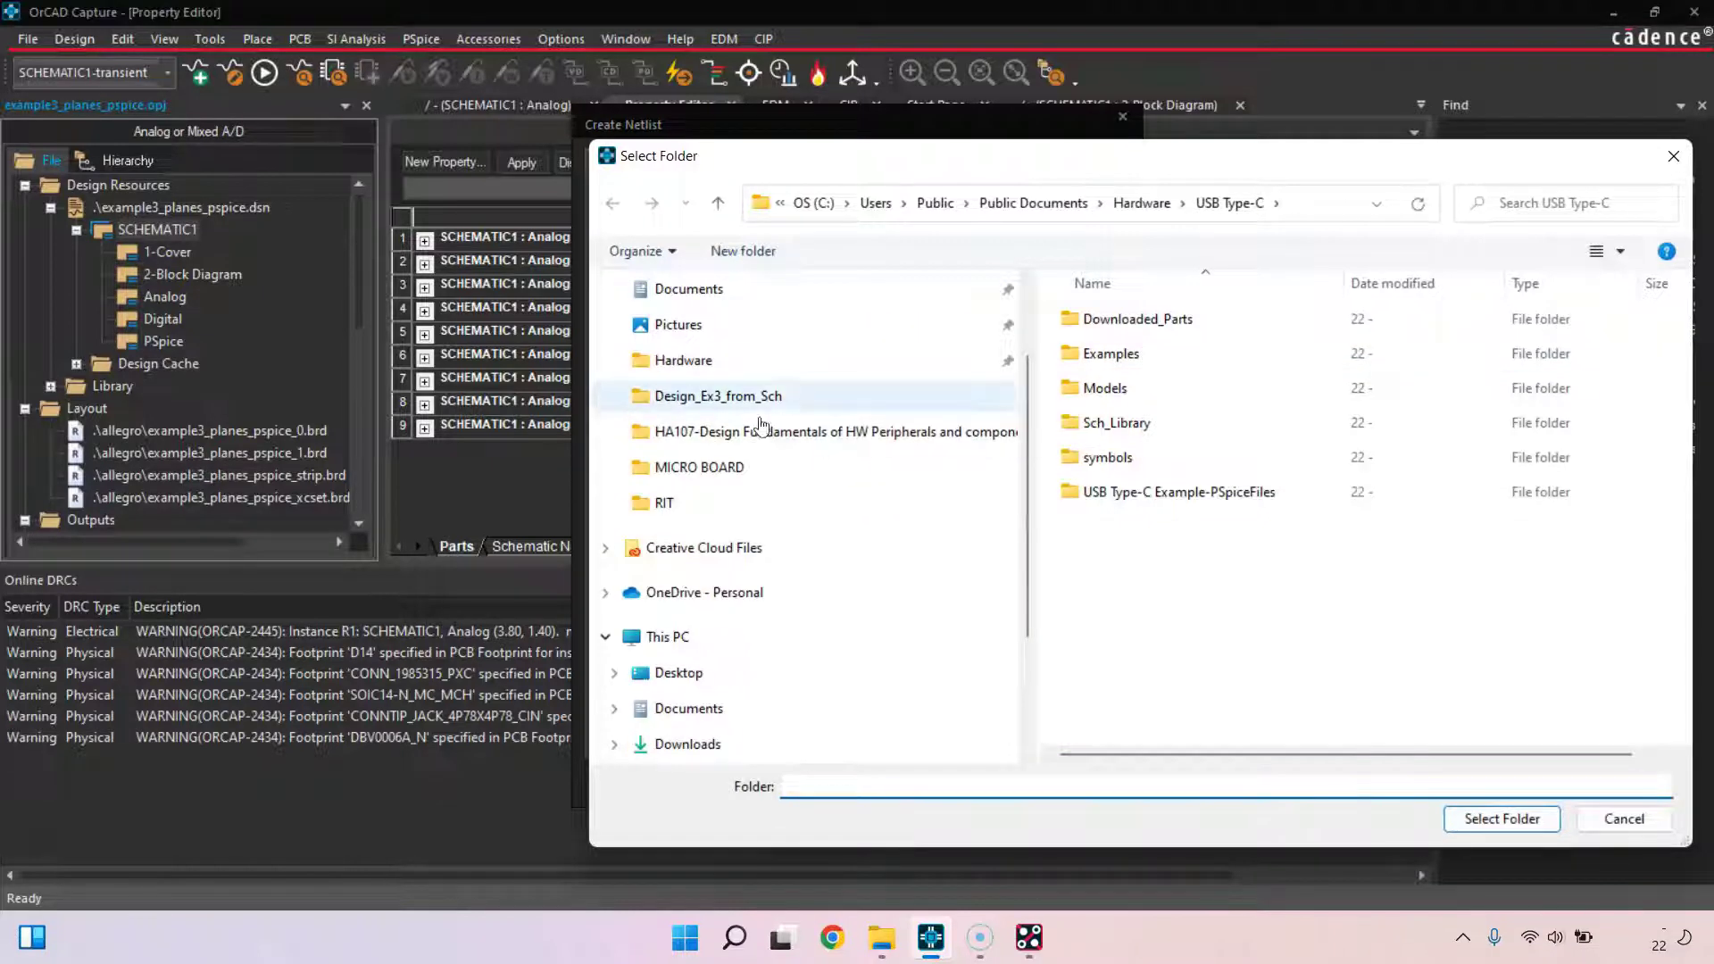
click(775, 395)
click(1205, 351)
double_click(1201, 350)
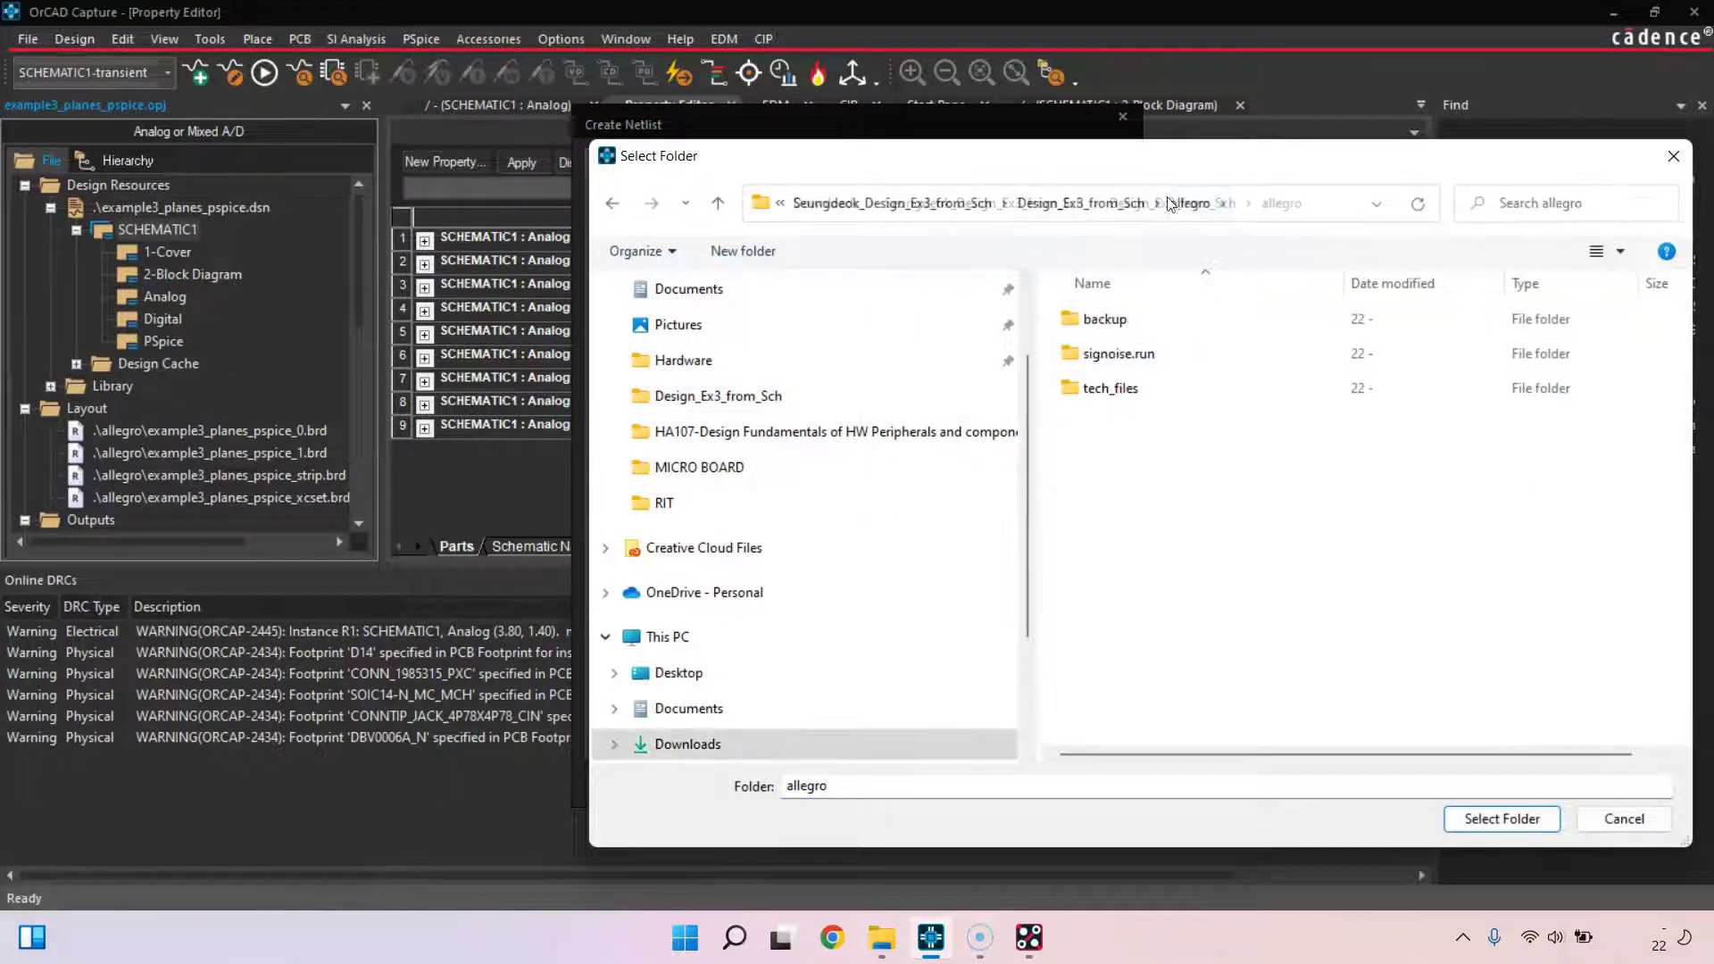
click(1482, 820)
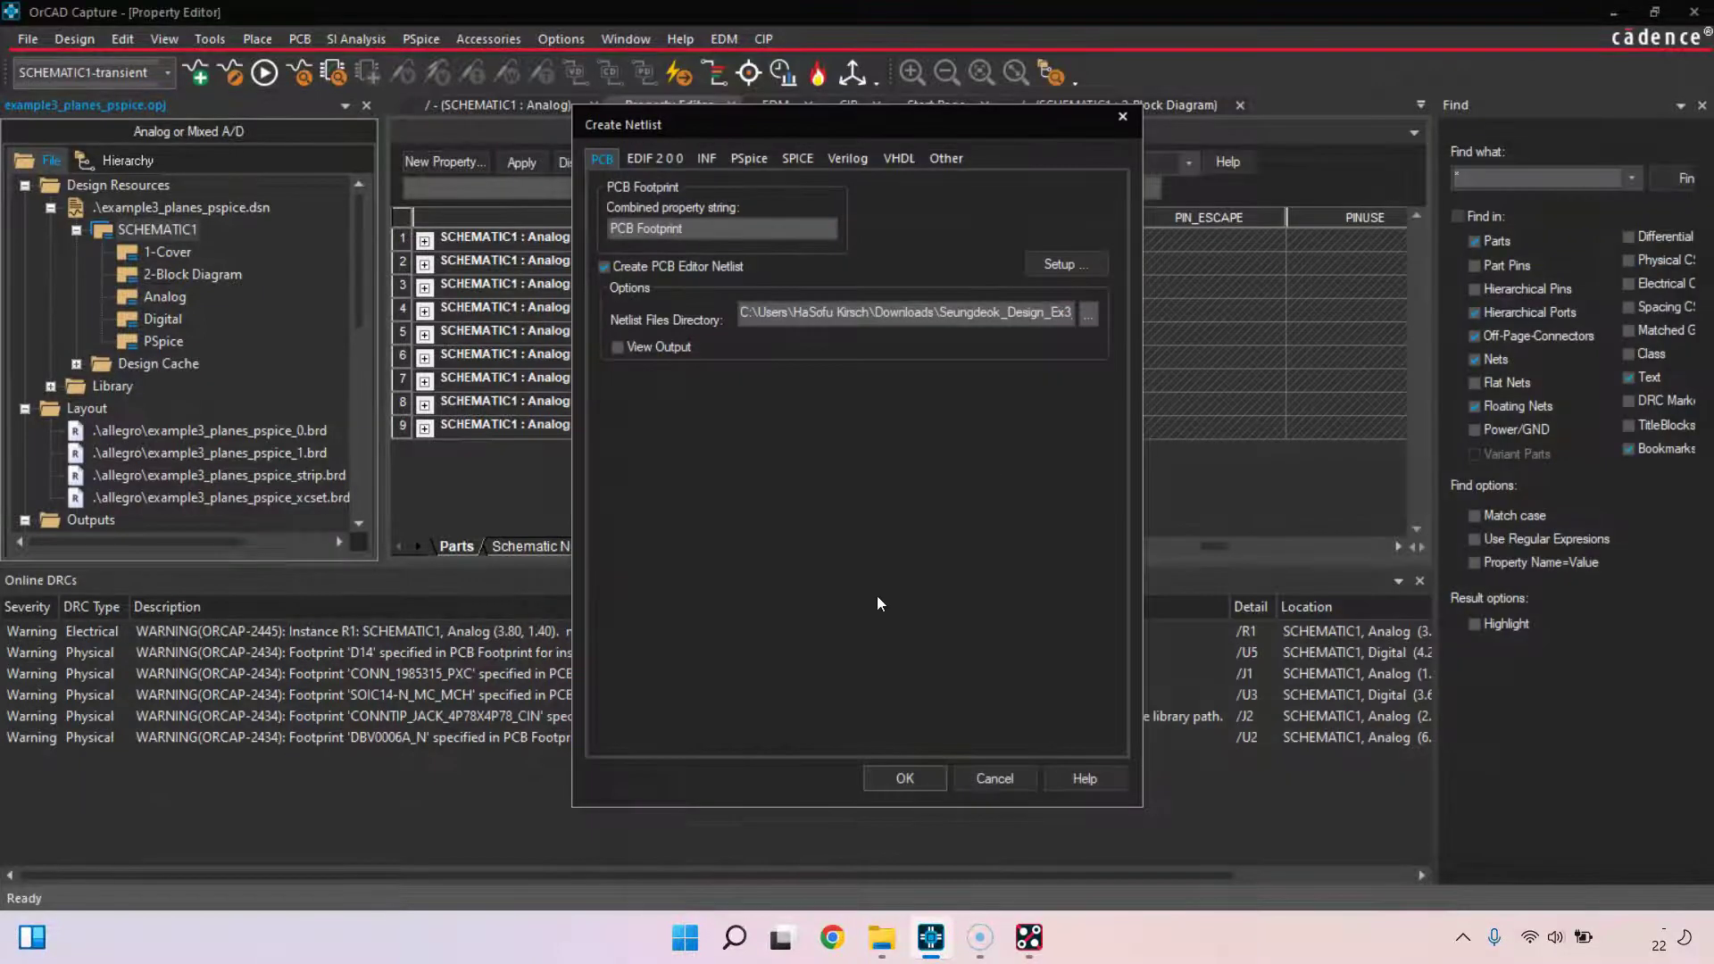
click(905, 777)
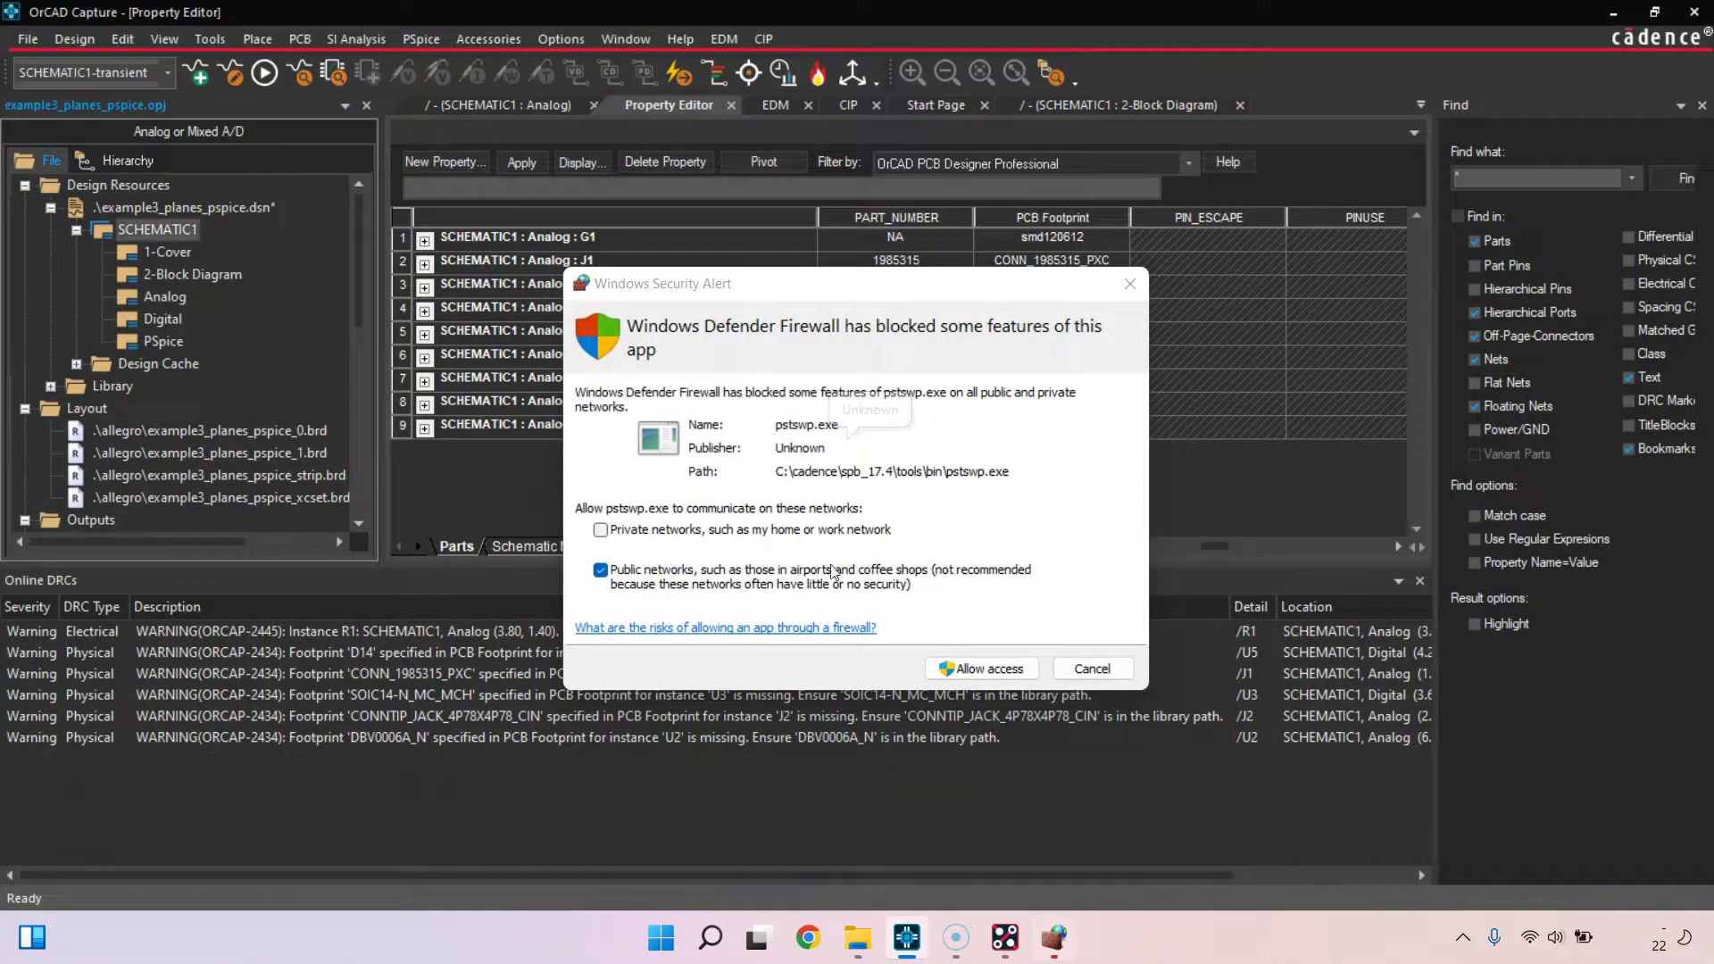
scroll(971, 658, down, 3)
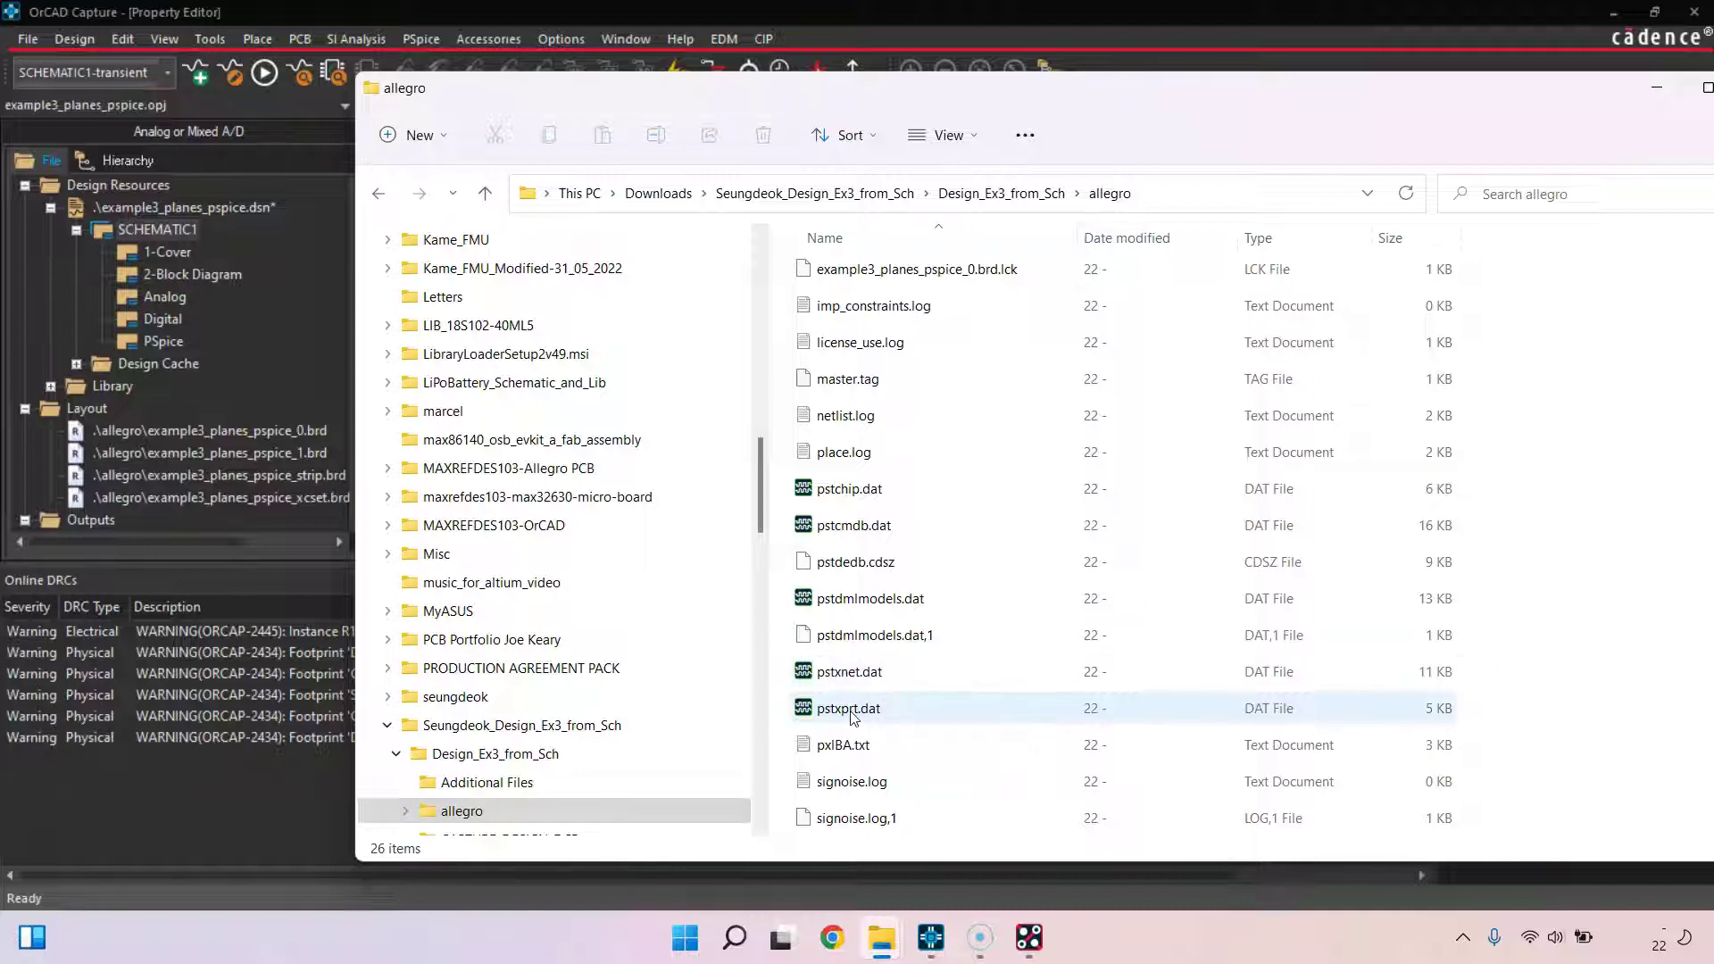
Move the allegro folder window aside and minimize it
scroll(970, 710, down, 1)
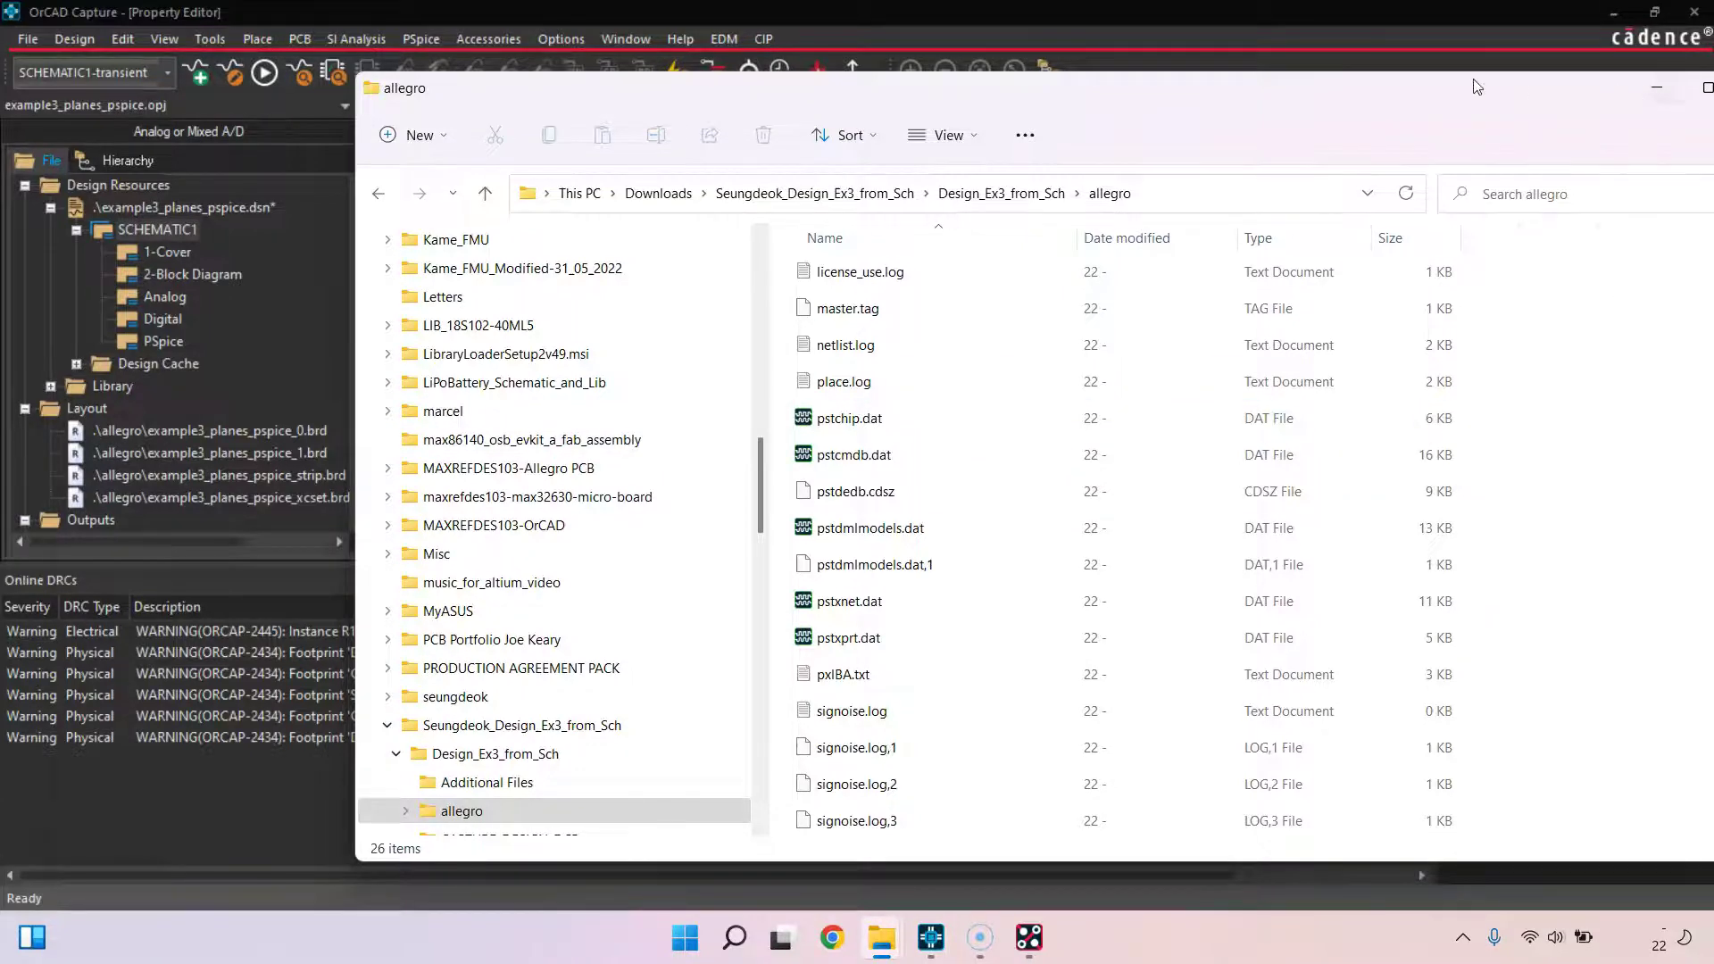
drag(1474, 81, 1187, 69)
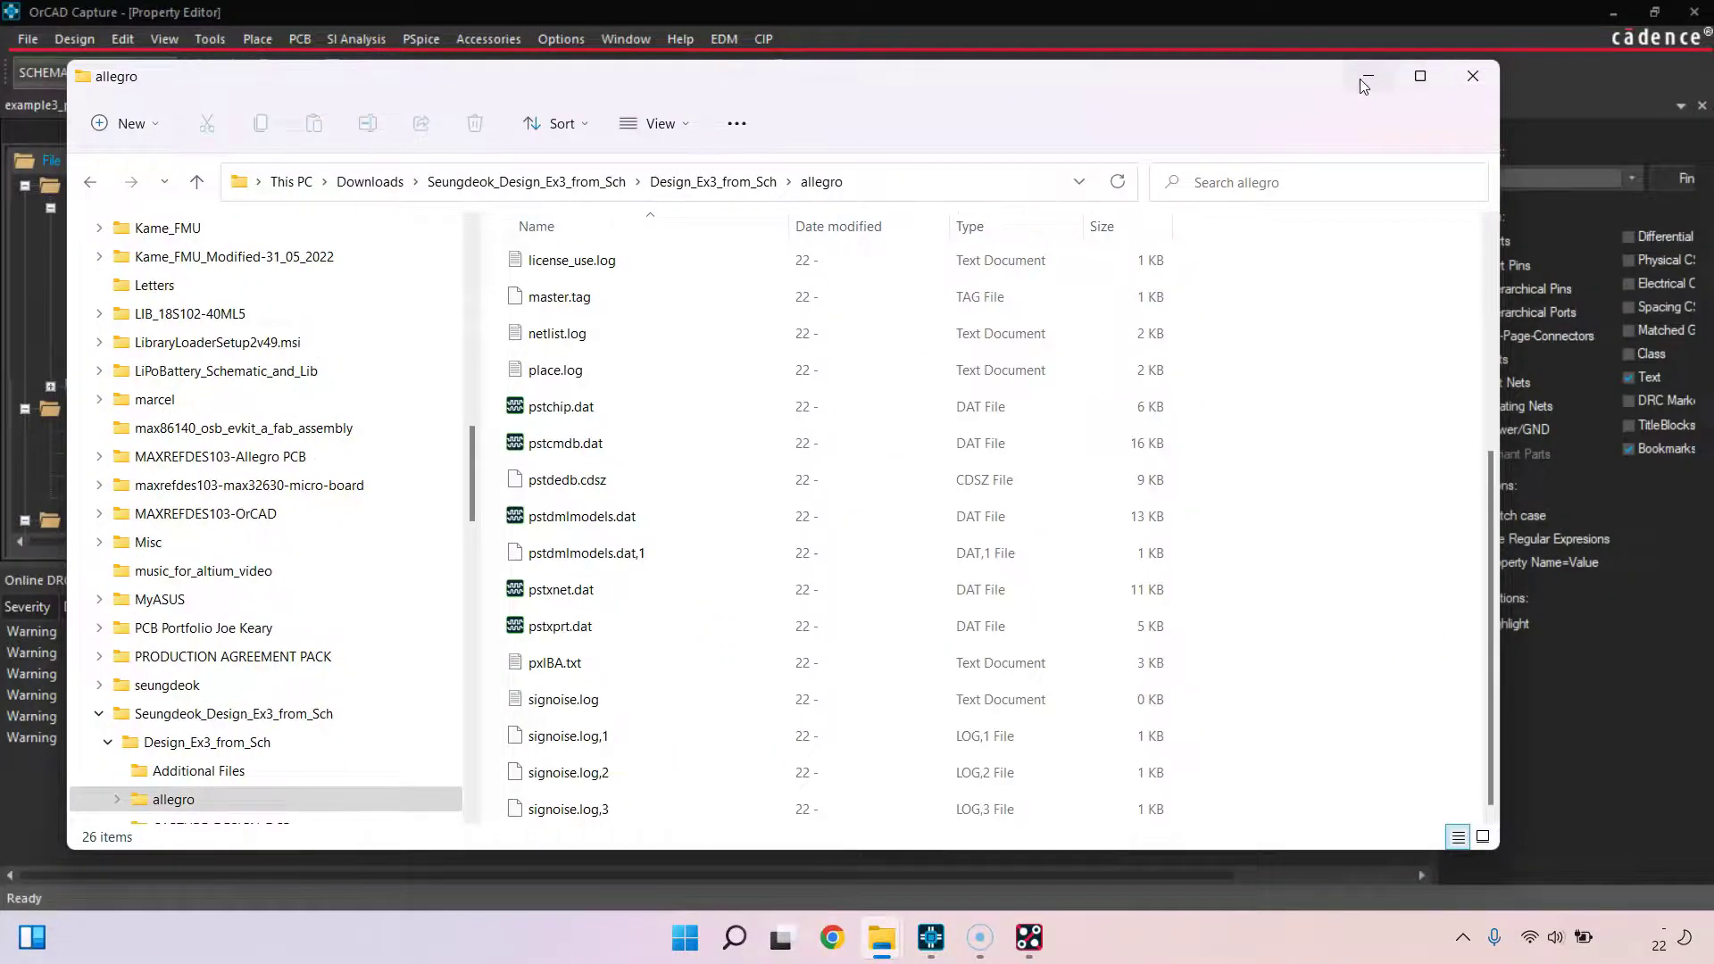
click(1367, 77)
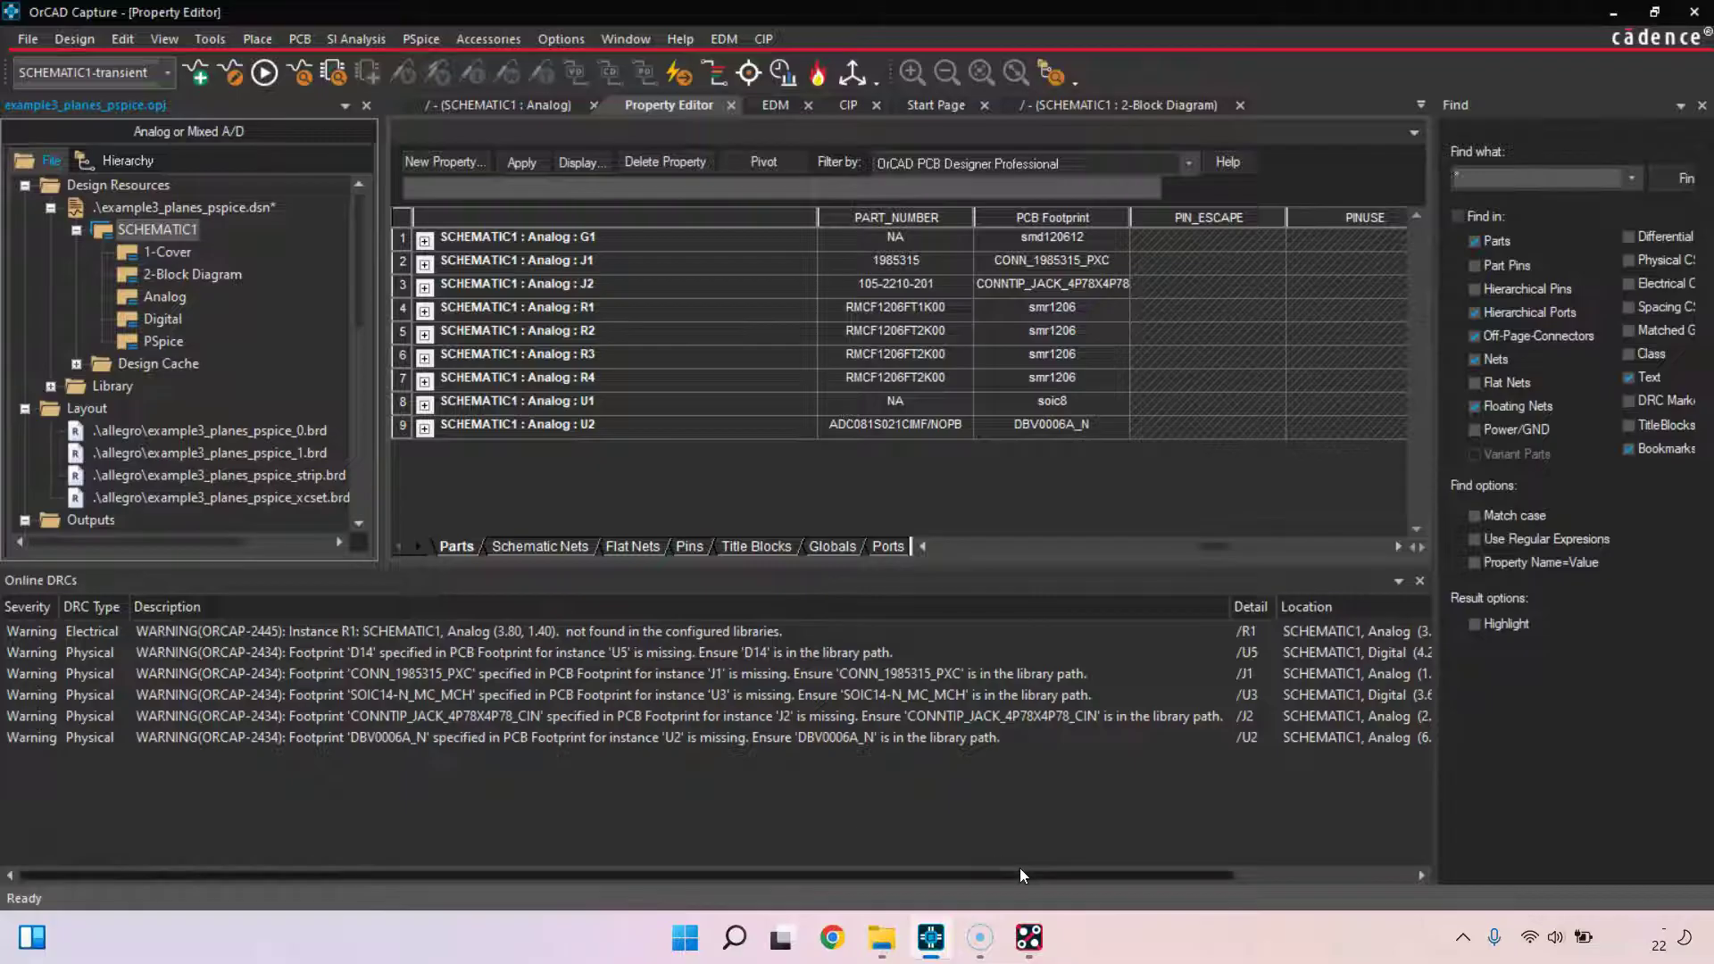
Import the Capture netlist from the allegro folder into the board via Import Logic/Netlist
click(1028, 937)
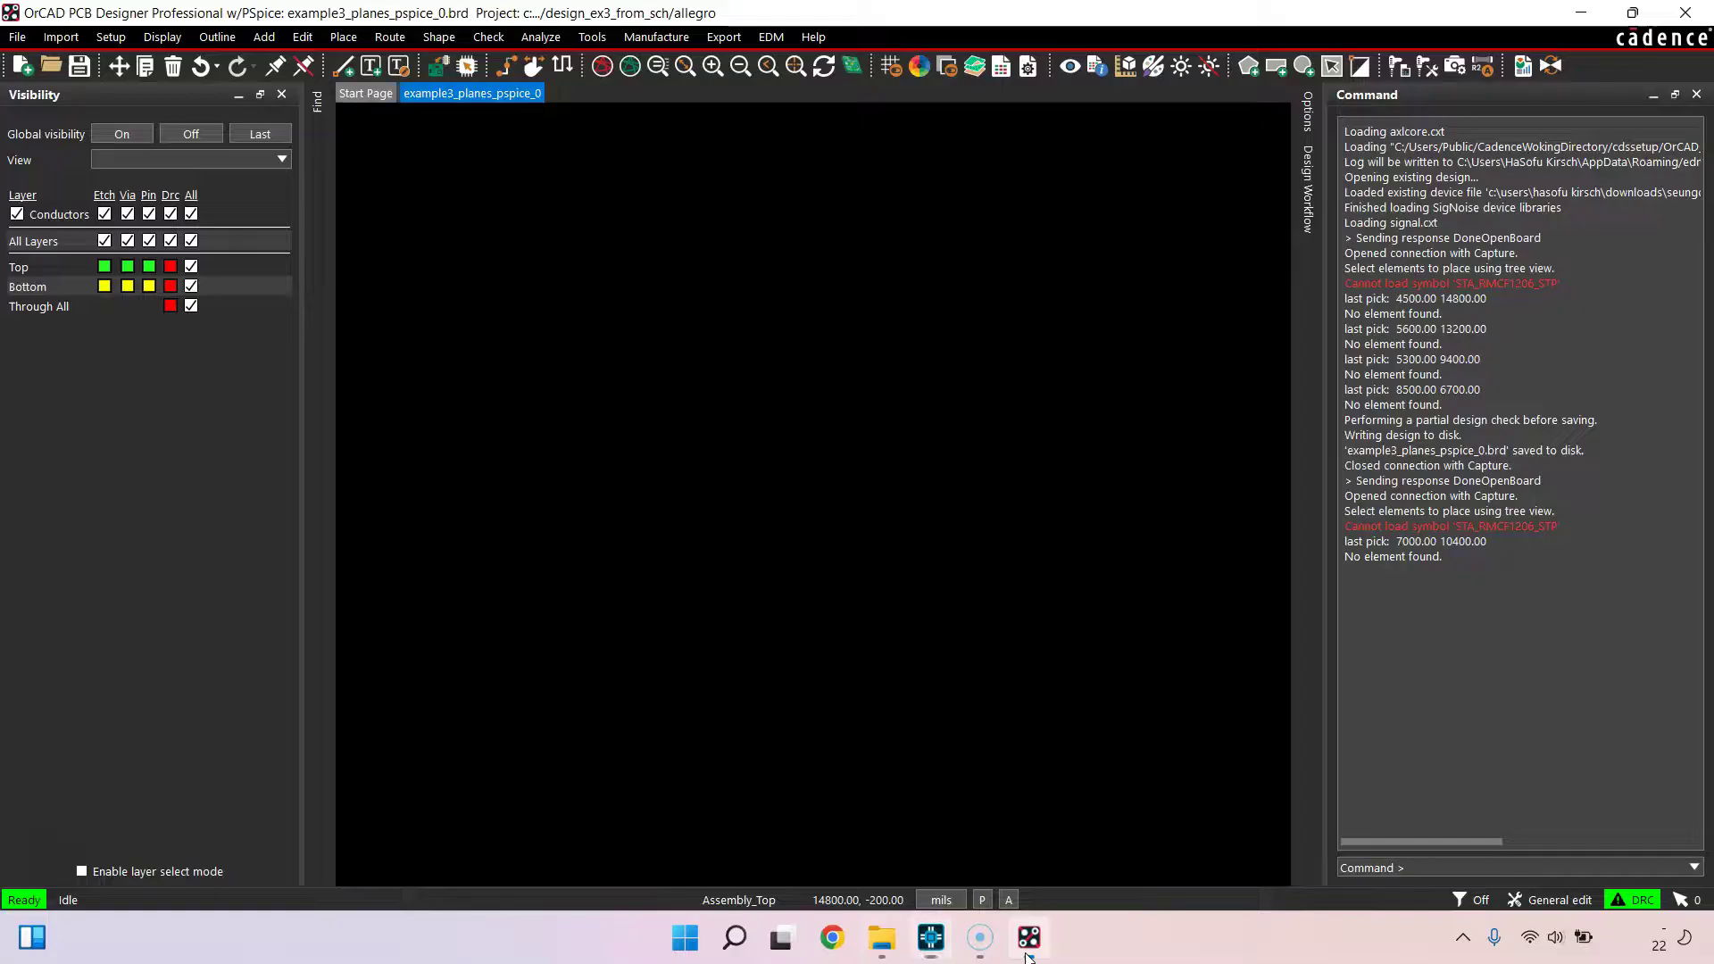
click(46, 37)
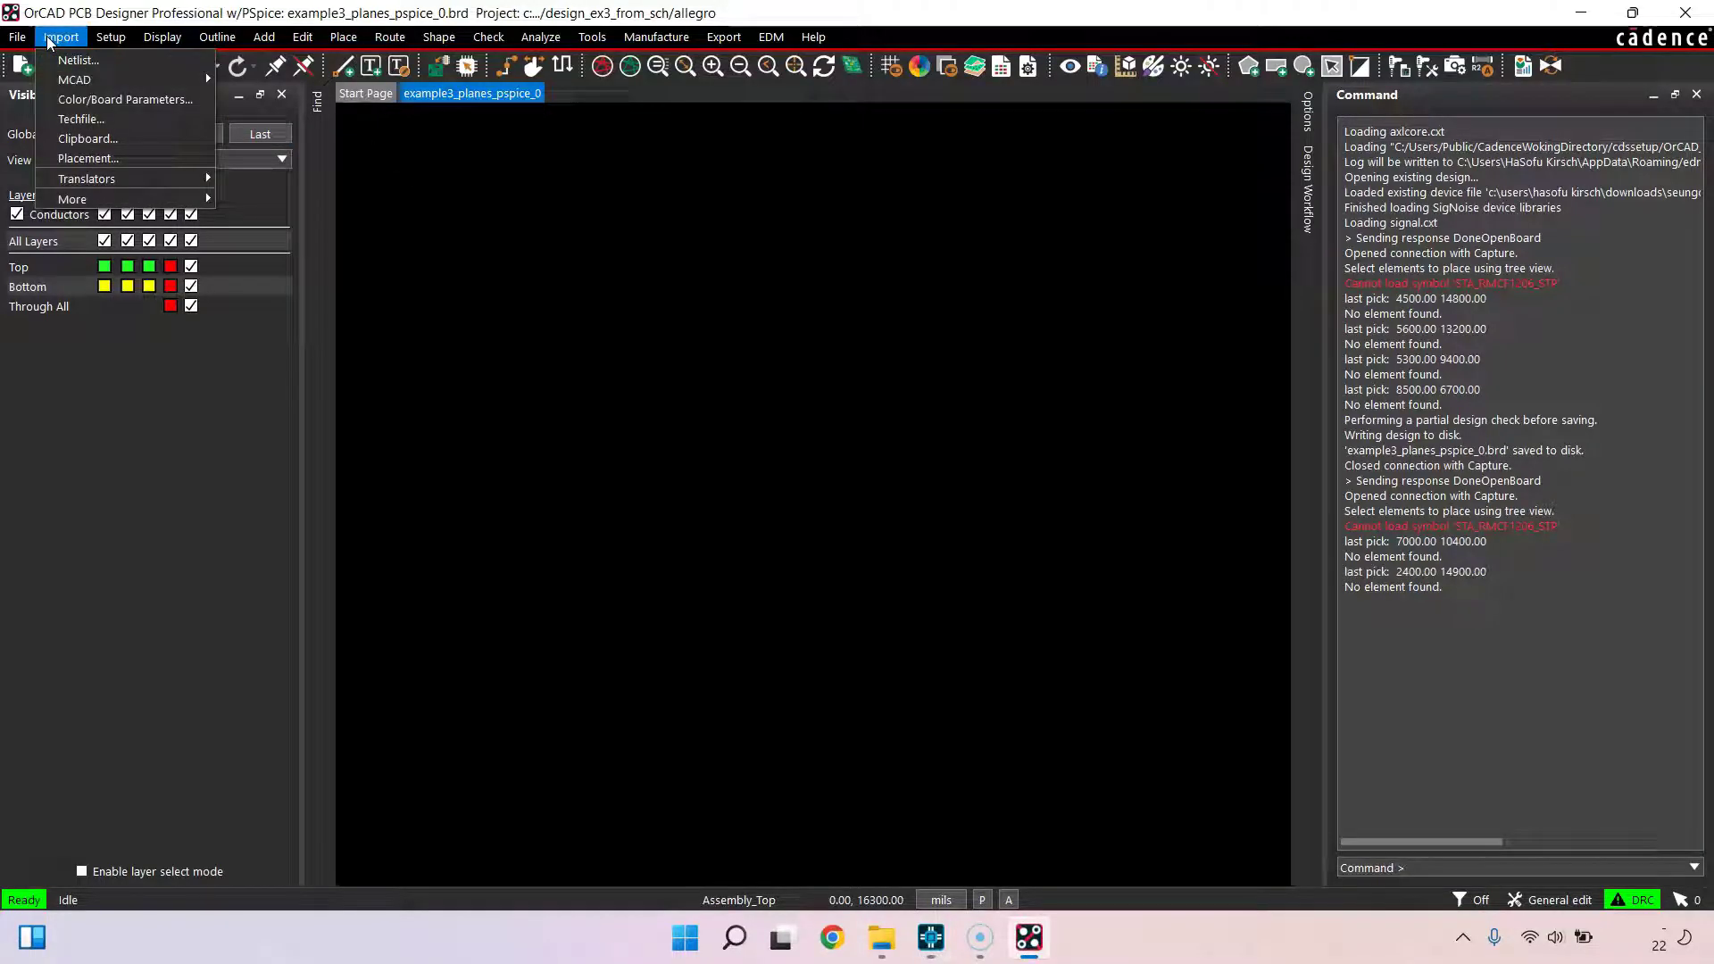
click(84, 60)
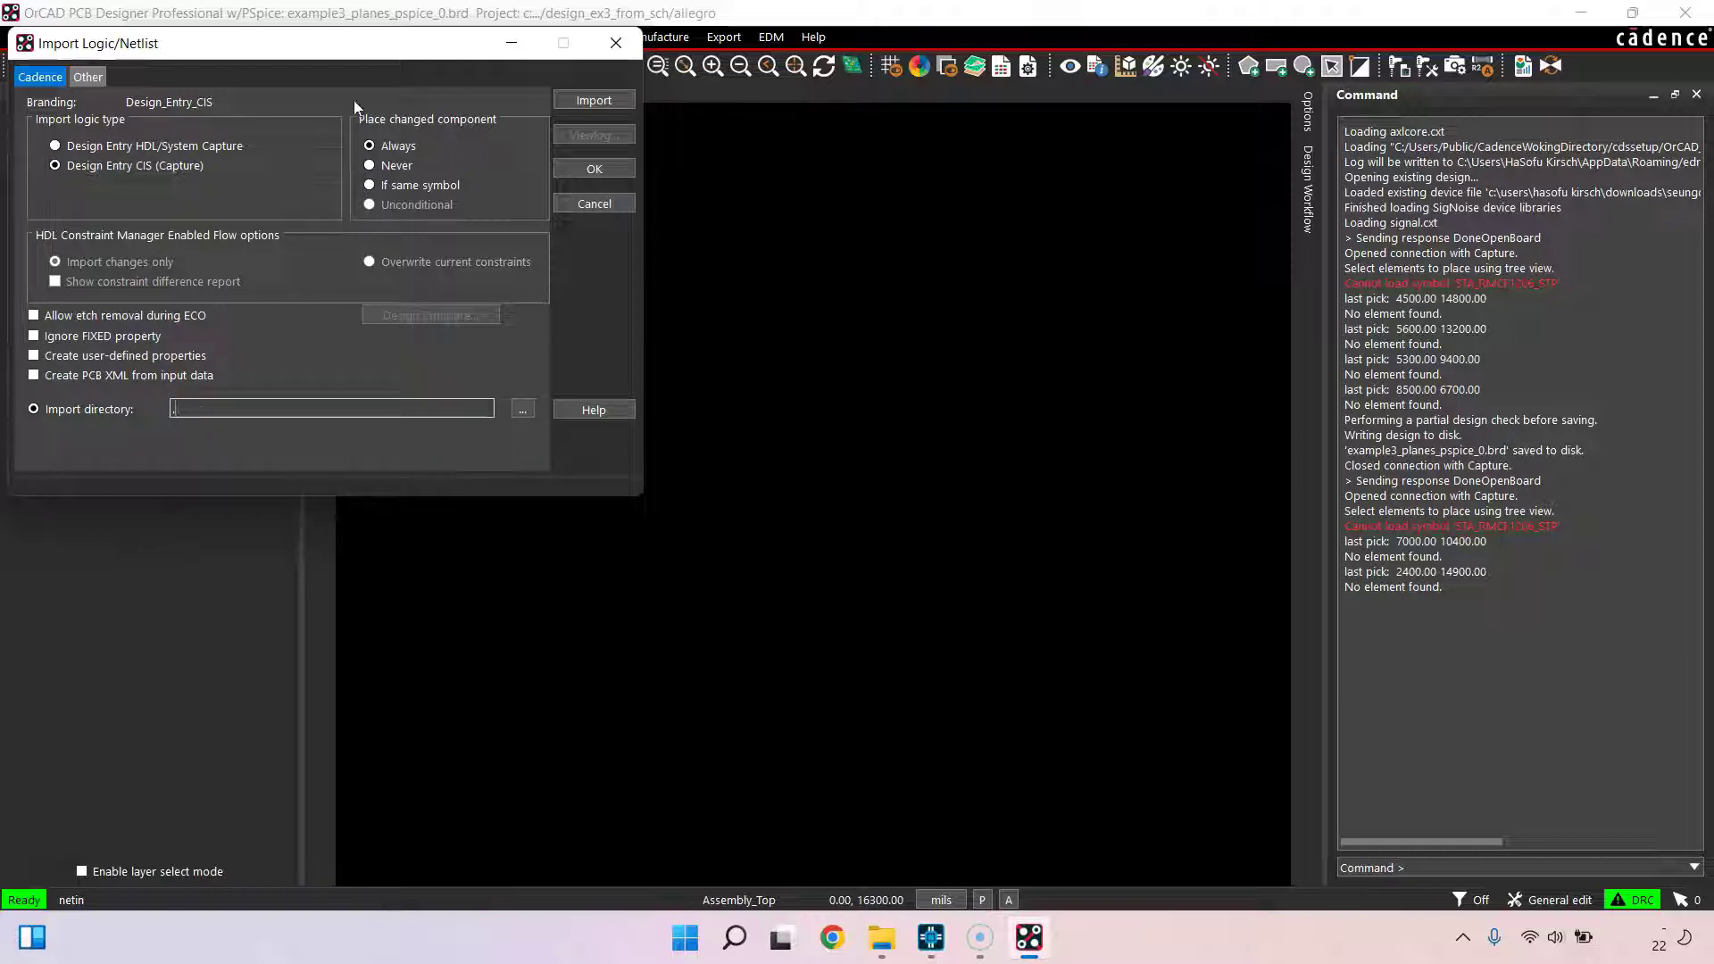
drag(338, 45, 456, 163)
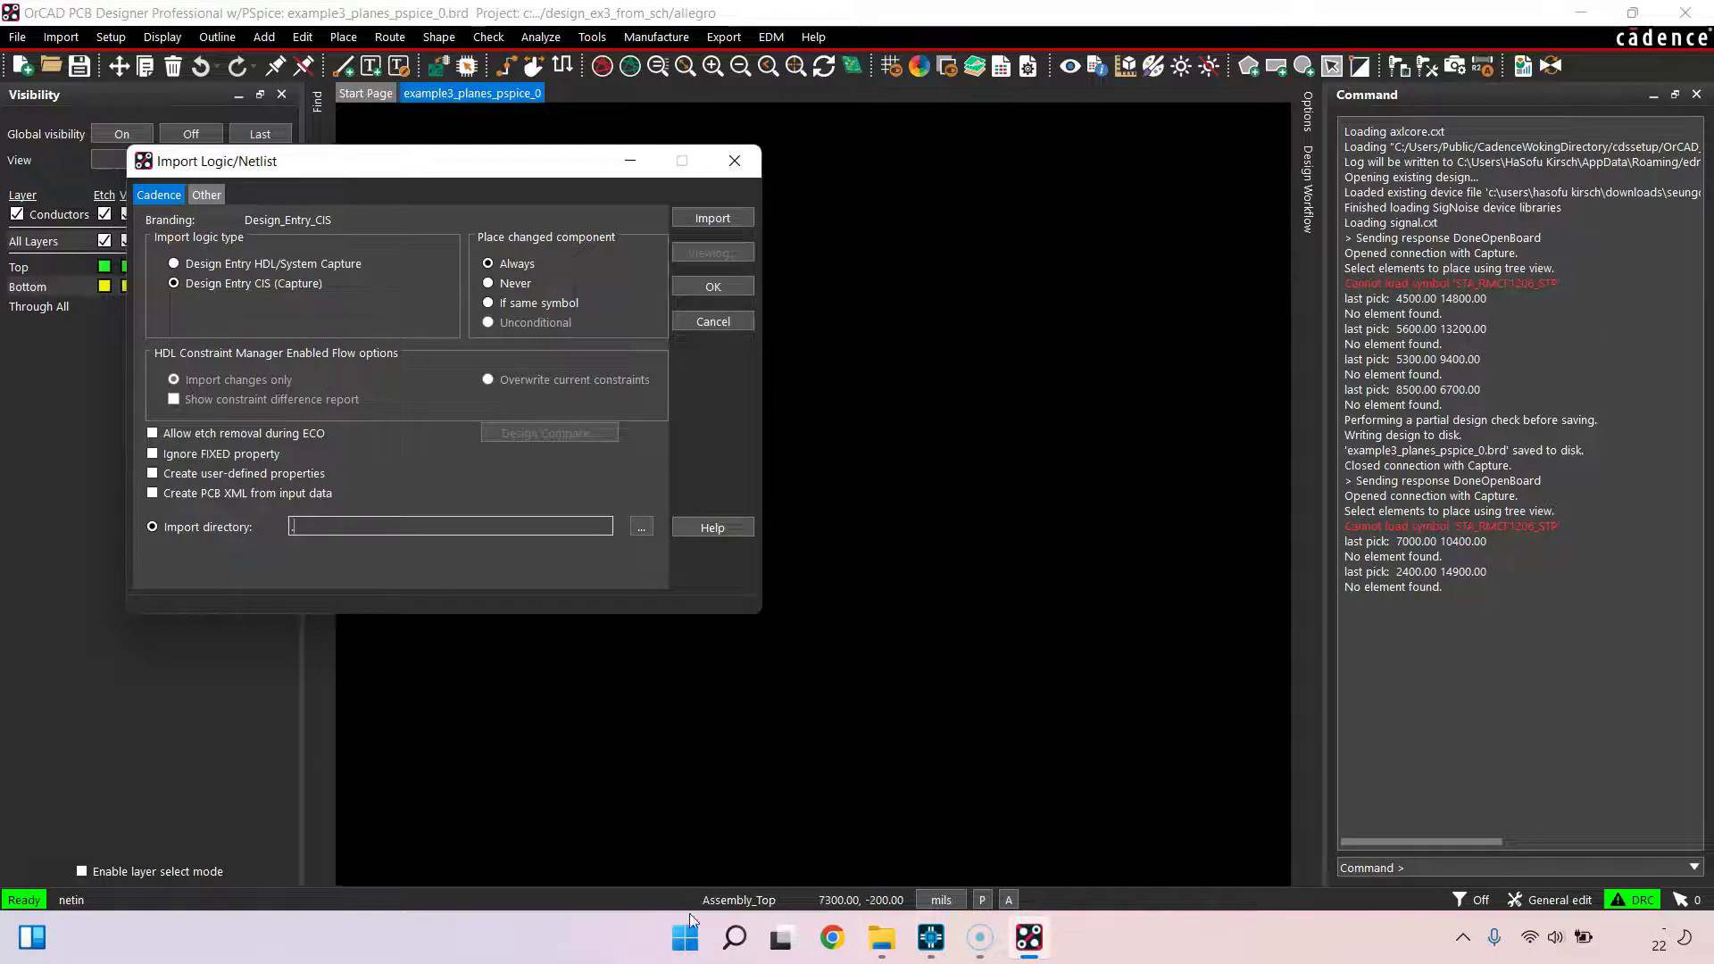
click(879, 942)
click(982, 832)
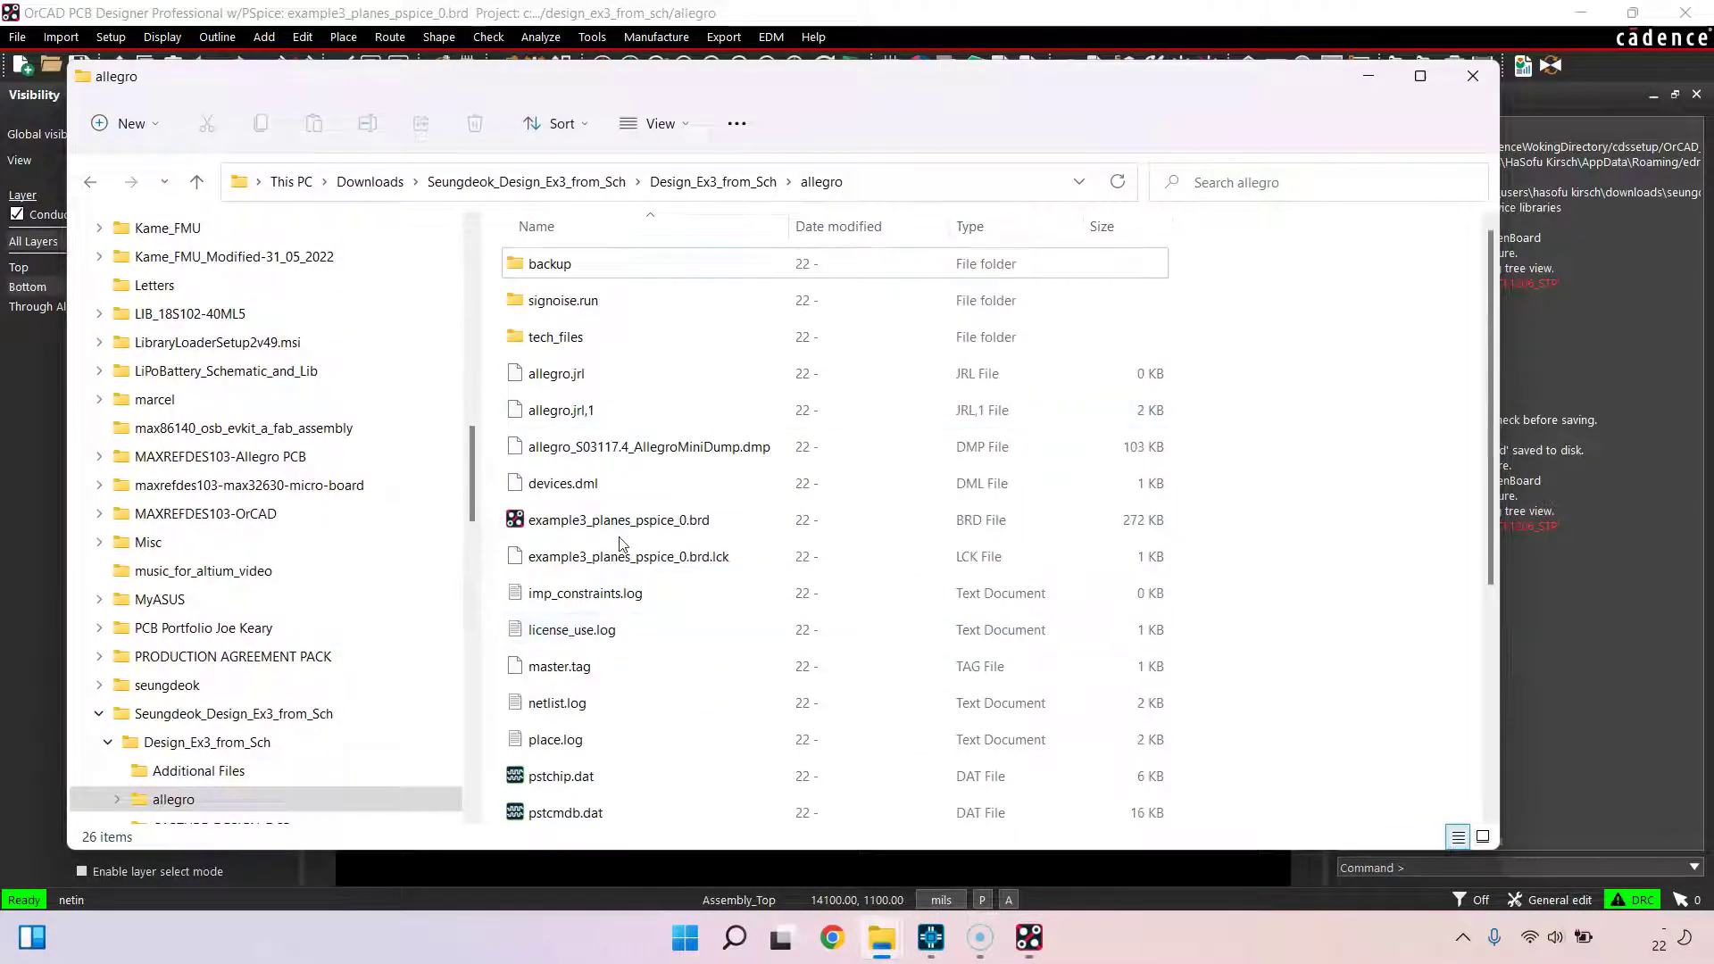
click(1369, 79)
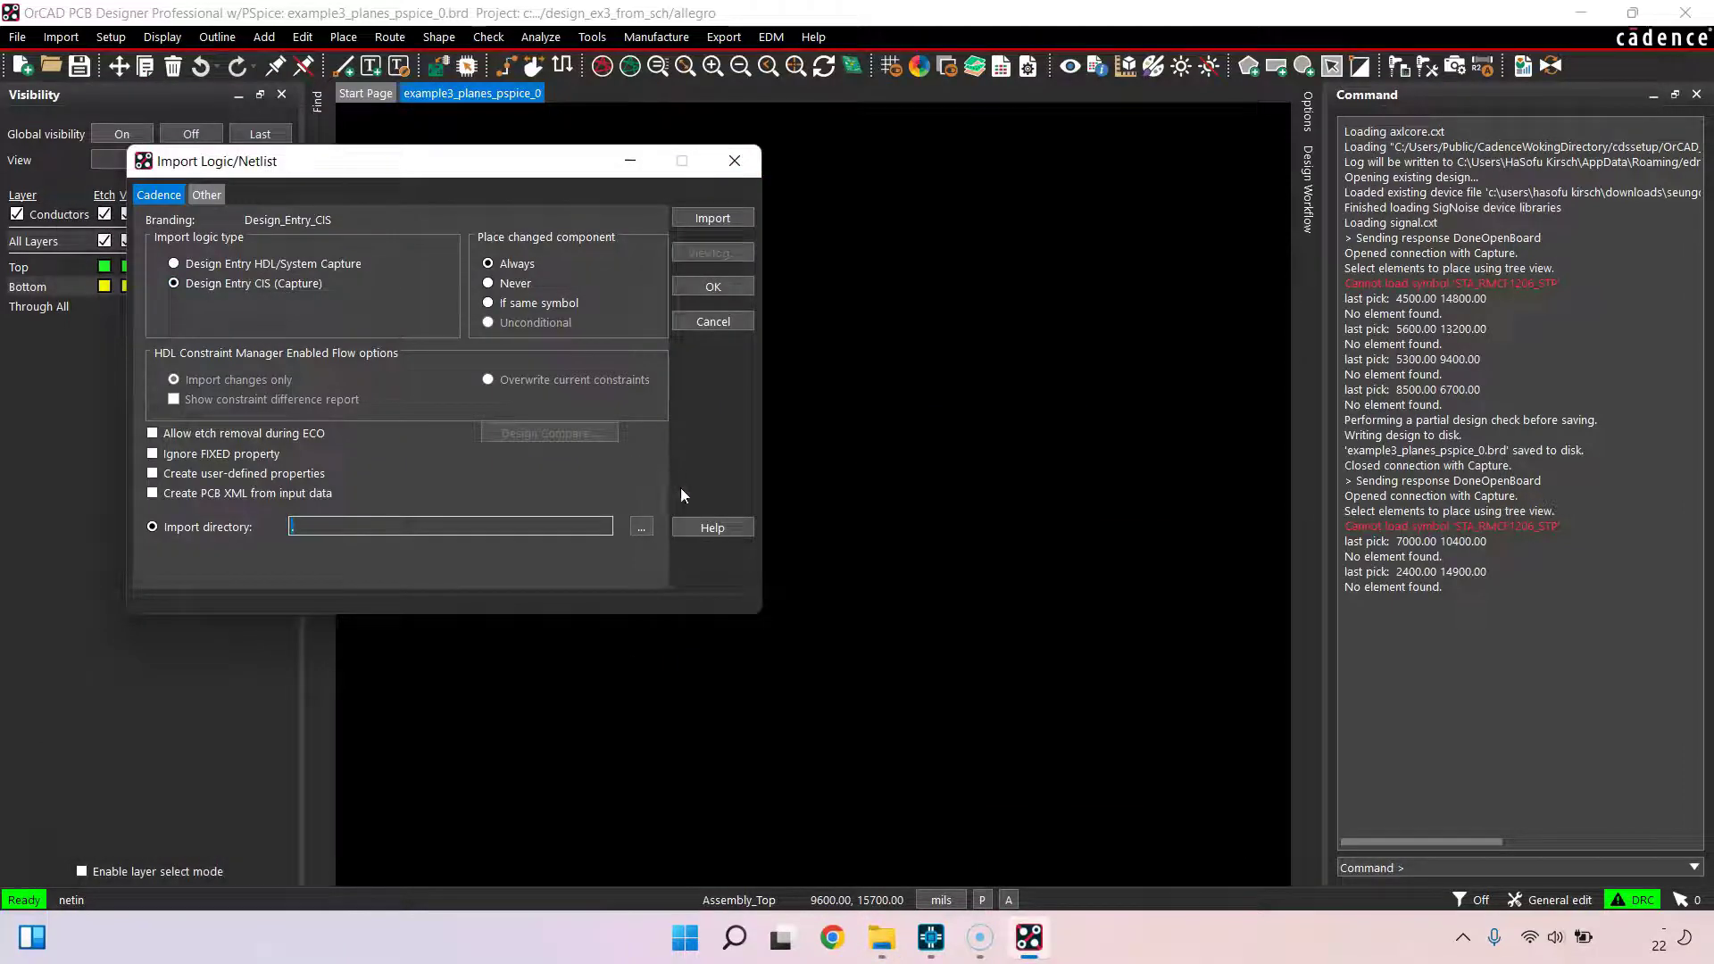
click(710, 218)
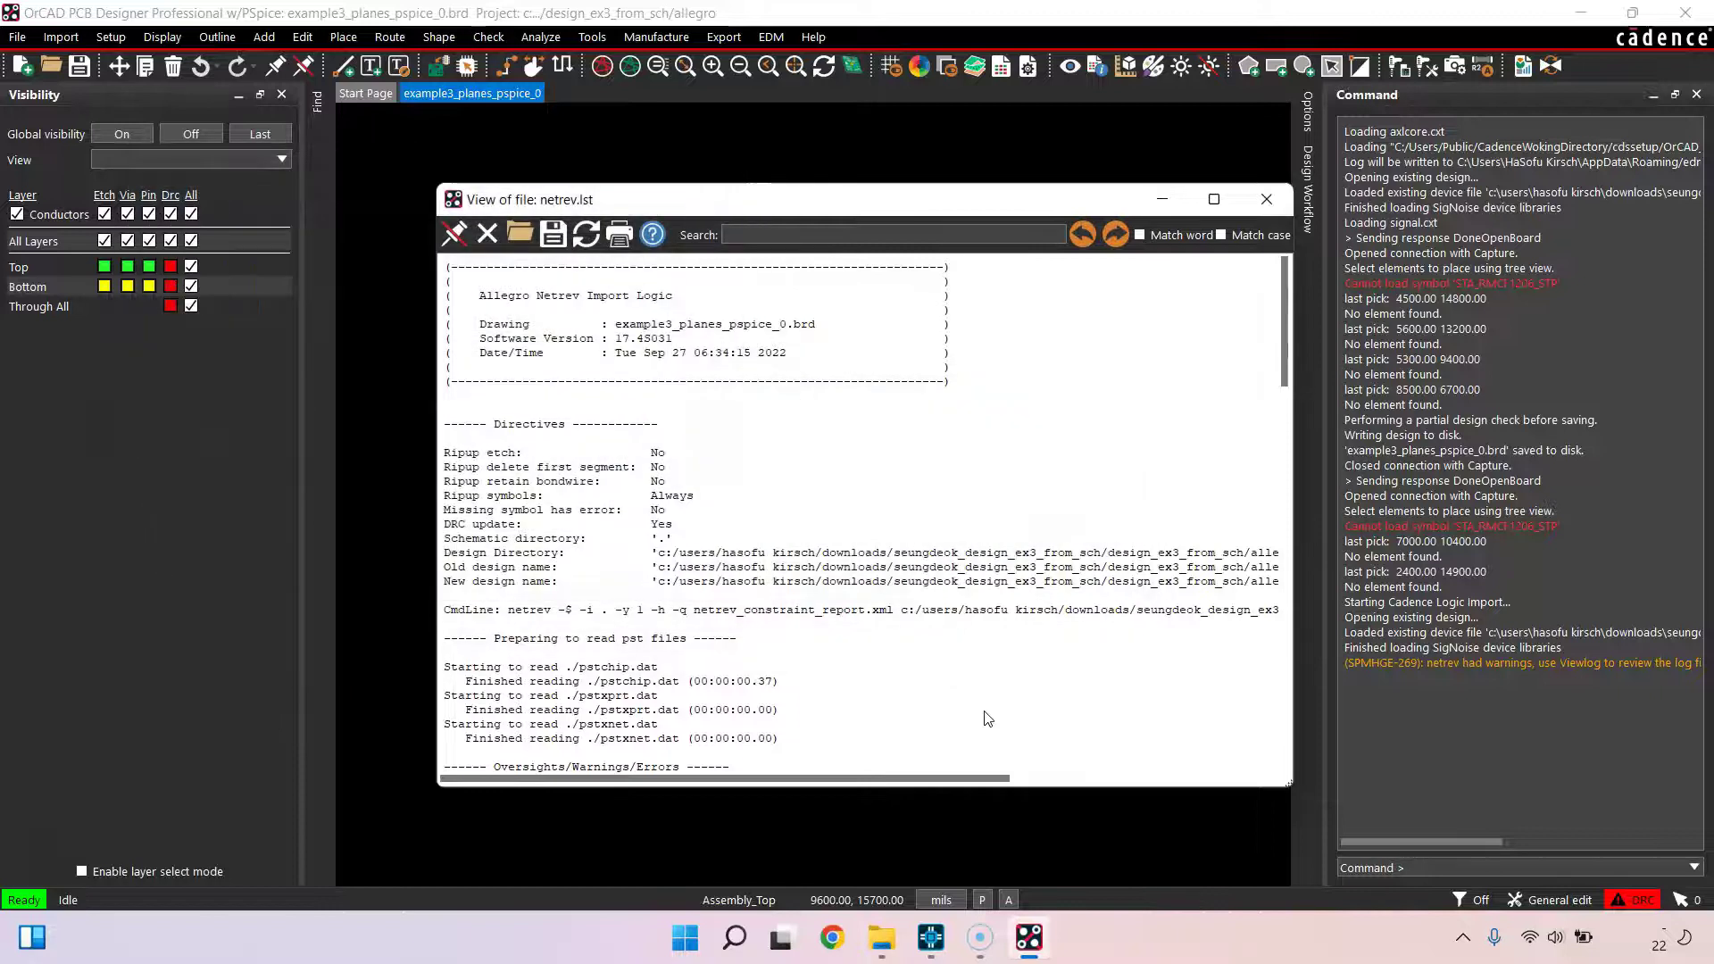
Review the netrev.lst warnings about U2, U3, U5, J1 and J2 symbols missing from PSMPATH, then close it
scroll(987, 718, down, 10)
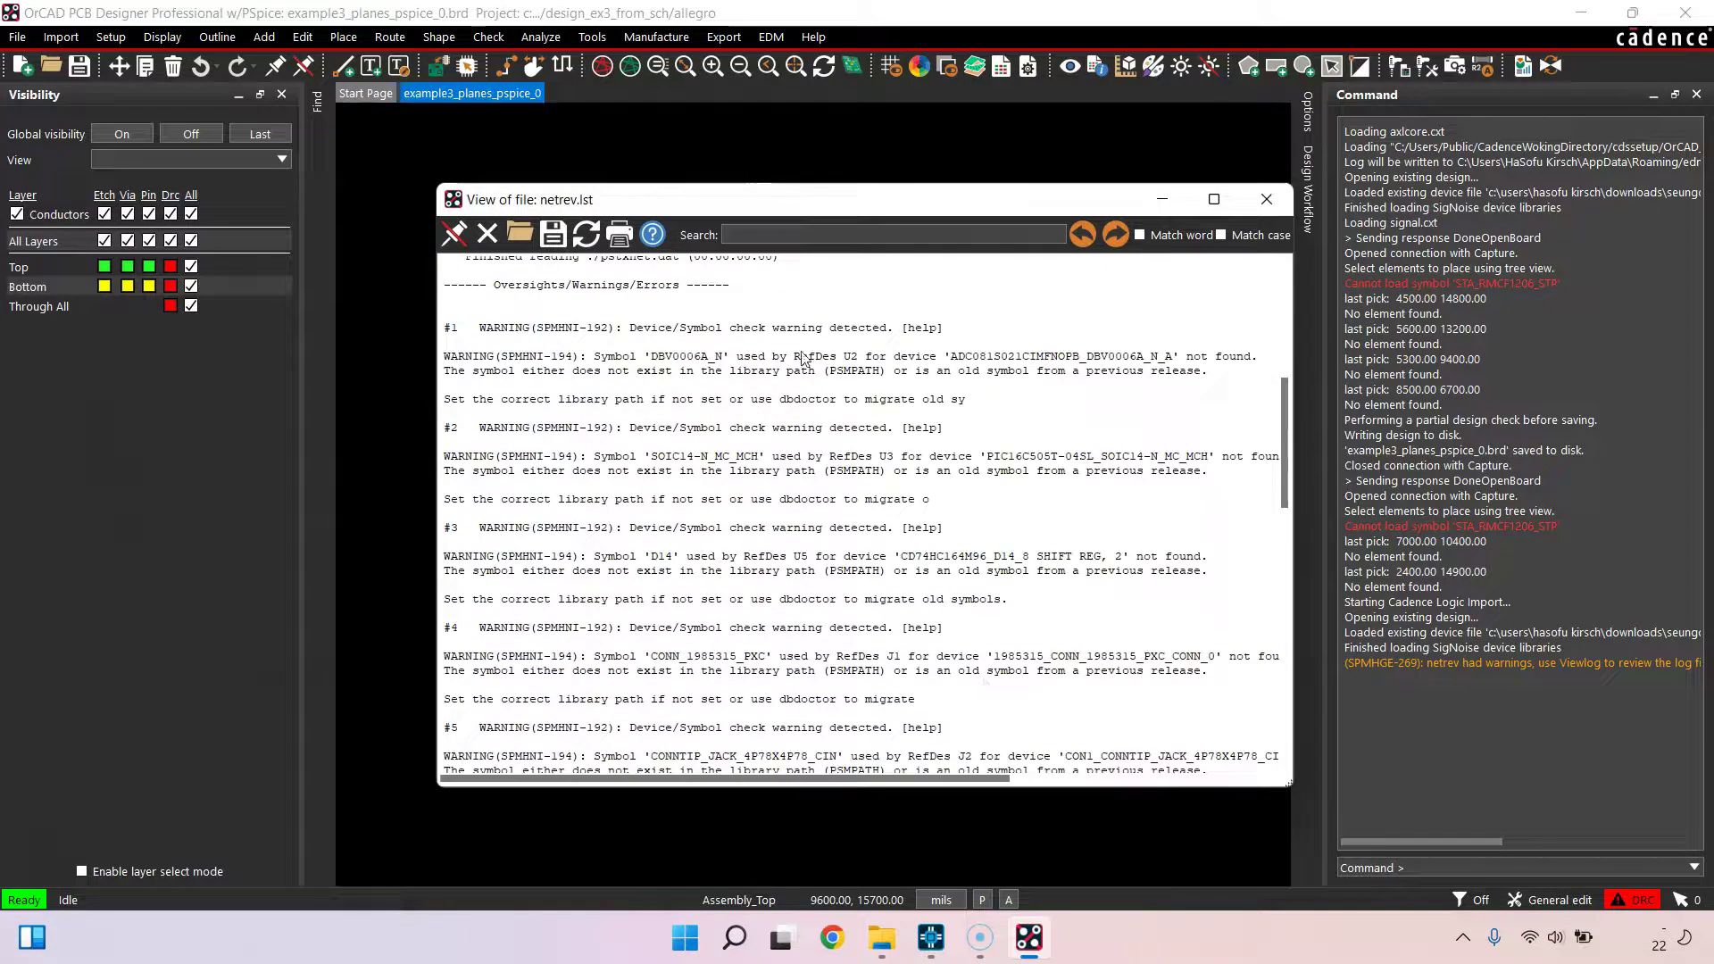
scroll(799, 393, down, 1)
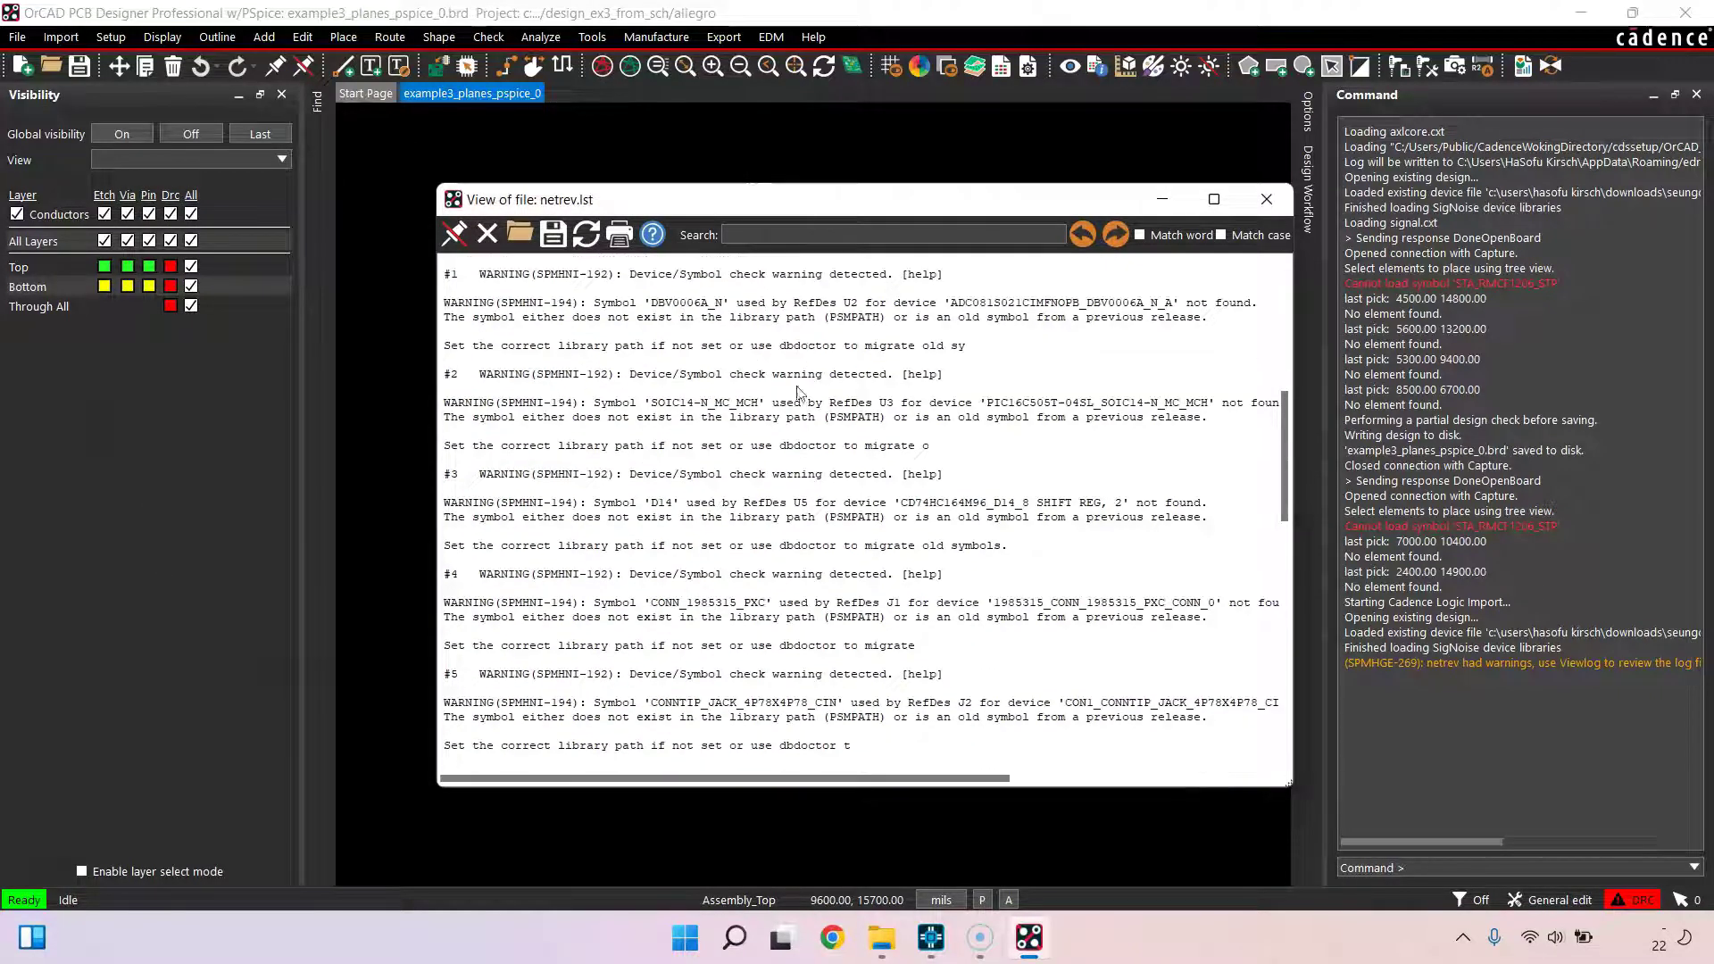
scroll(799, 393, down, 1)
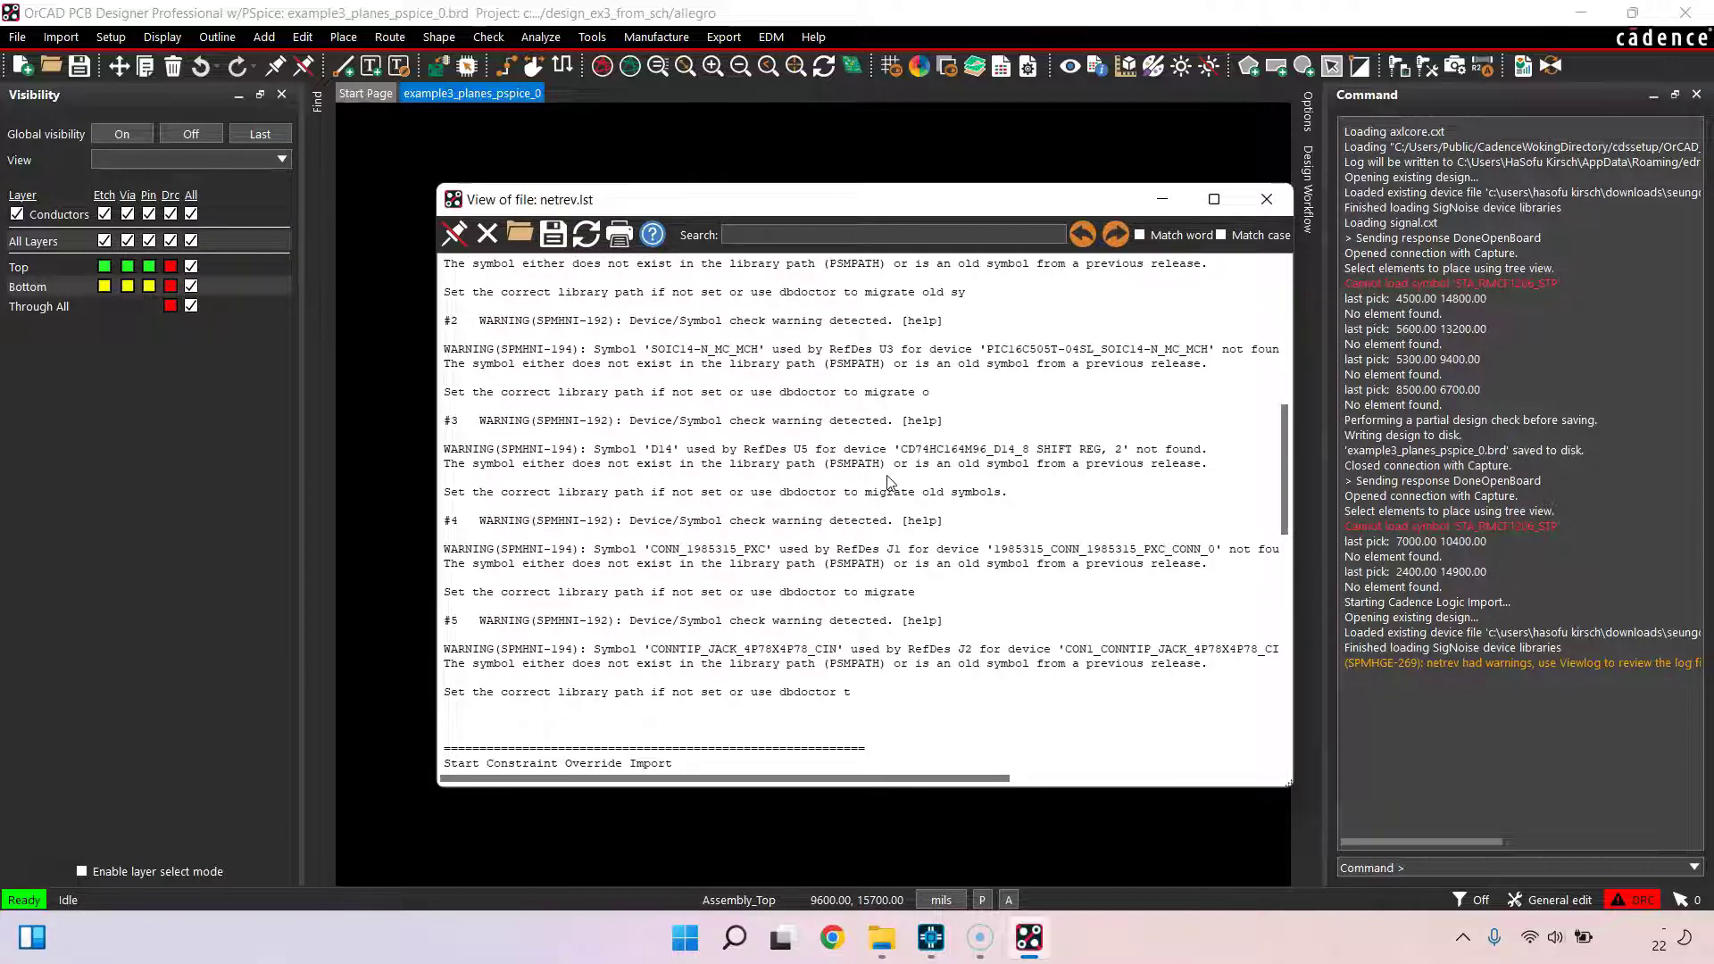
click(1266, 198)
click(616, 447)
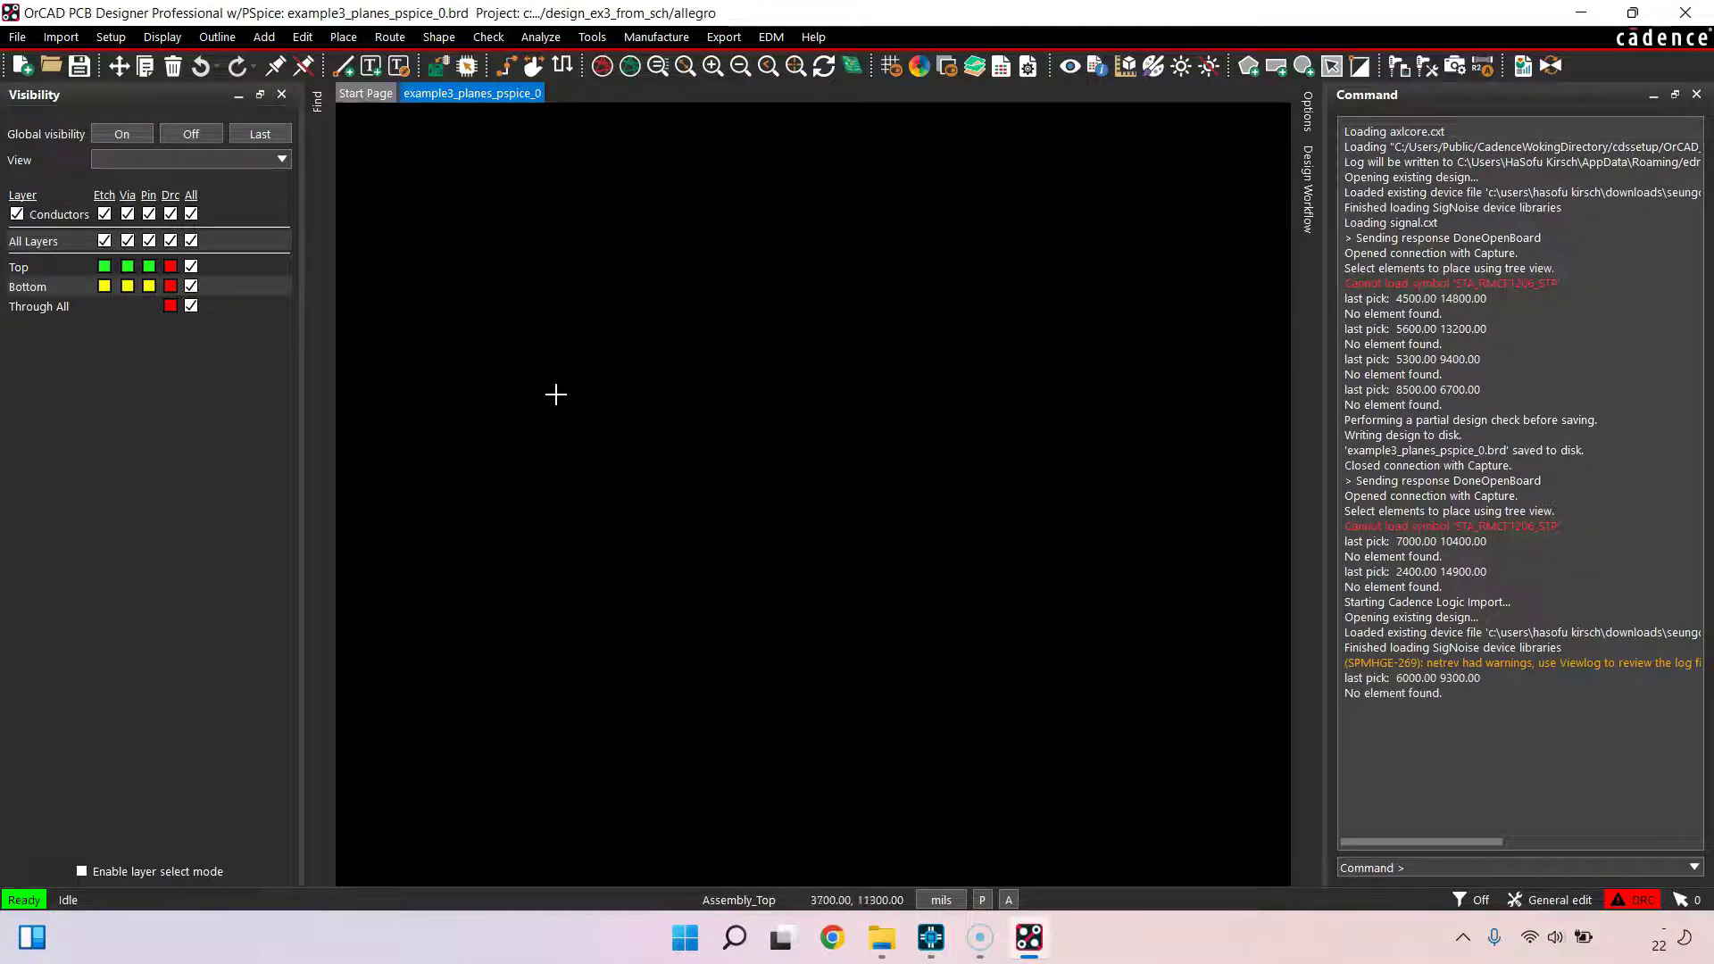
Manually place the R2 SMR1206 footprint near the board centre, then bring OrCAD Capture forward
click(344, 39)
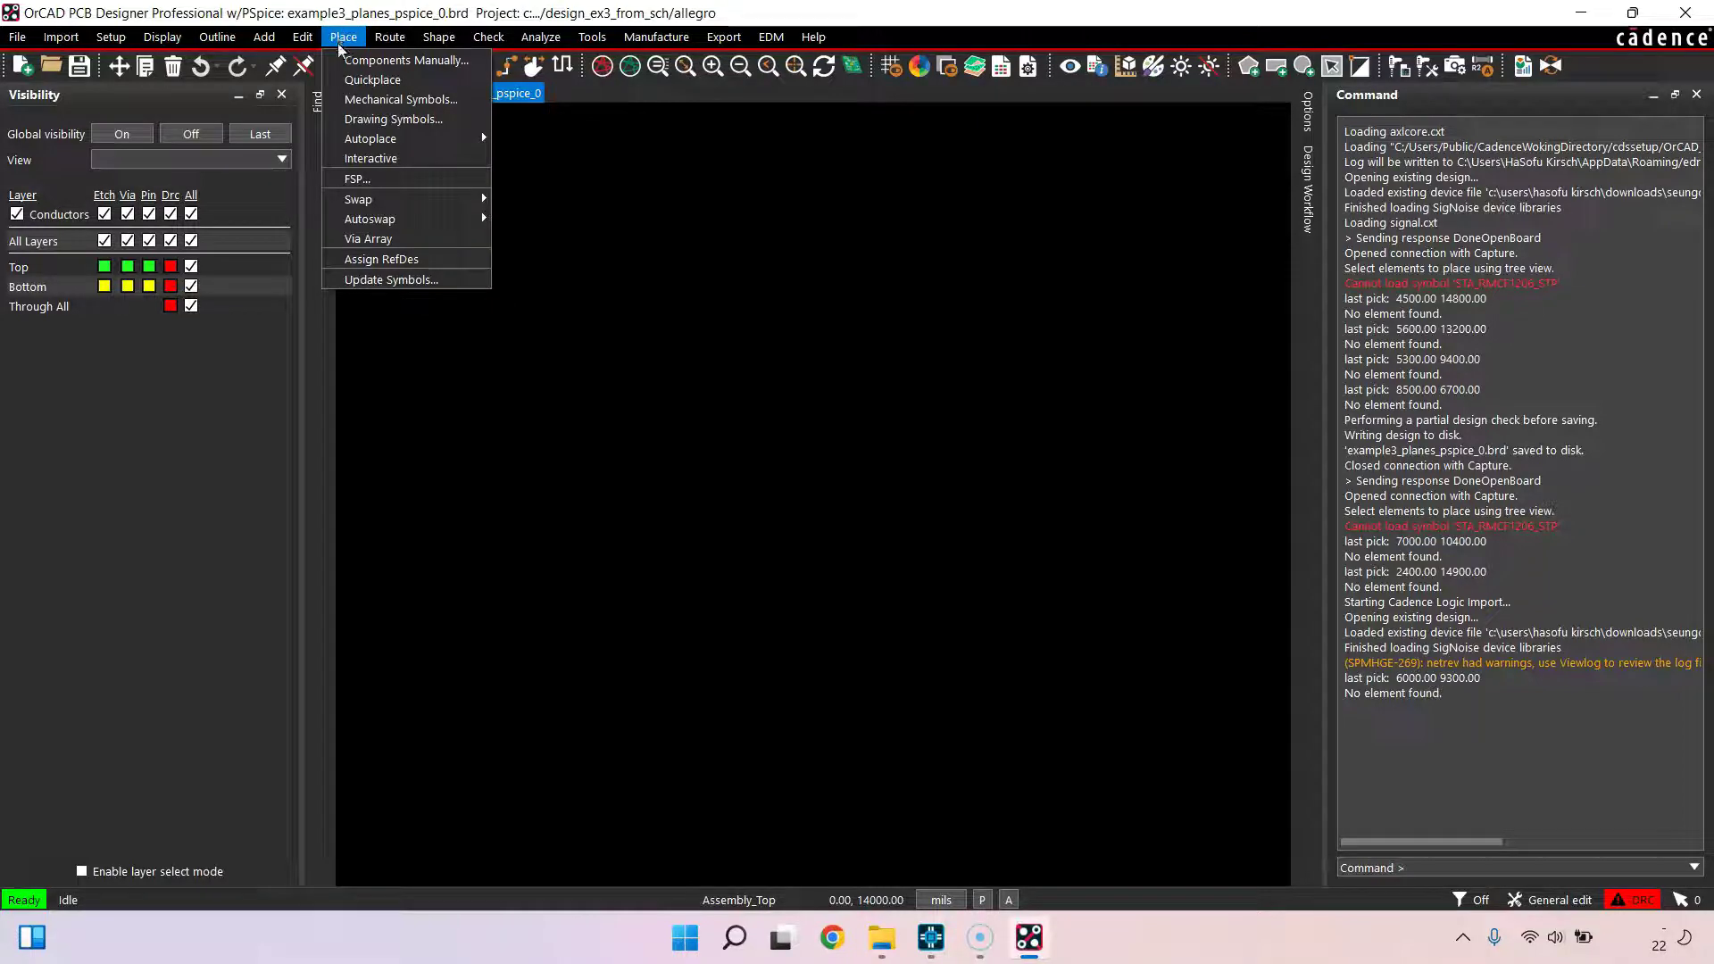
click(371, 63)
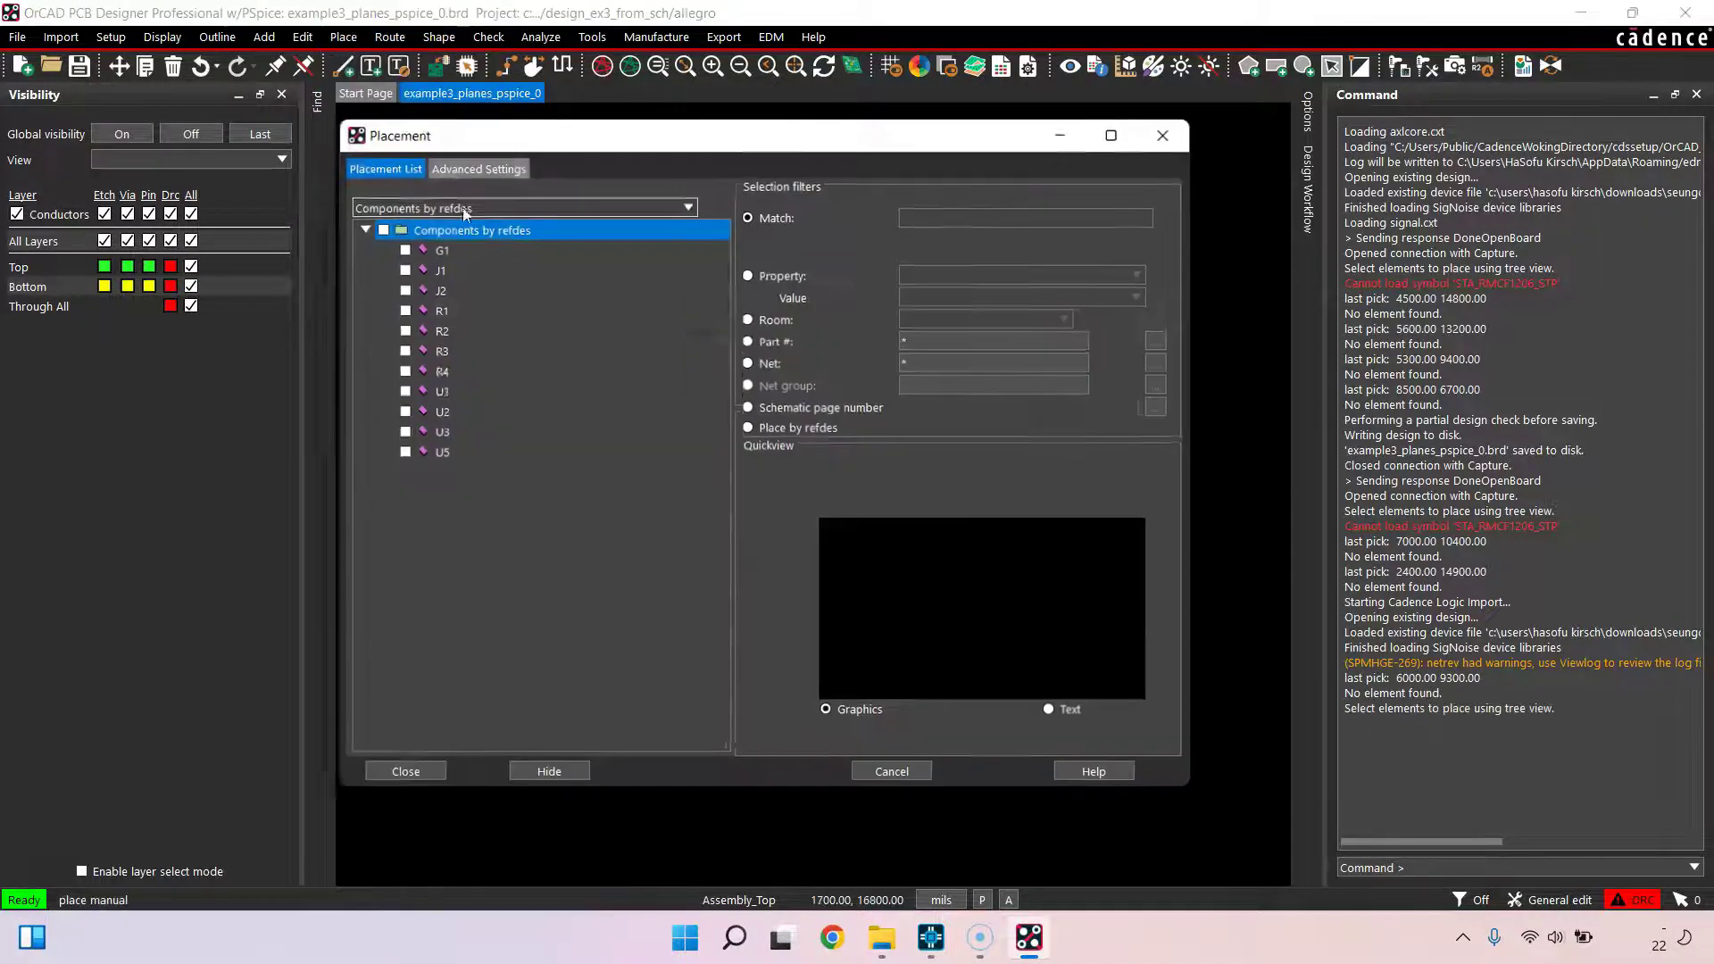
click(400, 316)
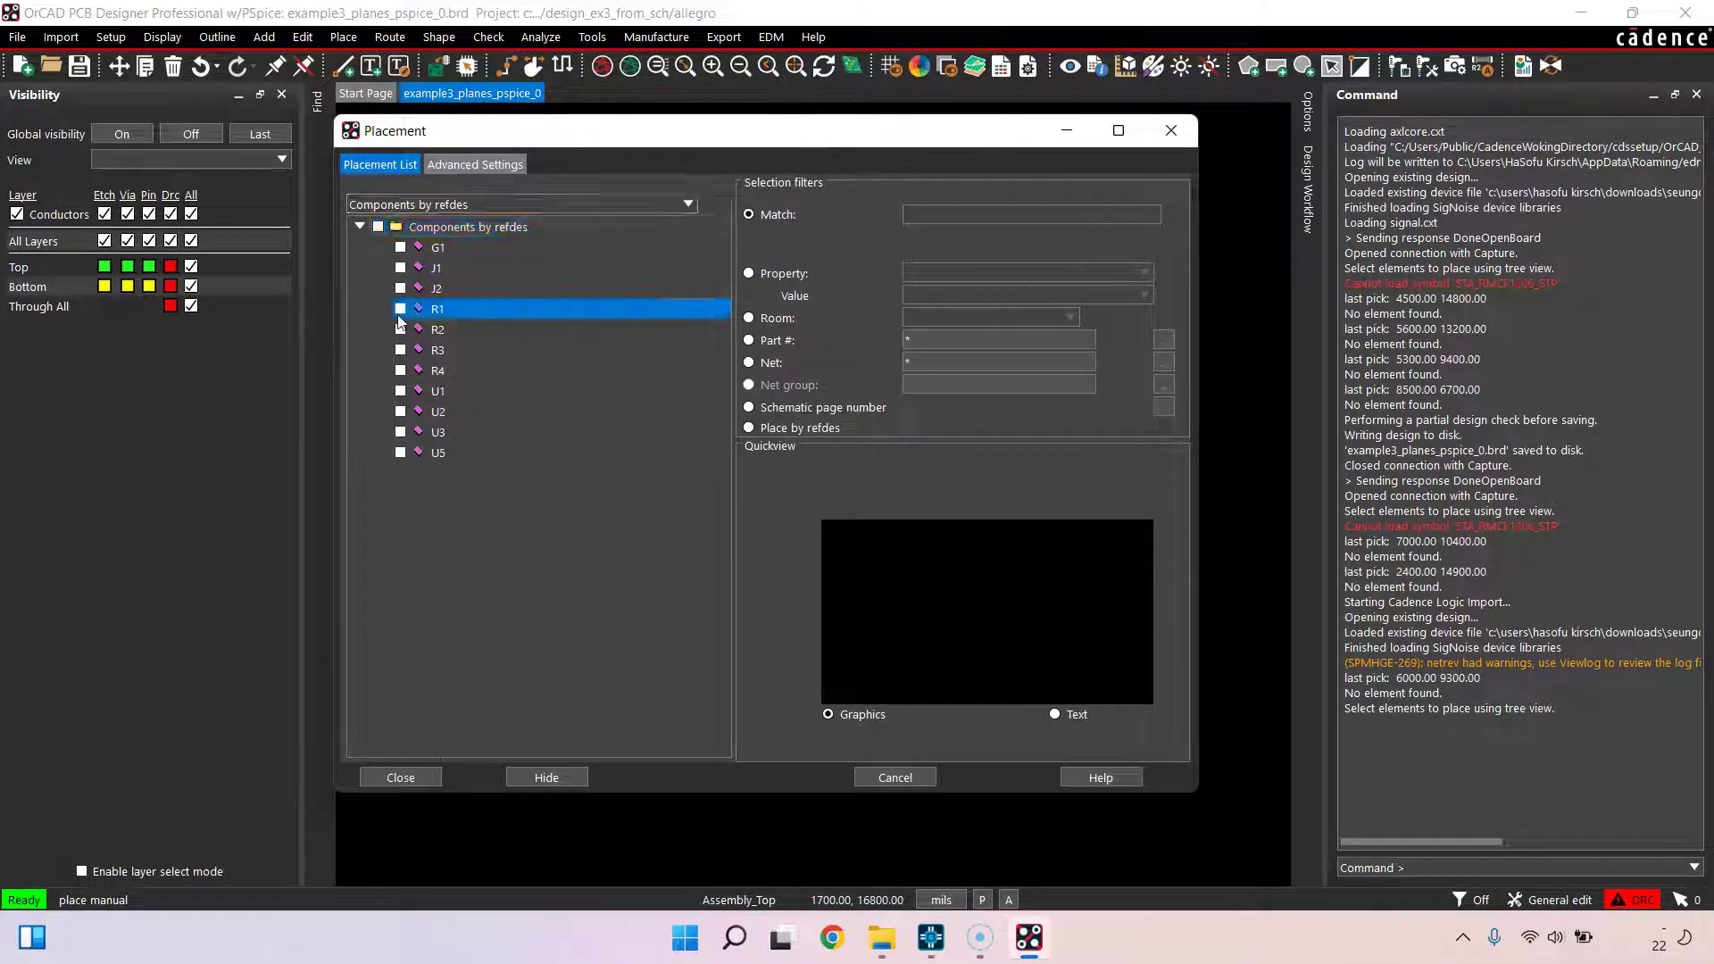
click(402, 310)
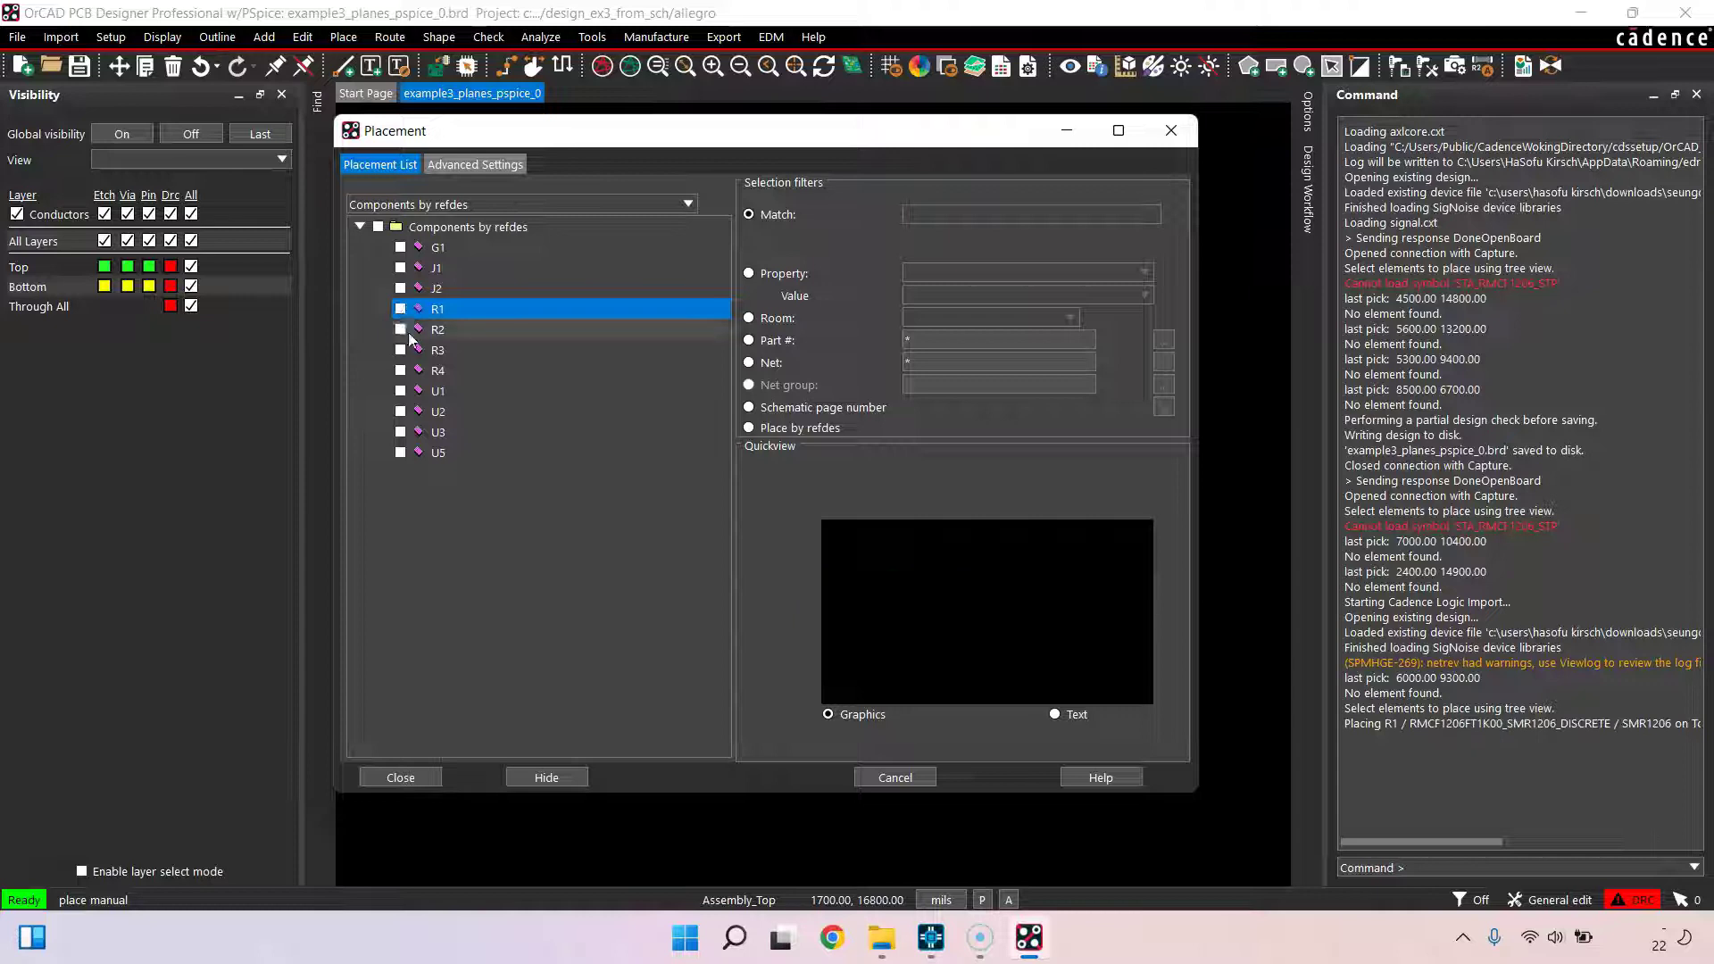
click(400, 329)
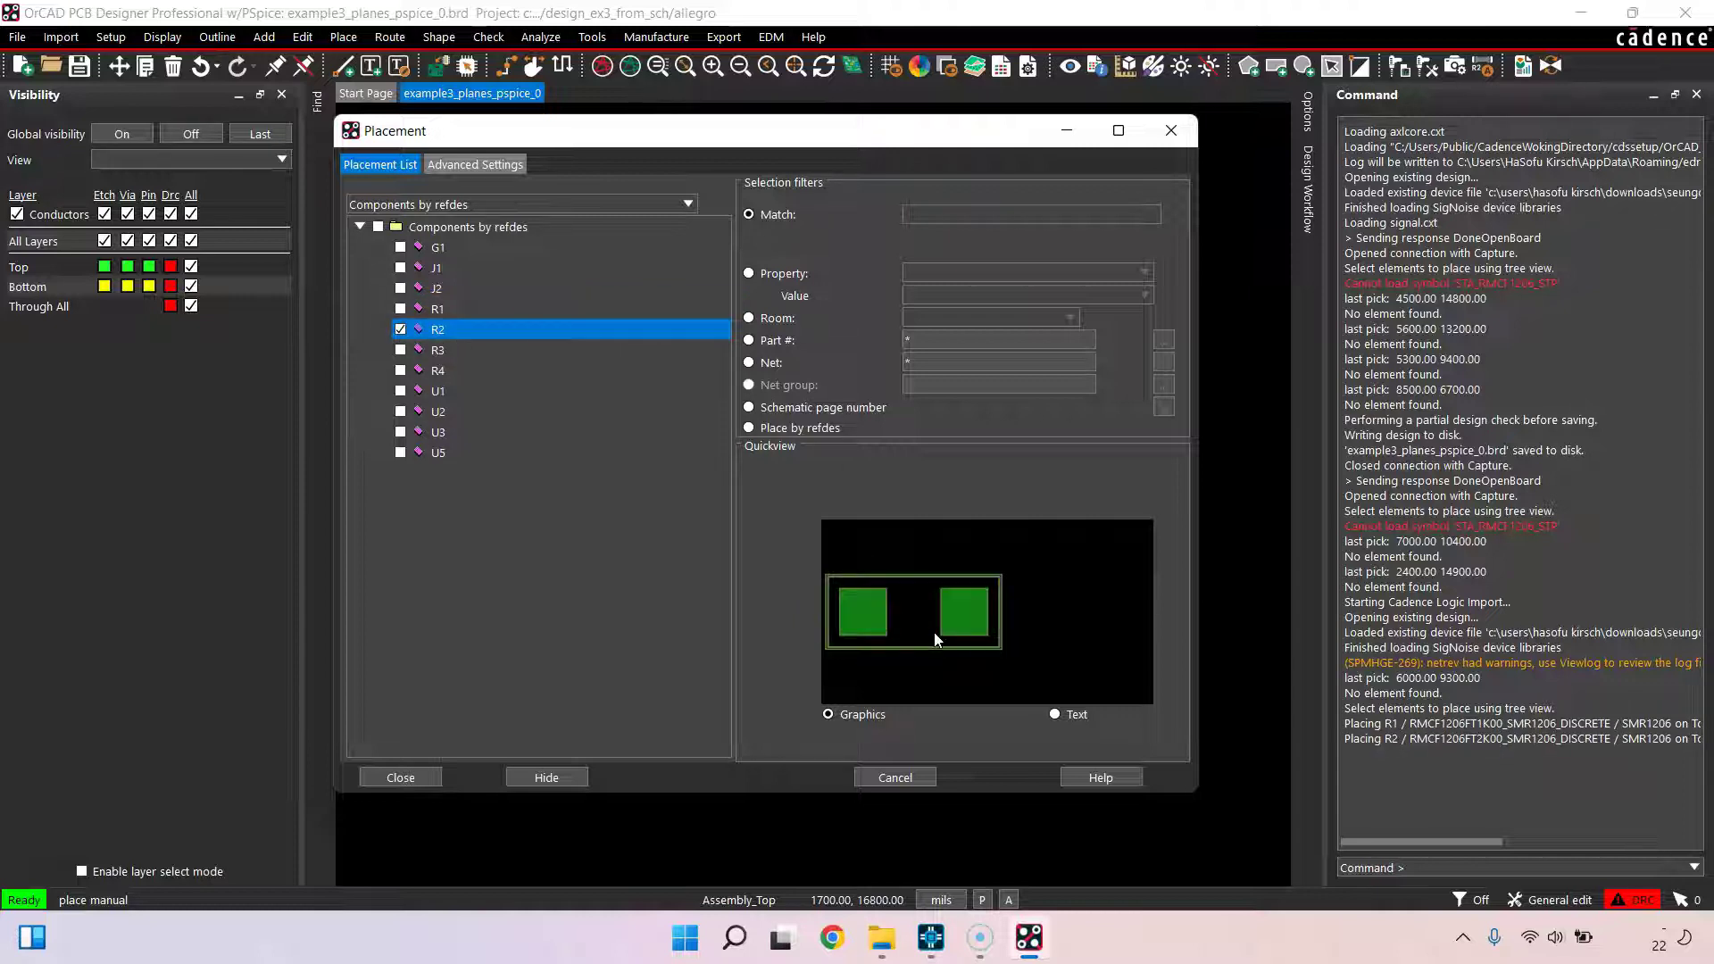
click(561, 778)
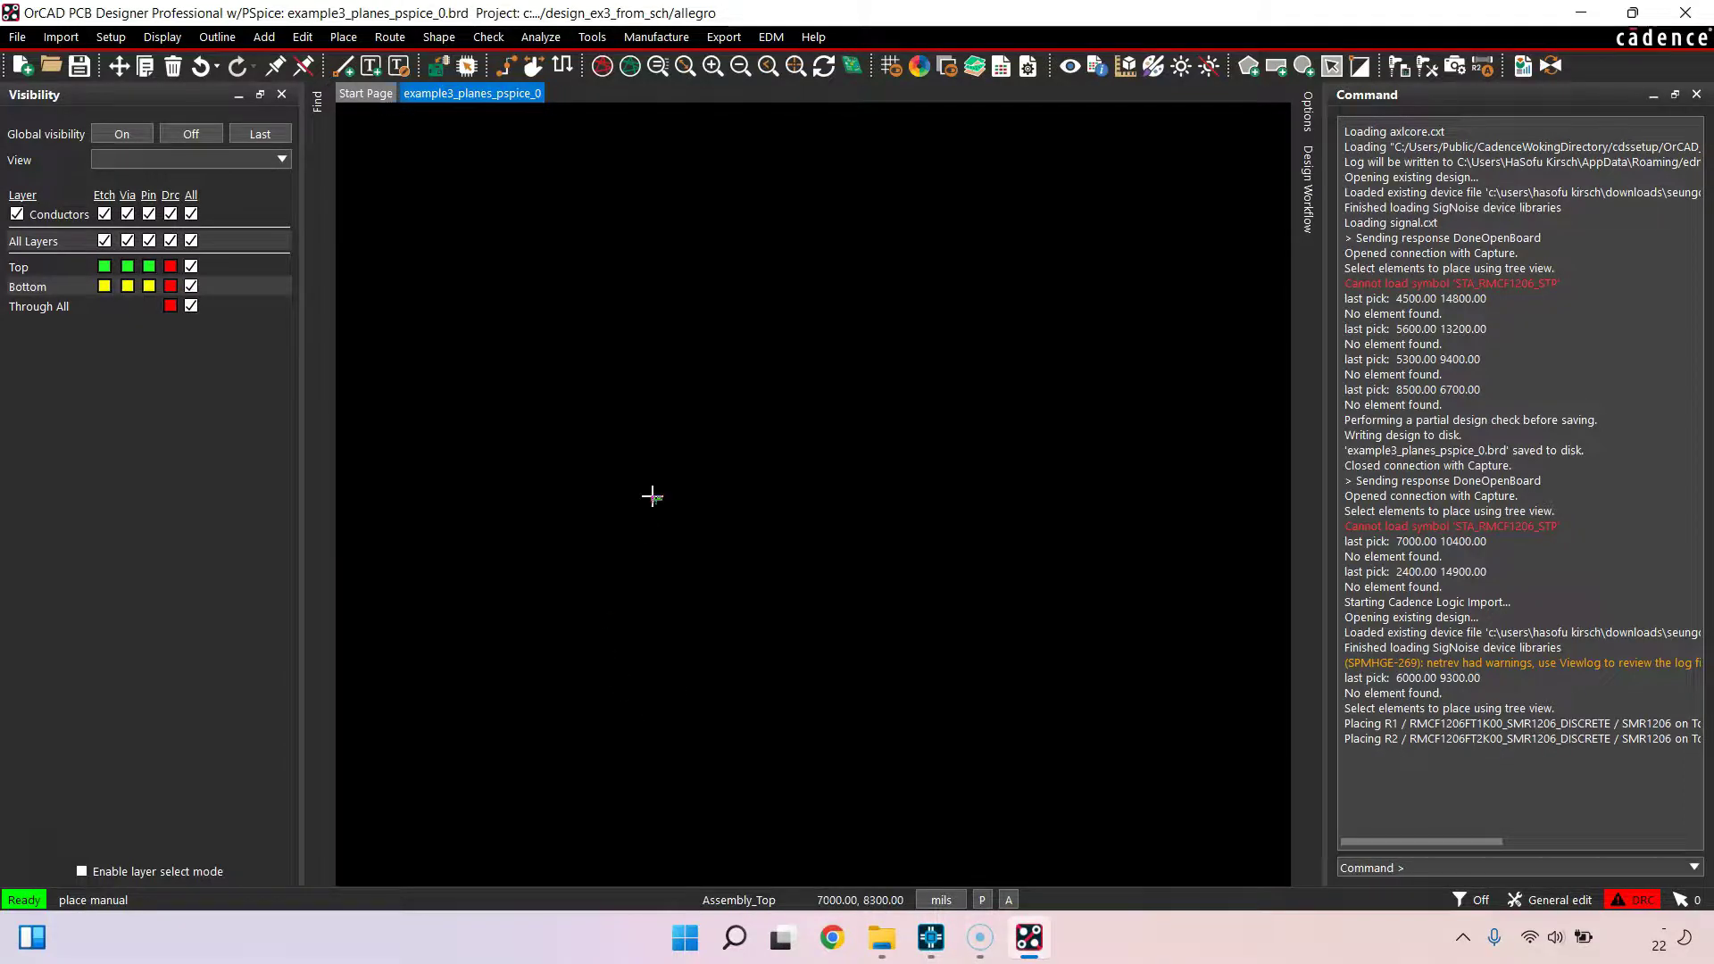
click(706, 394)
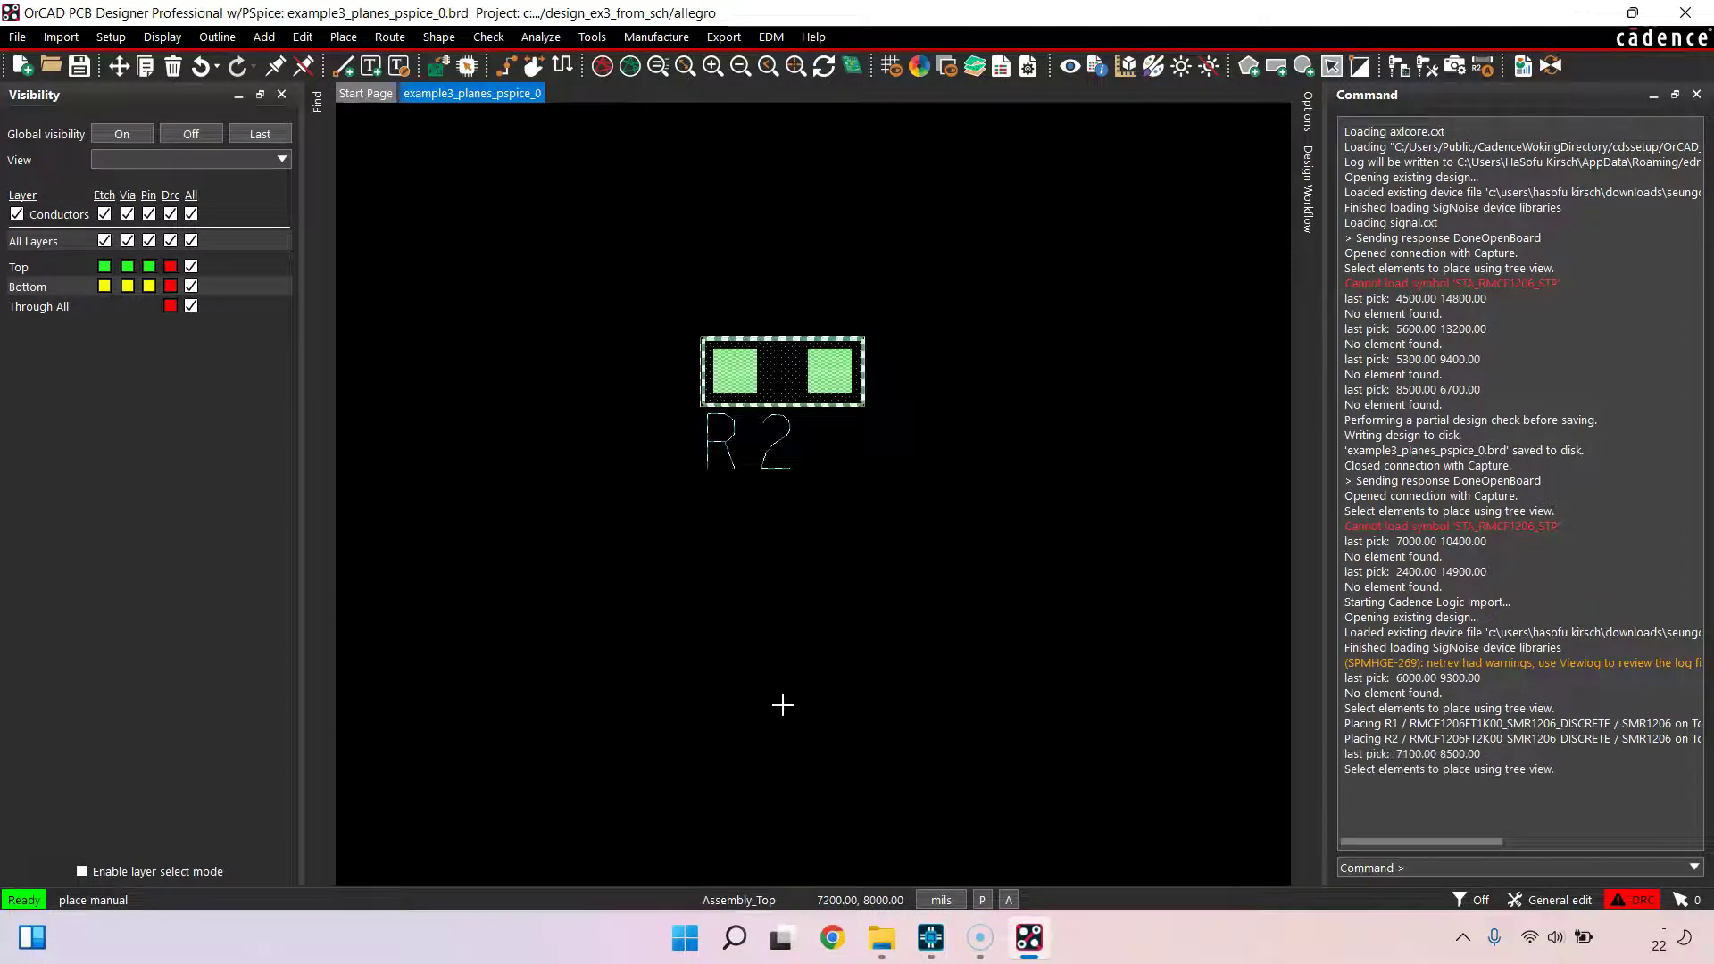
click(796, 595)
click(548, 430)
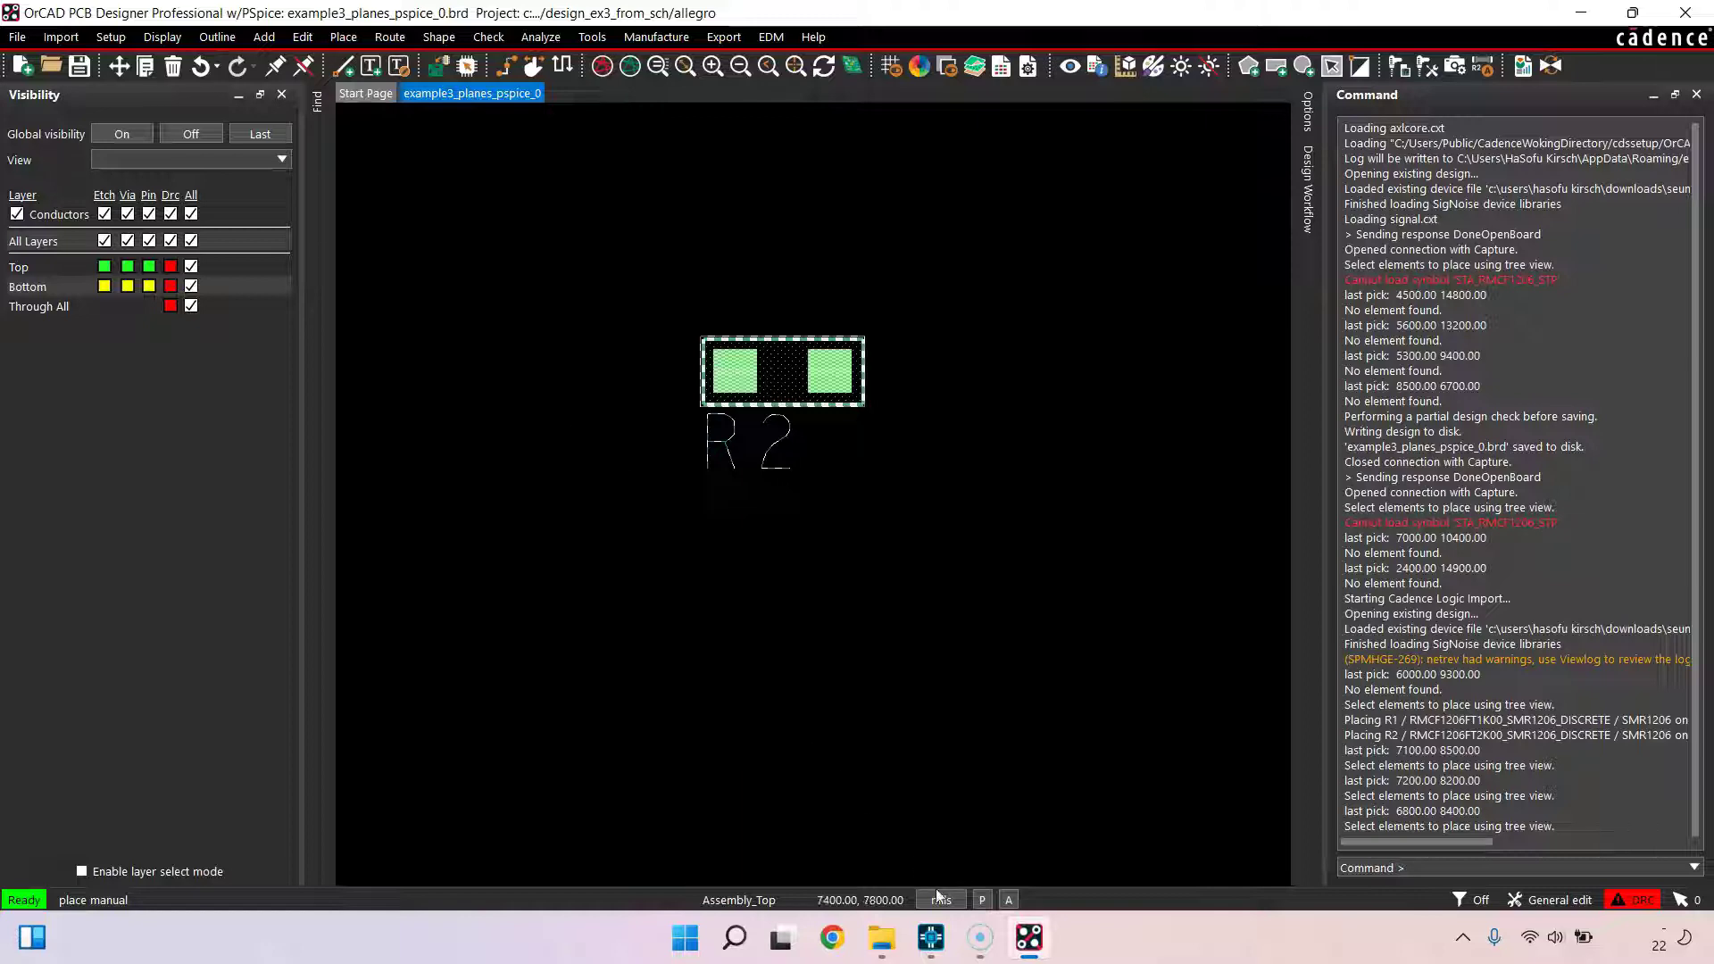
click(931, 938)
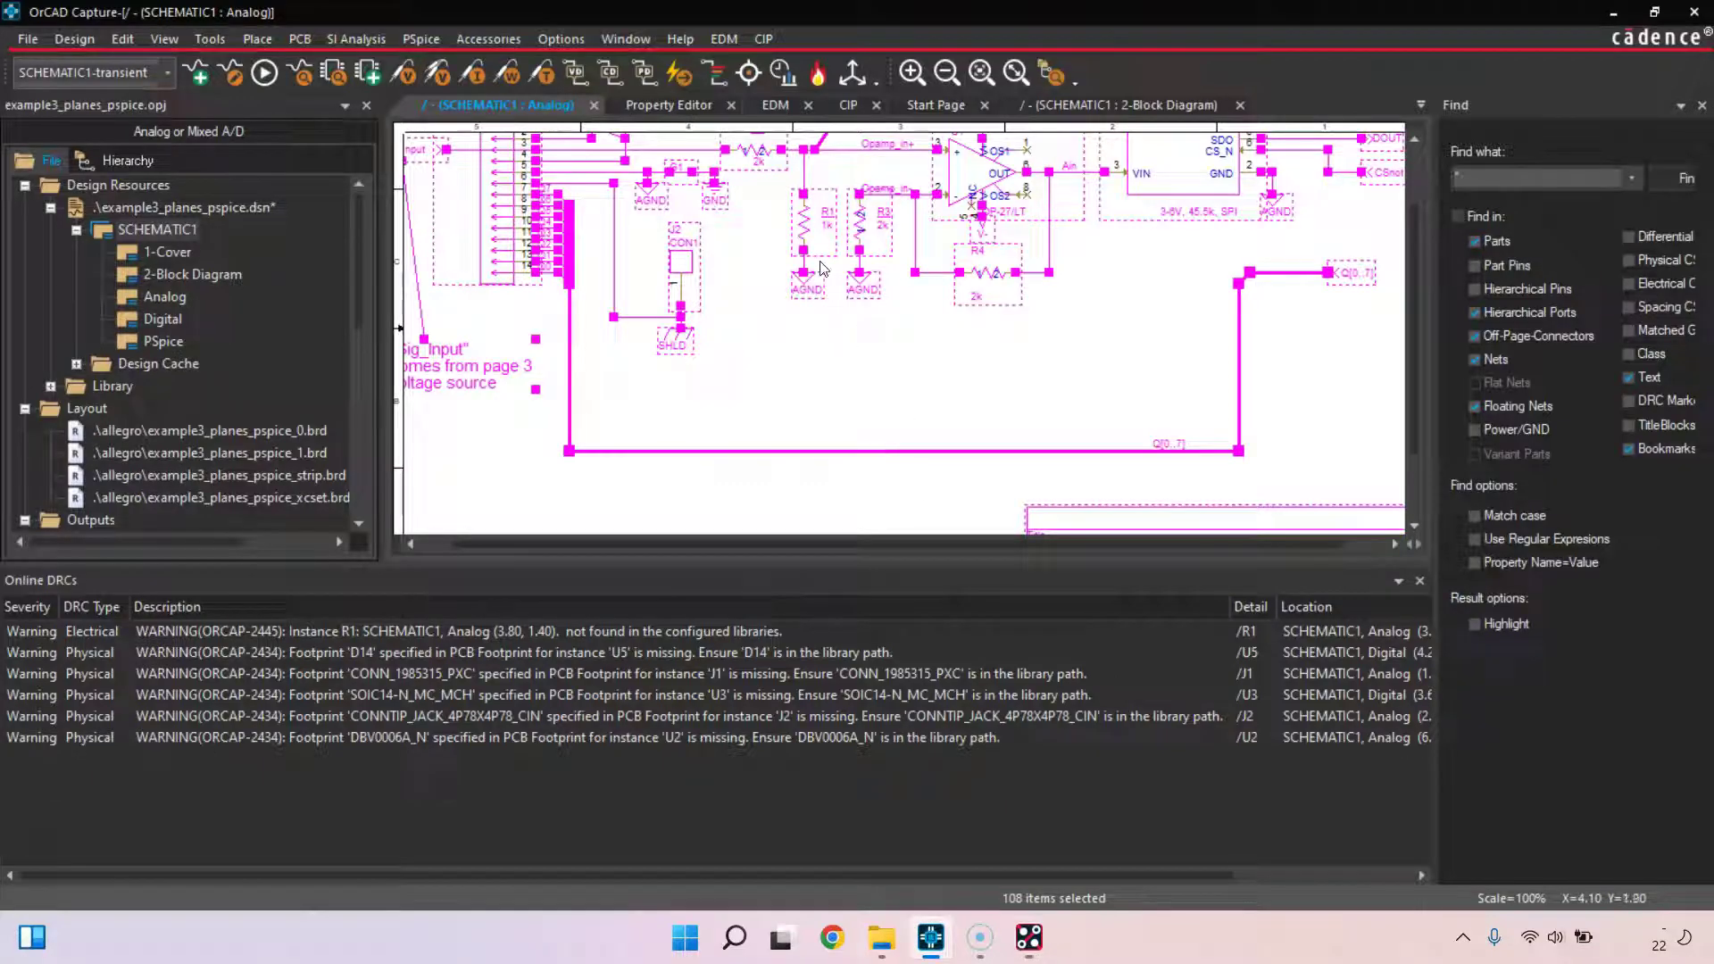
Show the Property Editor parts list: U1 soic8, U2 DBV0006A_N, R1–R4 smr1206
click(669, 104)
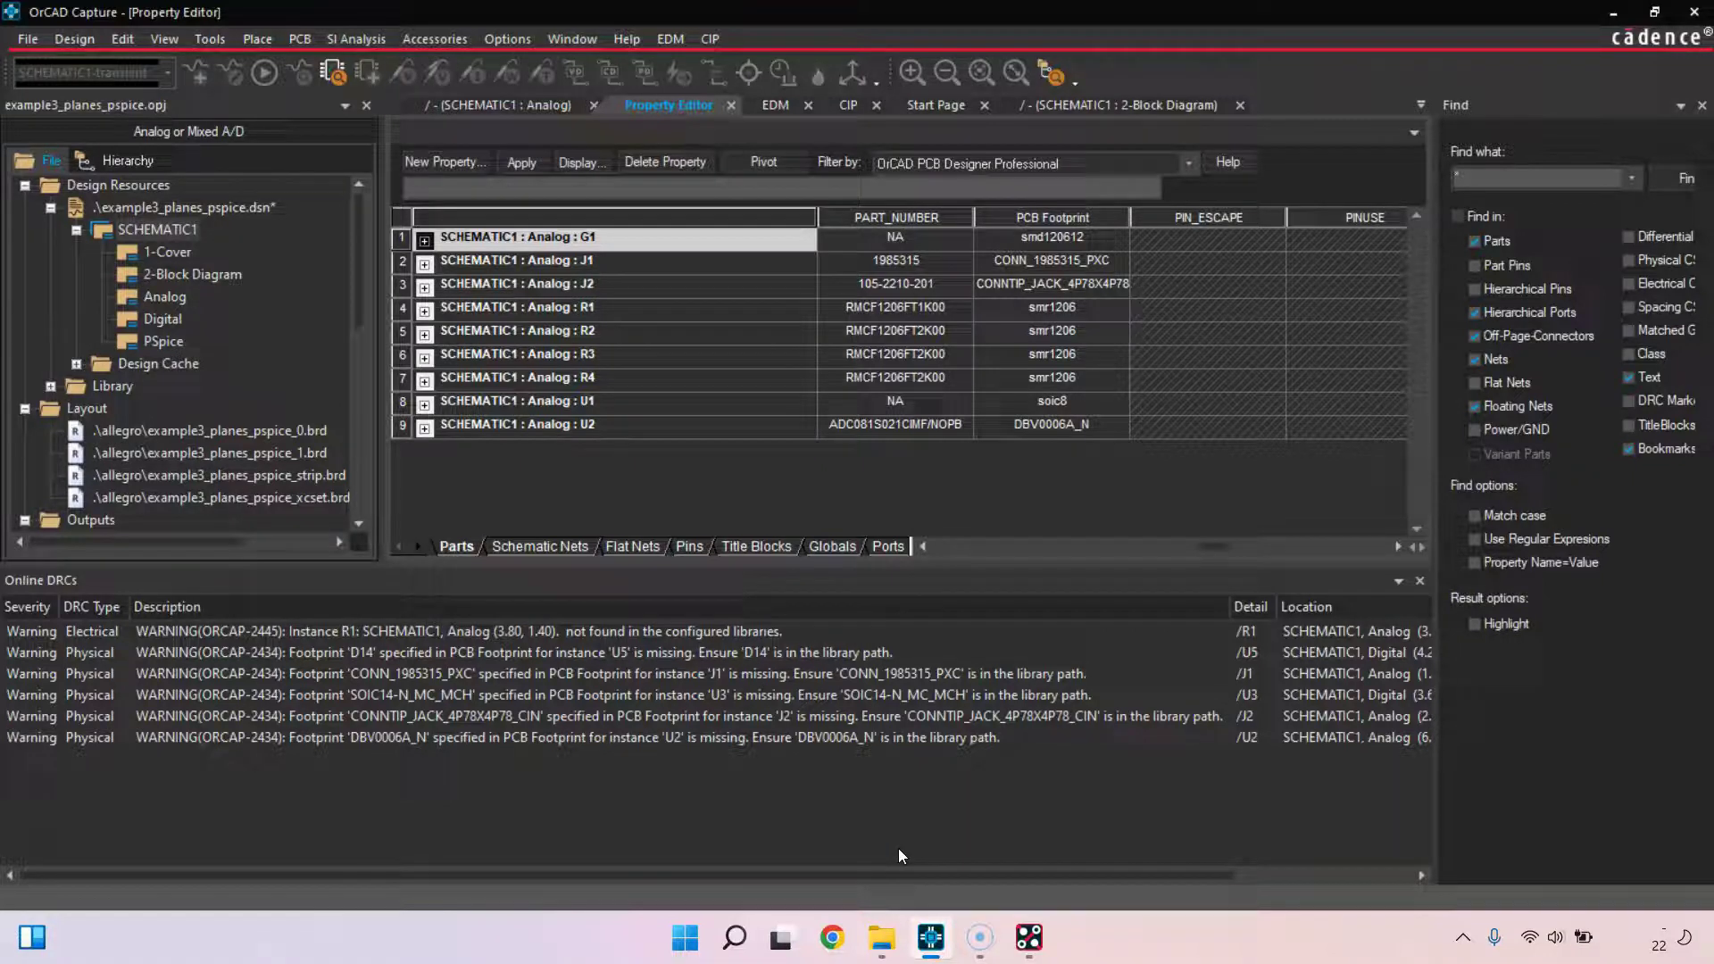
Back in PCB Designer, view the psmpath directories under Paths › Library and close them unchanged
click(1029, 937)
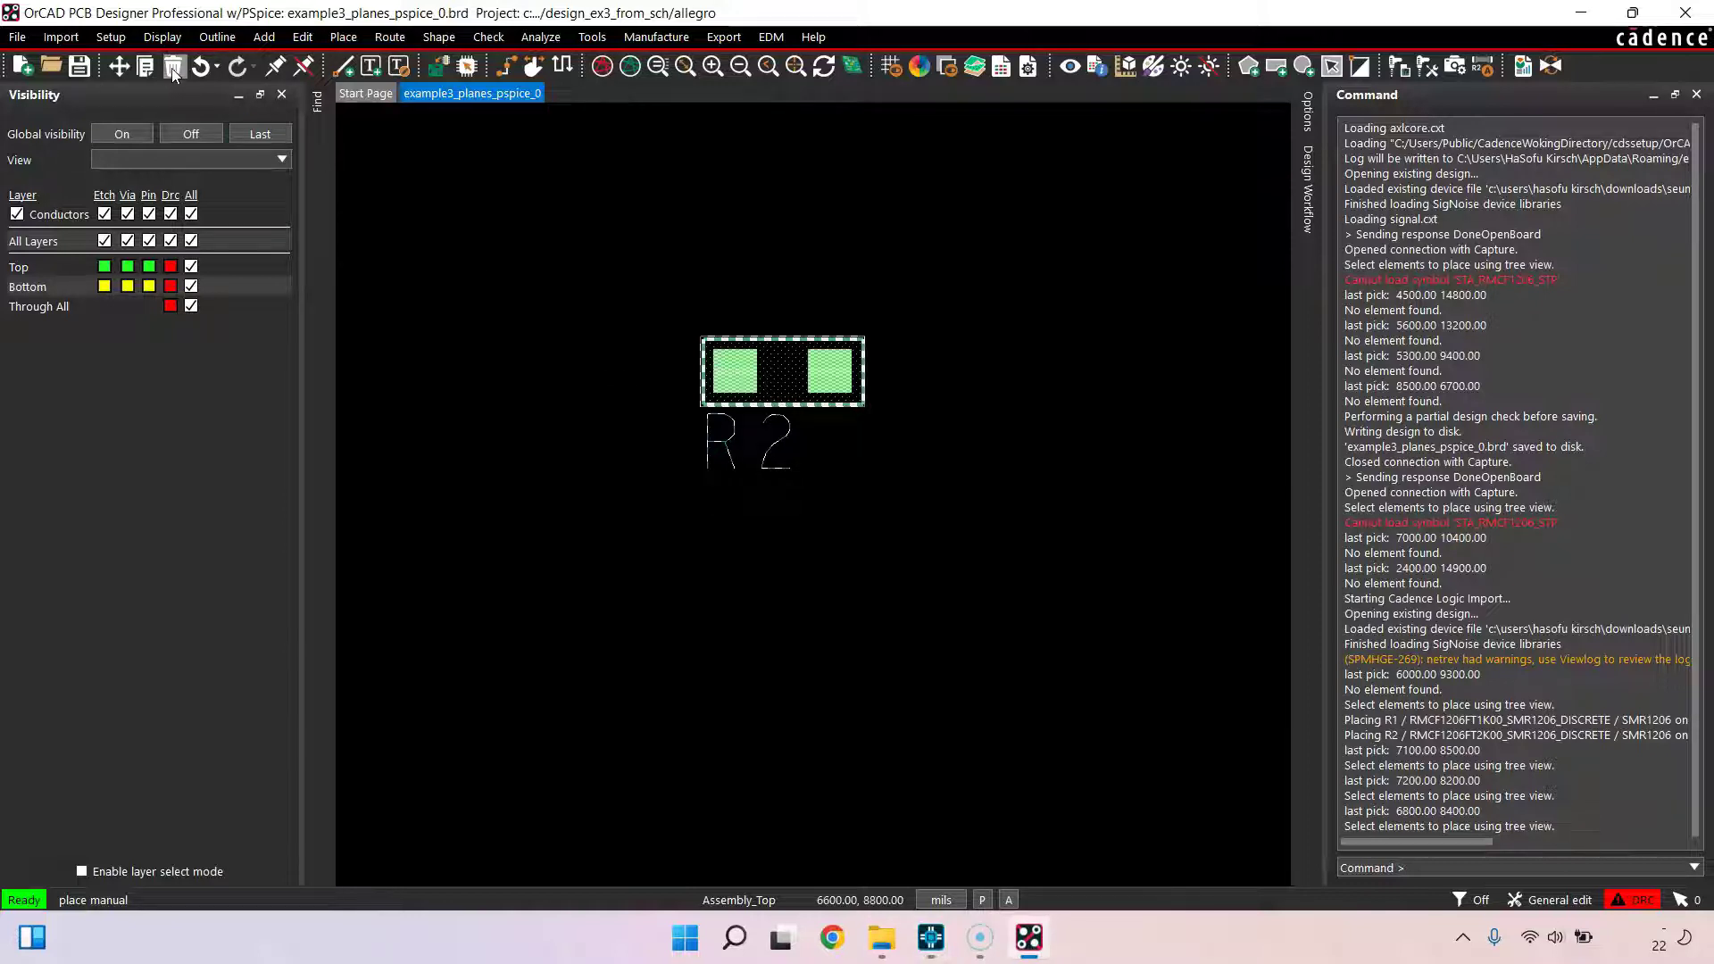
click(111, 37)
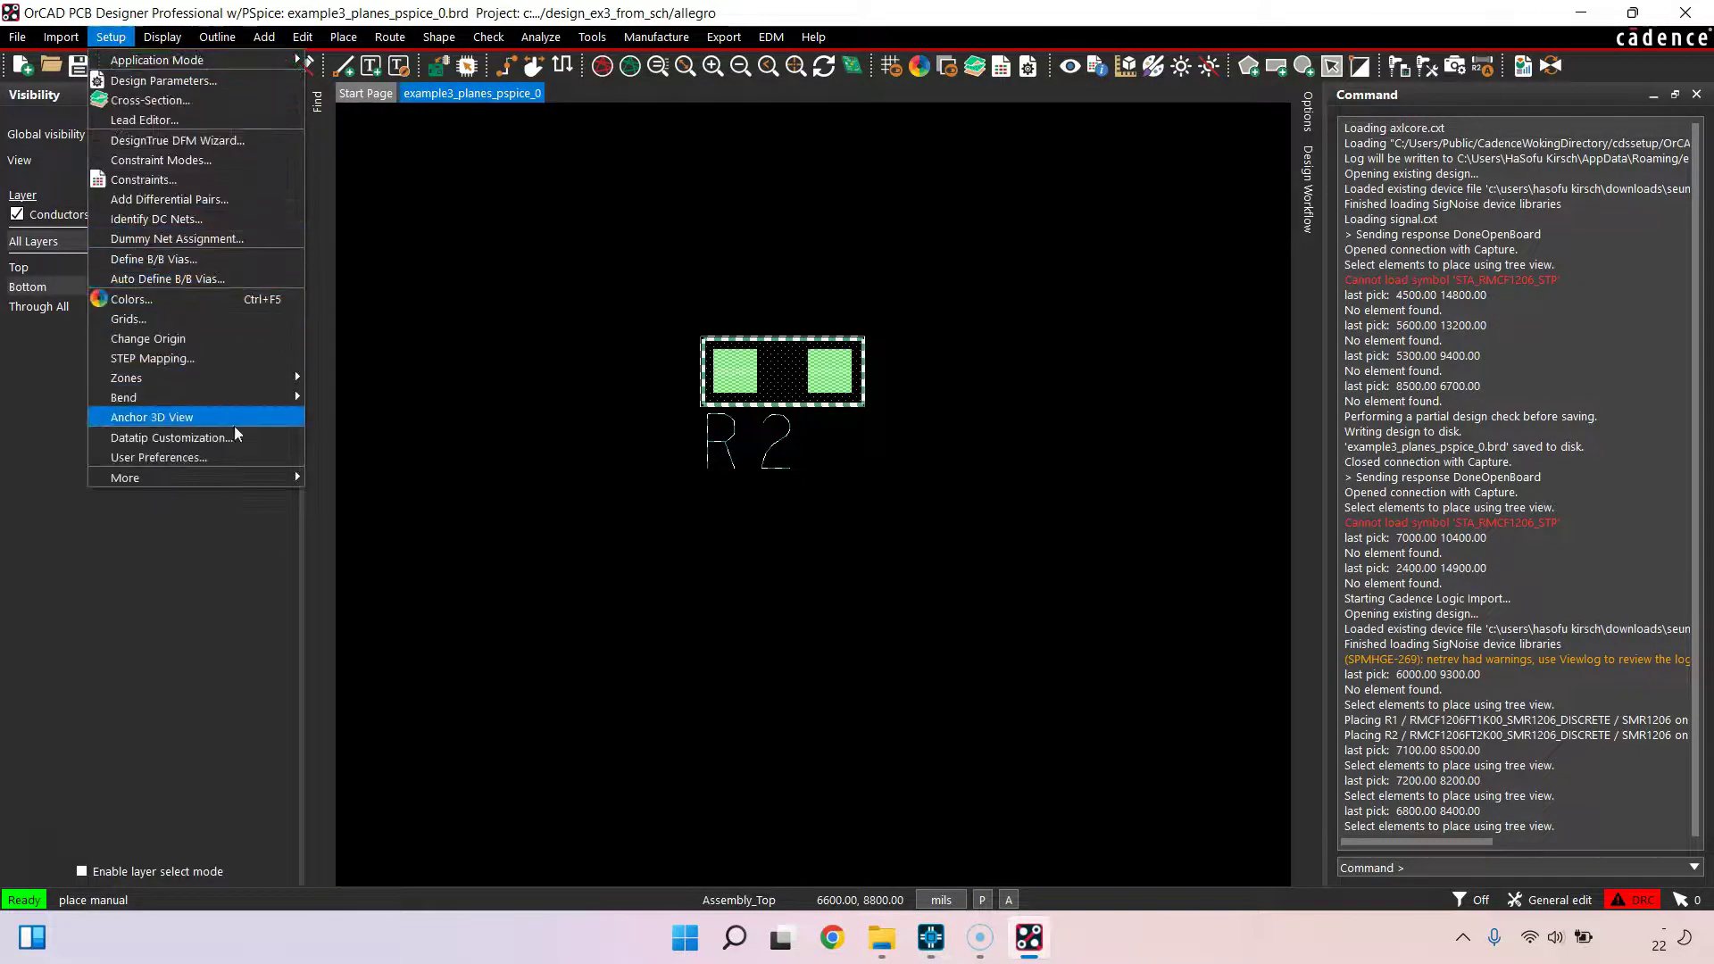
click(229, 455)
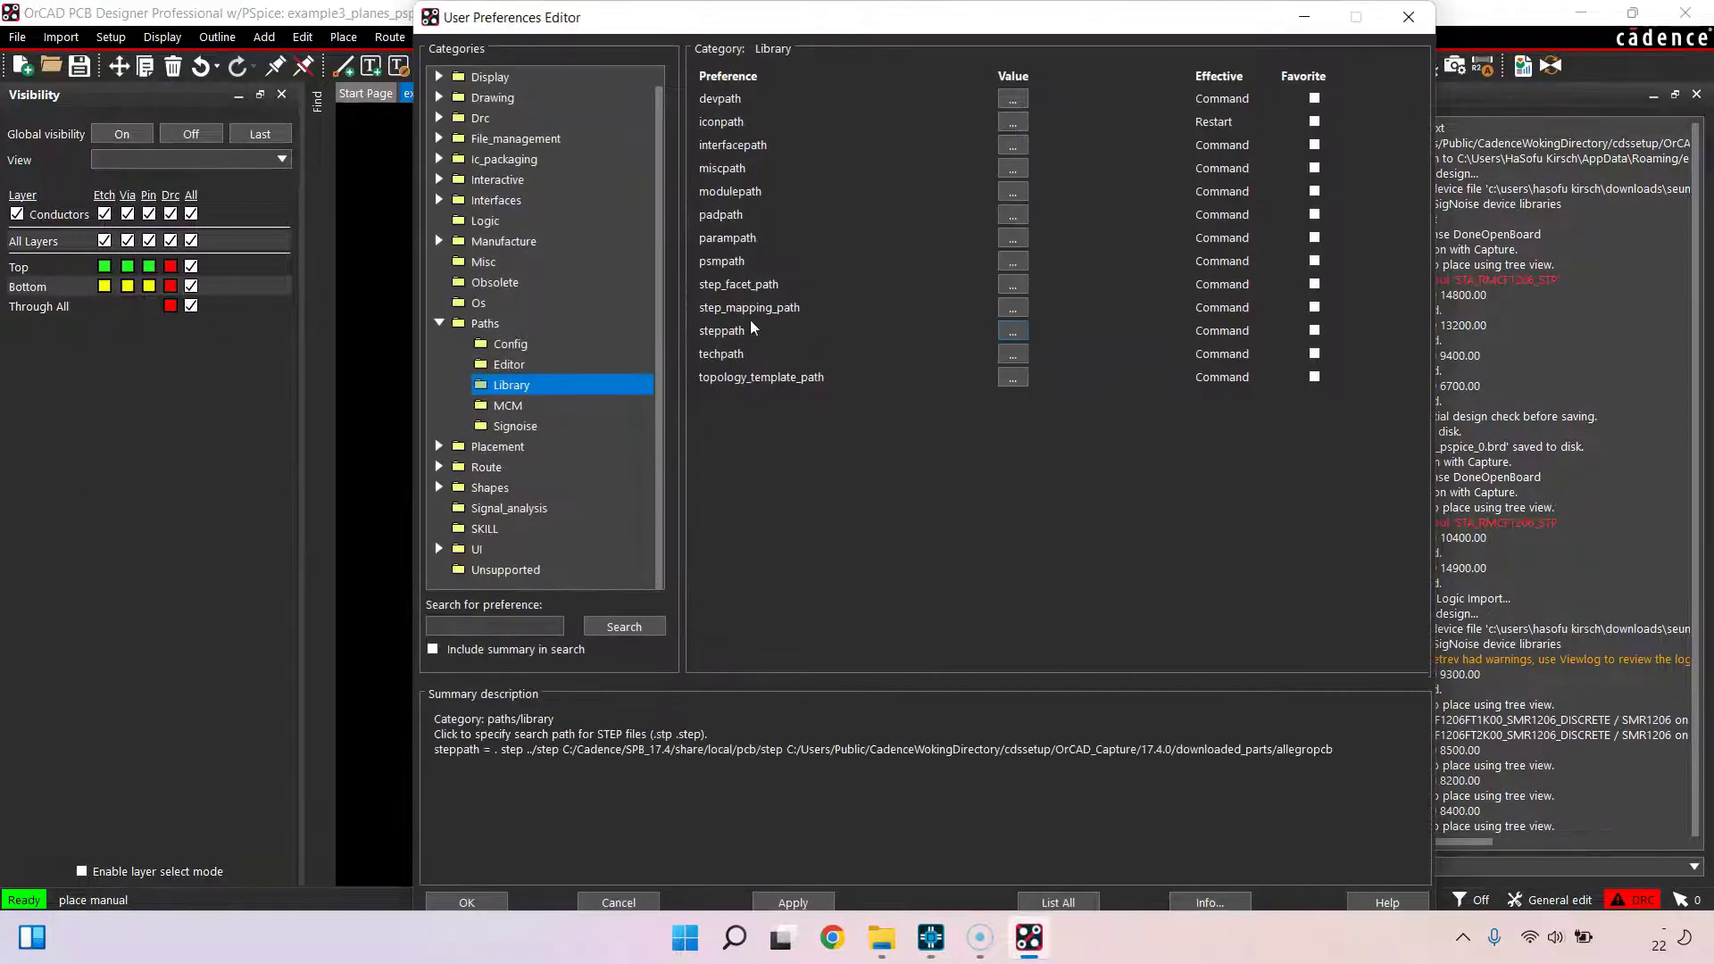
click(1012, 260)
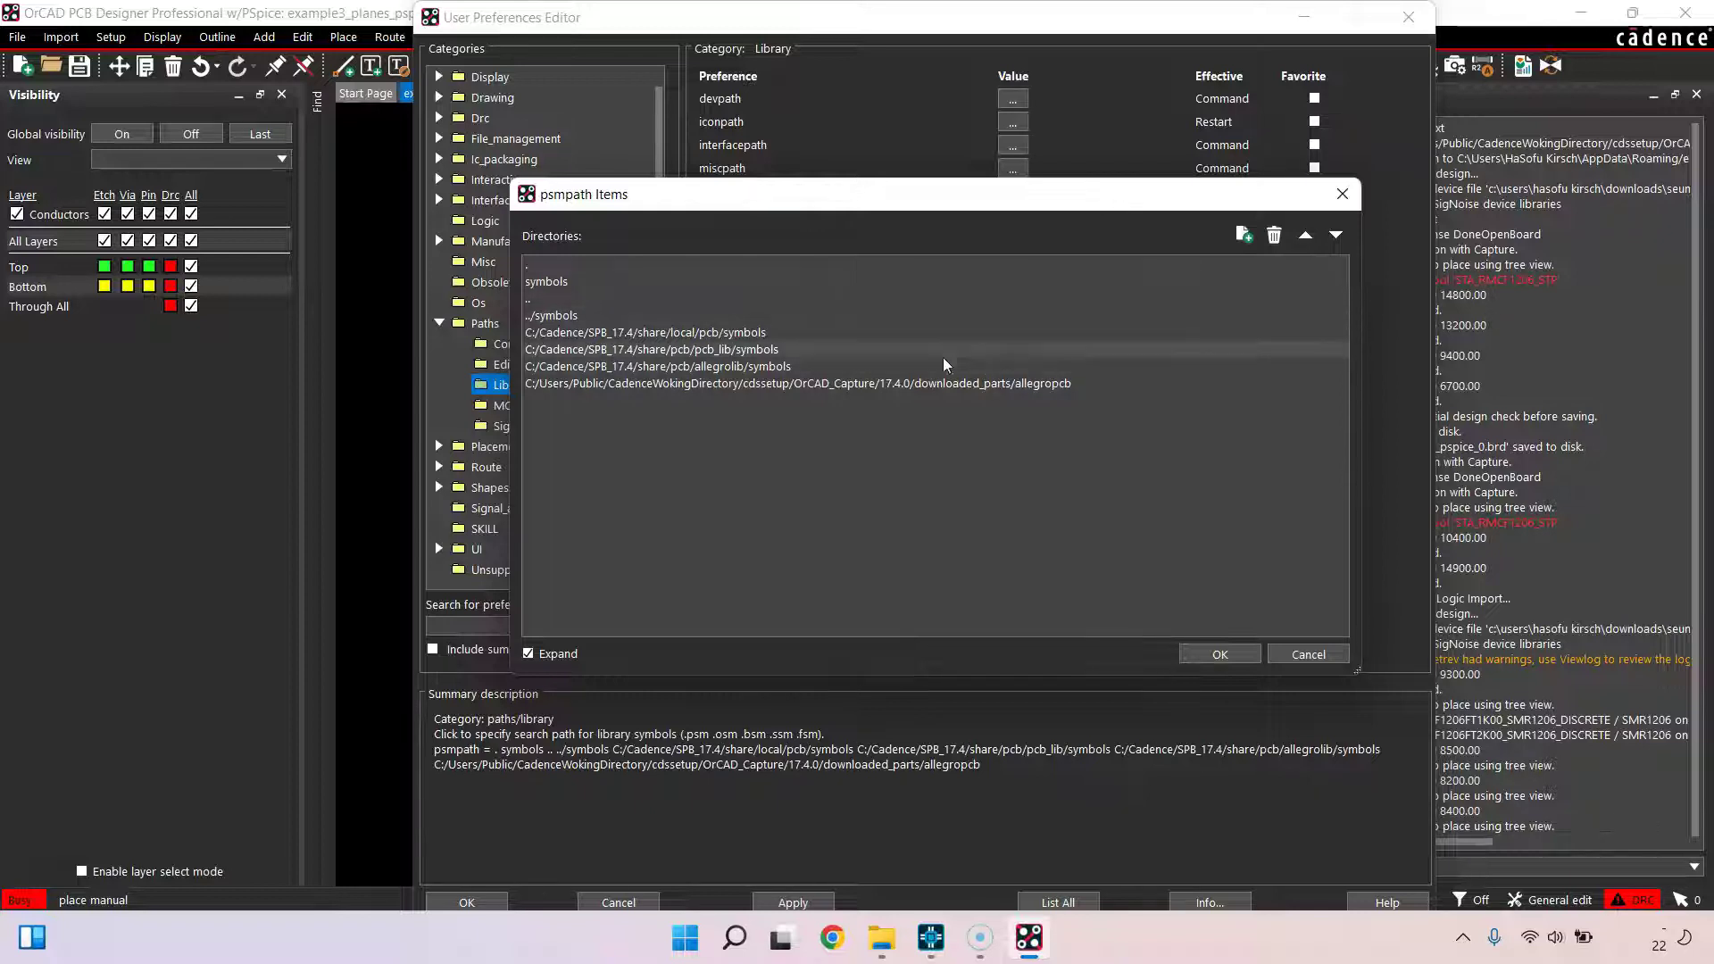
click(1279, 650)
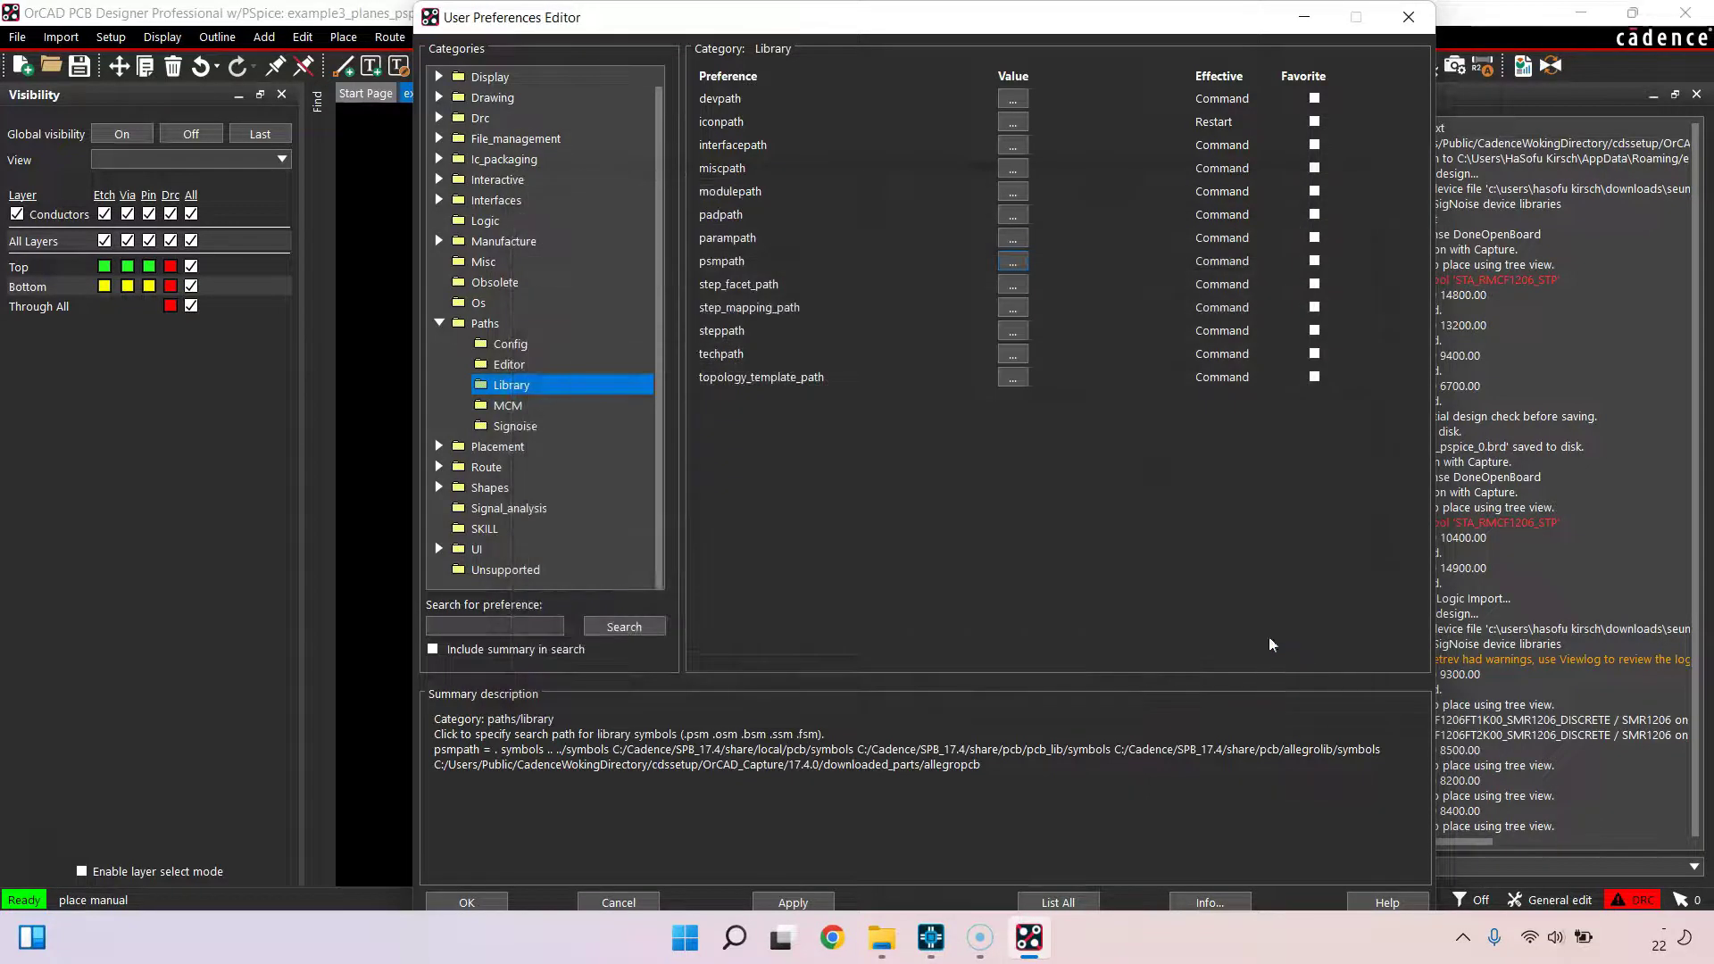
Cancel User Preferences, overwrite example3_planes_pspice_0.brd, and zoom to R2's SIG_INPUT and OPAMP_IN pads
click(619, 902)
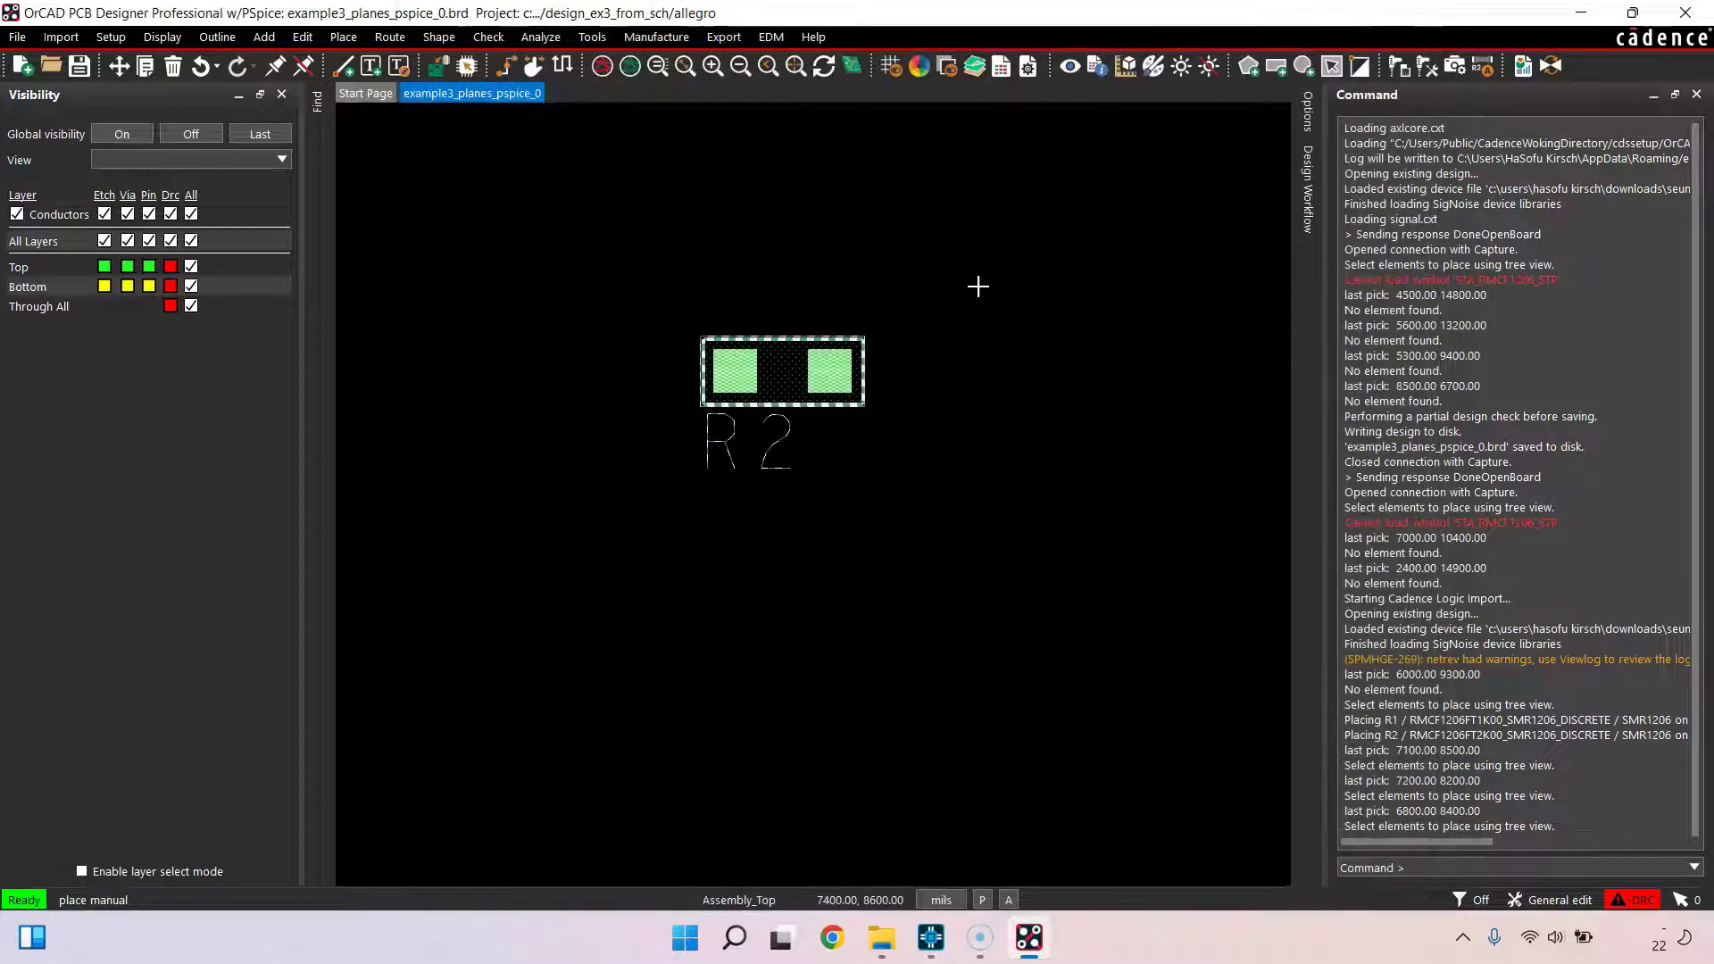
click(79, 66)
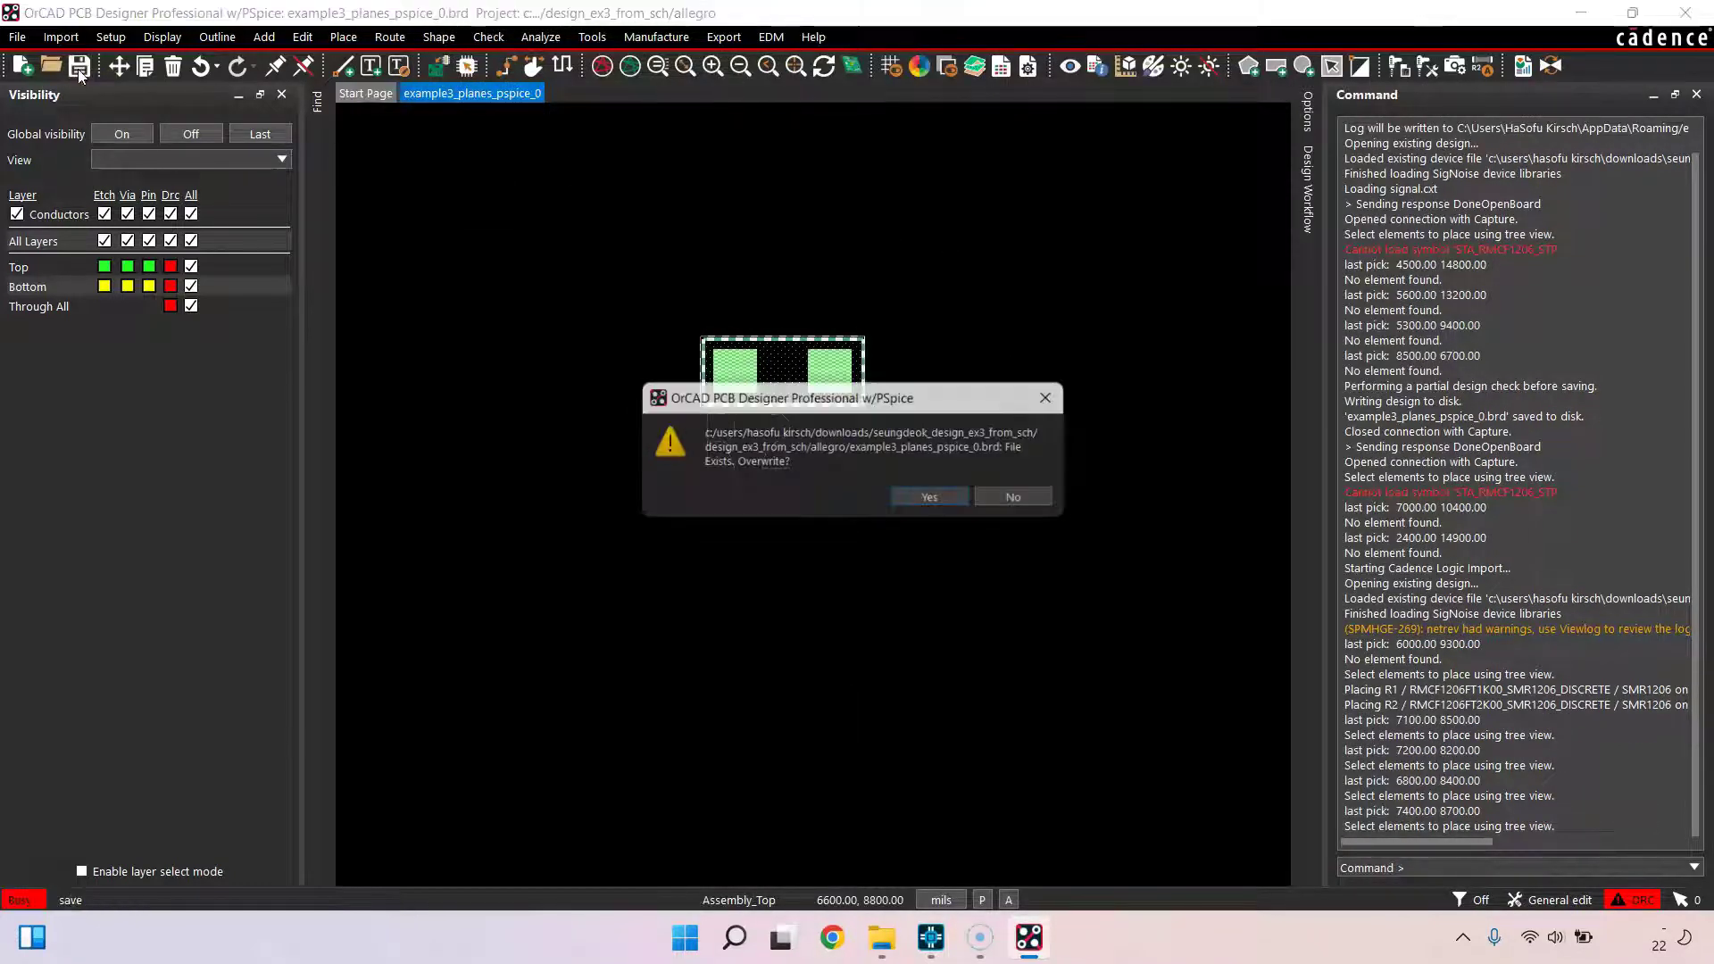
click(925, 493)
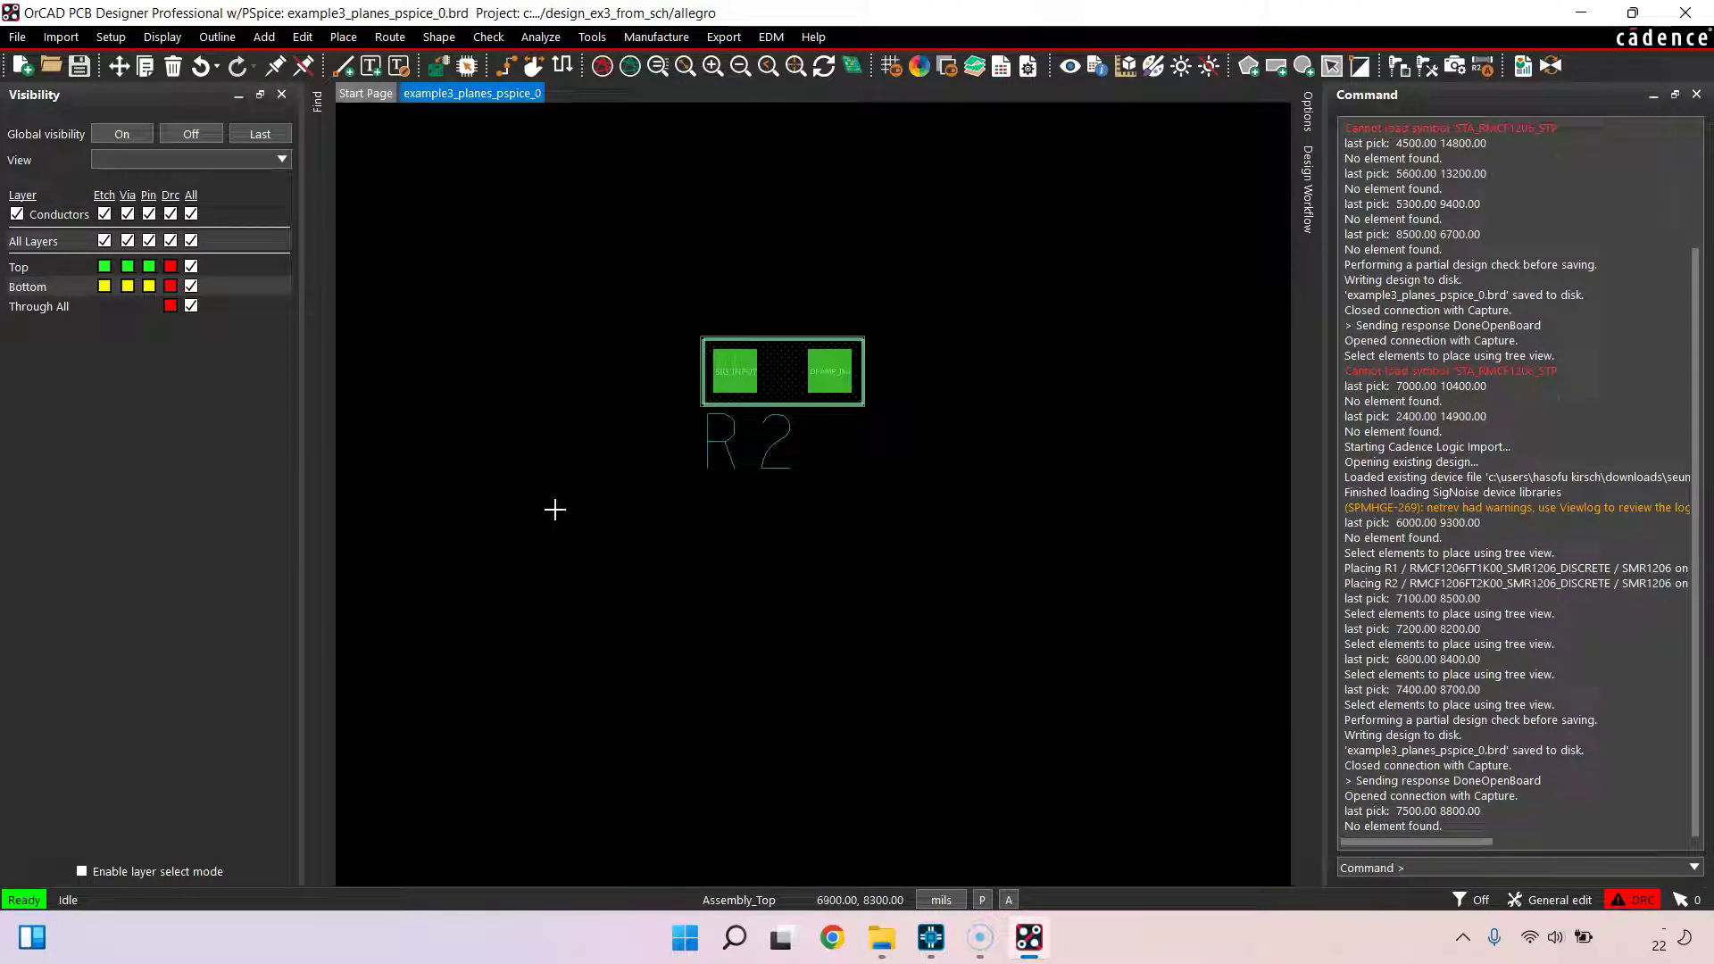
scroll(765, 238, up, 1)
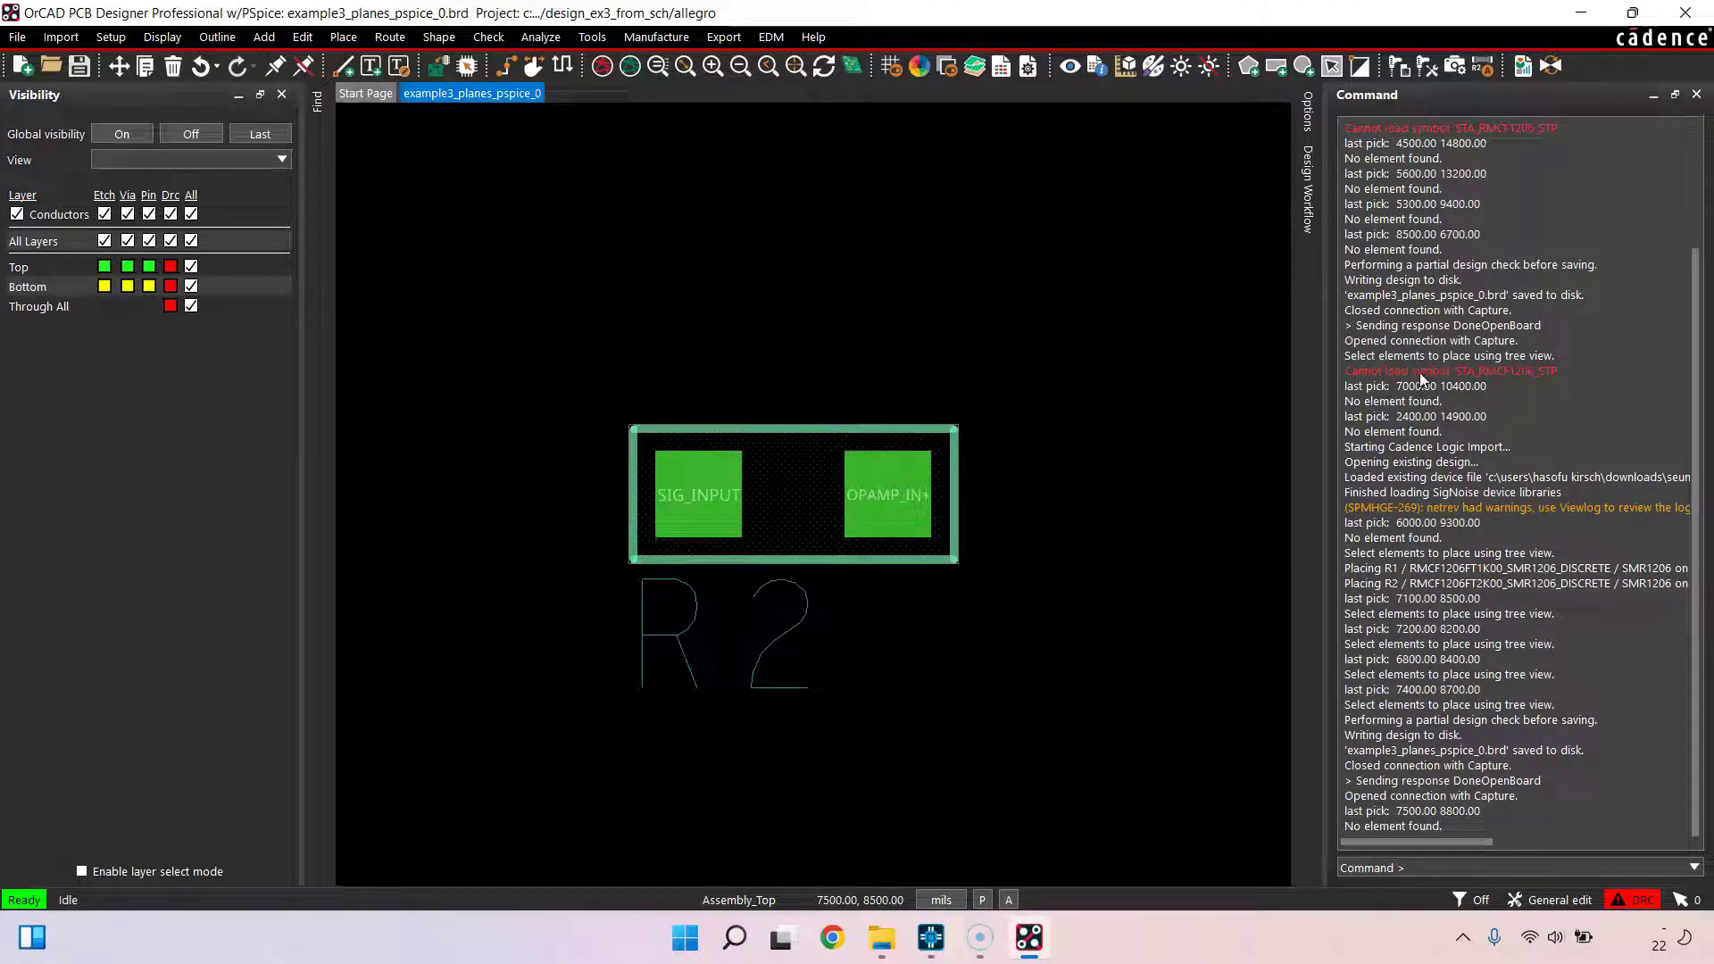